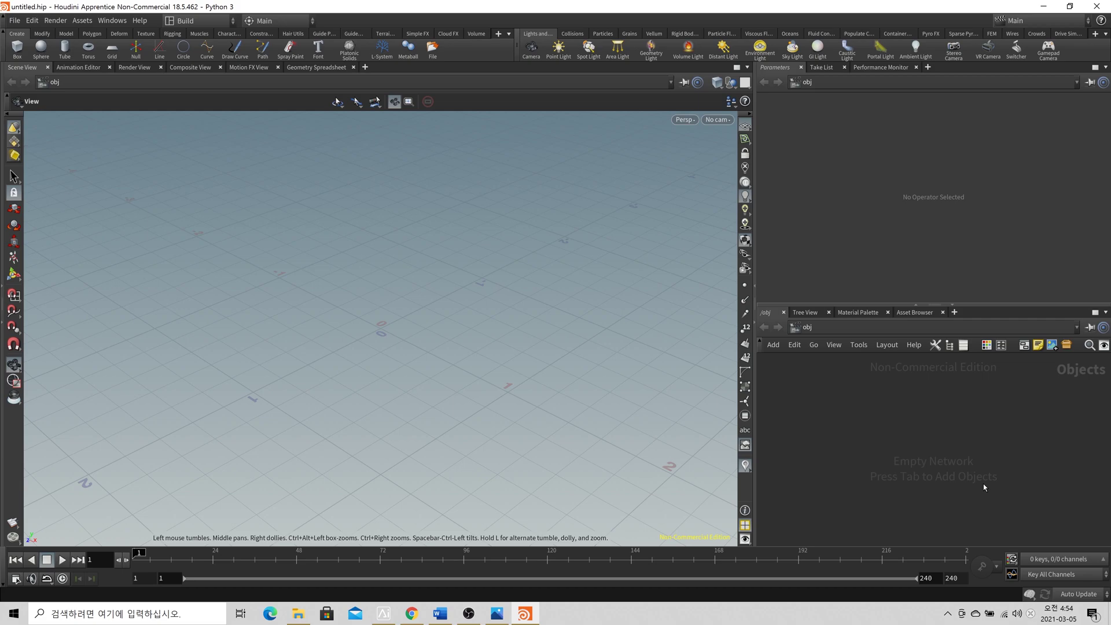
Step: Create a Geometry object in the empty scene and enter its network
key(Tab)
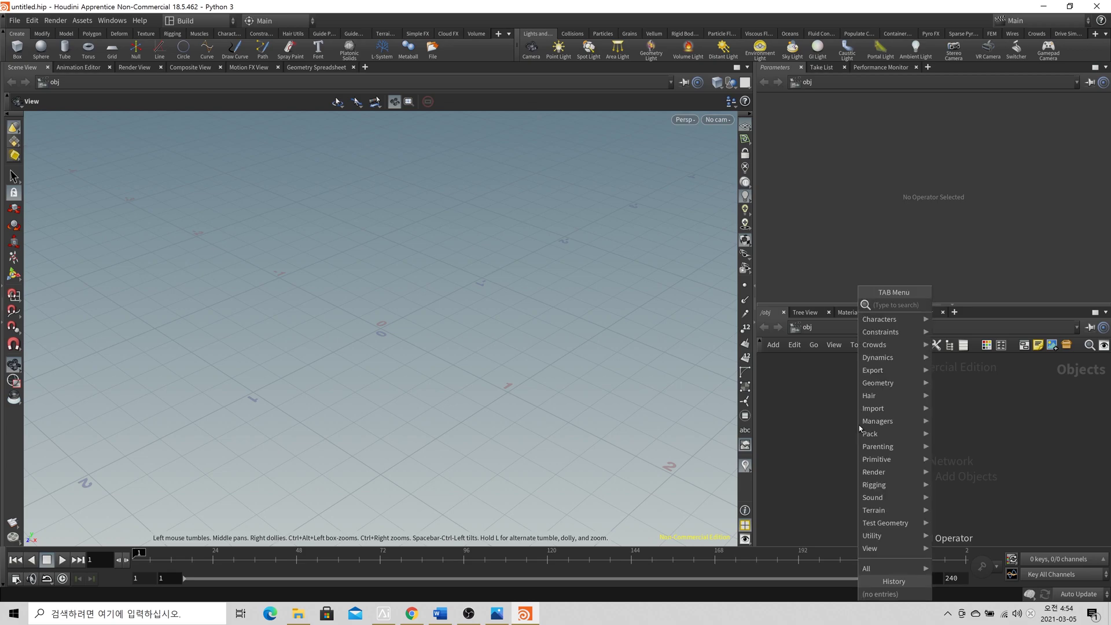
text(geo)
key(Return)
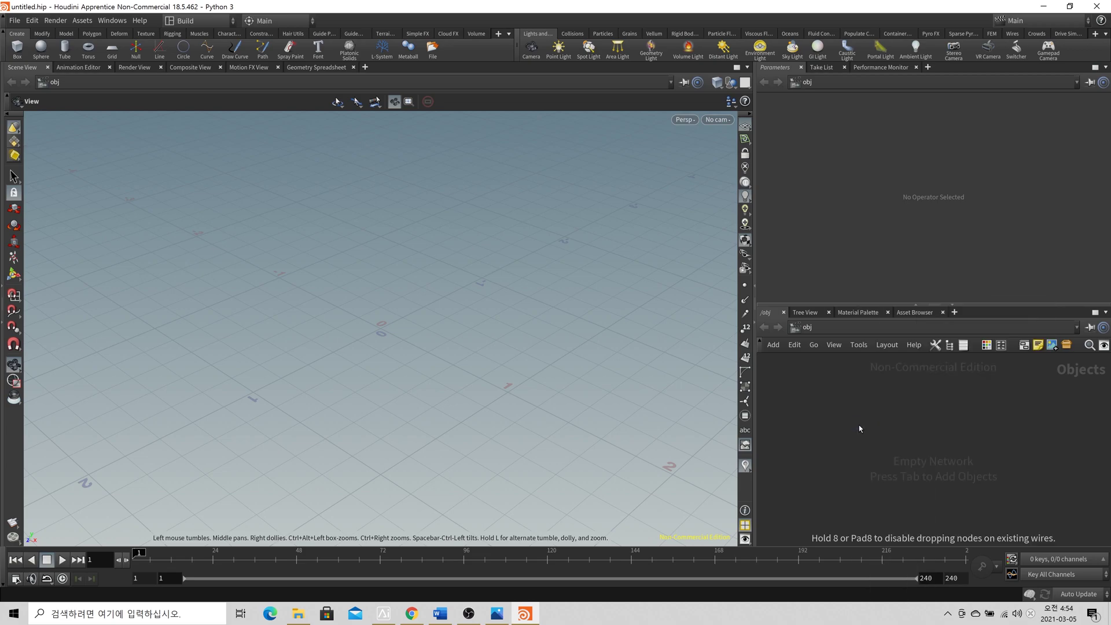
double_click(860, 424)
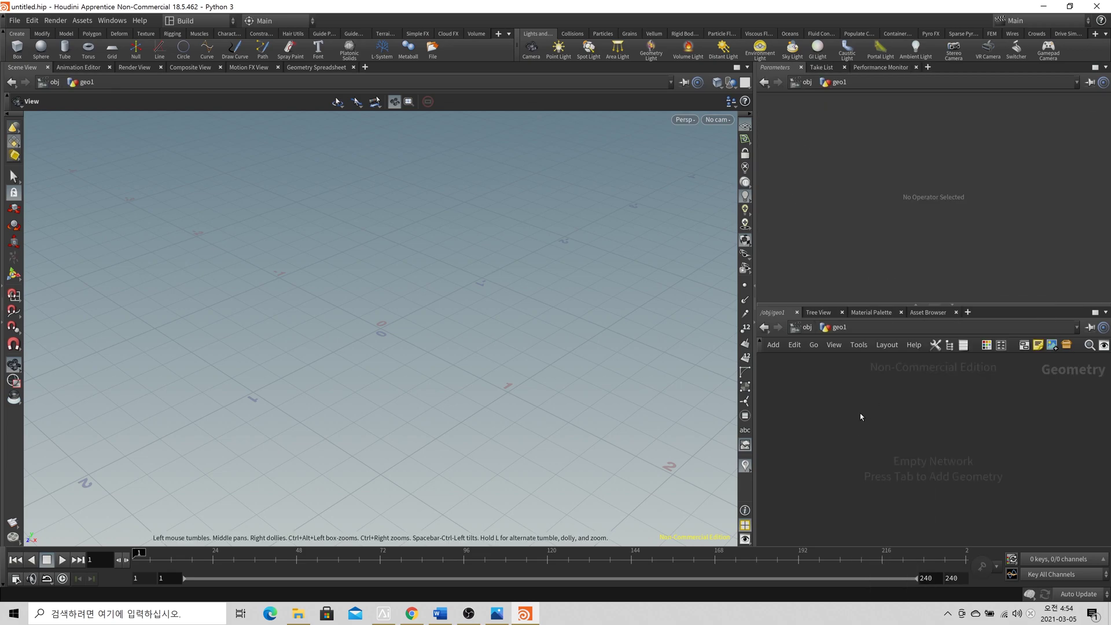
Step: Add a Volume node to the geometry network
key(Tab)
text(volume)
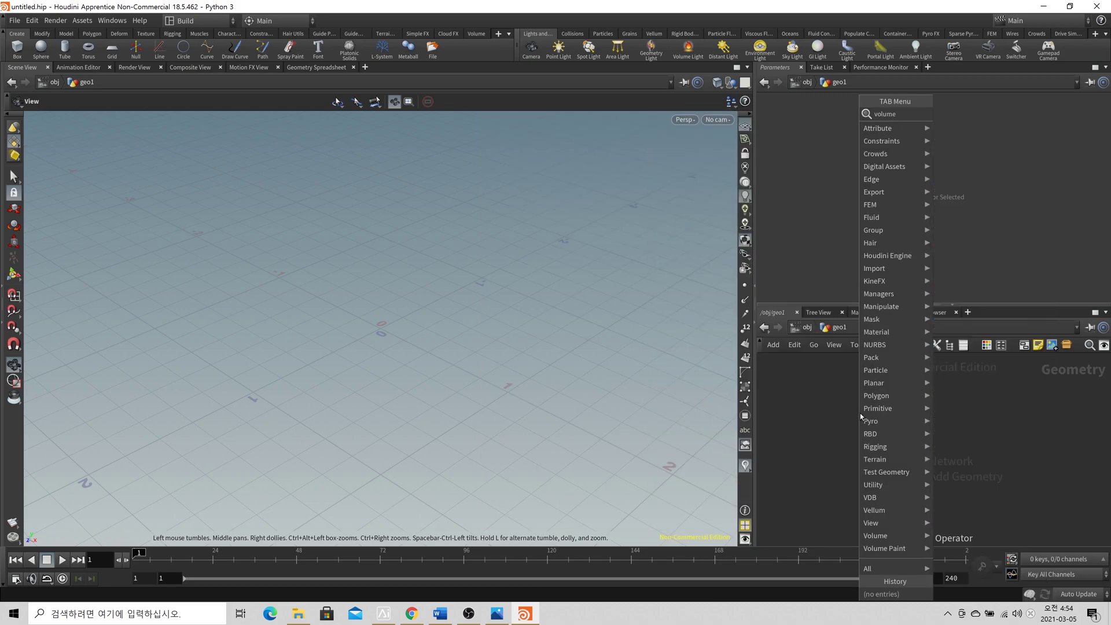
key(Return)
click(860, 413)
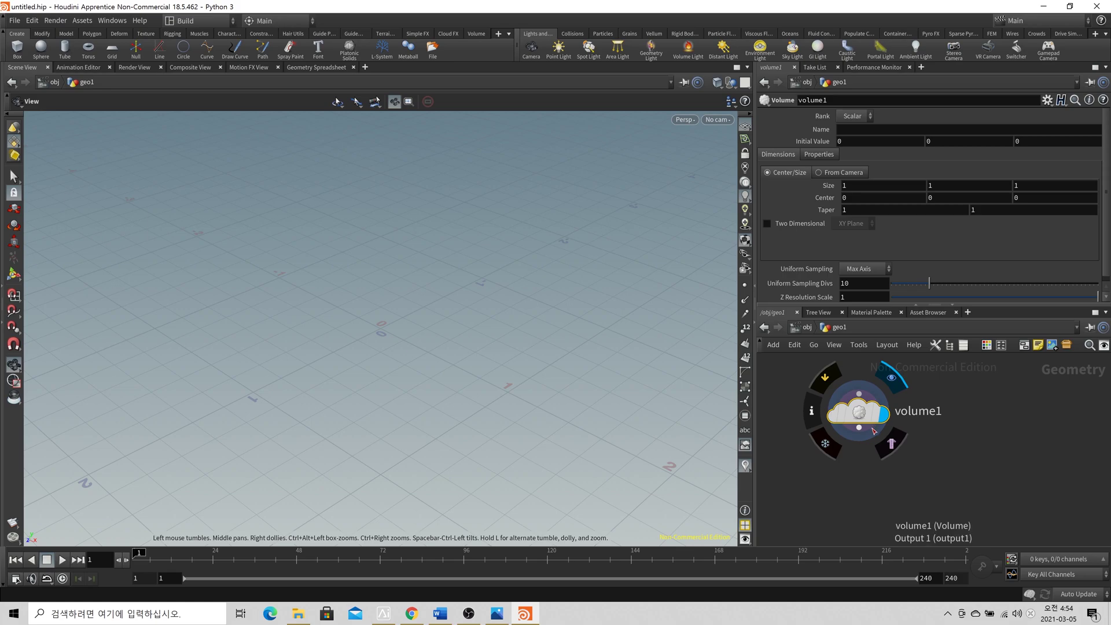
Step: Set the first component of the volume's Initial Value to 1 and inspect the node's geometry information
drag(588, 352, 398, 295)
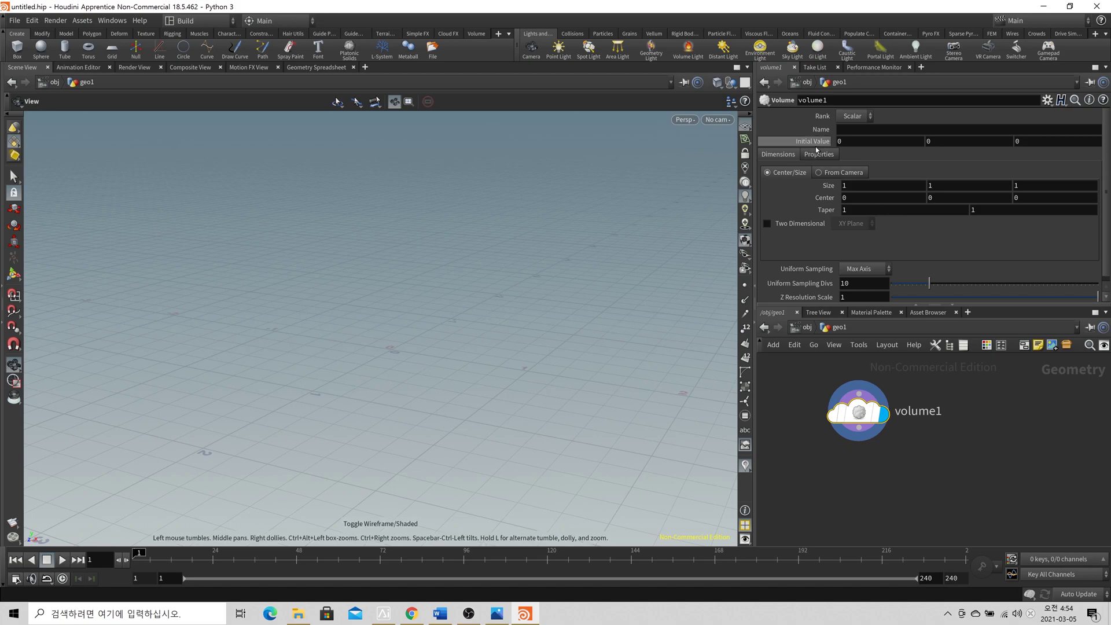
click(857, 144)
text(1)
key(Return)
drag(471, 334, 486, 330)
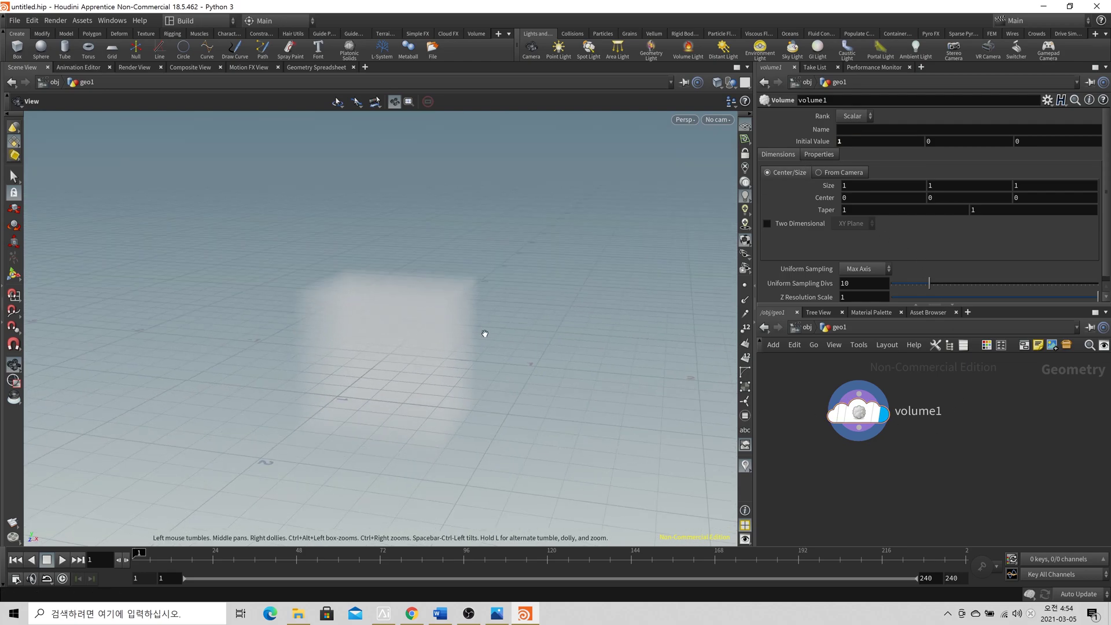
middle_drag(425, 379, 496, 349)
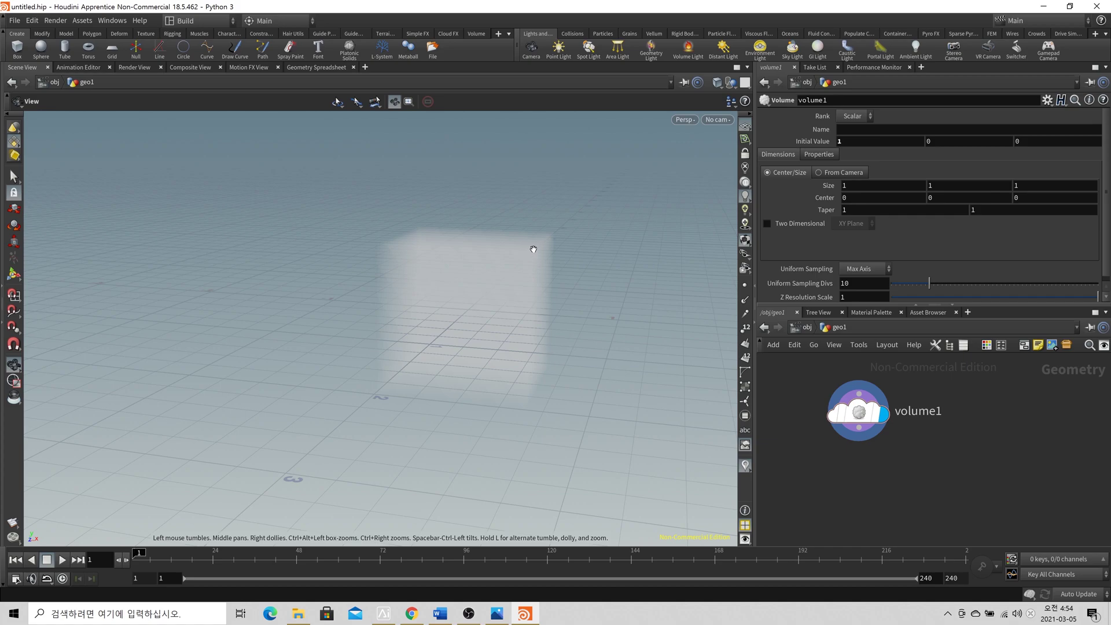
middle_click(859, 416)
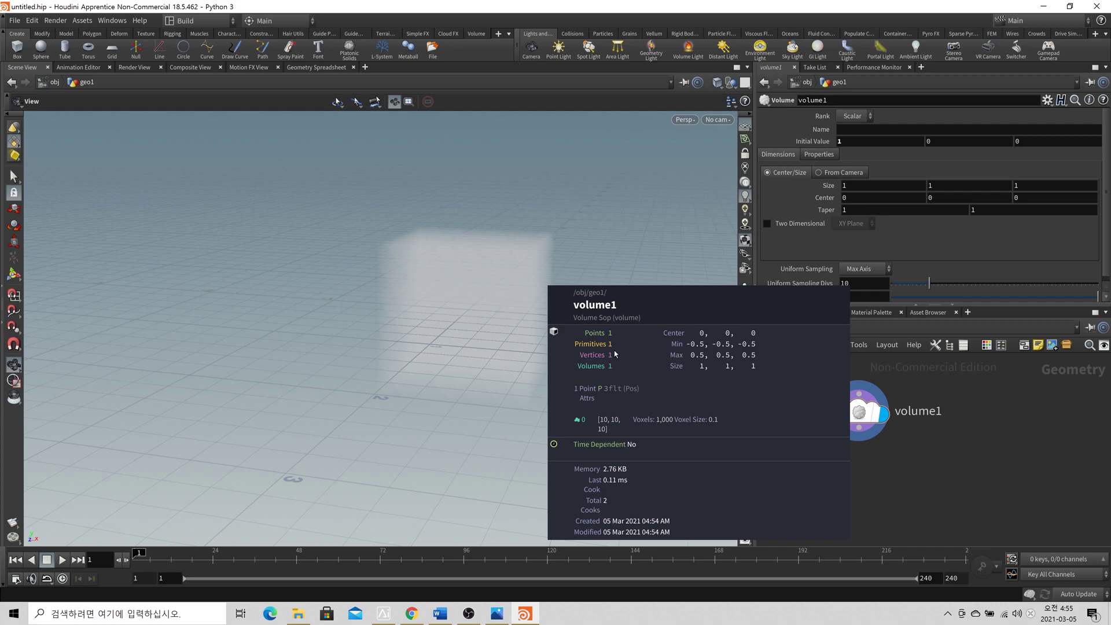
drag(610, 367, 612, 369)
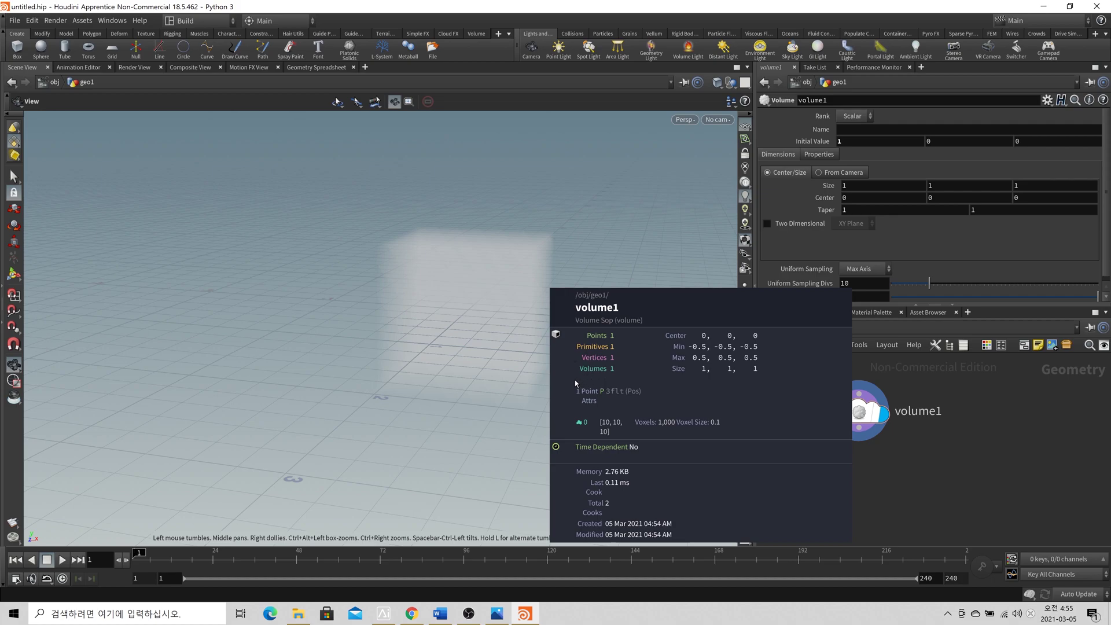
Step: Add a Sphere node beside the volume node and inspect its geometry information
middle_drag(973, 407, 932, 410)
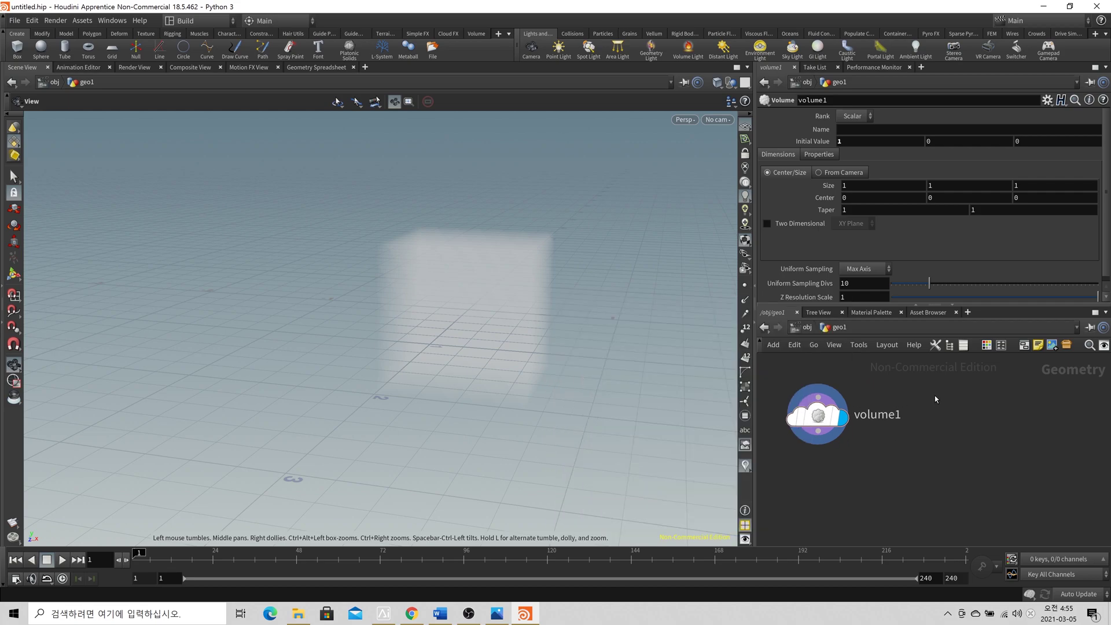
key(Tab)
text(sph)
key(Return)
click(936, 395)
middle_click(935, 395)
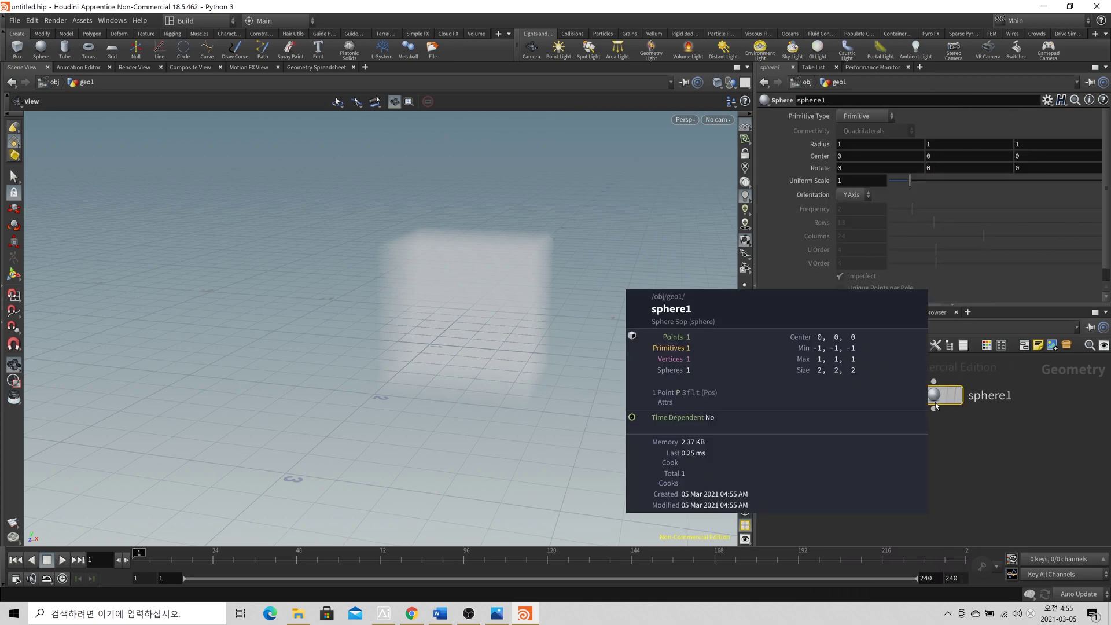
drag(945, 399, 945, 418)
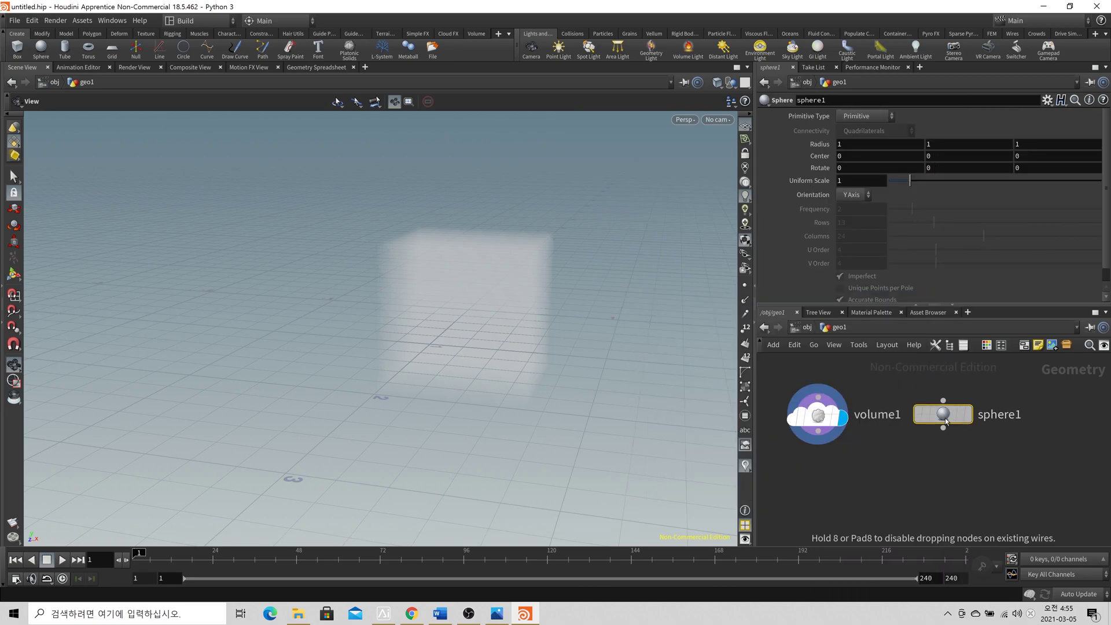
Step: Add a Tube node next to the sphere node and inspect its geometry information
key(Tab)
text(tube)
key(Return)
click(1036, 421)
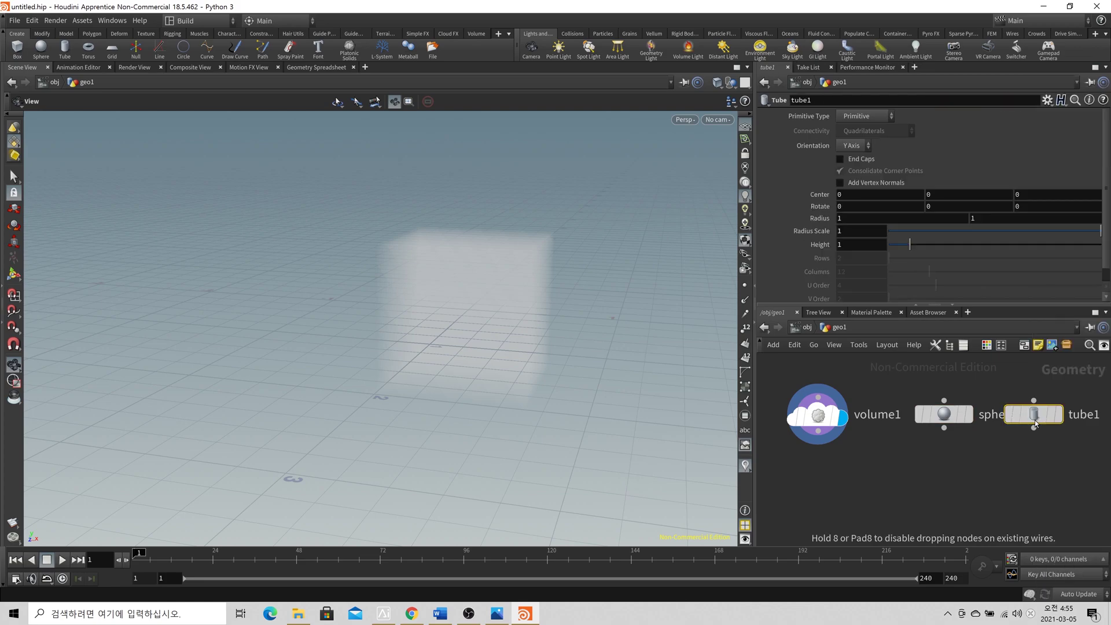
middle_click(1035, 422)
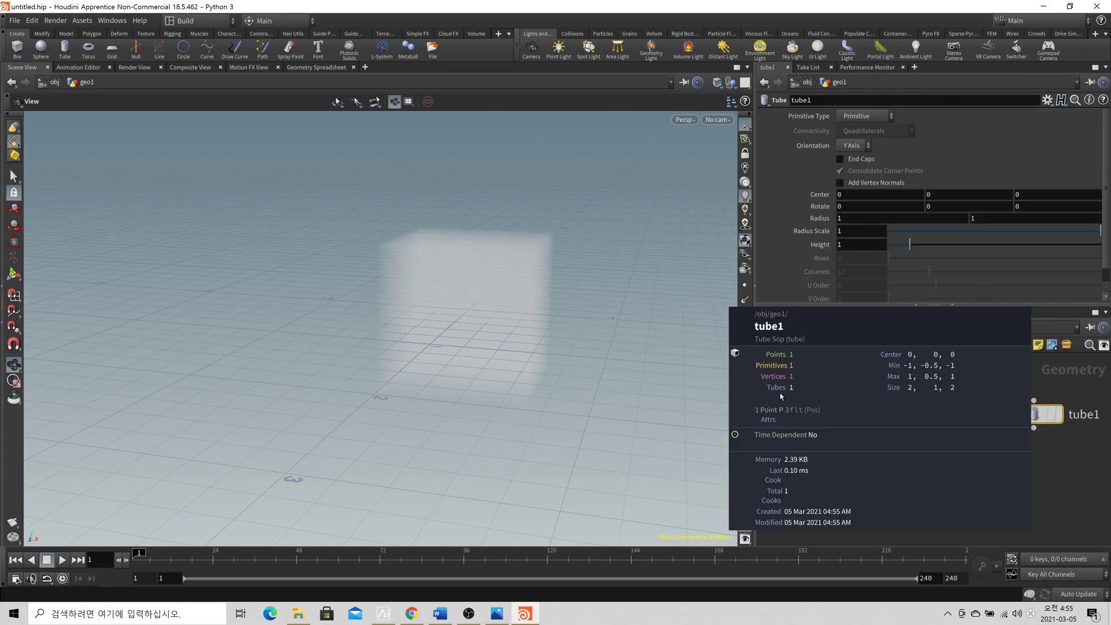
scroll(904, 483, down, 3)
drag(981, 450, 1004, 450)
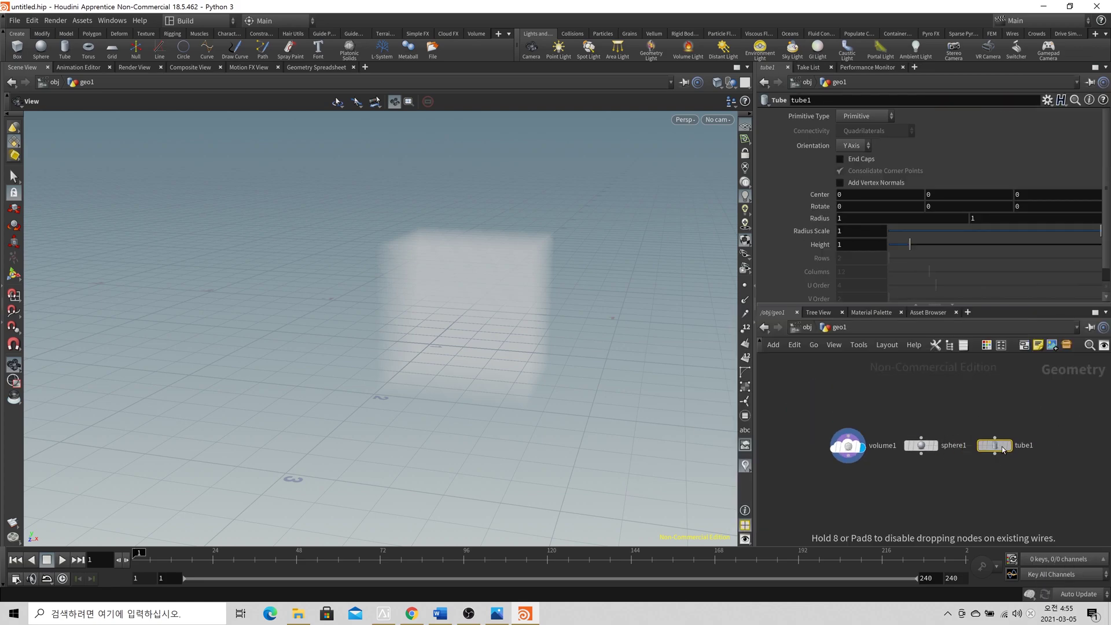
middle_drag(921, 466, 987, 464)
click(836, 440)
key(Tab)
text(bo)
key(Return)
key(Escape)
Step: Add a Box node on the free side of the volume node
key(Tab)
text(box)
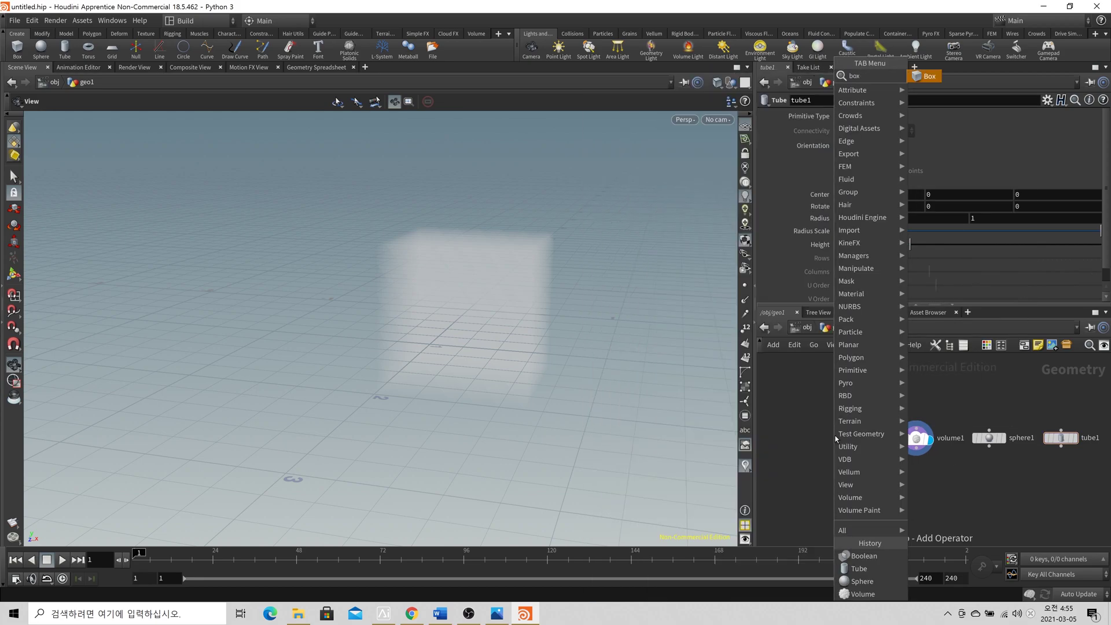
key(Return)
click(836, 438)
middle_drag(836, 439, 591, 411)
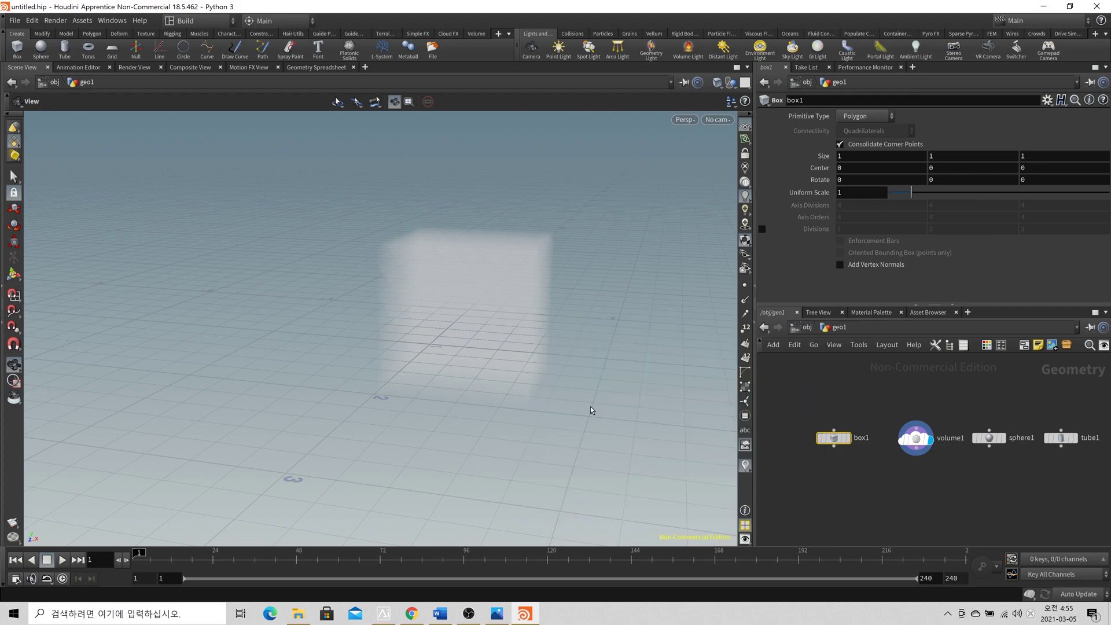
Step: Add a Merge node and connect the box, volume, sphere and tube nodes to it
key(Tab)
text(merge)
key(Return)
click(922, 505)
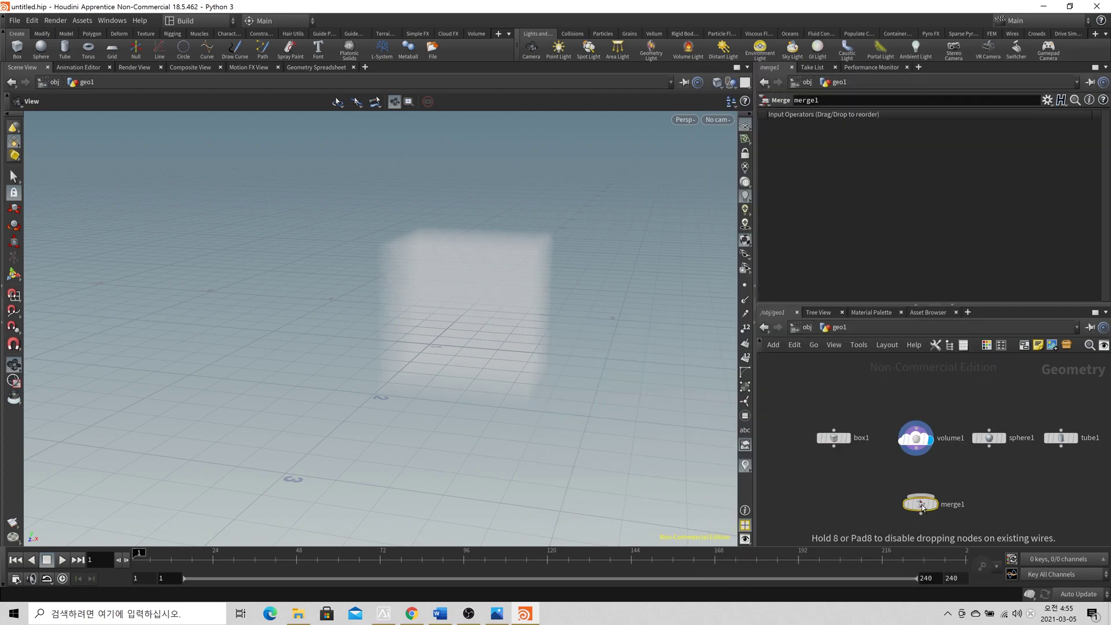
drag(1110, 468, 778, 417)
drag(834, 446, 921, 496)
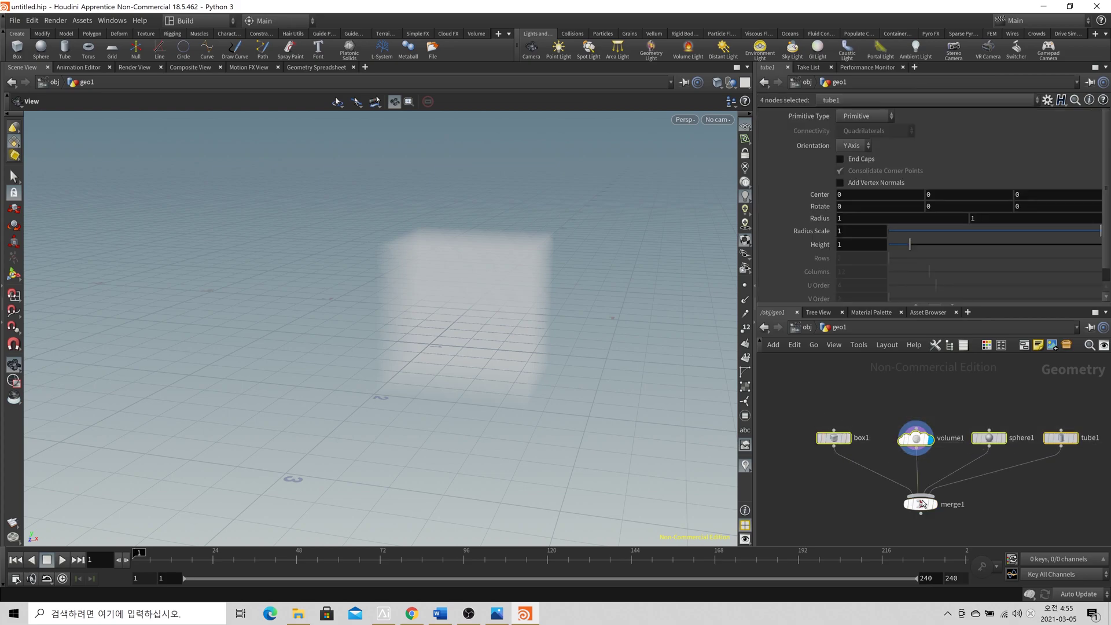
Step: Compare the geometry information of the box, volume, sphere and tube nodes, especially their primitives
middle_click(840, 442)
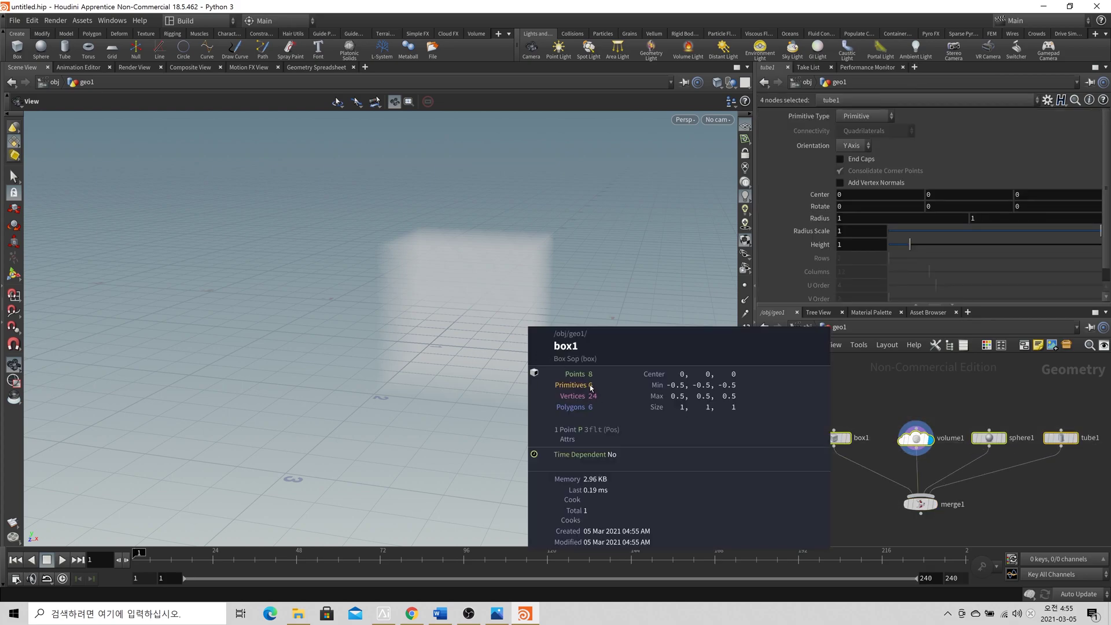
middle_click(916, 438)
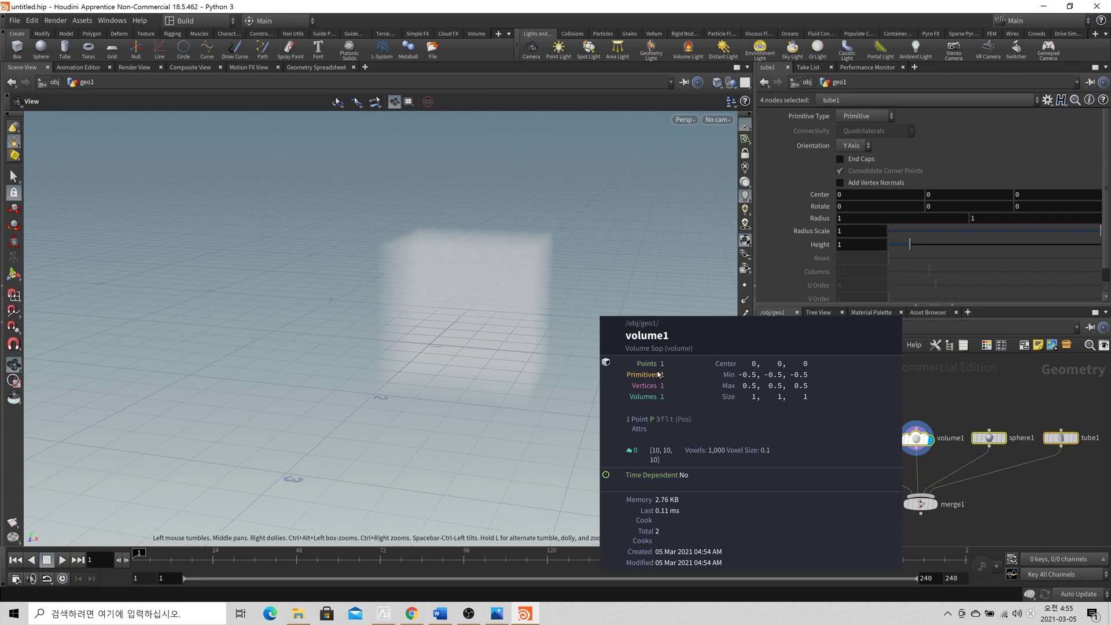
middle_click(1018, 444)
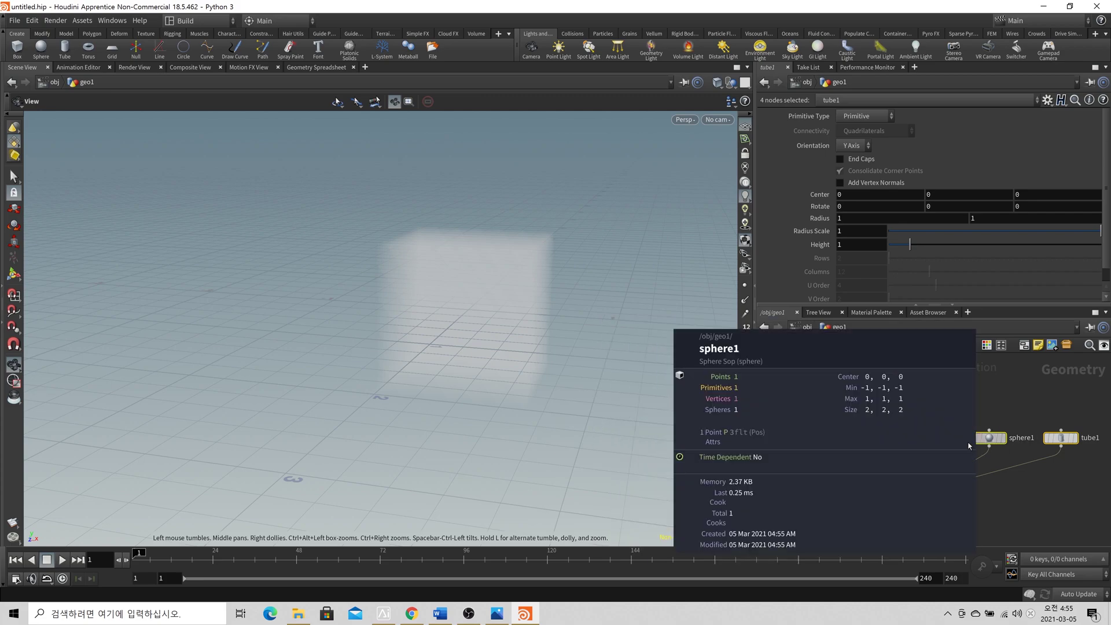
middle_click(1063, 440)
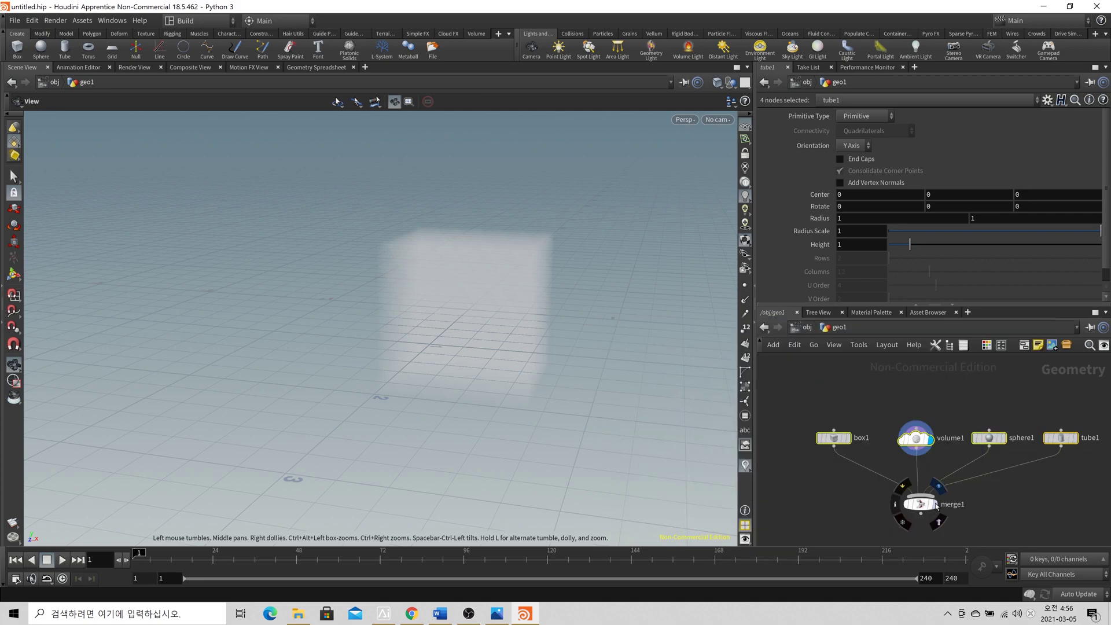
Step: Display the merge node's result and inspect its combined geometry information
click(937, 505)
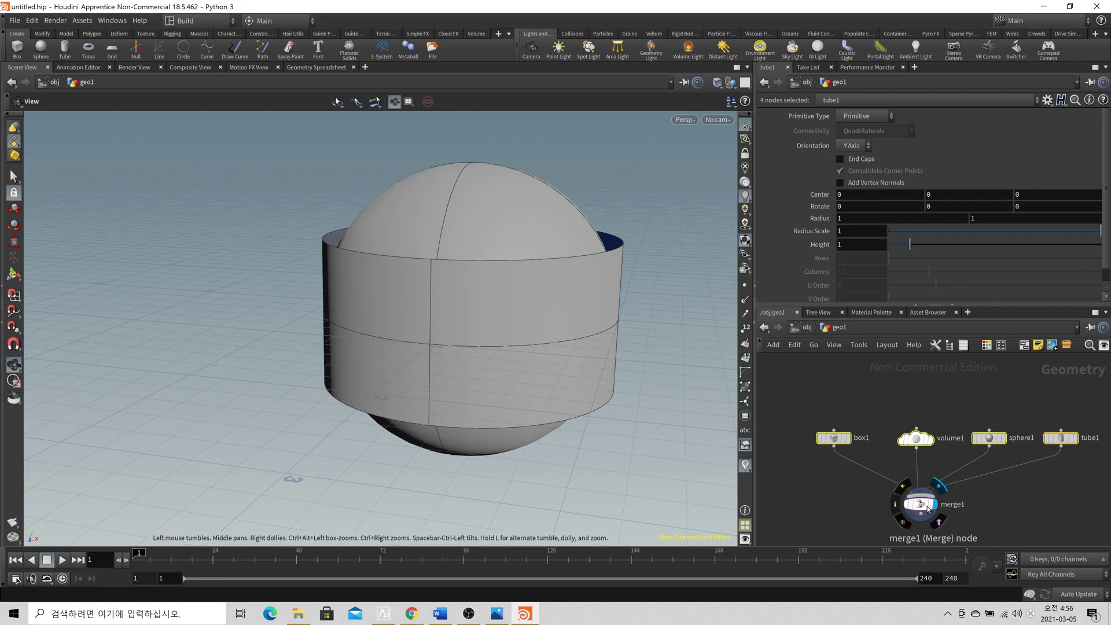
middle_drag(920, 503, 659, 354)
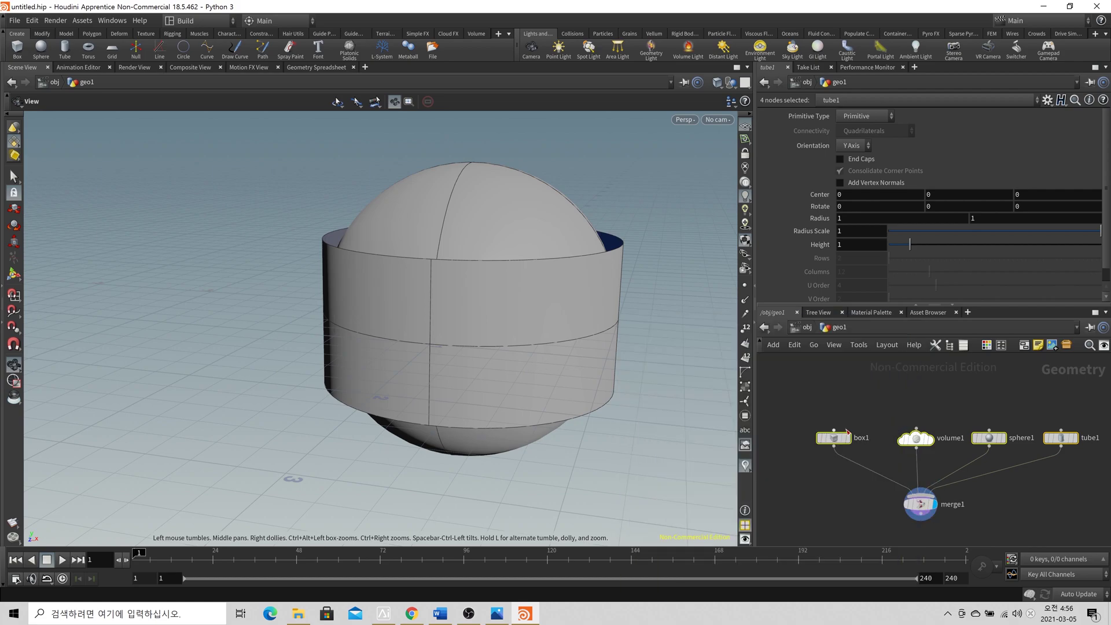
middle_drag(931, 492, 678, 379)
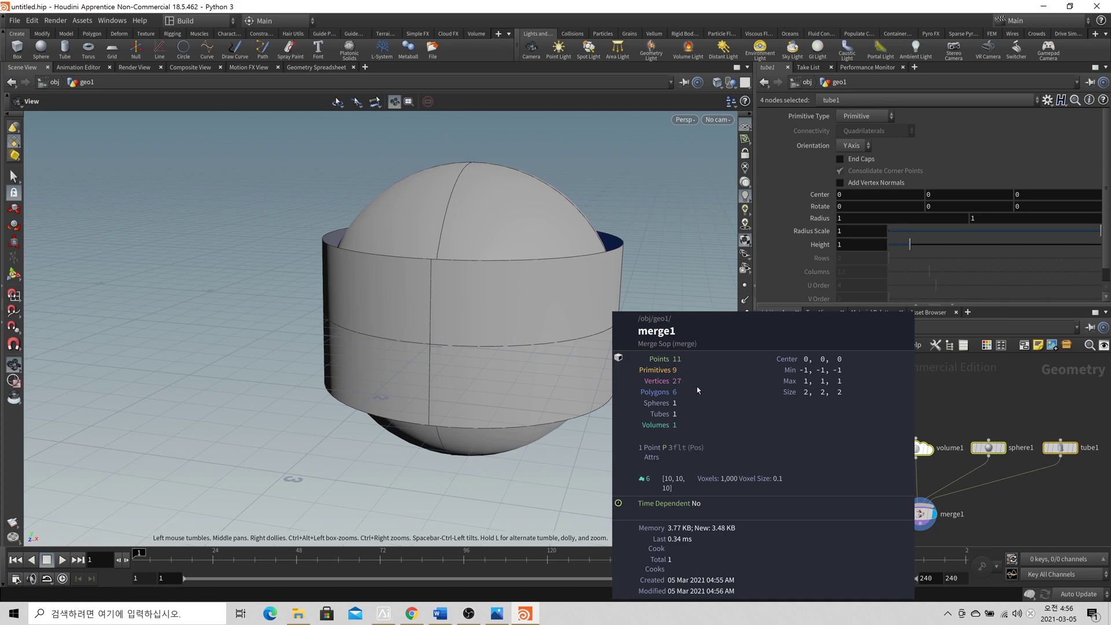
Step: Review the geometry information of the sphere, tube and volume nodes feeding the merge
middle_click(992, 446)
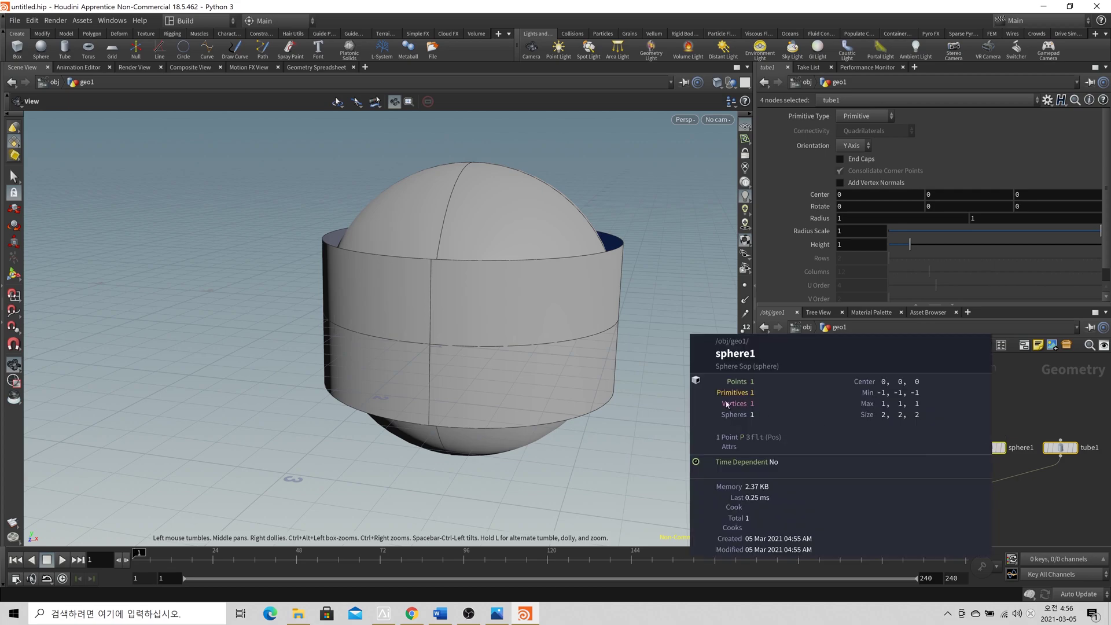
middle_click(1061, 447)
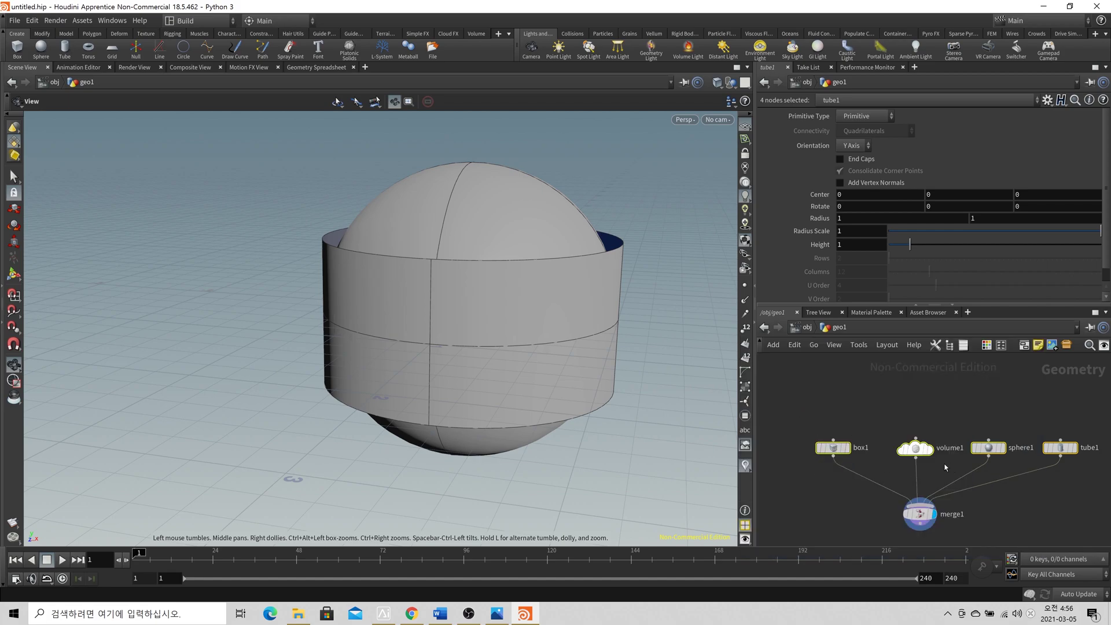
middle_click(925, 454)
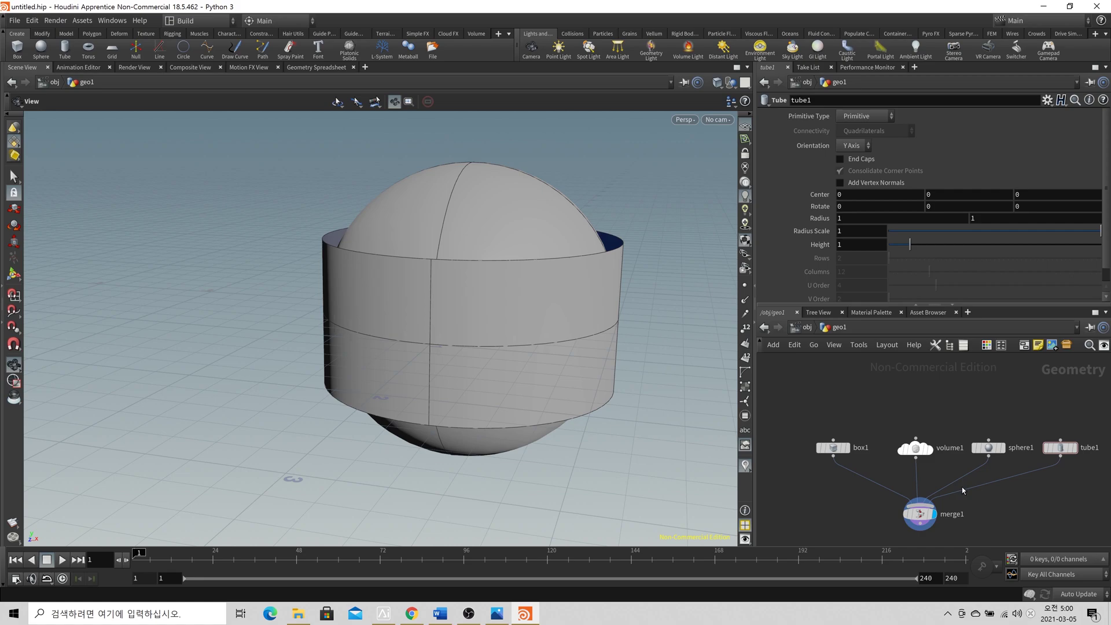
click(916, 447)
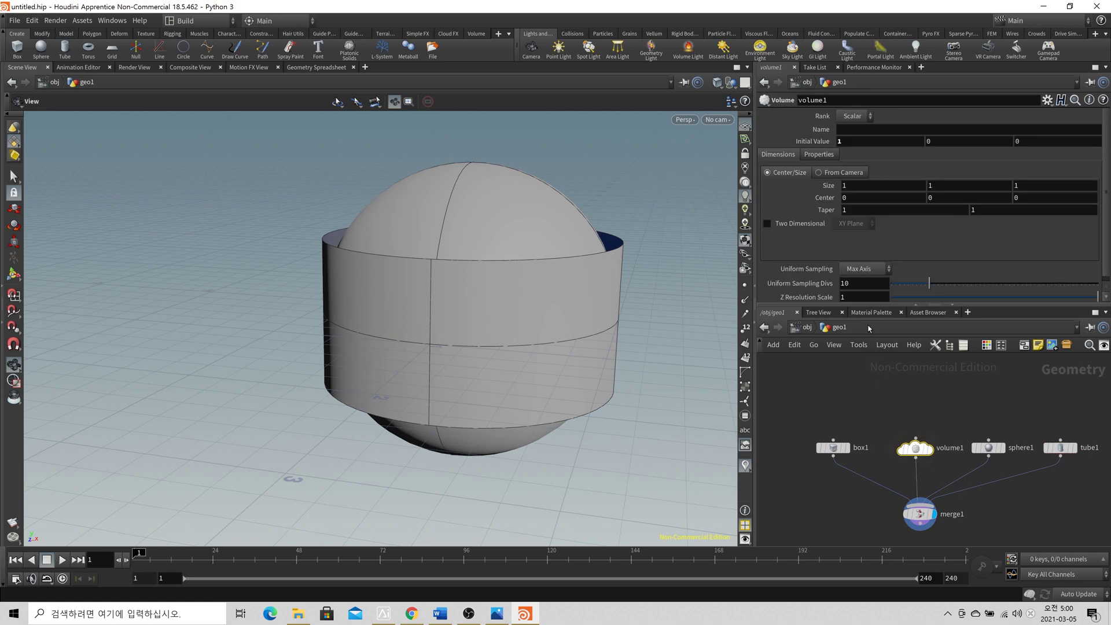
middle_click(915, 451)
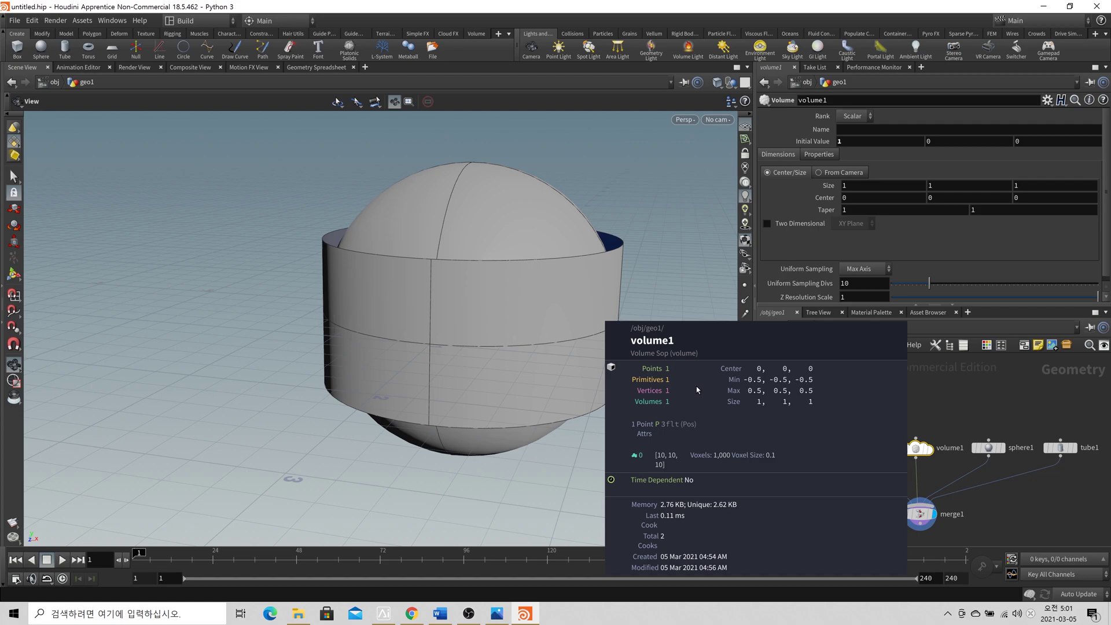
middle_drag(696, 387, 697, 387)
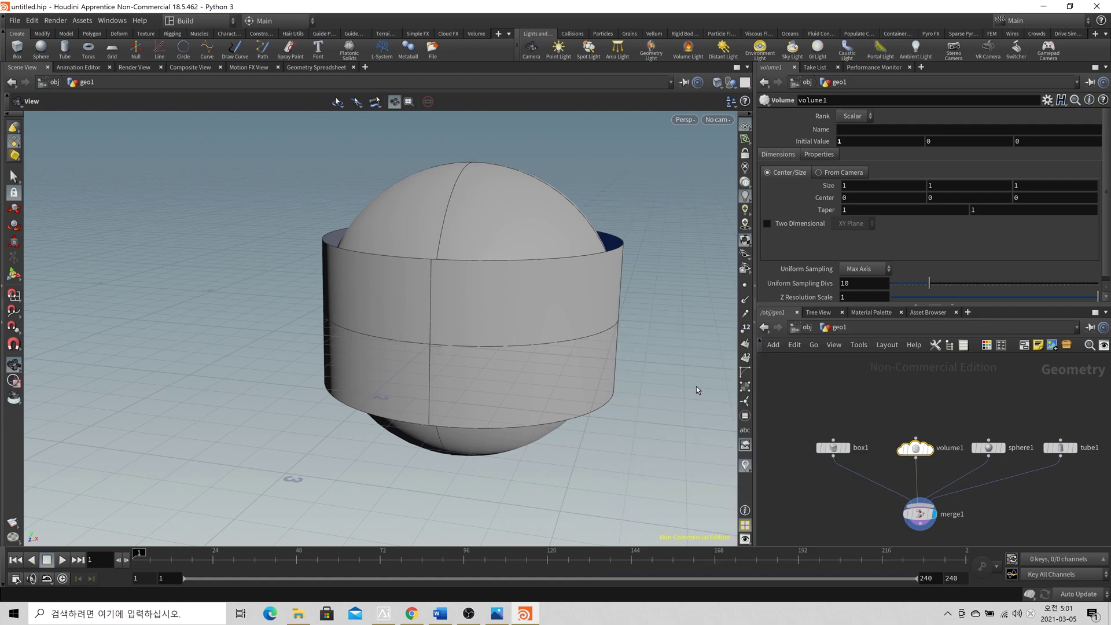
Step: Delete the merge, sphere, tube and box nodes, keeping only the volume node
scroll(920, 417, down, 2)
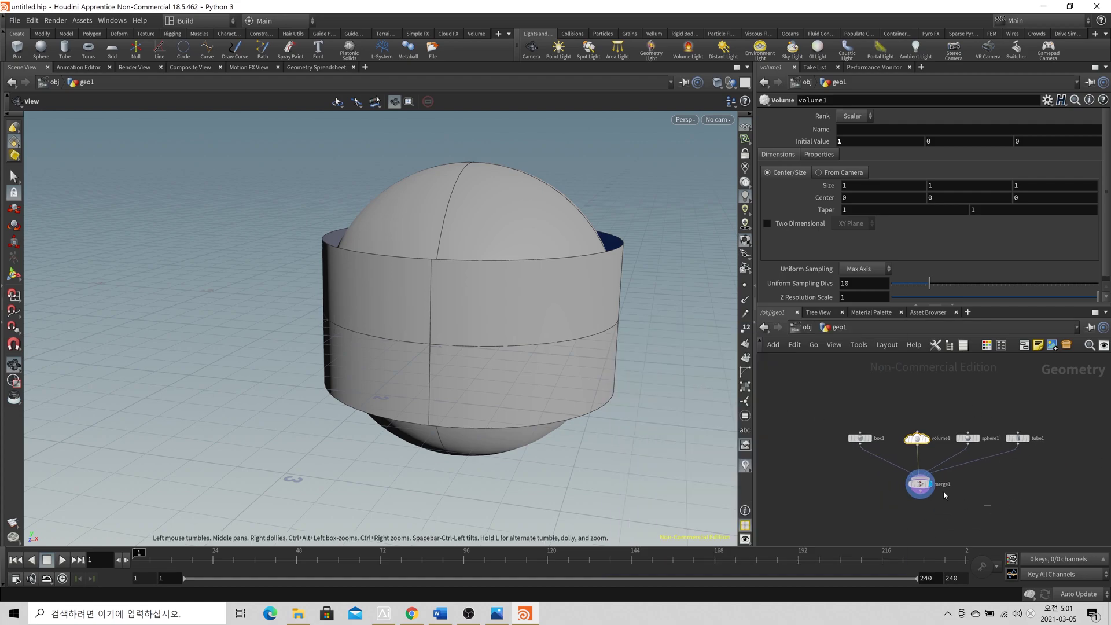
click(915, 483)
key(Delete)
drag(1049, 417, 951, 457)
key(Delete)
drag(883, 458, 823, 408)
key(Delete)
scroll(939, 445, up, 2)
middle_drag(939, 444, 879, 442)
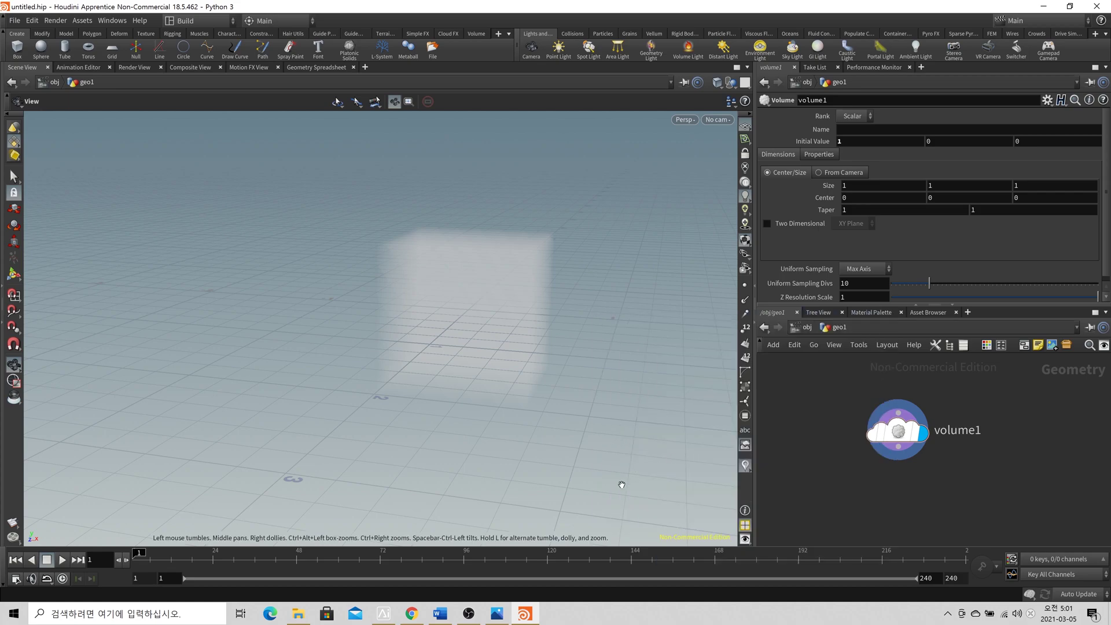
Step: Compare the voxel diagram 01_voxel.jpg in the Photos app with the volume node's geometry information in Houdini
click(496, 614)
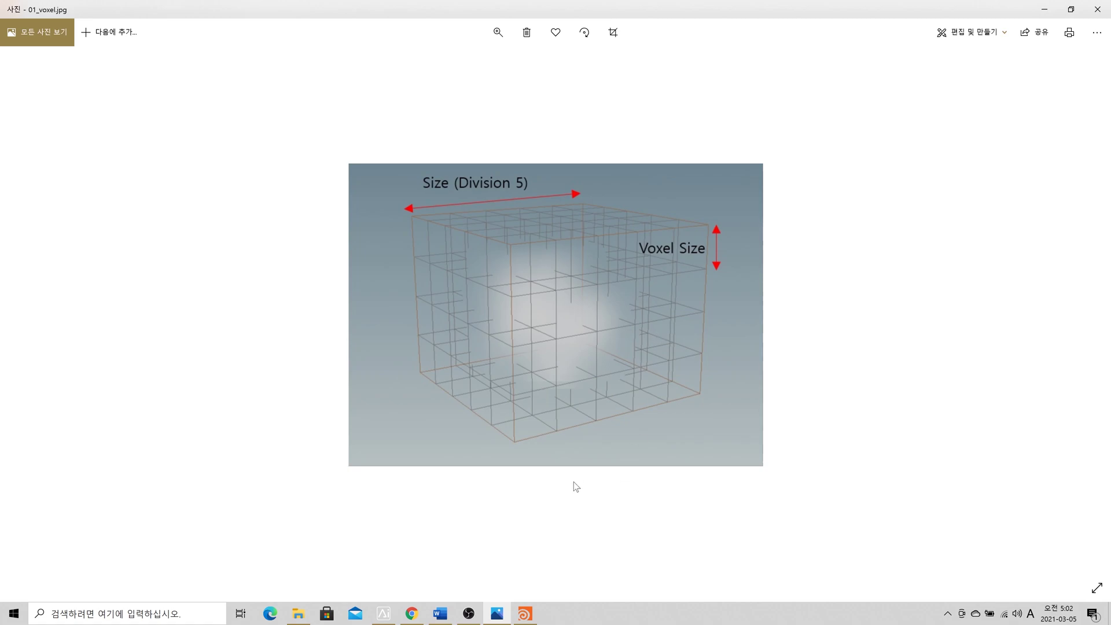
click(524, 615)
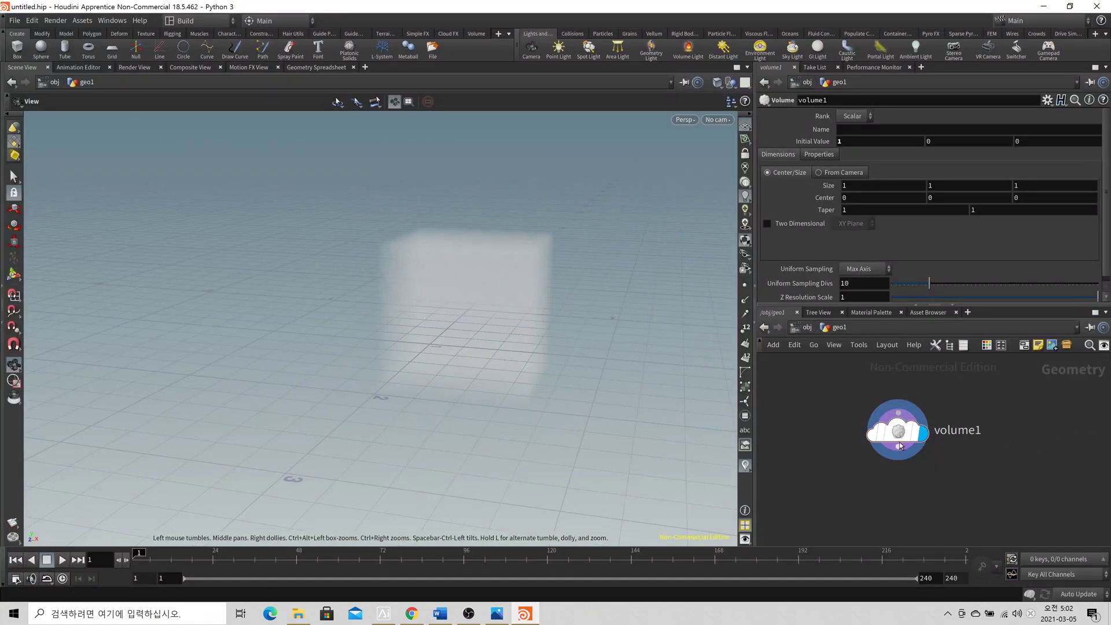
click(879, 424)
middle_click(902, 433)
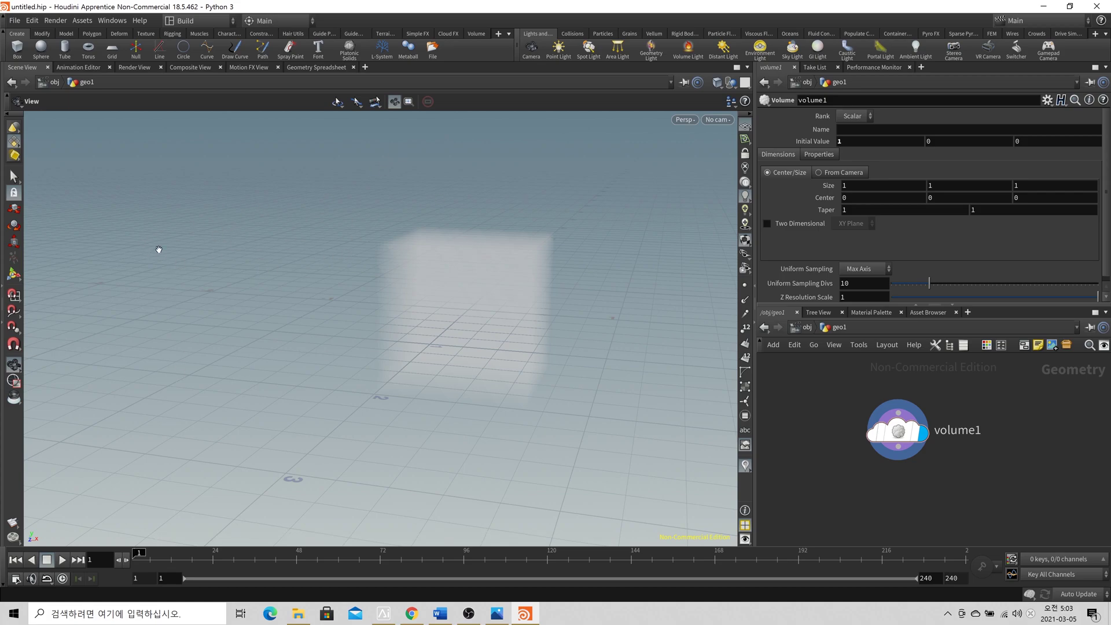
middle_click(903, 433)
click(496, 613)
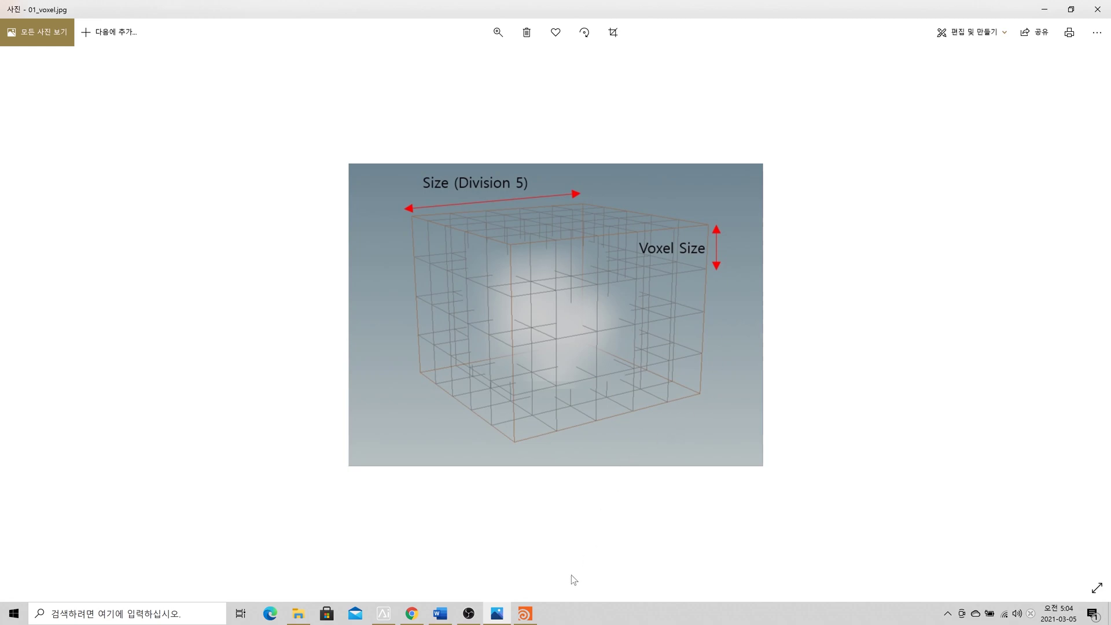
click(525, 614)
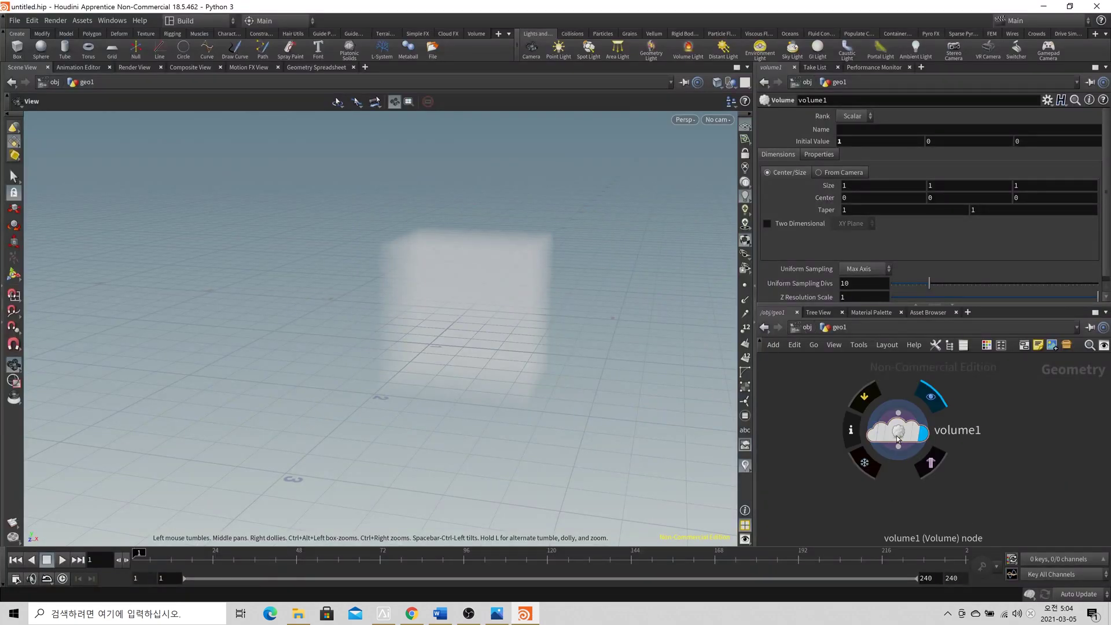
mouse_move(897, 398)
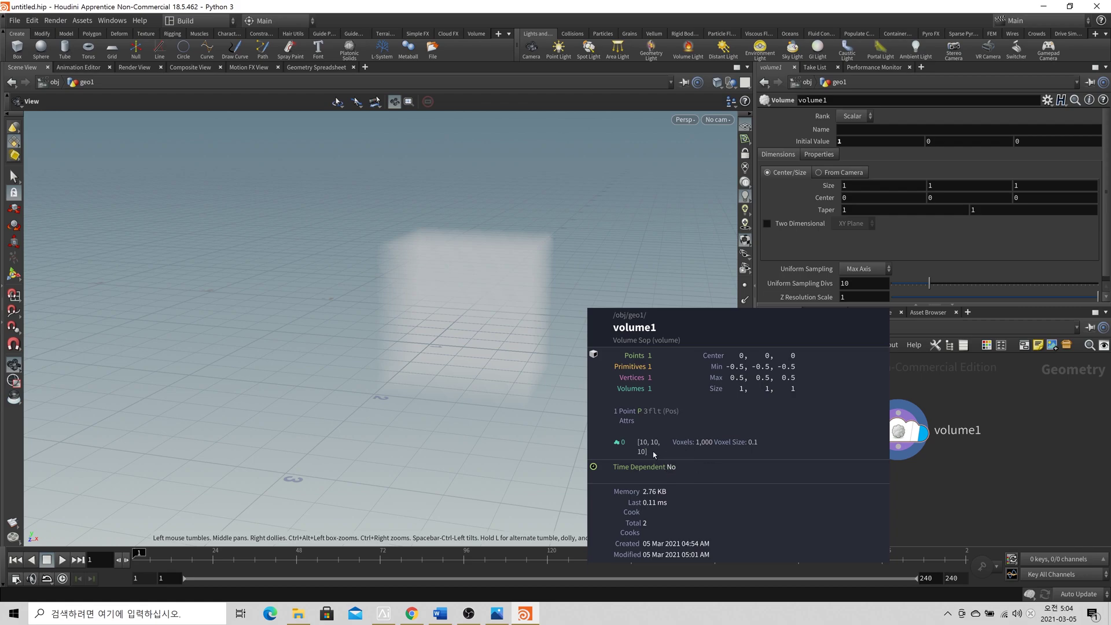
click(1017, 471)
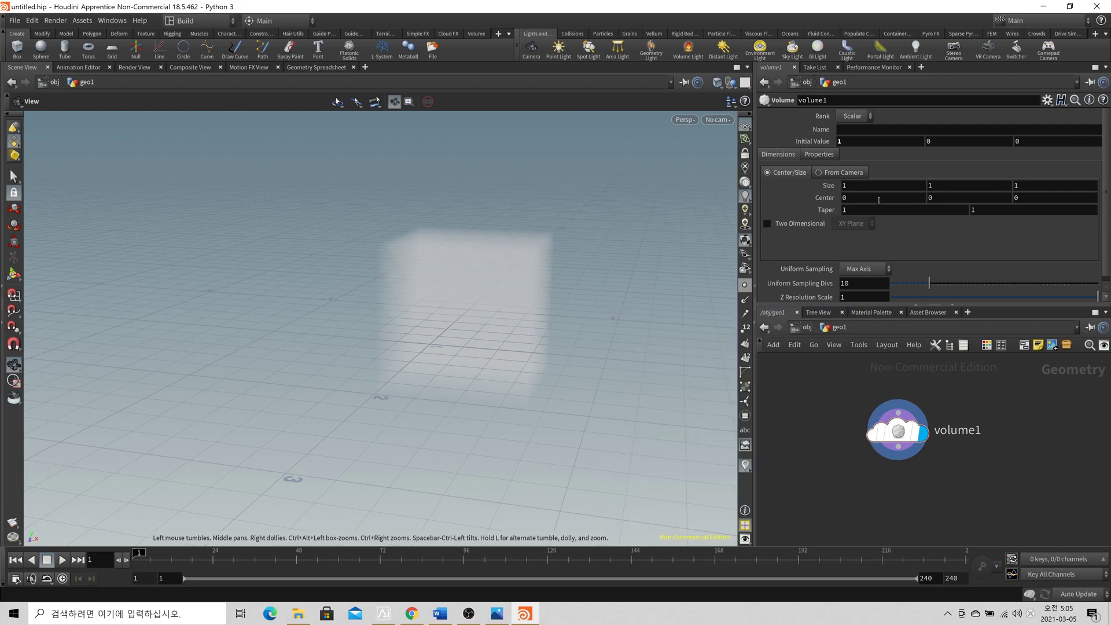
Step: Set the volume's X size to 3 and inspect the node's voxel information
middle_drag(850, 188, 864, 195)
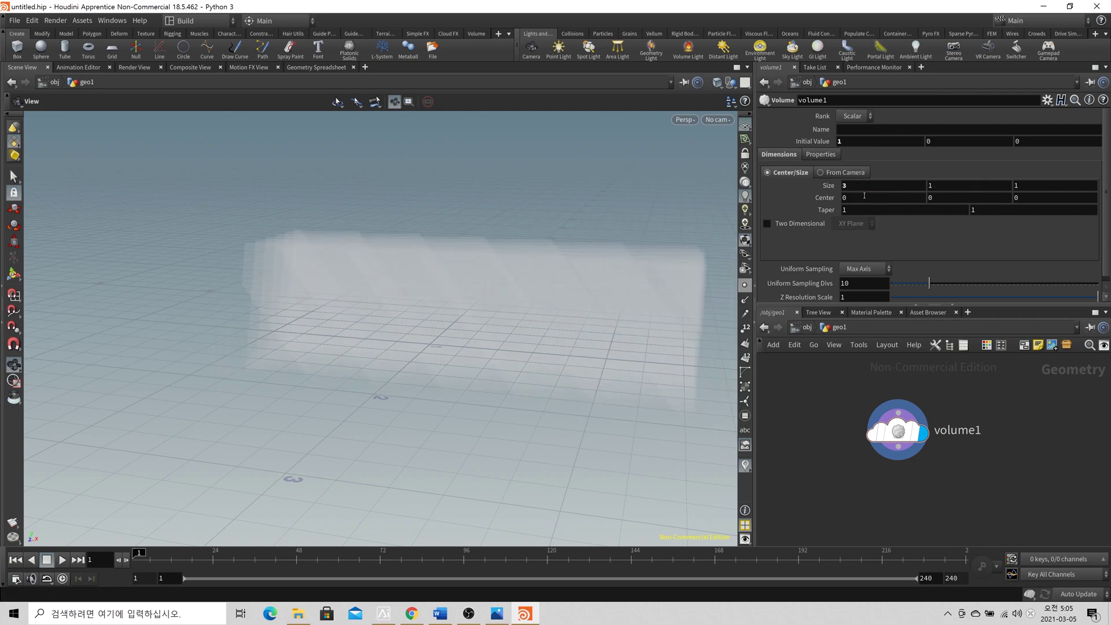
middle_click(898, 431)
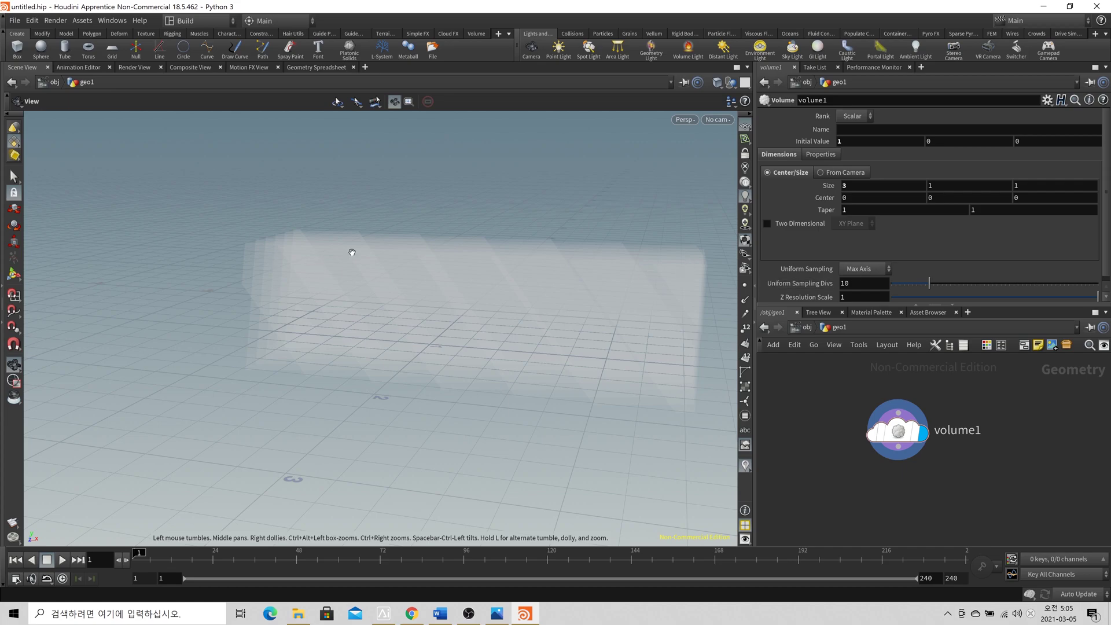
scroll(811, 283, down, 1)
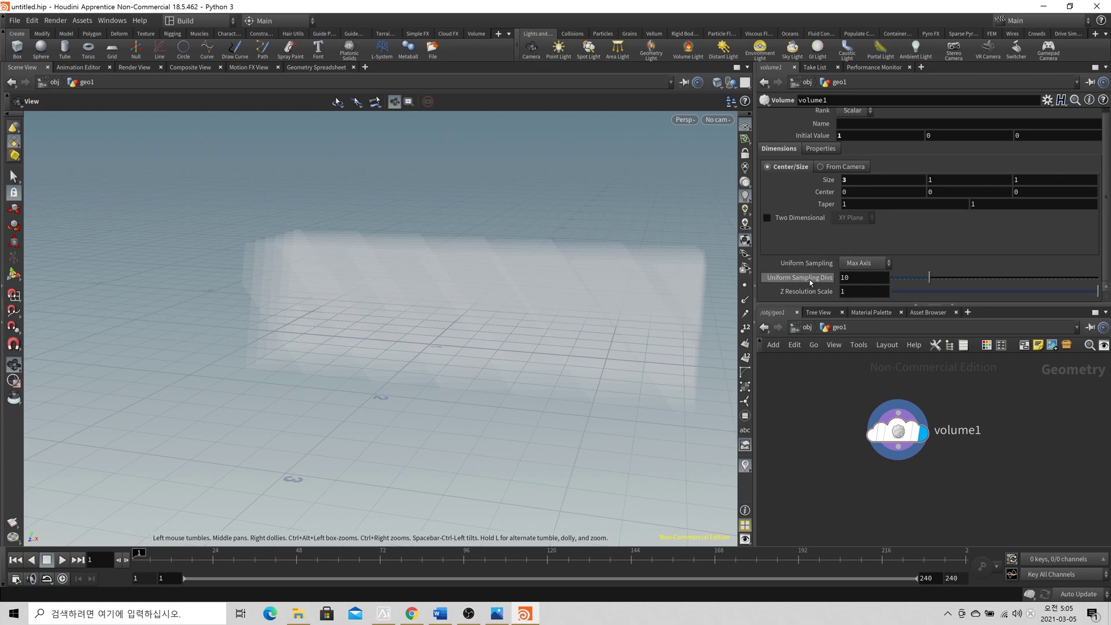
middle_click(899, 431)
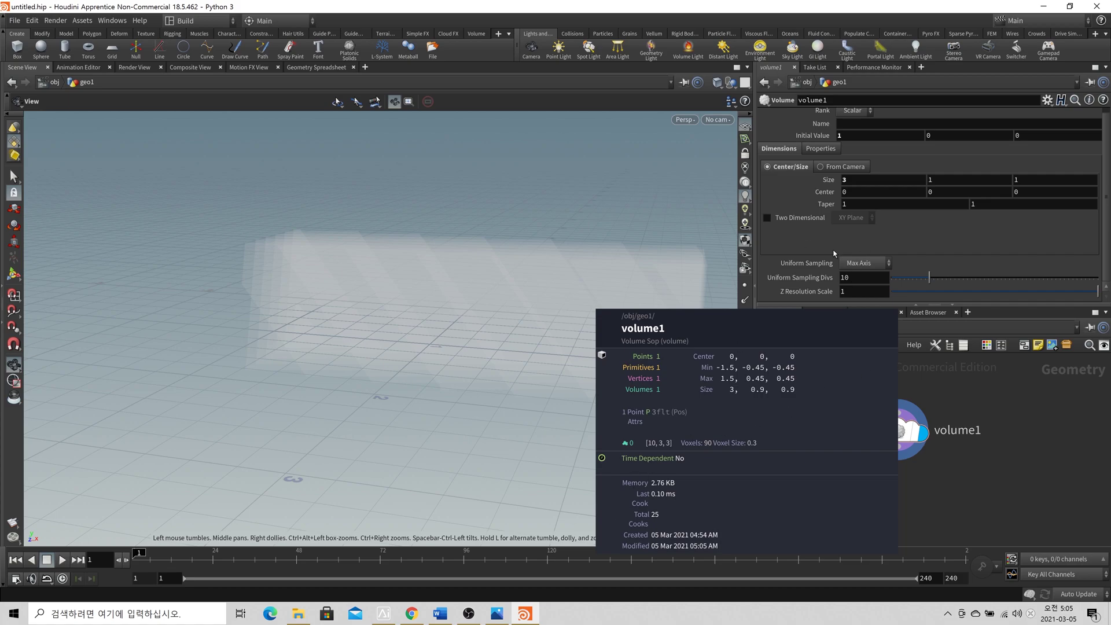
Step: Change the volume's Uniform Sampling to By Size
click(860, 263)
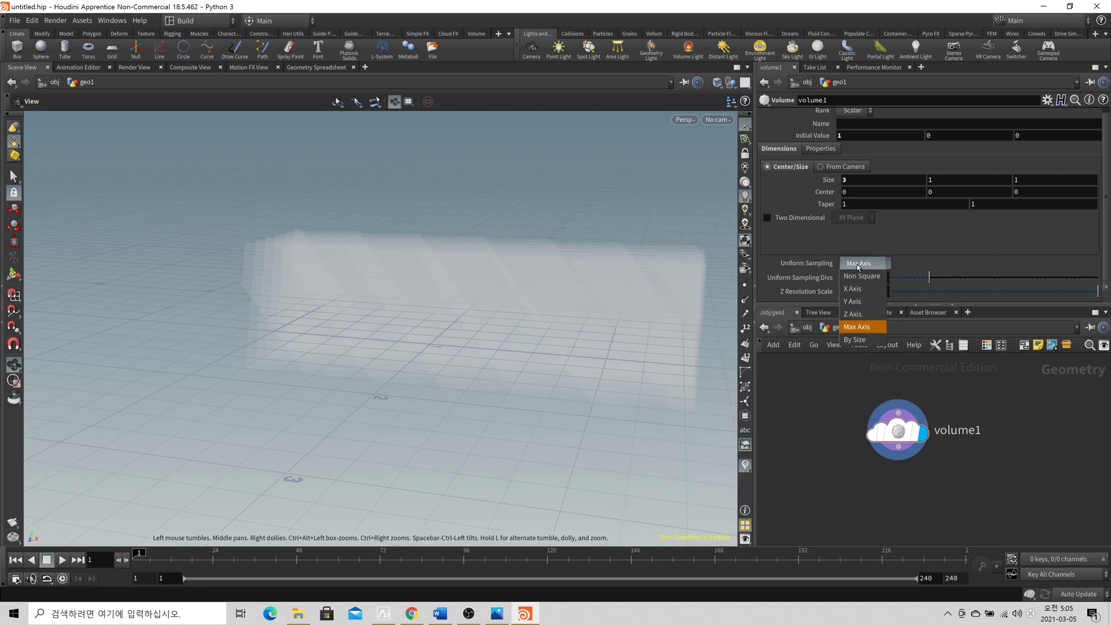
click(868, 341)
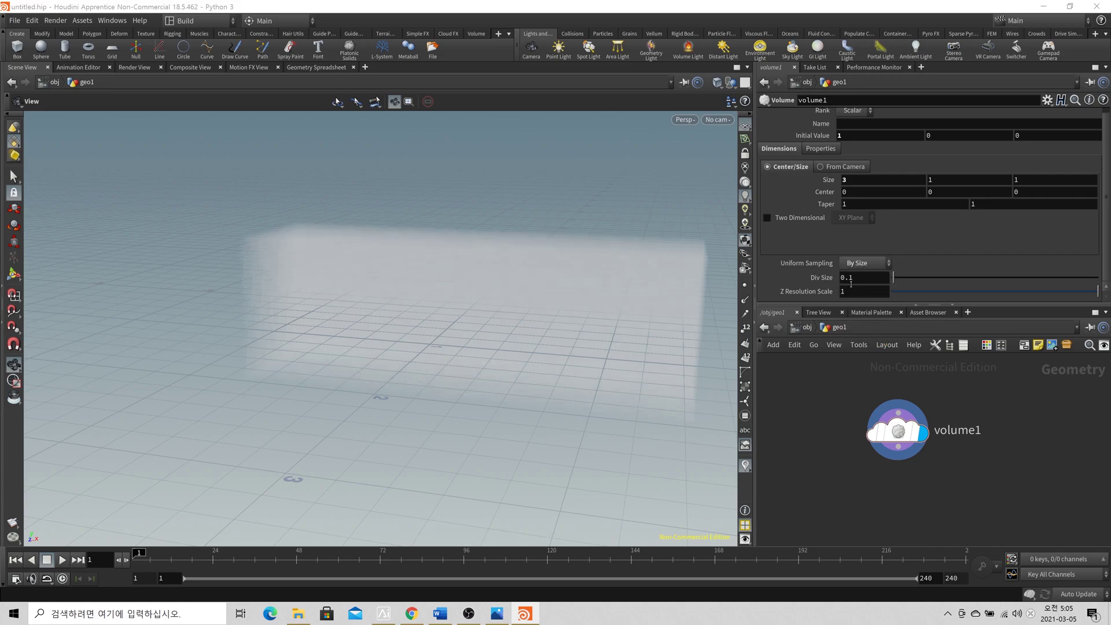
click(852, 430)
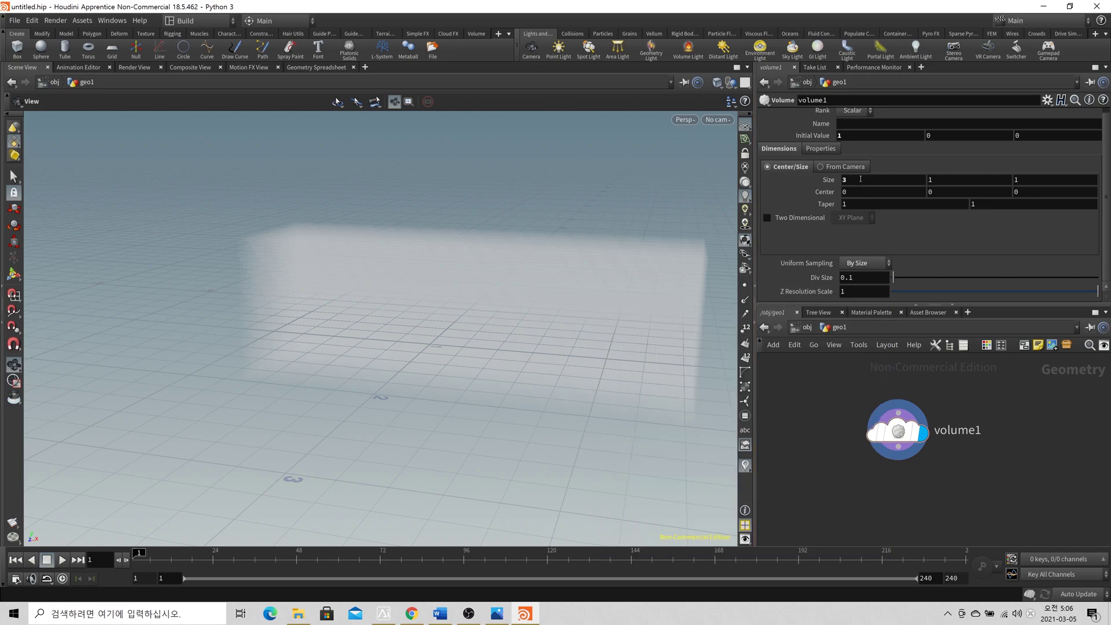
Step: Set the volume's Y size to 5
double_click(943, 182)
text(5)
key(Return)
Step: Examine the resized volume from several angles and review its size, resolution and voxel information
drag(695, 323, 463, 333)
middle_click(865, 445)
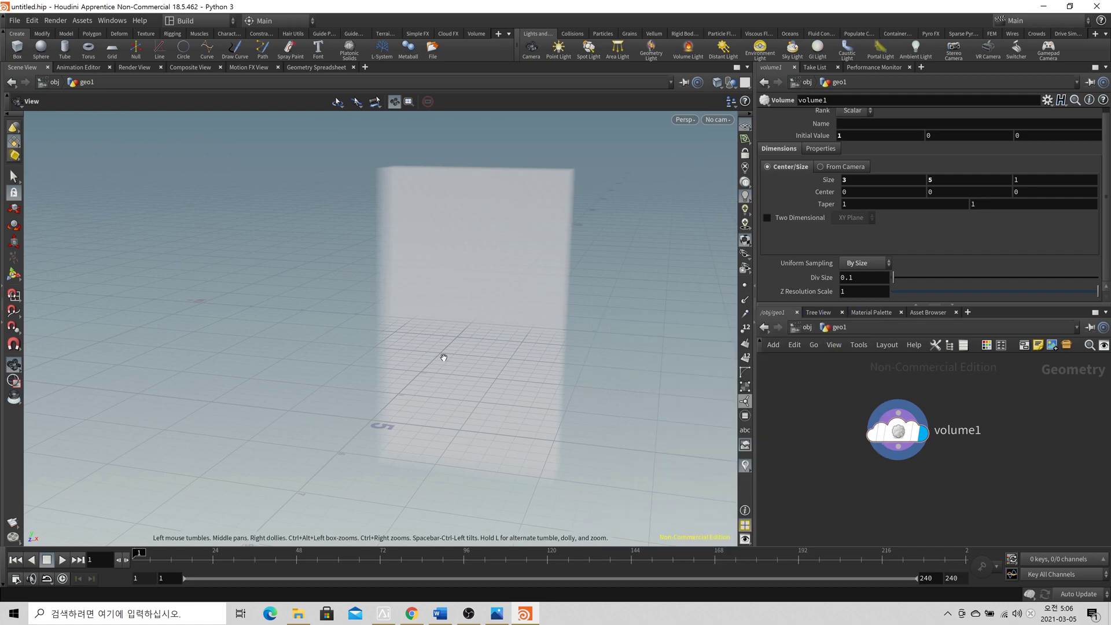
drag(472, 330, 461, 325)
drag(604, 322, 511, 300)
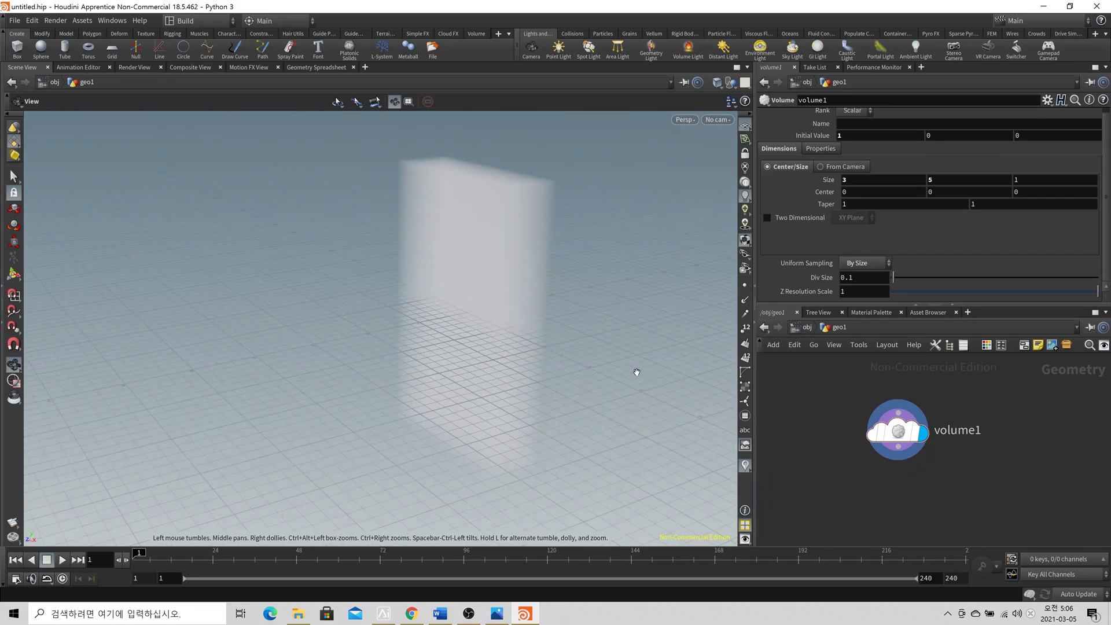
drag(458, 416, 519, 384)
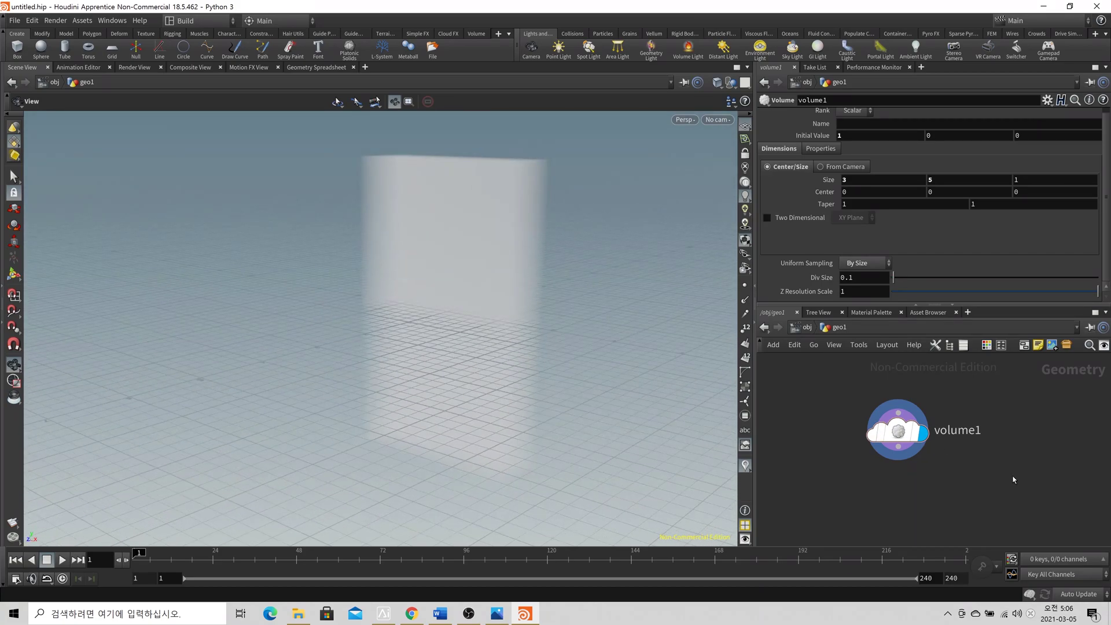
middle_drag(935, 478, 921, 459)
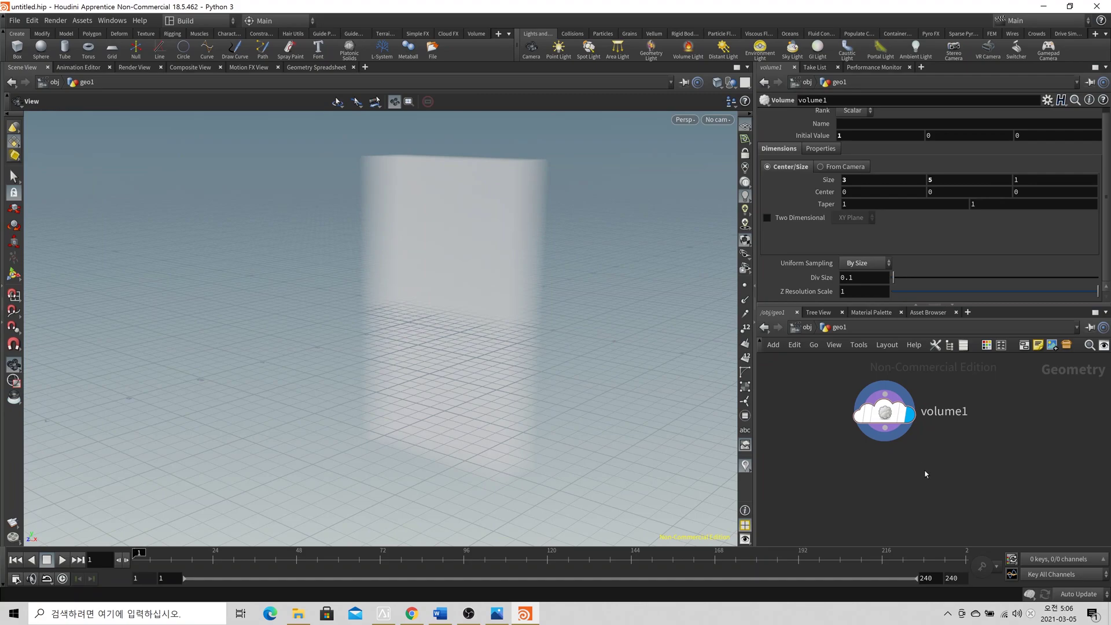
middle_drag(894, 404, 648, 336)
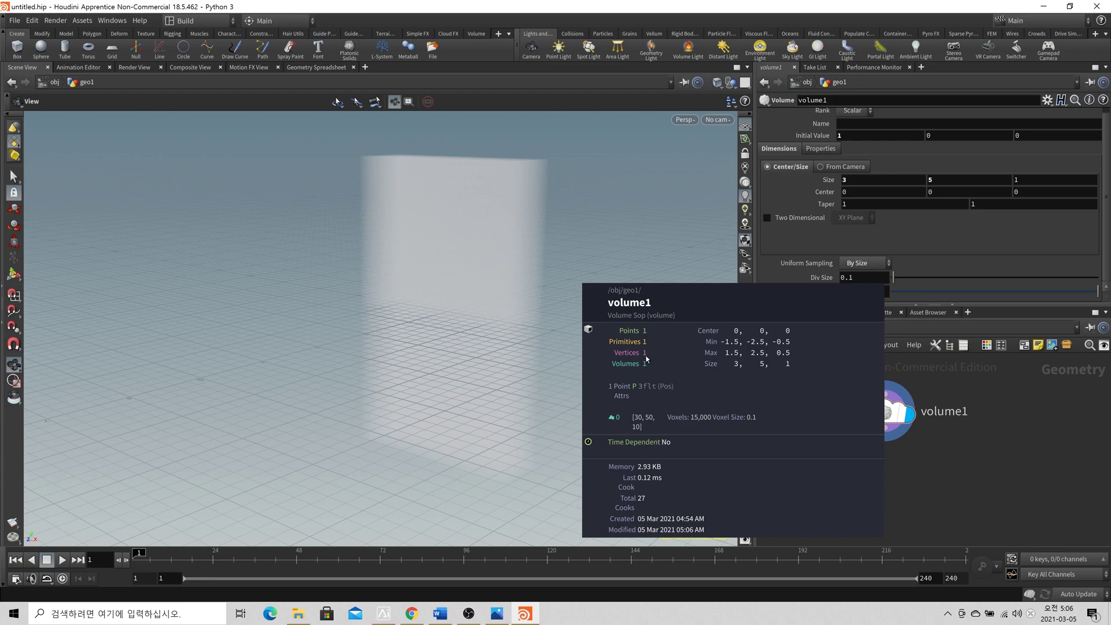
middle_drag(643, 349, 788, 445)
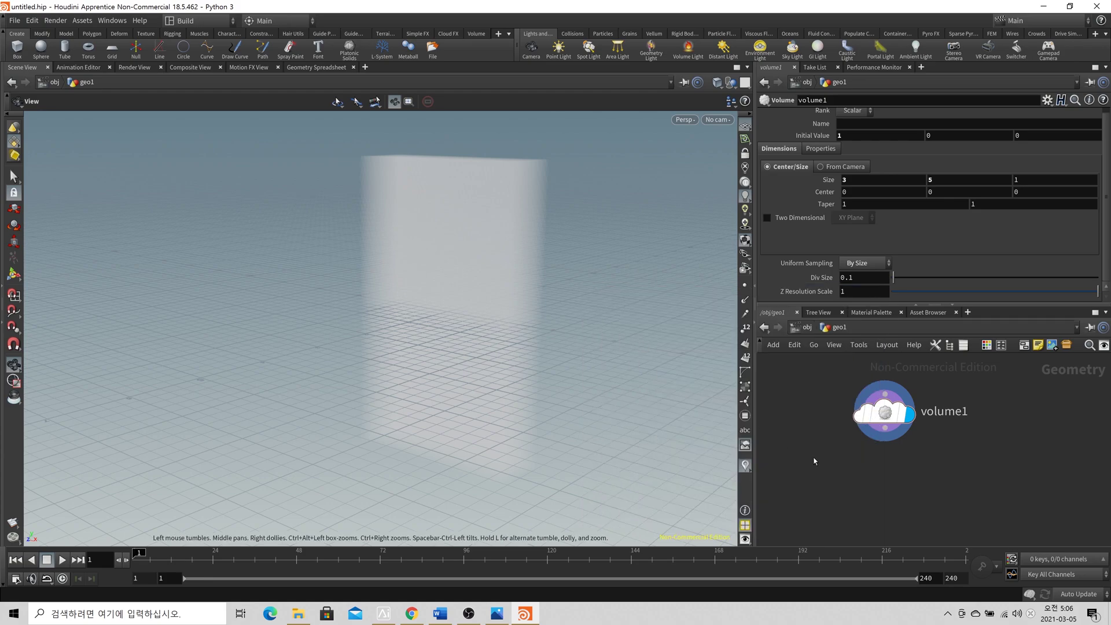
Step: Add a Delete node below the volume node, connect the volume to it and display its result
key(Tab)
text(del)
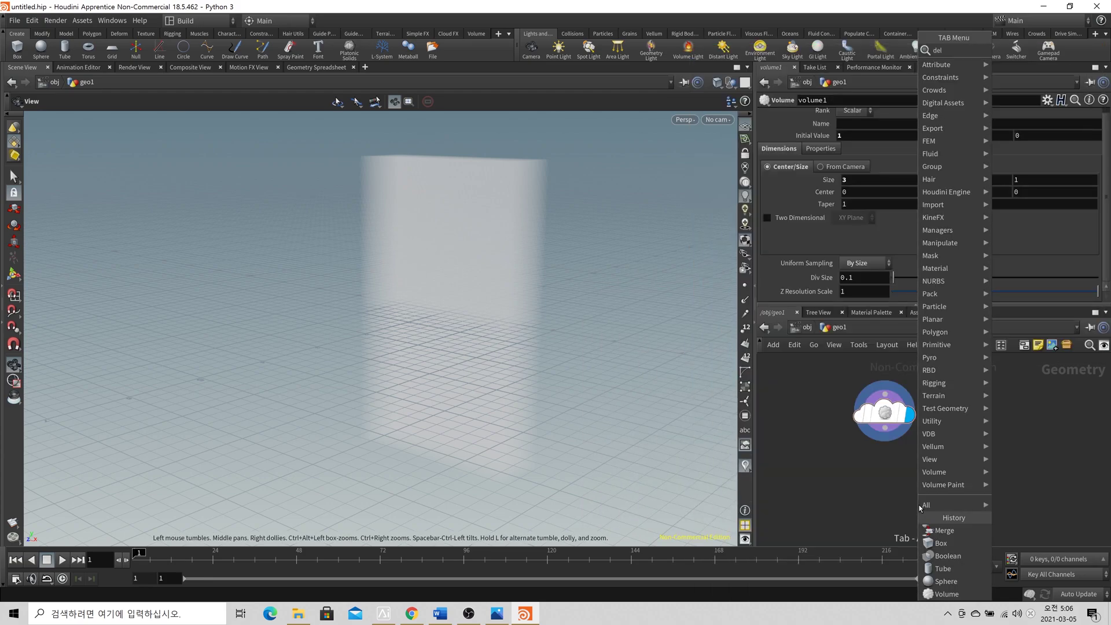
key(Return)
click(920, 508)
mouse_move(885, 428)
mouse_down()
mouse_move(919, 490)
mouse_move(885, 476)
mouse_up()
click(911, 478)
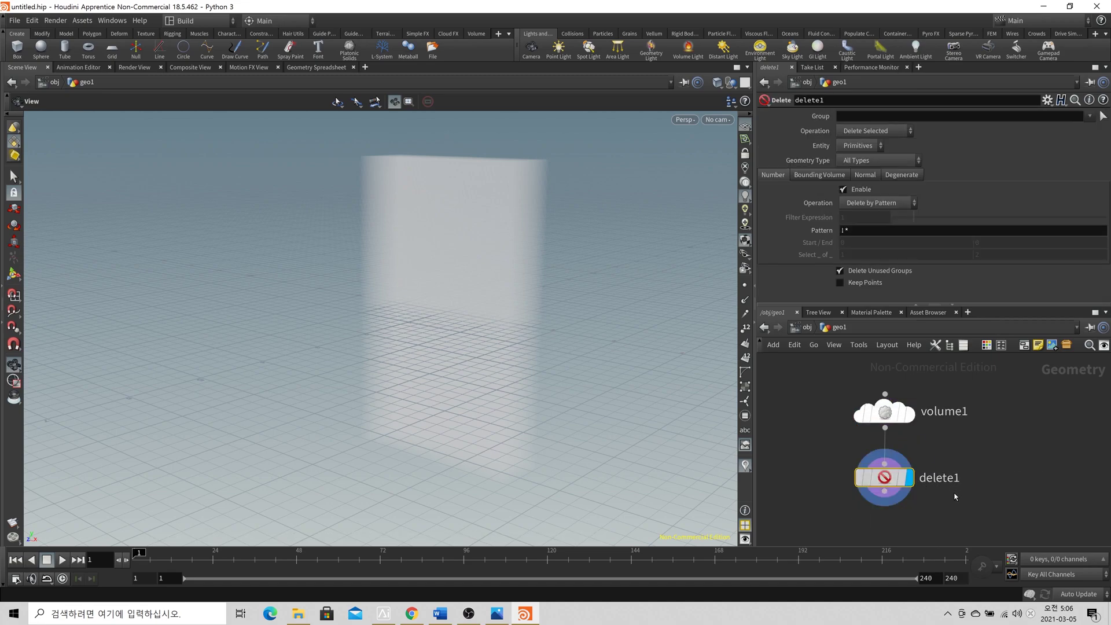
Step: Set the Delete node's Group to primitive 0
click(886, 116)
text(0)
key(Return)
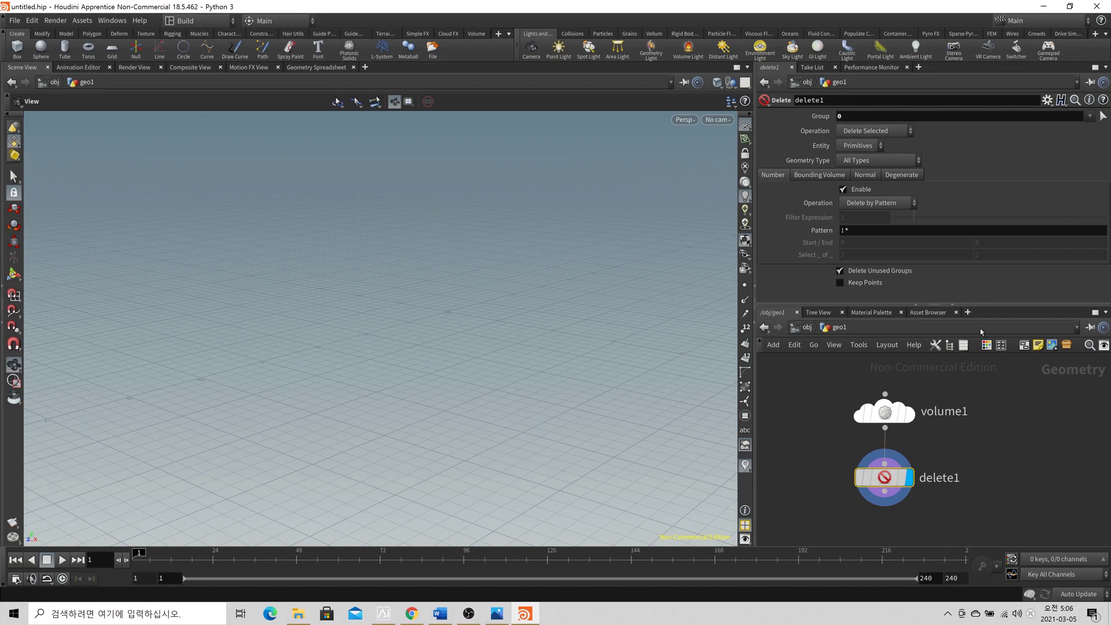
Step: Display the volume node and set its Name parameter to density, checking its geometry information
scroll(935, 486, down, 3)
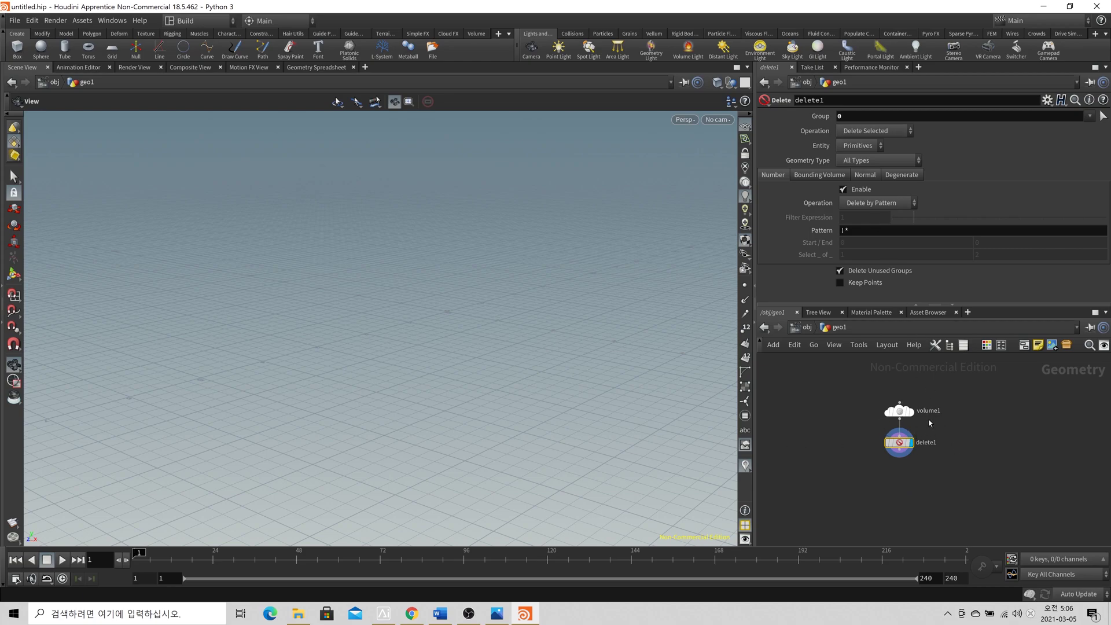
scroll(943, 423, up, 2)
click(893, 412)
click(895, 410)
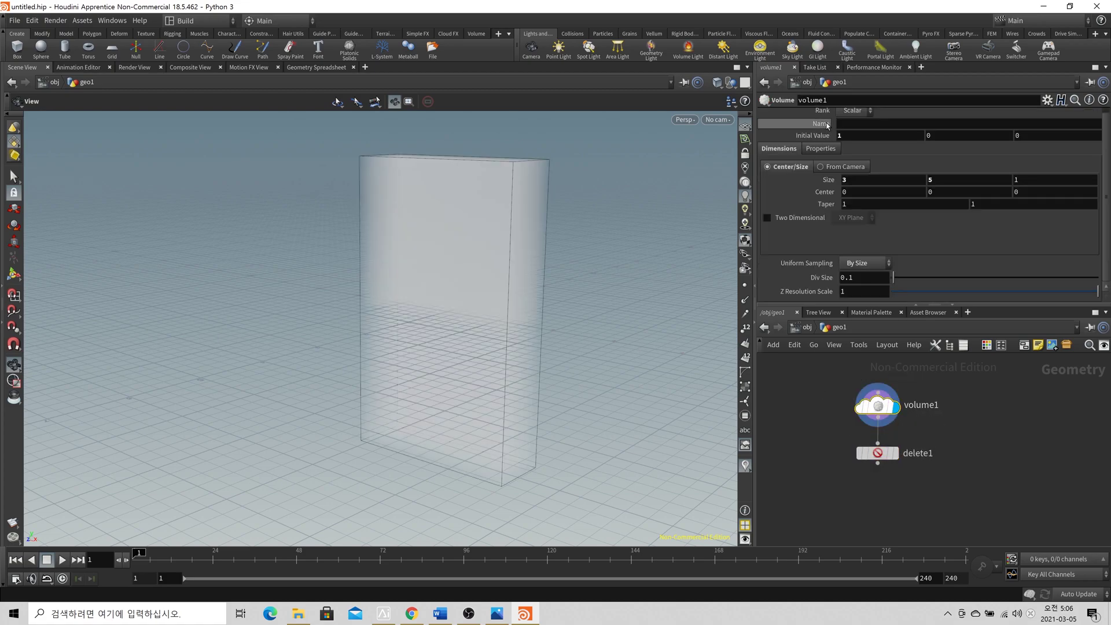
click(874, 453)
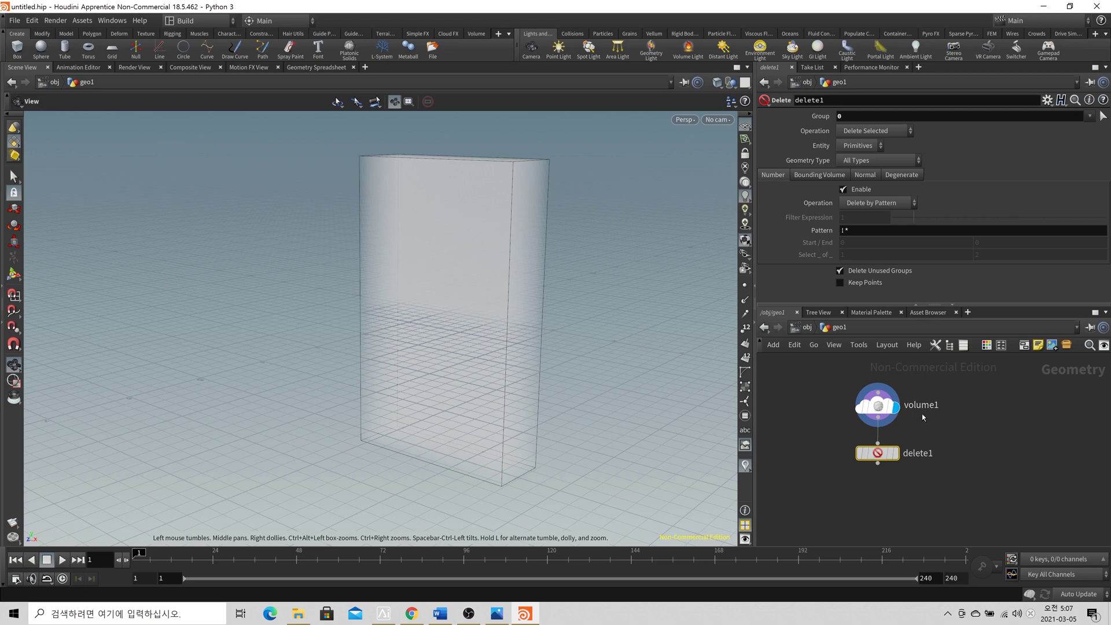
click(880, 408)
scroll(471, 347, up, 5)
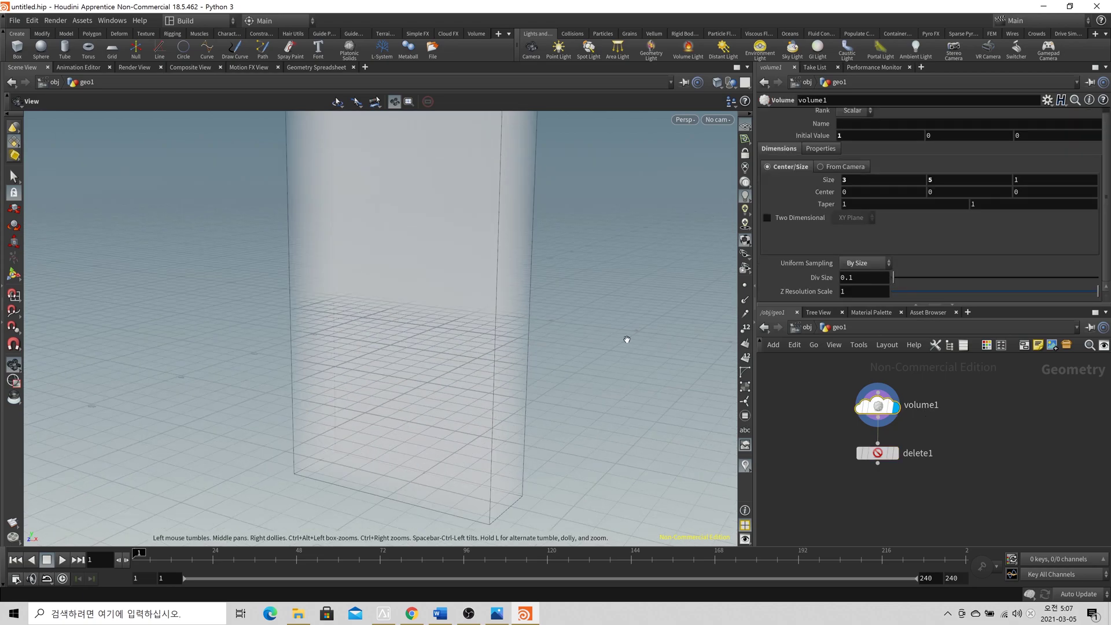
scroll(545, 354, down, 5)
scroll(910, 149, up, 1)
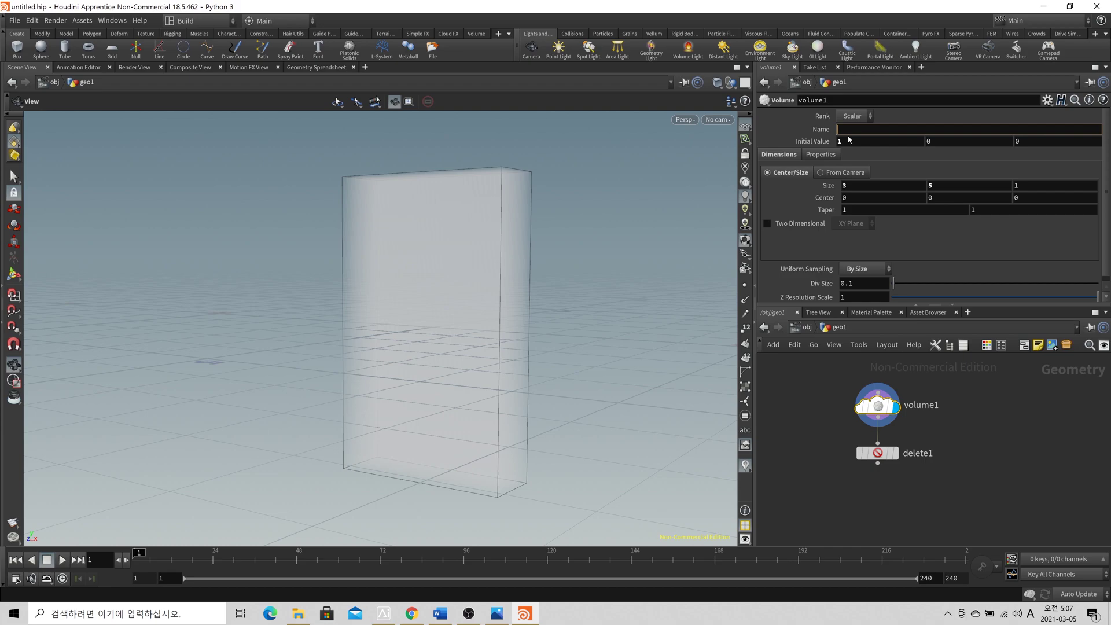
text(density)
key(Return)
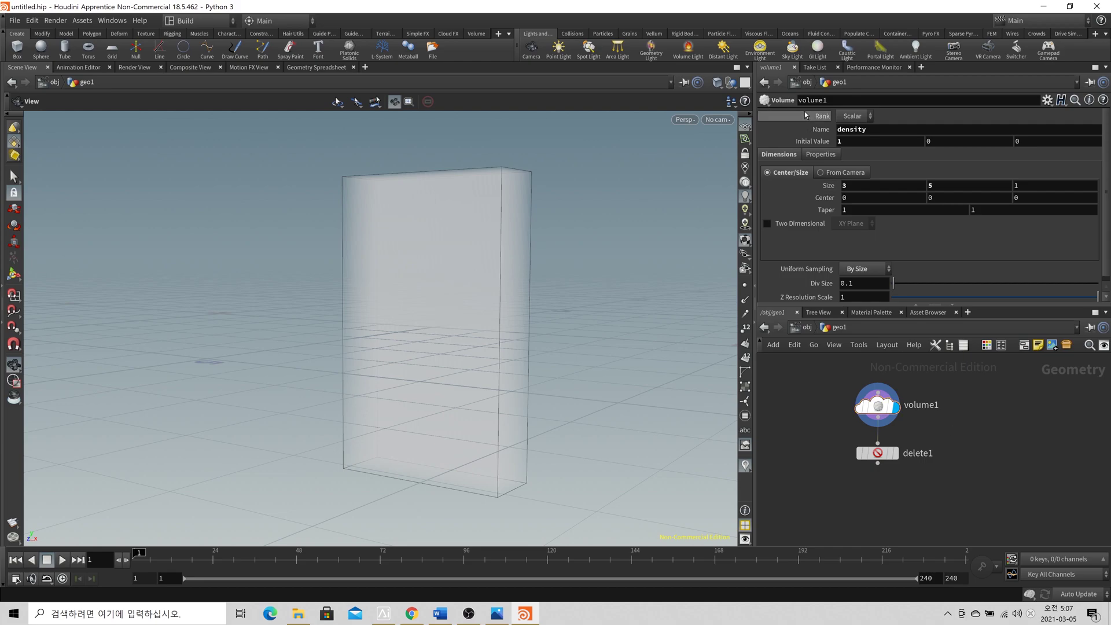
middle_drag(879, 408, 678, 429)
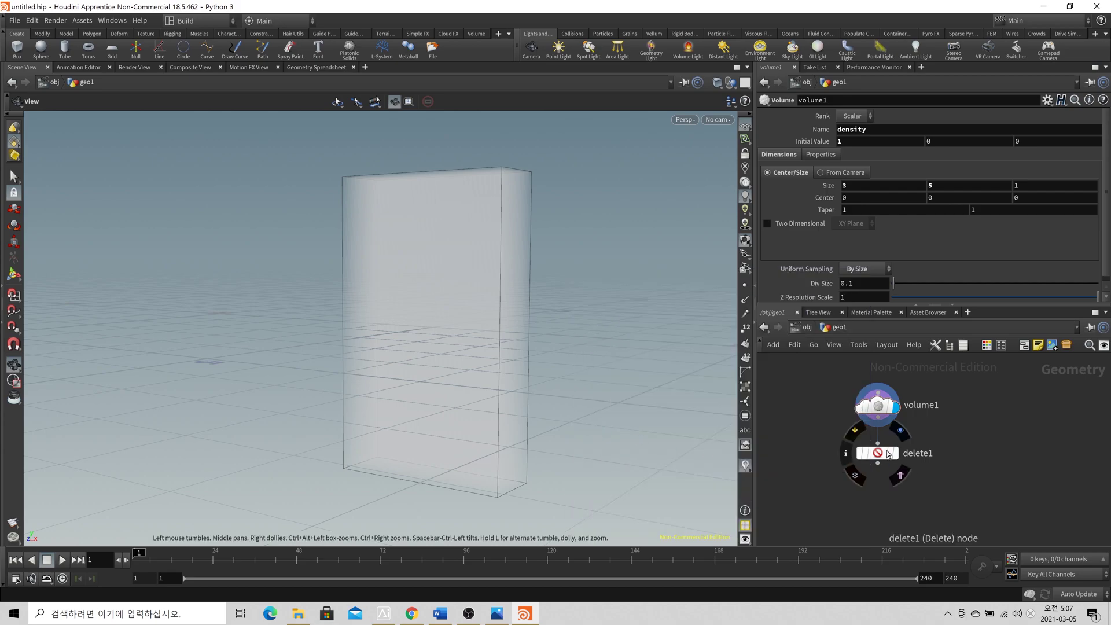
click(886, 455)
click(896, 454)
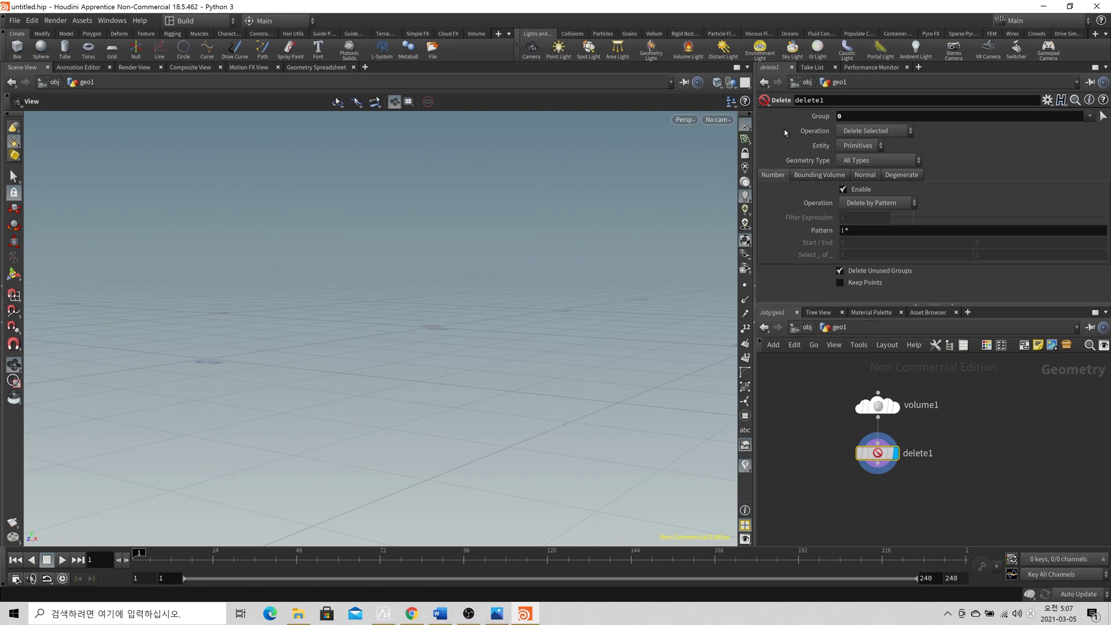
key(BackSpace)
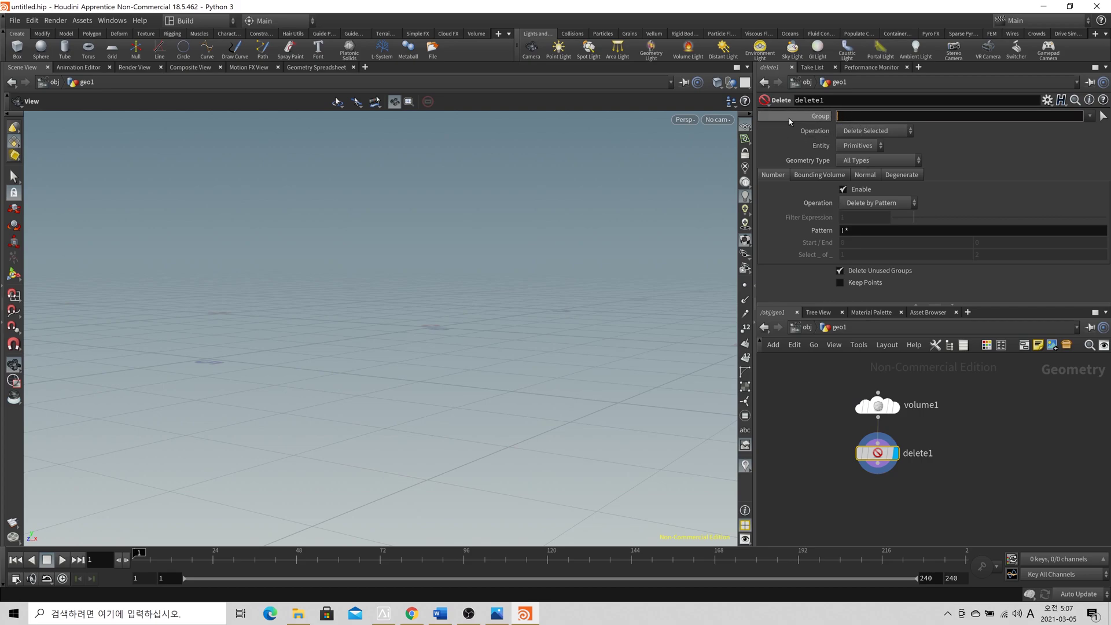
key(Return)
click(1090, 115)
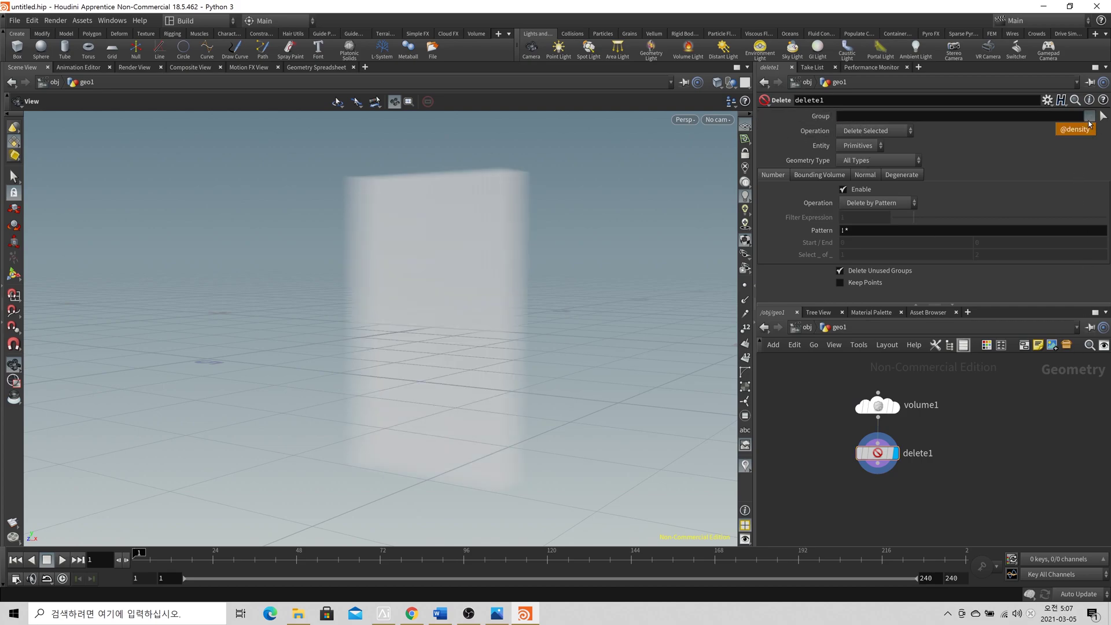
click(1086, 135)
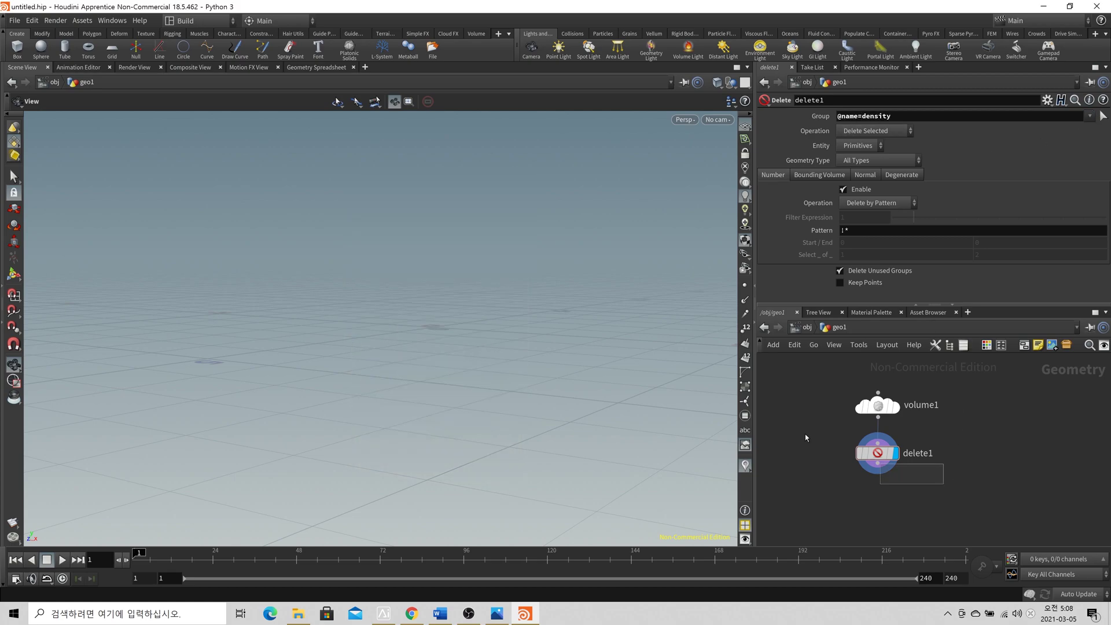
middle_click(879, 404)
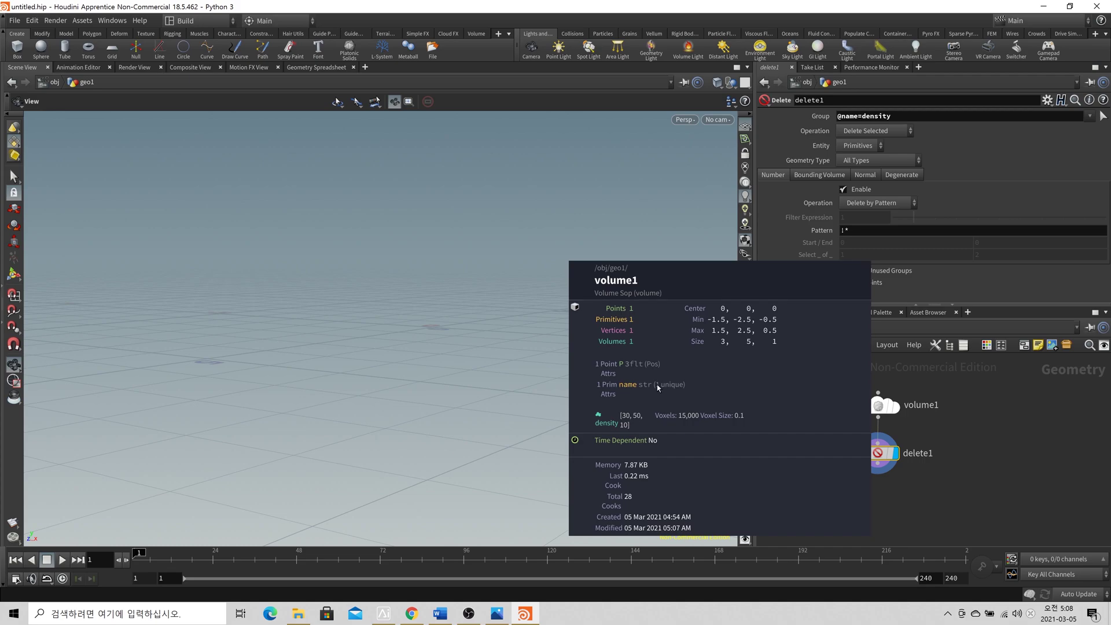
Step: Remove the Delete node from below the volume node and check the volume's geometry information
middle_drag(958, 503, 957, 477)
middle_click(883, 438)
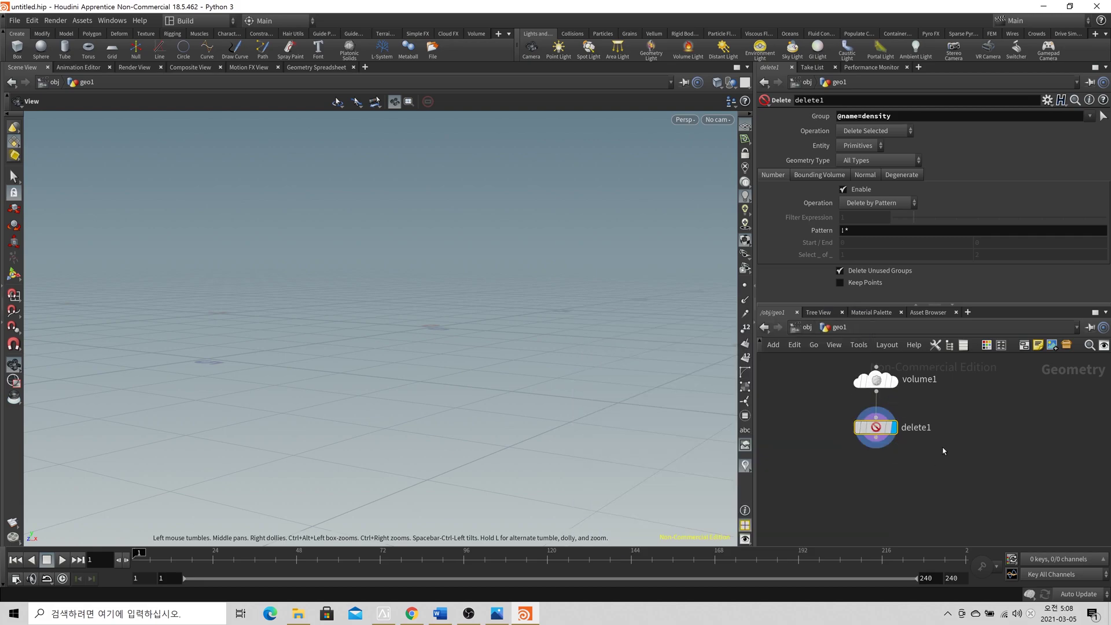
key(ctrl+x)
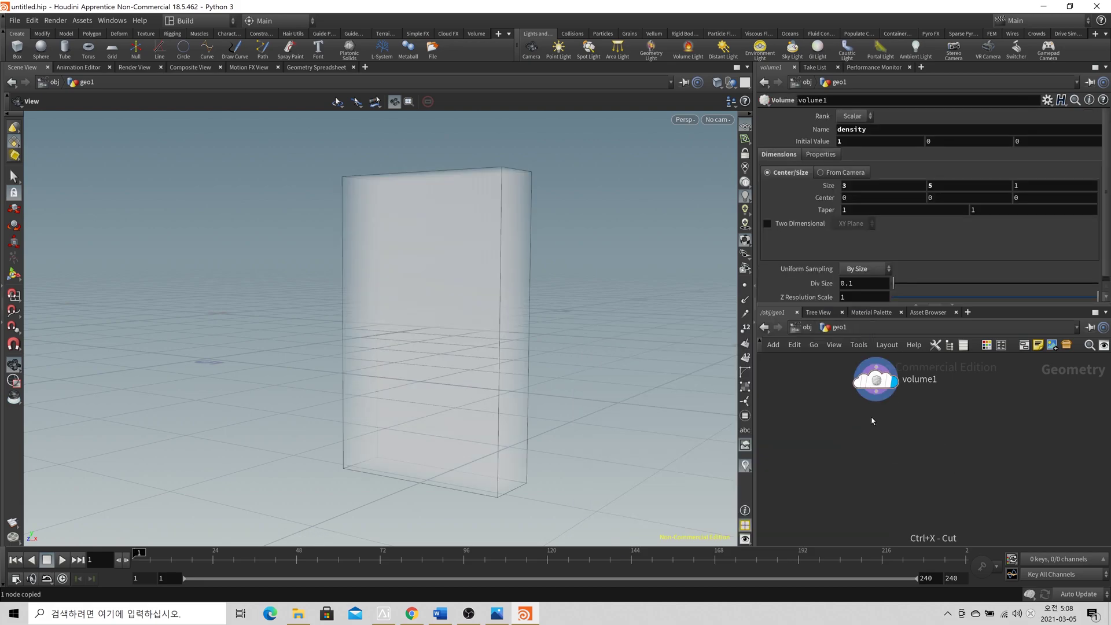
drag(405, 360, 491, 304)
drag(371, 325, 548, 260)
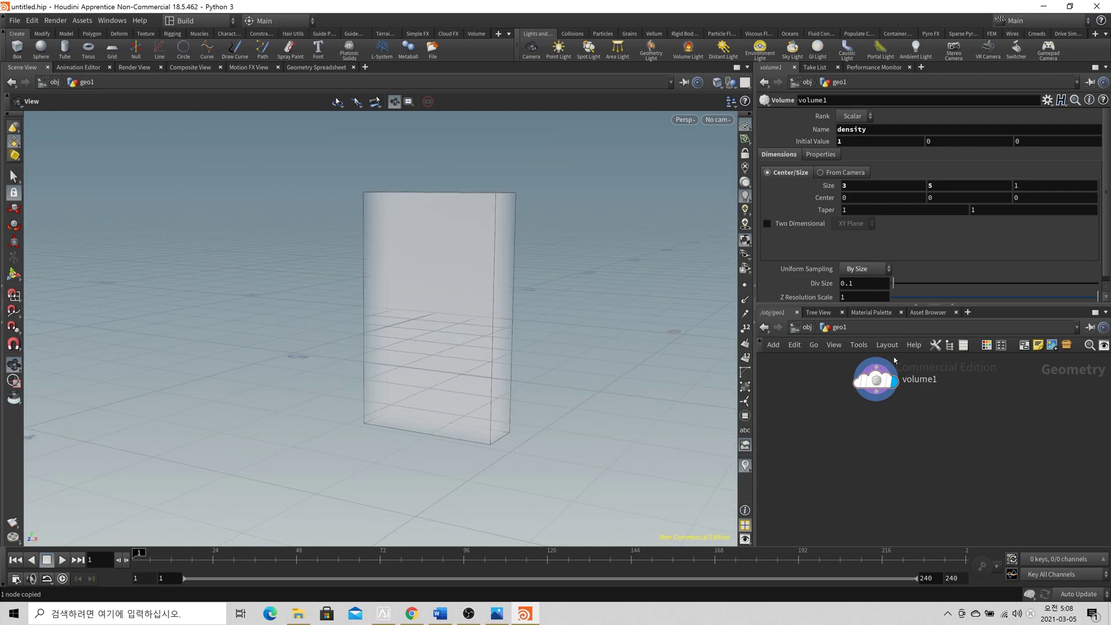
scroll(970, 400, up, 3)
middle_drag(970, 401, 1003, 442)
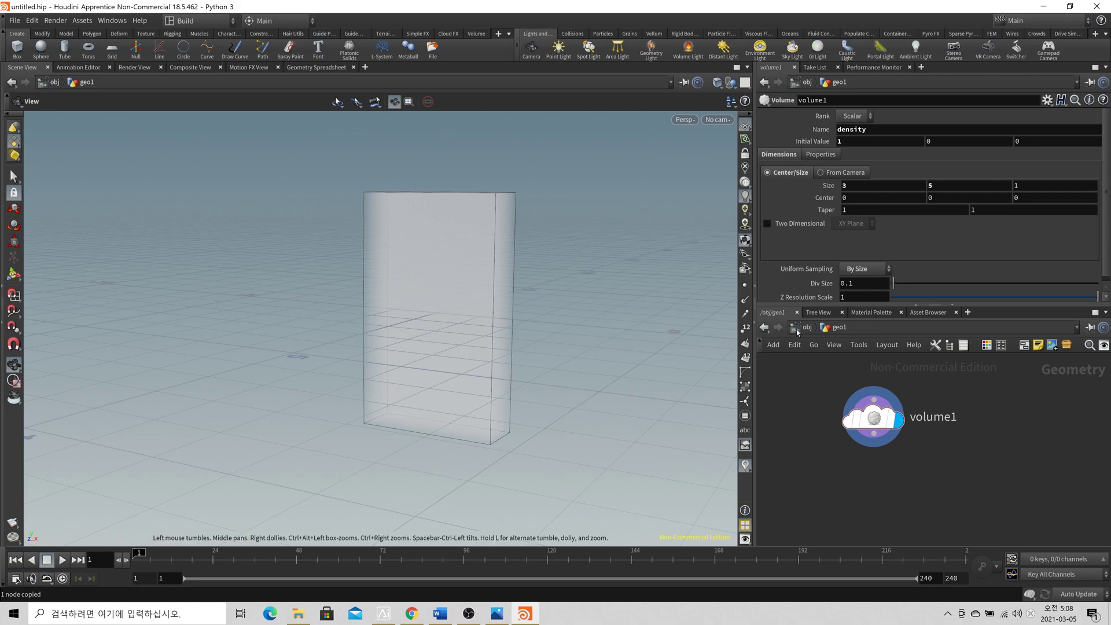
middle_click(877, 418)
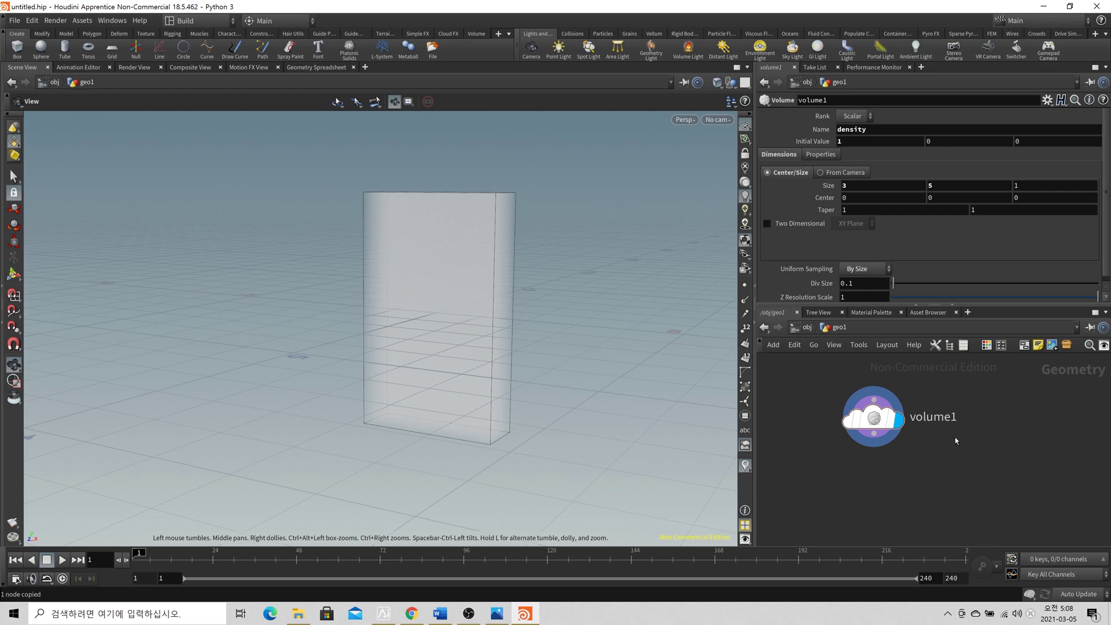
middle_drag(958, 441, 933, 411)
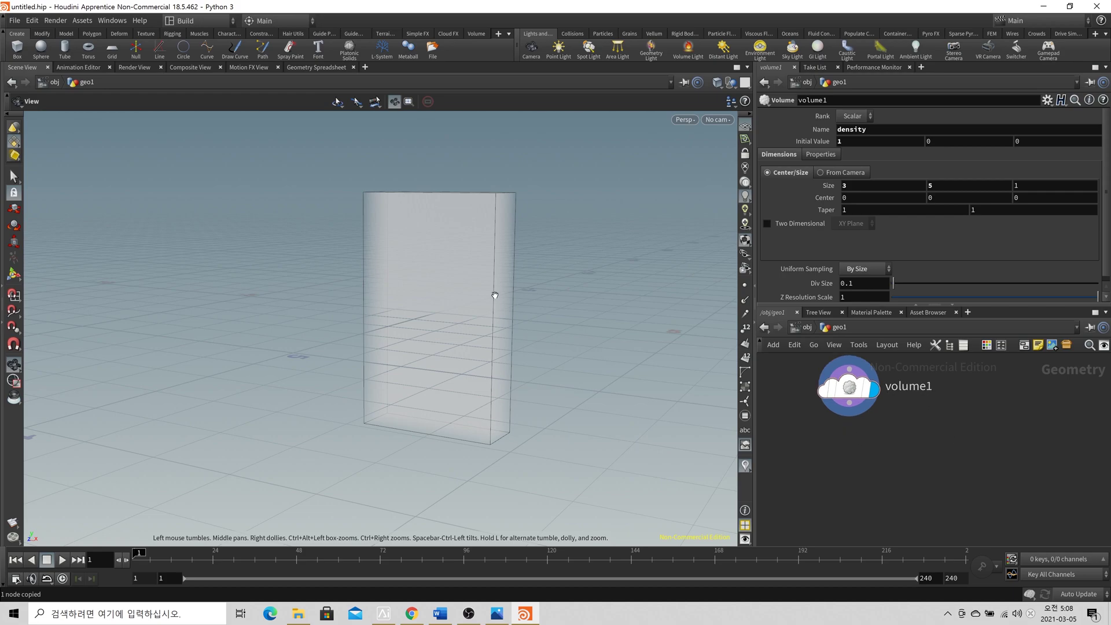
key(Tab)
text(dup)
key(Return)
click(855, 475)
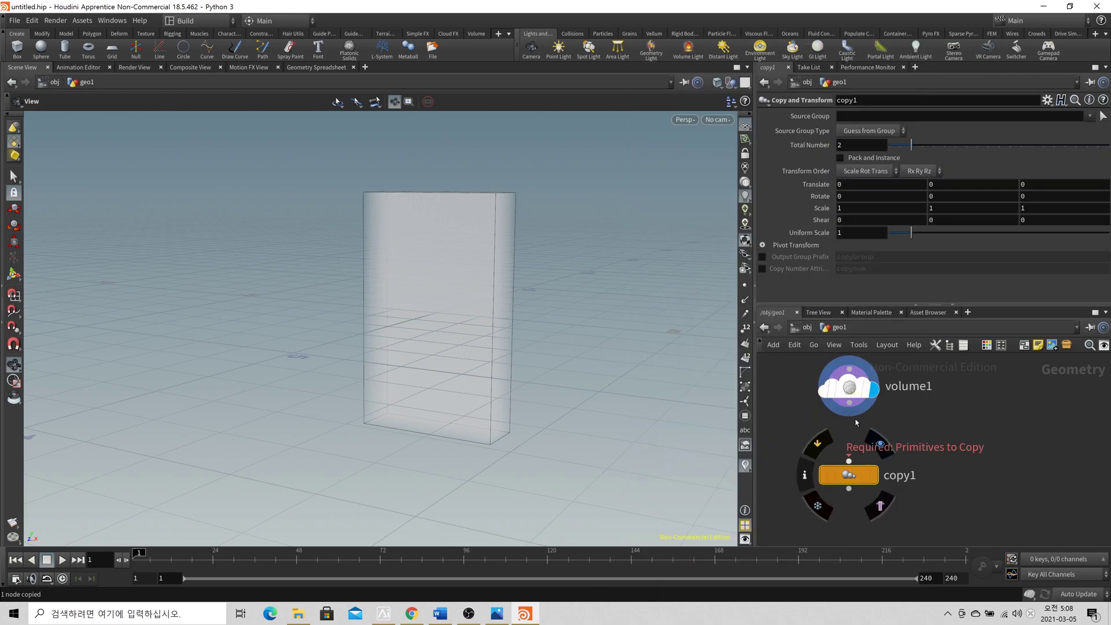
mouse_move(881, 480)
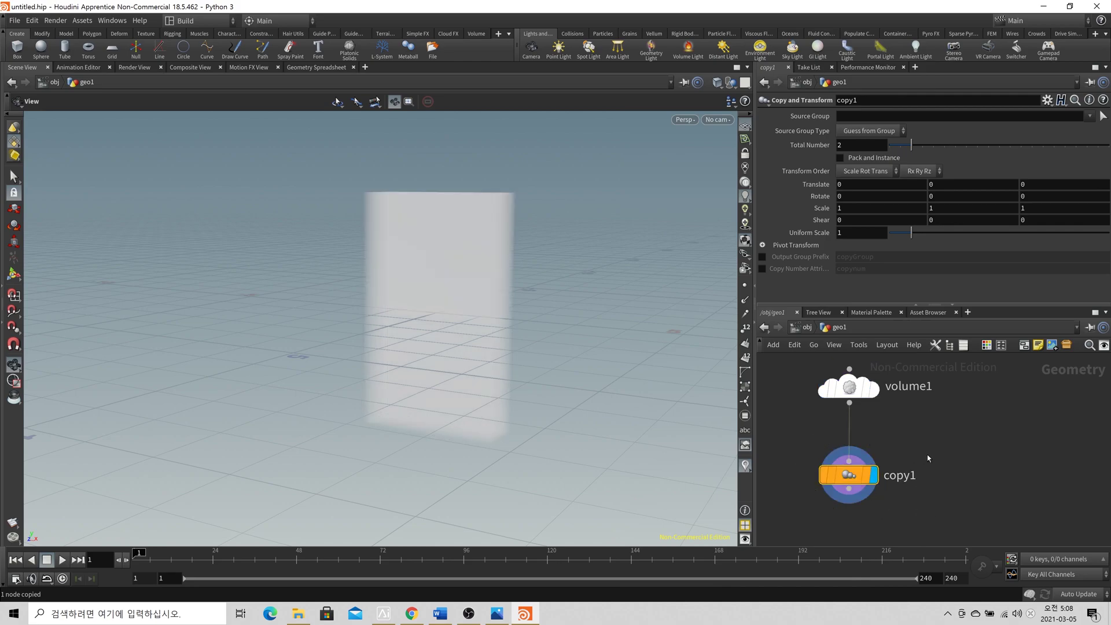
key(Delete)
Step: Try merging the volume with itself through a displayed Merge node and check its geometry information
key(Tab)
click(951, 555)
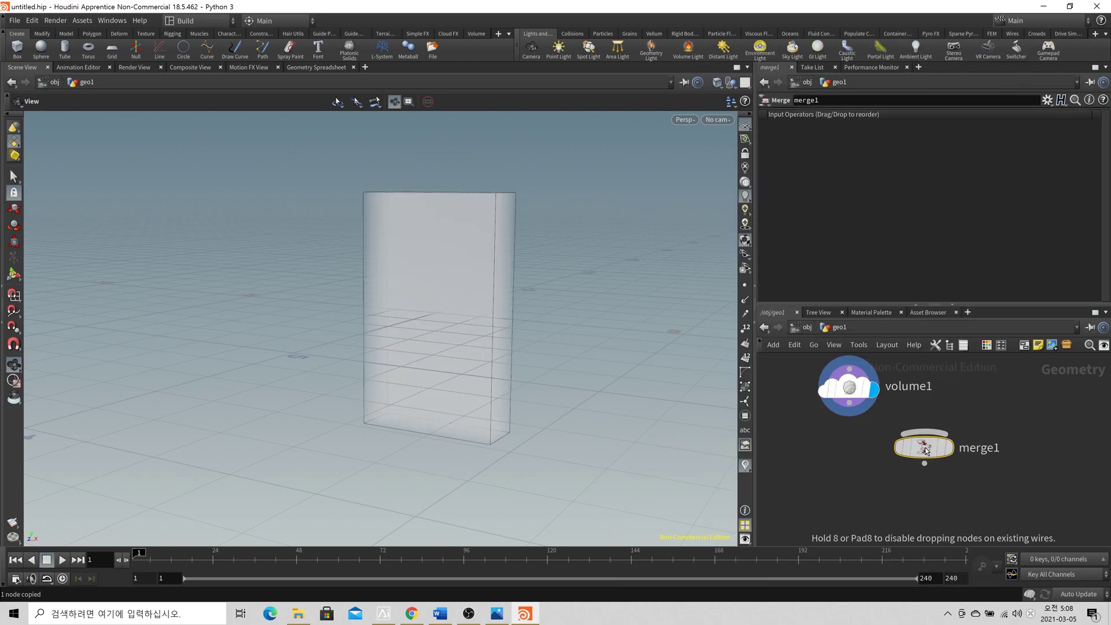
click(867, 486)
click(852, 408)
drag(855, 389, 918, 389)
click(887, 445)
key(Escape)
click(908, 408)
click(874, 474)
click(892, 488)
middle_click(872, 489)
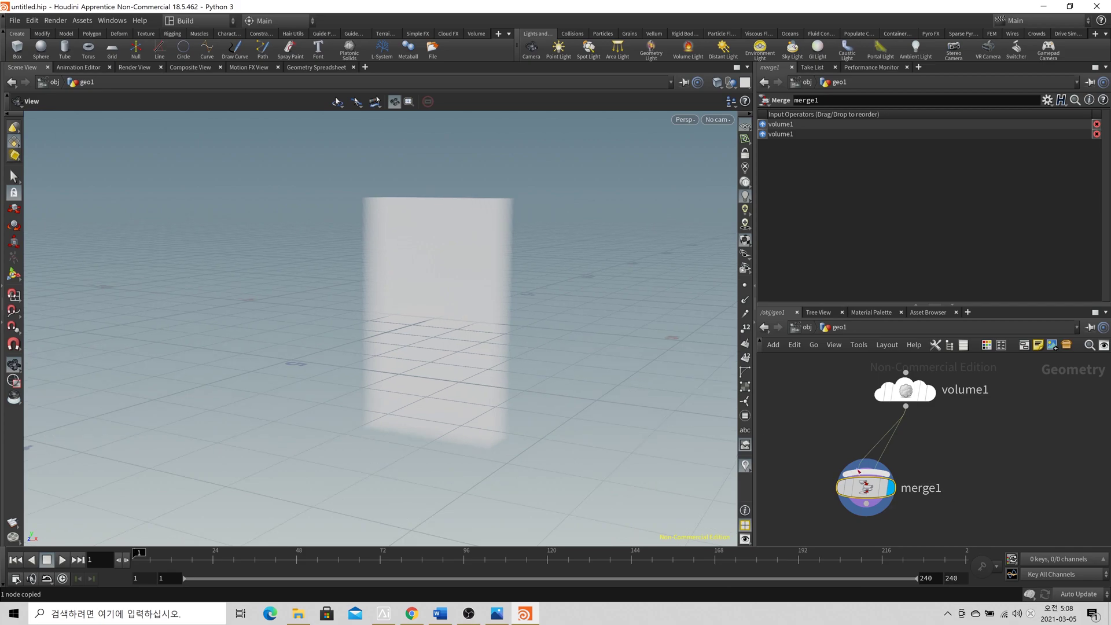
key(ctrl+x)
Step: Add a Duplicate node below the volume node, connect the volume to it and display its result
key(Tab)
text(dup)
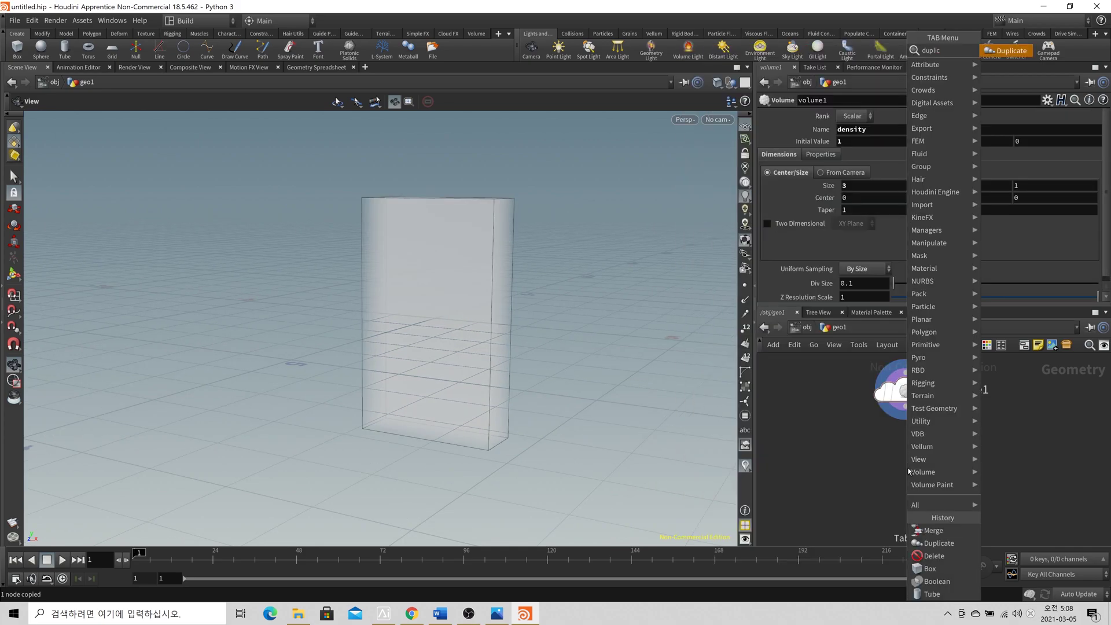
key(Return)
click(909, 468)
drag(906, 407, 912, 454)
click(912, 455)
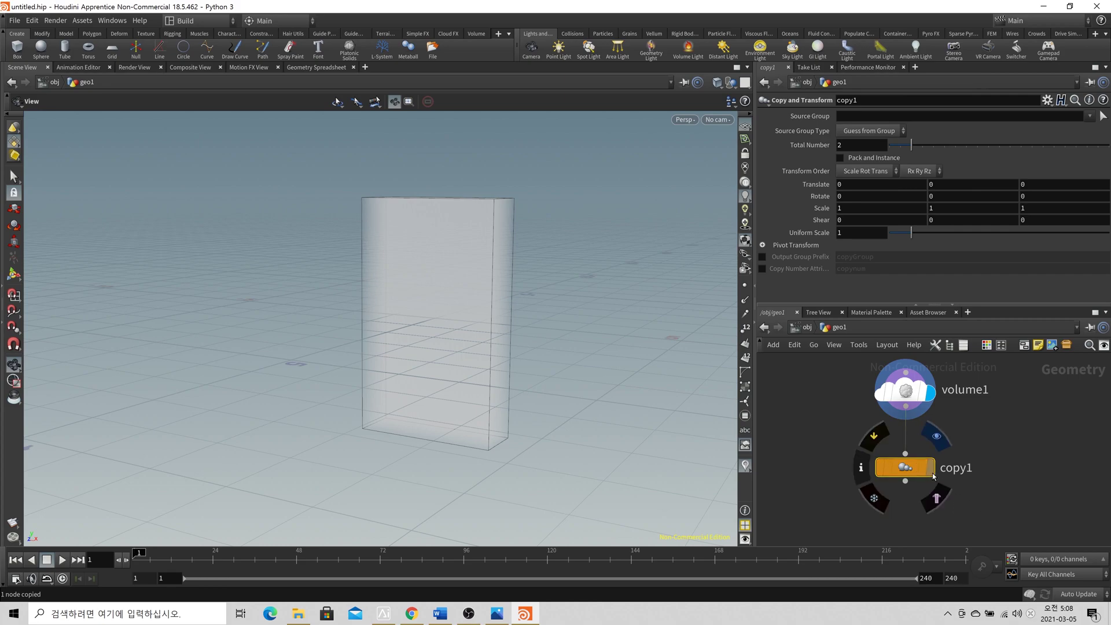
click(931, 468)
Step: Set the copy node's Total Number to 3 and check its geometry information
double_click(862, 148)
text(3)
middle_click(897, 482)
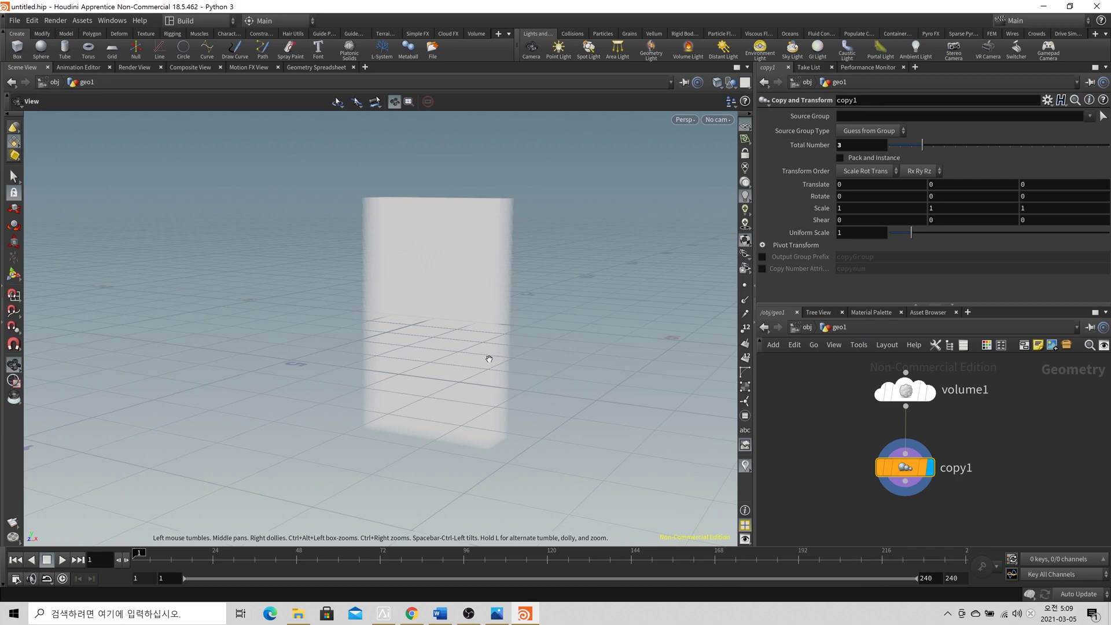
Step: Add a Name node below the copy node, connected to its output, and display its result
scroll(966, 438, down, 2)
middle_drag(964, 441, 662, 474)
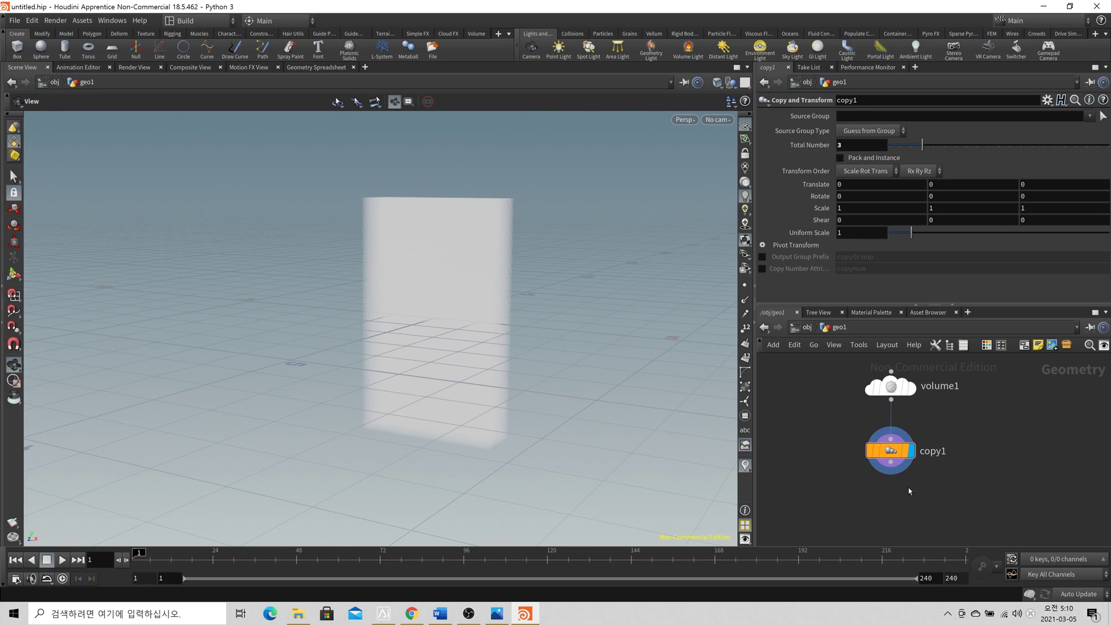
key(Tab)
text(name)
key(Return)
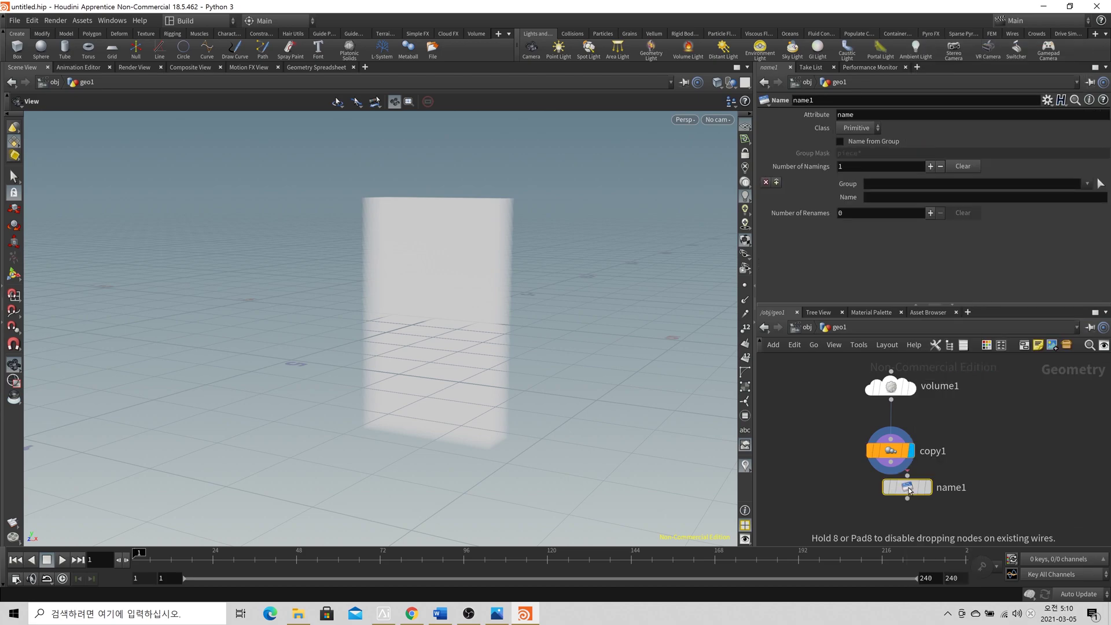
click(901, 510)
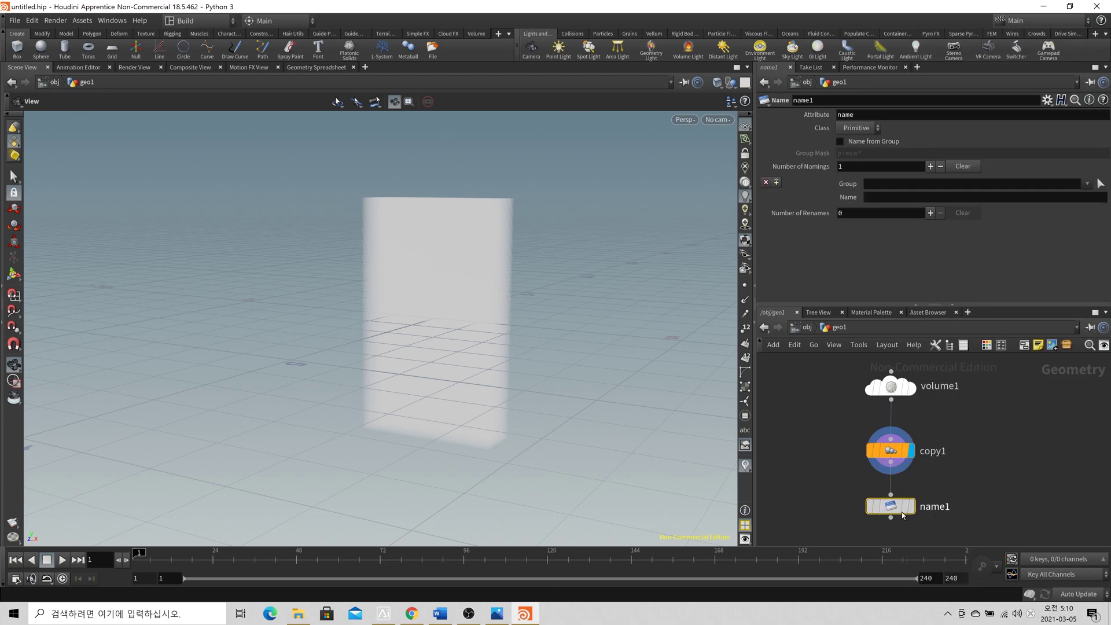
key(r)
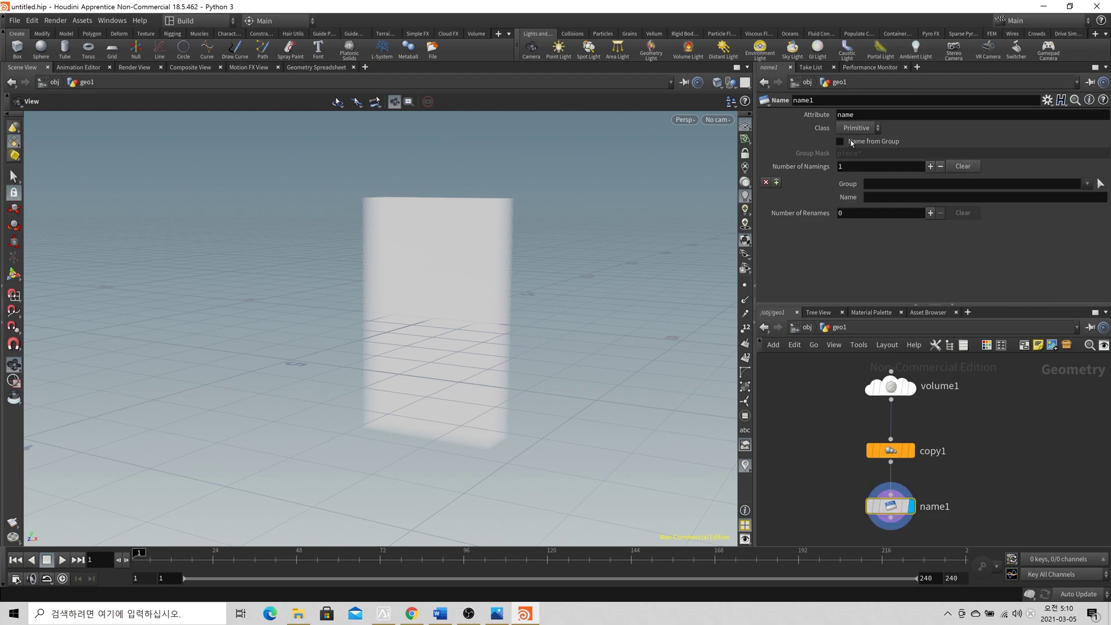
Step: Set the Name node's Number of Namings to 3 and name primitive 0 density
click(930, 166)
click(930, 167)
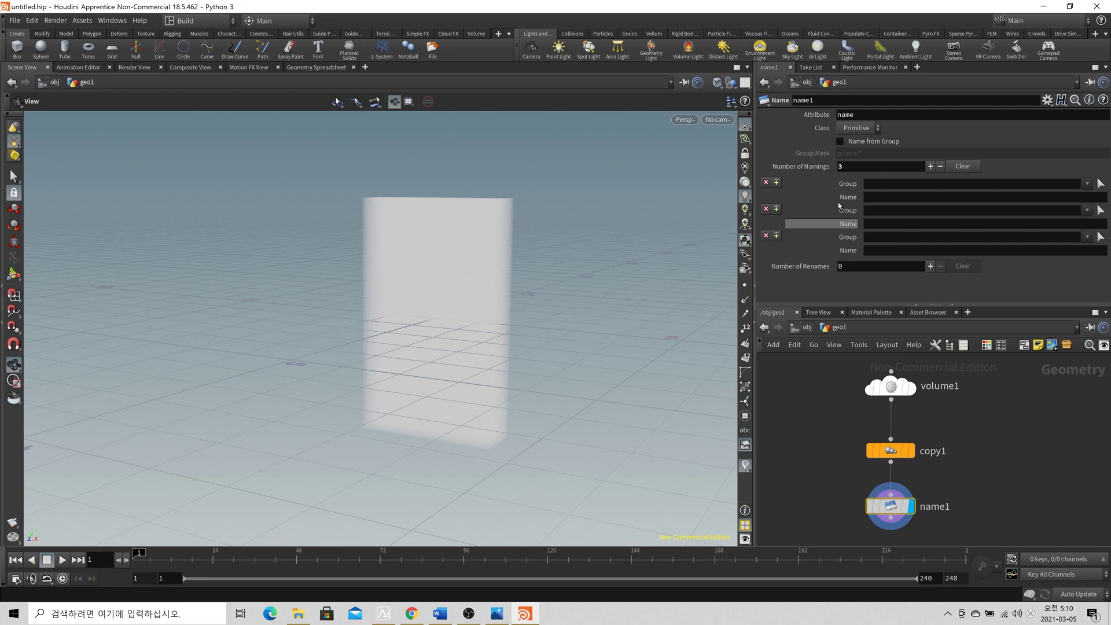
click(901, 186)
text(0)
key(Tab)
text(demso)
key(BackSpace)
key(BackSpace)
key(BackSpace)
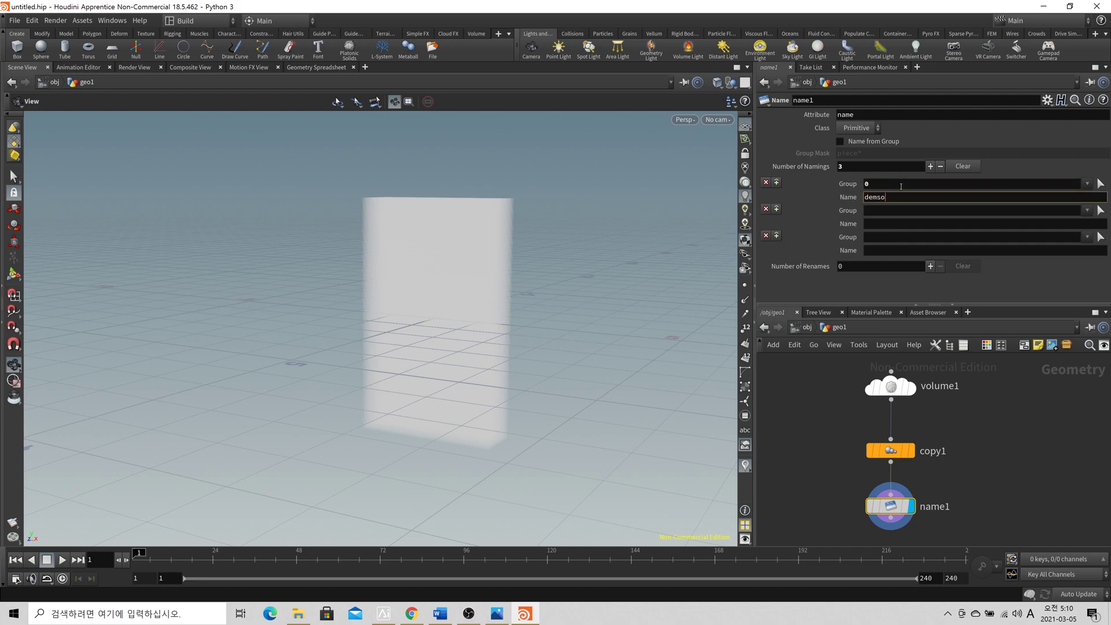
text(nsity)
key(Return)
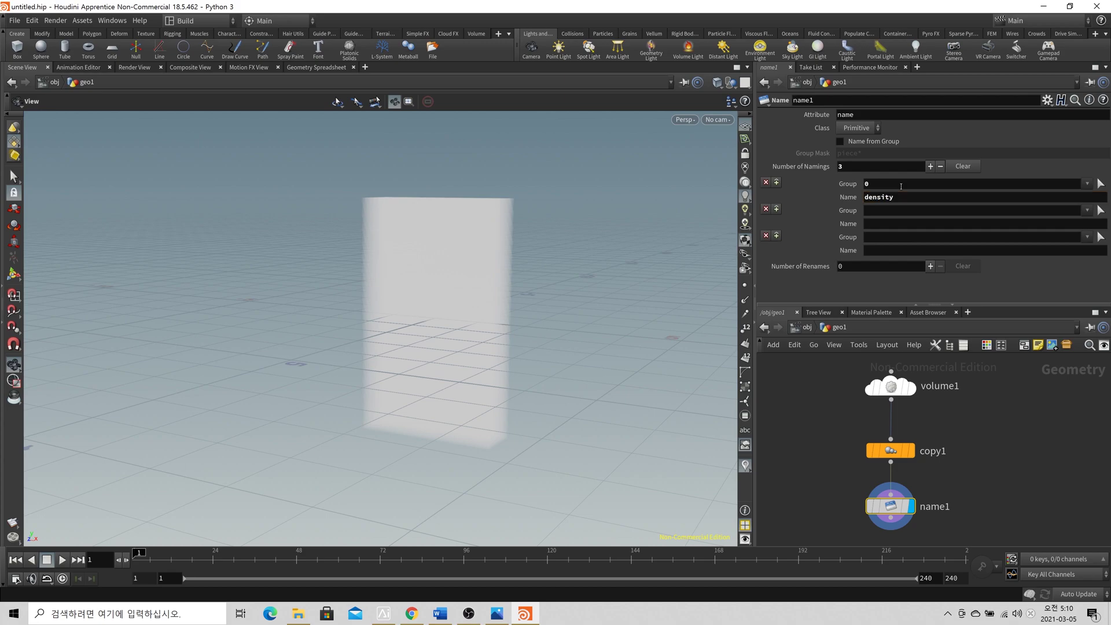
Step: In the second naming entry, set the Group to 1 and the Name to temperature
click(869, 212)
text(1)
key(Return)
click(875, 223)
text(temperature)
key(Return)
Step: In the third naming entry, assign the name heat to primitive 2, and check the Name node's geometry information
click(880, 237)
text(2)
click(882, 251)
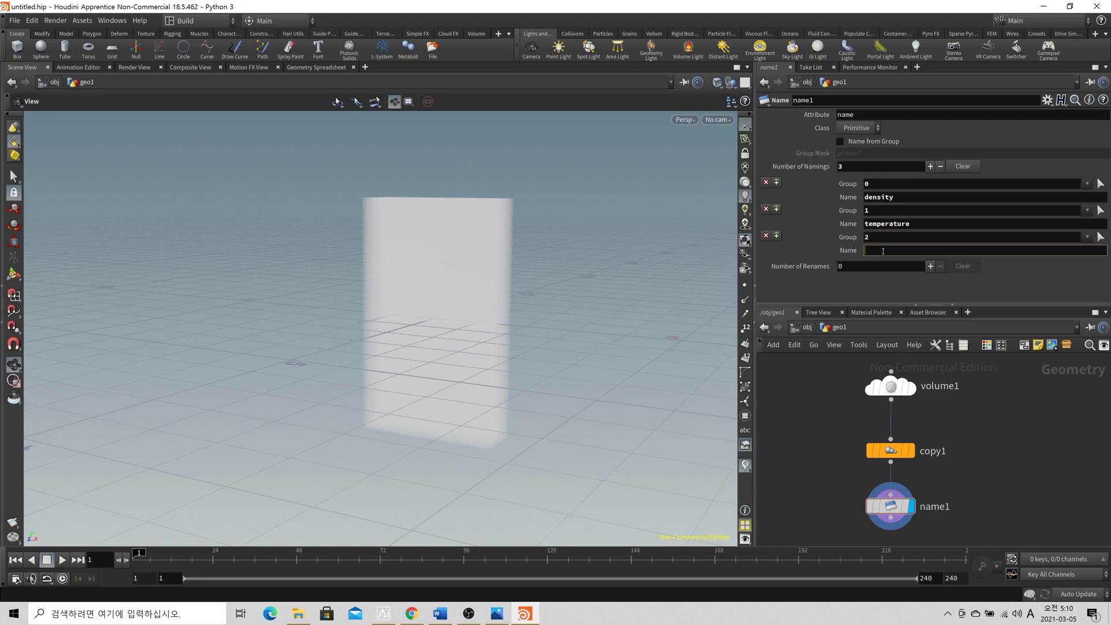
text(heat)
key(Return)
scroll(883, 508, up, 1)
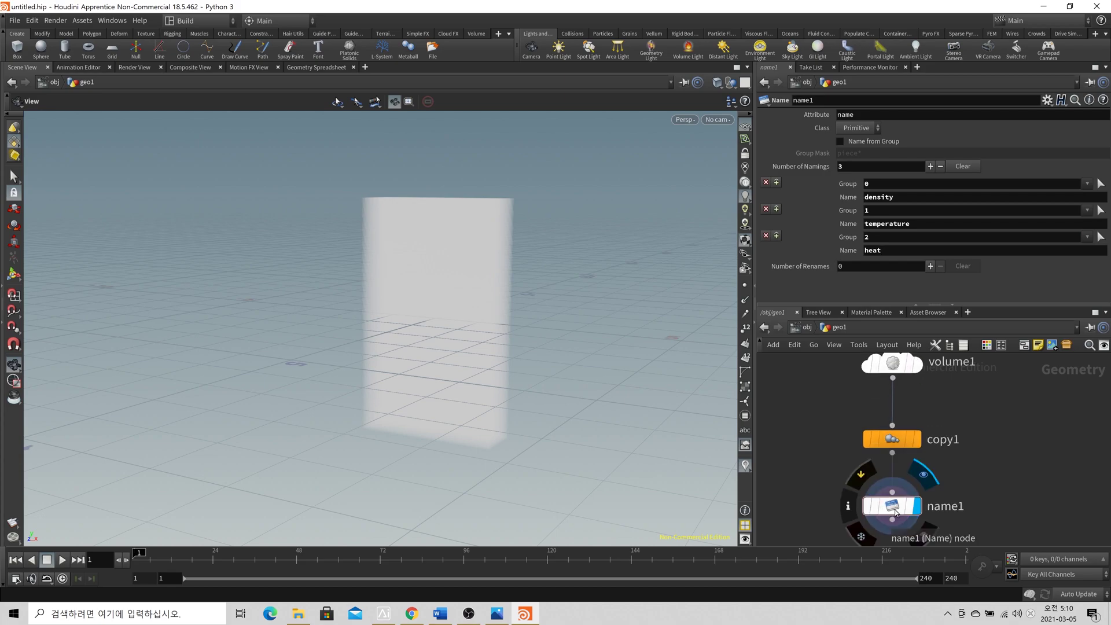
middle_click(885, 509)
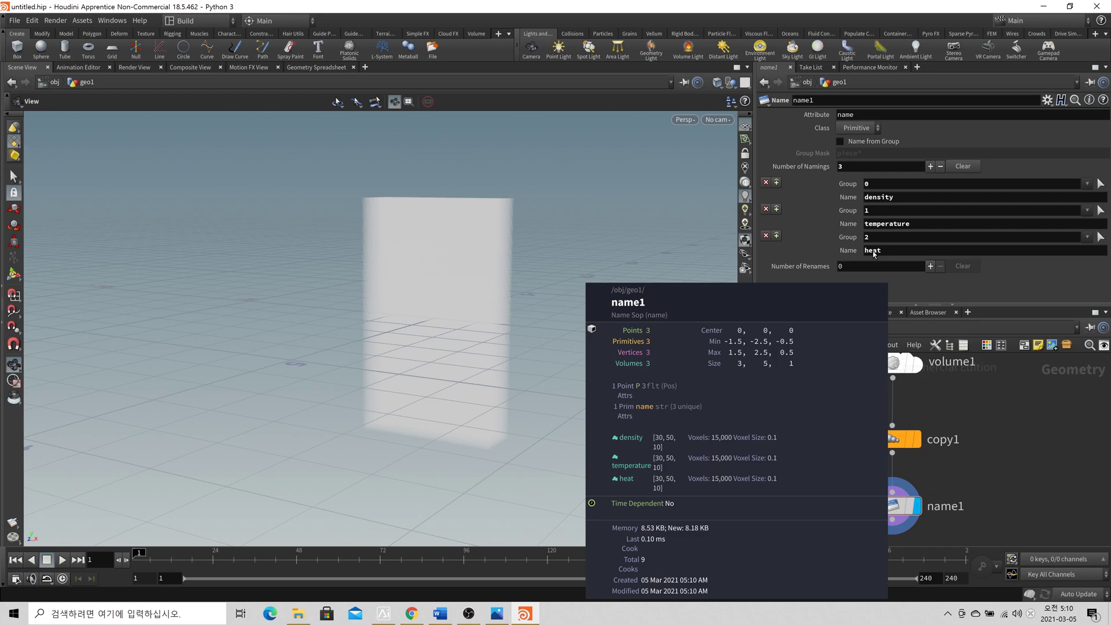
Step: Add a second Volume node beside the first volume node in the network
scroll(998, 407, down, 5)
middle_drag(1016, 407, 861, 449)
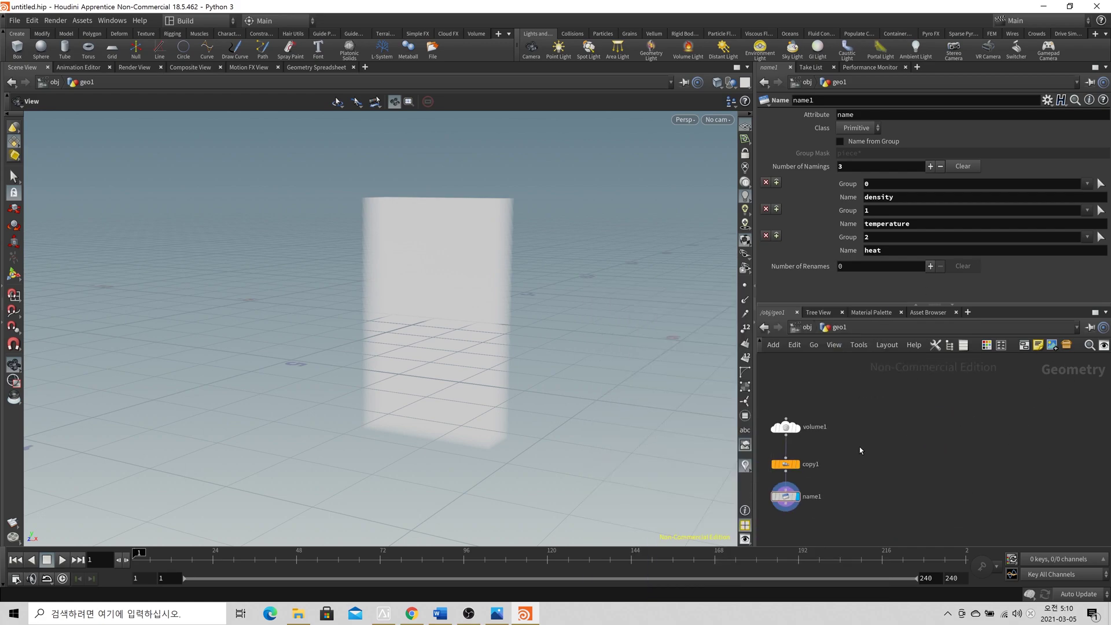
click(786, 427)
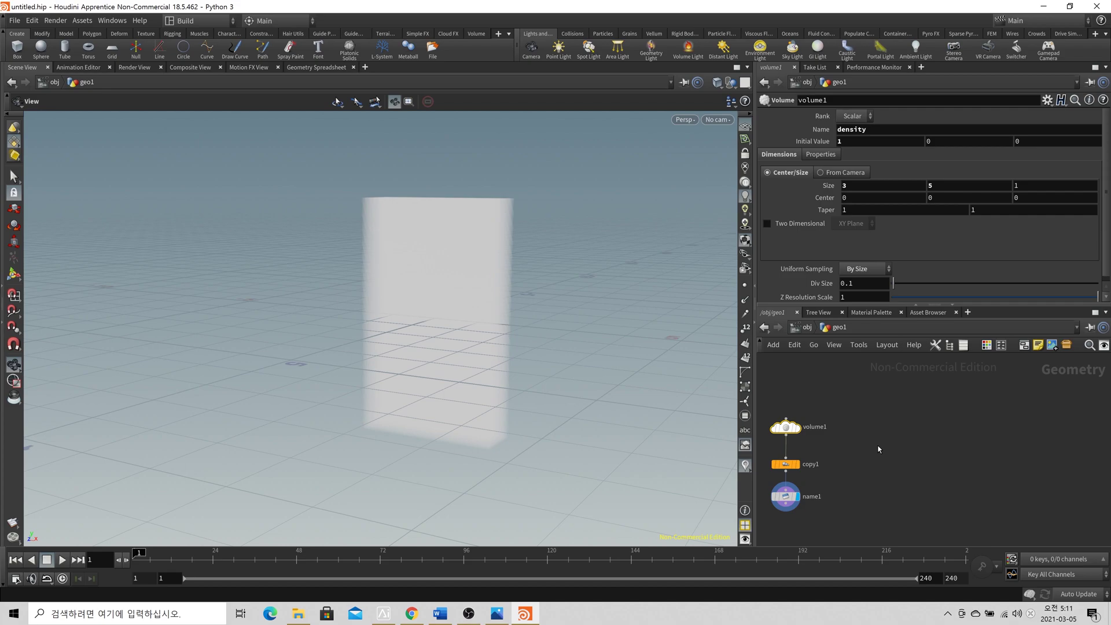
click(869, 426)
key(Tab)
text(vol)
key(Return)
click(873, 429)
Step: Examine the first volume node's geometry information, Initial Value, Rank and sampling parameters
click(941, 141)
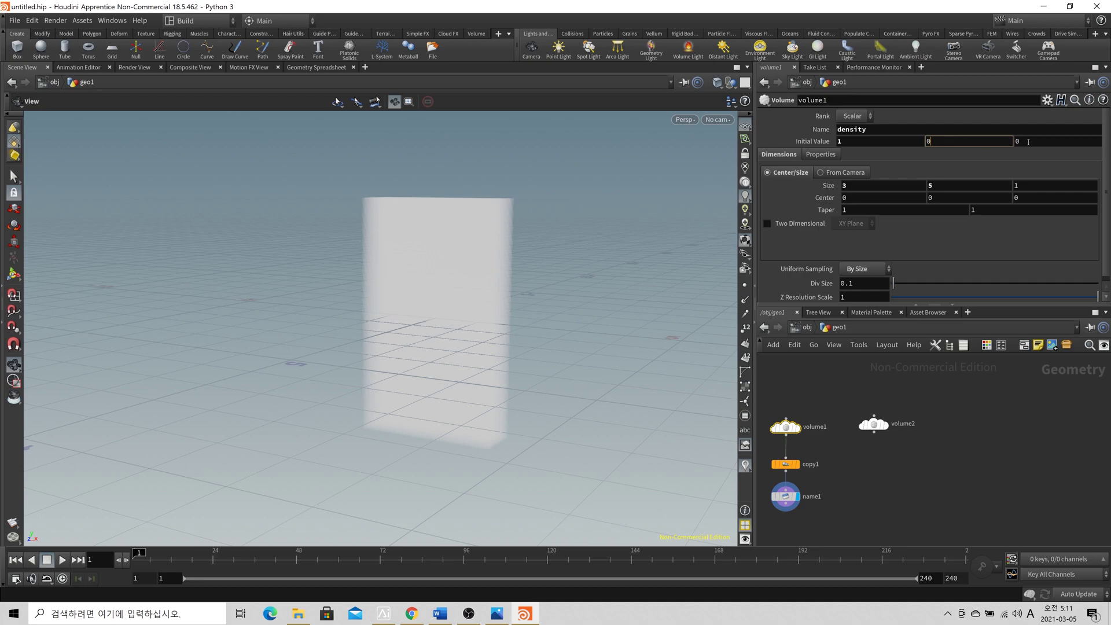
middle_click(785, 428)
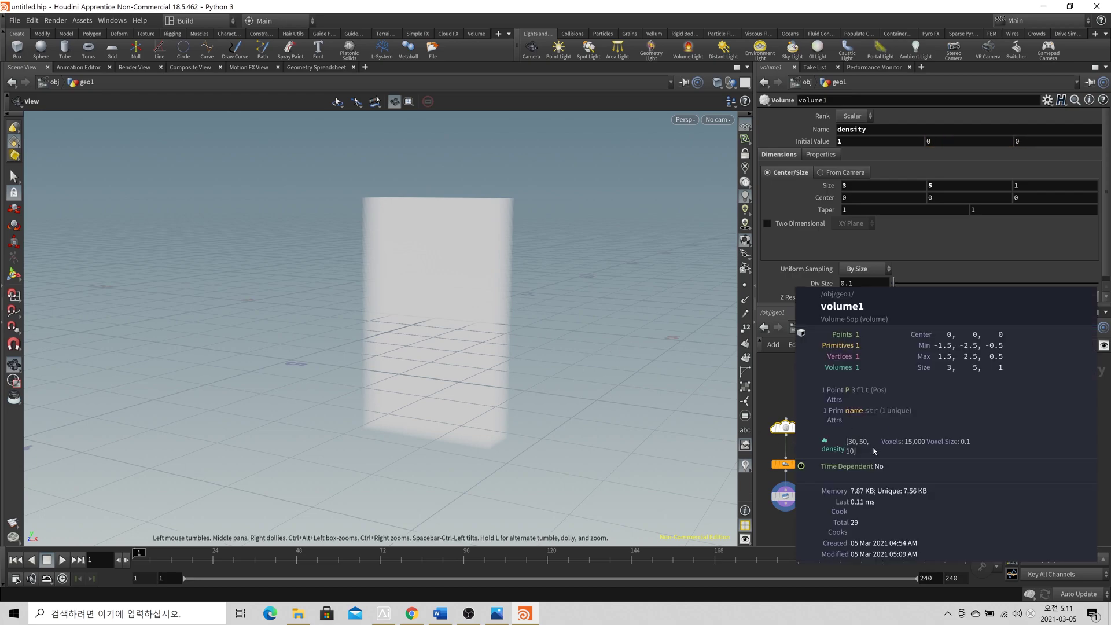
middle_click(787, 432)
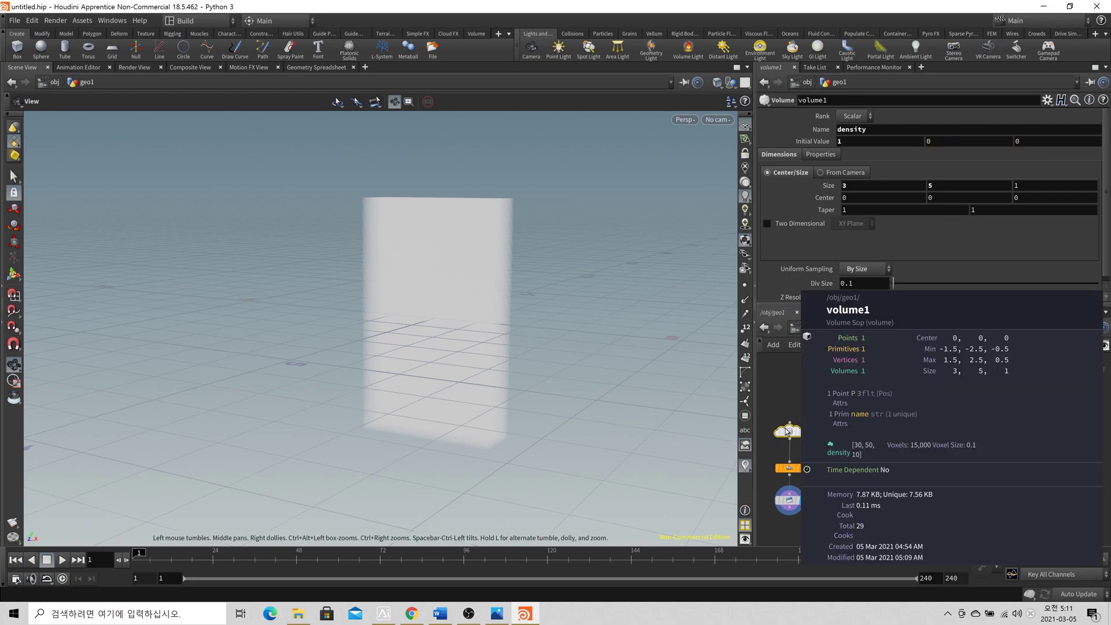
click(866, 116)
click(883, 114)
scroll(881, 247, down, 1)
scroll(881, 248, up, 1)
scroll(881, 247, down, 1)
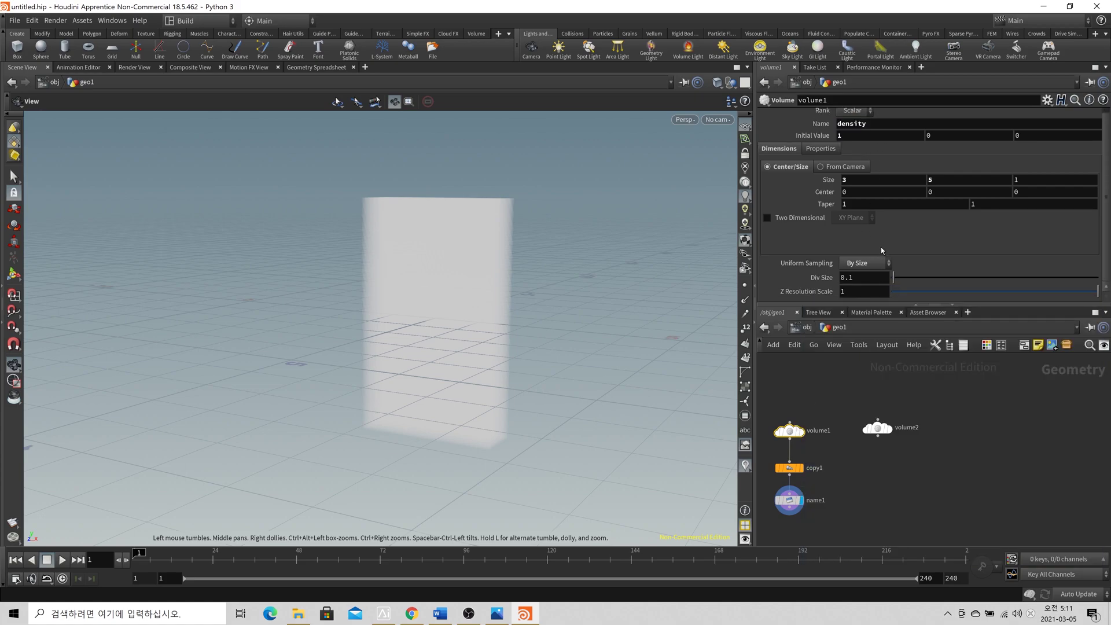
scroll(908, 247, up, 1)
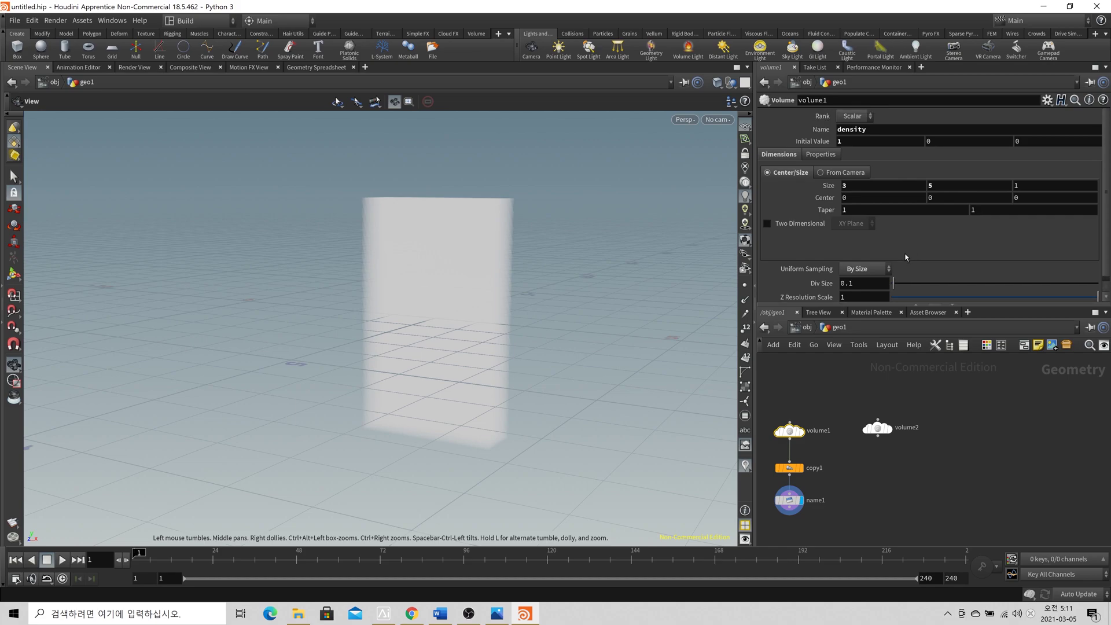
Step: Display the second volume node and check its parameters and geometry information
click(902, 423)
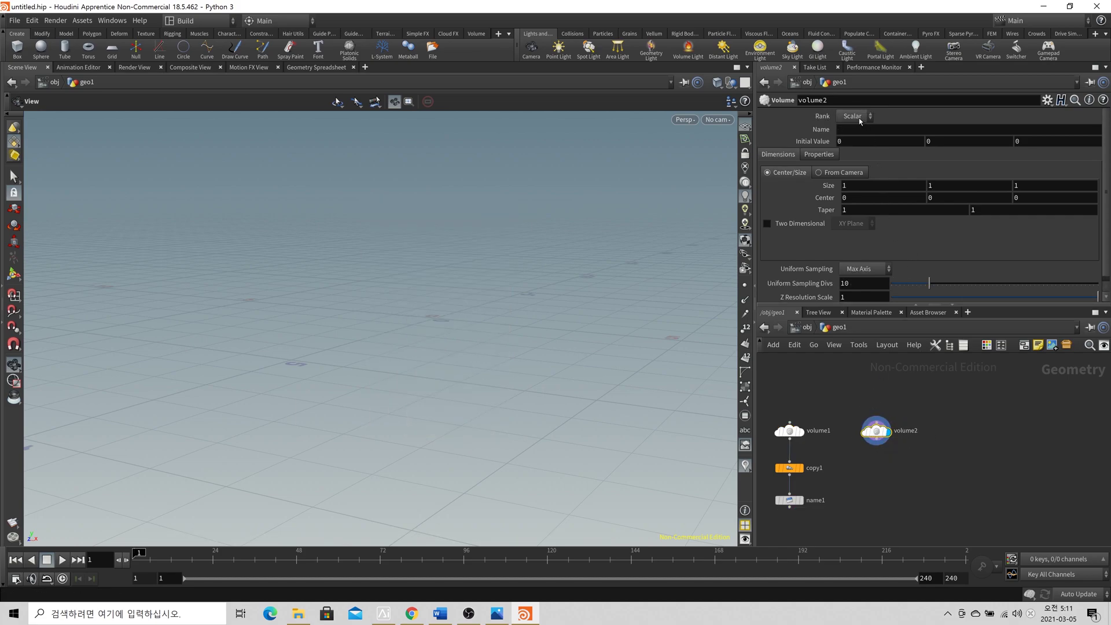
scroll(875, 231, down, 1)
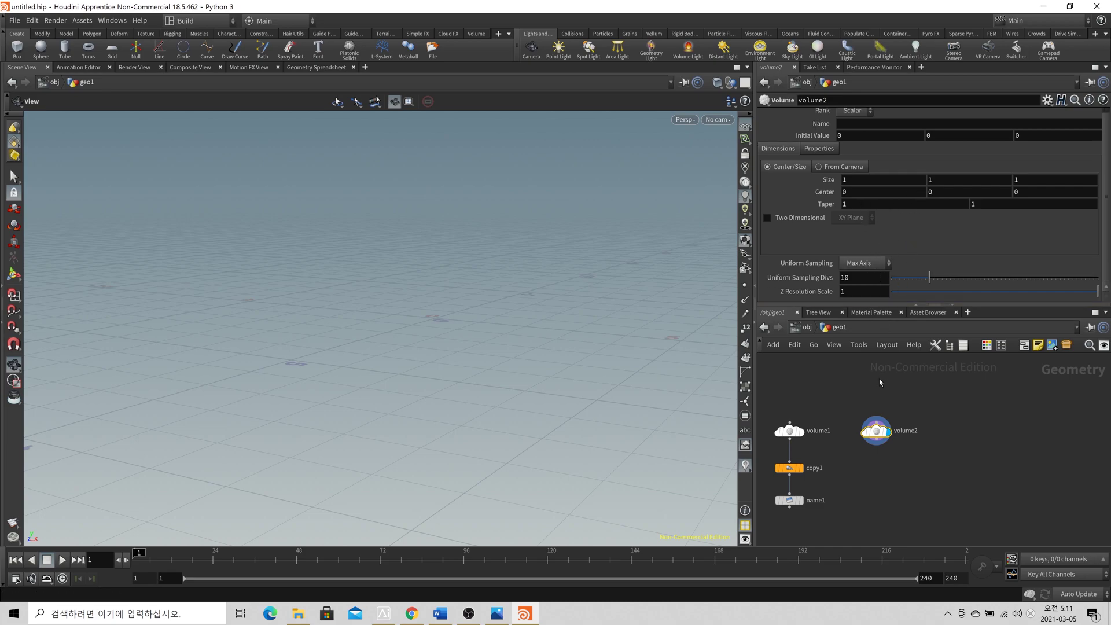
middle_click(880, 433)
scroll(1022, 188, up, 1)
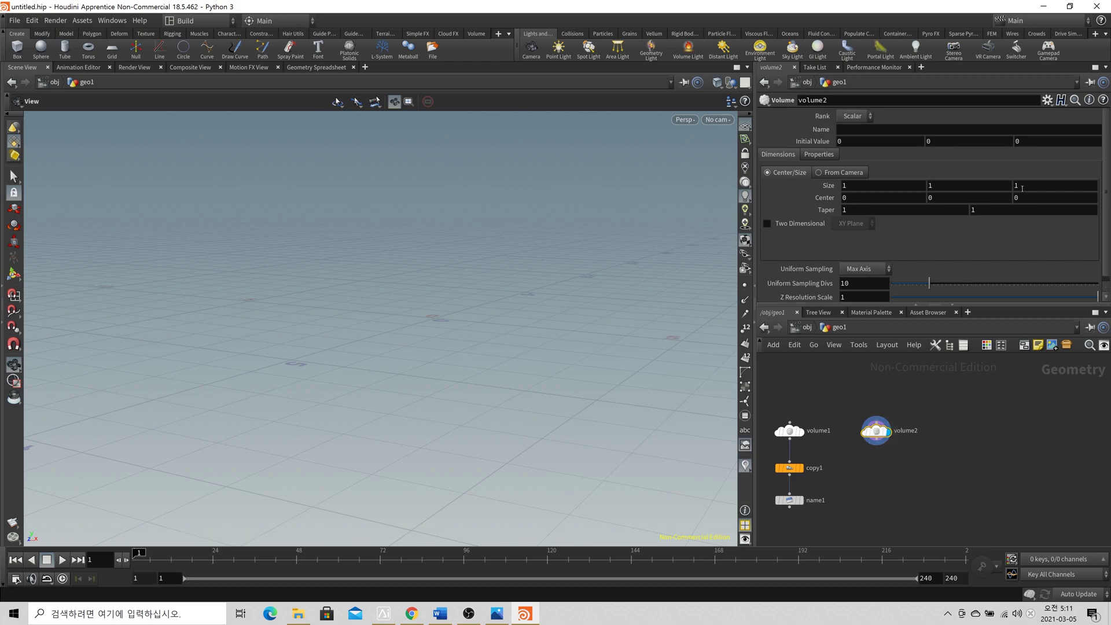
Step: Set the second volume's Y size to 0 and check its geometry information
click(1034, 186)
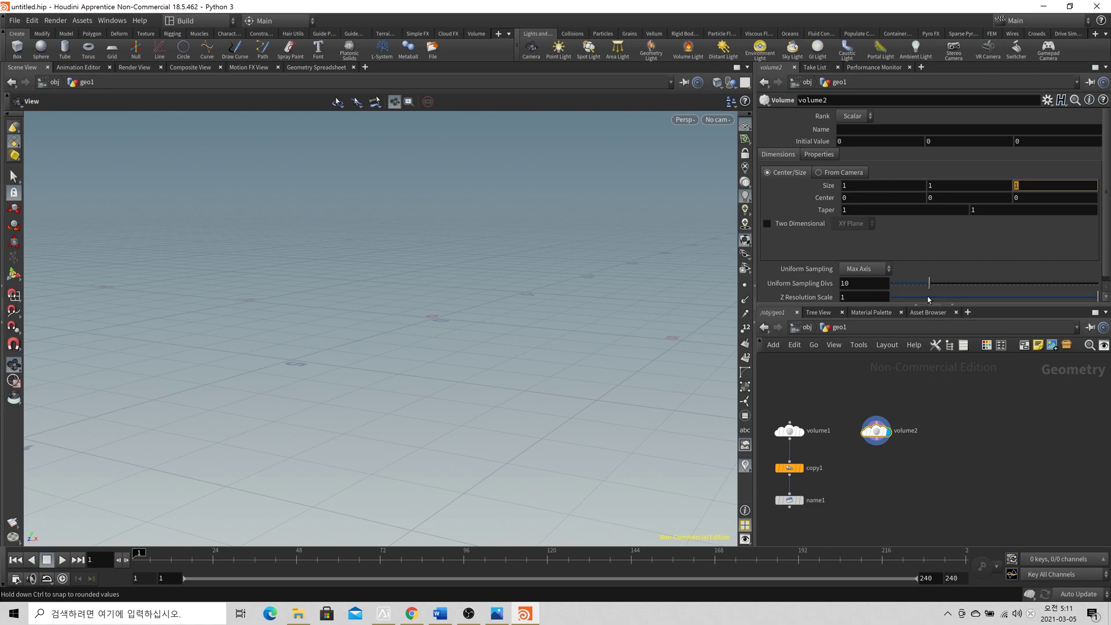
key(shift+Tab)
text(0)
key(Return)
middle_click(872, 429)
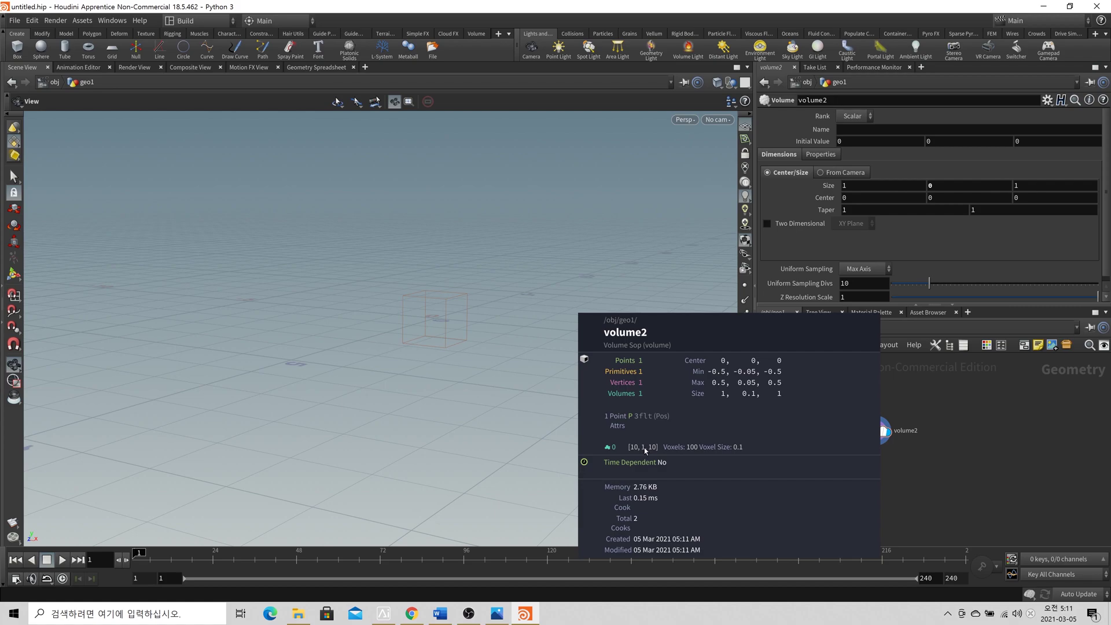
Step: Set the first Initial Value component of the second volume to 1 and toggle the viewport between wireframe and shaded display
drag(461, 349, 478, 389)
text(1)
key(Tab)
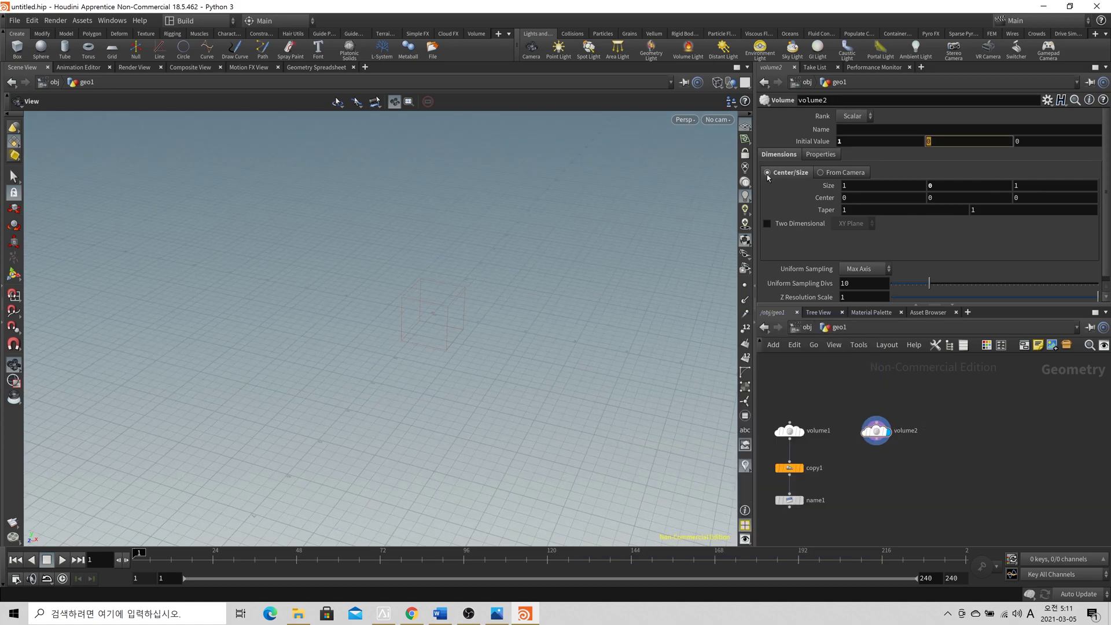
text(e)
key(w)
key(w)
key(w)
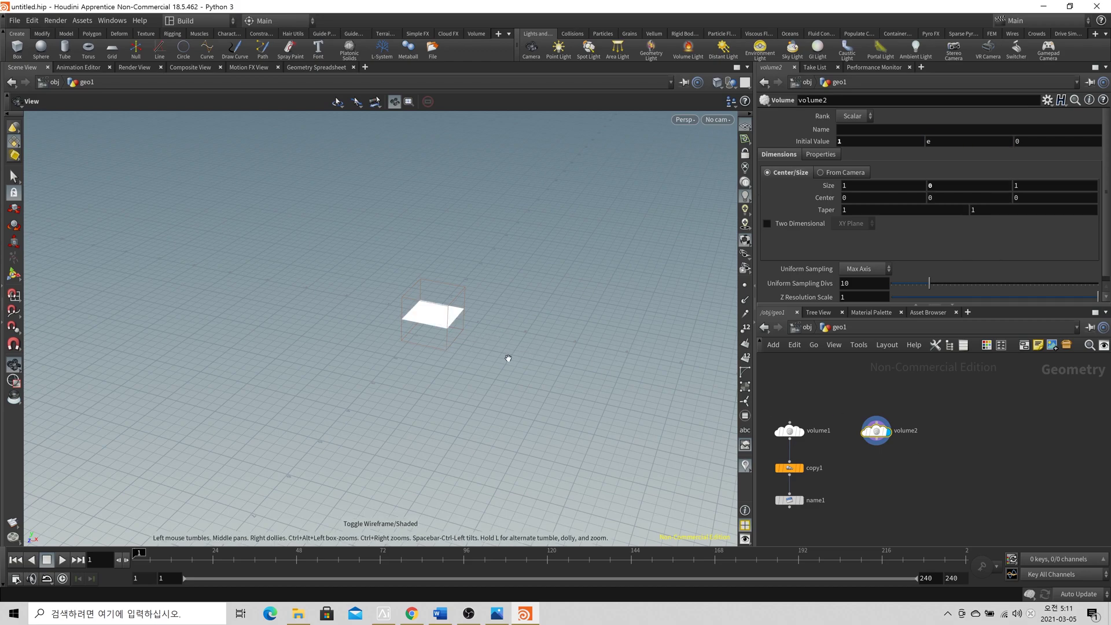
Step: Examine the thickness of the flat second volume edge-on and from oblique angles
scroll(439, 316, up, 4)
mouse_move(435, 311)
mouse_down()
mouse_move(429, 319)
mouse_move(519, 320)
mouse_move(412, 364)
mouse_move(399, 354)
mouse_move(479, 365)
mouse_move(426, 315)
mouse_move(422, 397)
mouse_move(335, 370)
mouse_up()
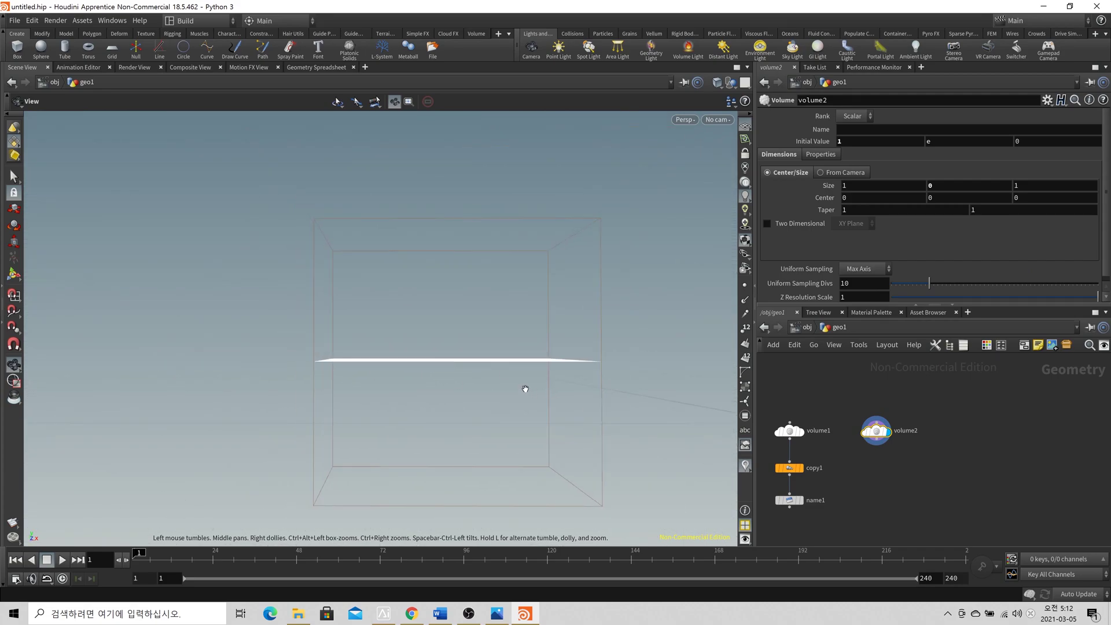
mouse_move(489, 377)
mouse_down()
mouse_move(479, 422)
mouse_move(490, 381)
mouse_up()
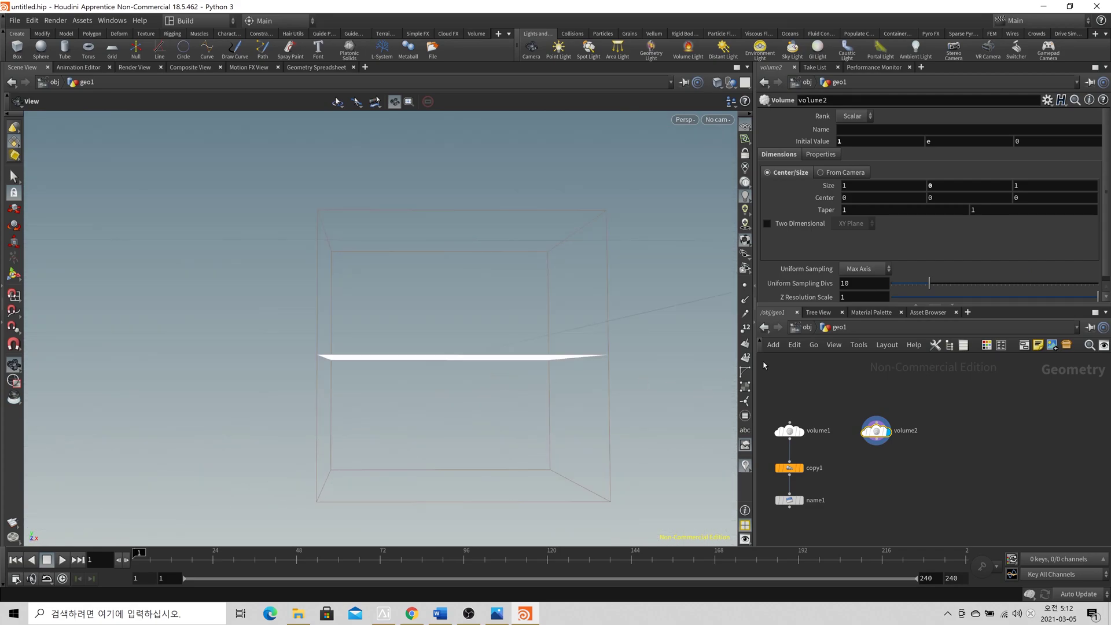
drag(454, 382, 384, 364)
drag(518, 358, 449, 405)
right_drag(449, 405, 591, 388)
drag(590, 388, 434, 439)
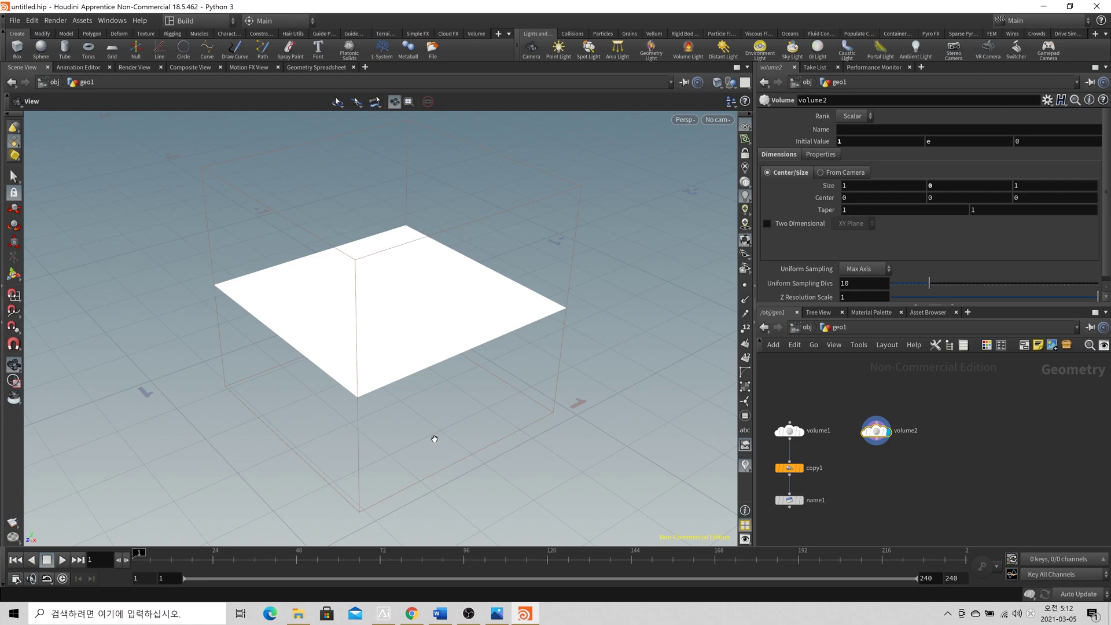
Step: Inspect the flat volume's surface from above and check the second volume node's resolution and voxel size information
drag(348, 301, 360, 365)
scroll(475, 327, down, 5)
scroll(475, 327, up, 4)
scroll(551, 340, up, 6)
scroll(416, 300, down, 5)
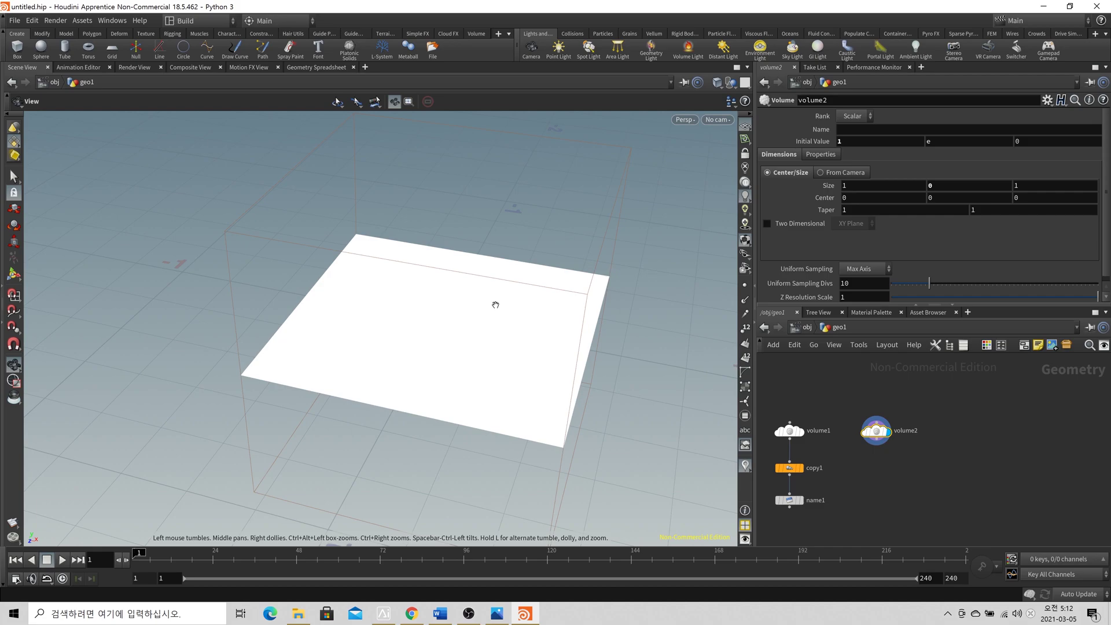
scroll(529, 307, up, 1)
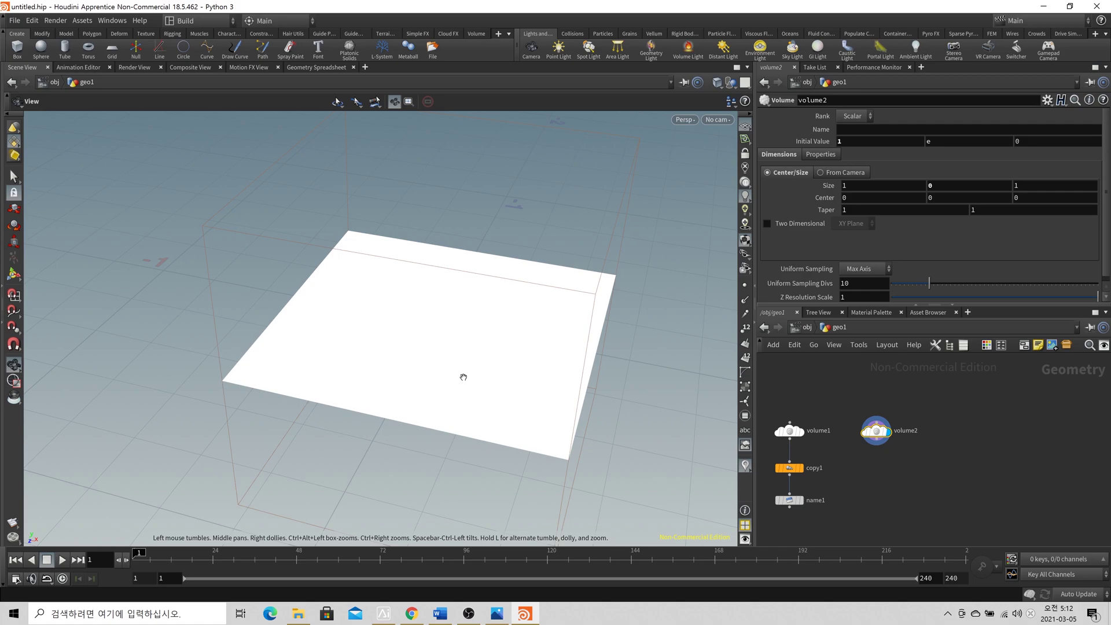
right_drag(596, 348, 577, 384)
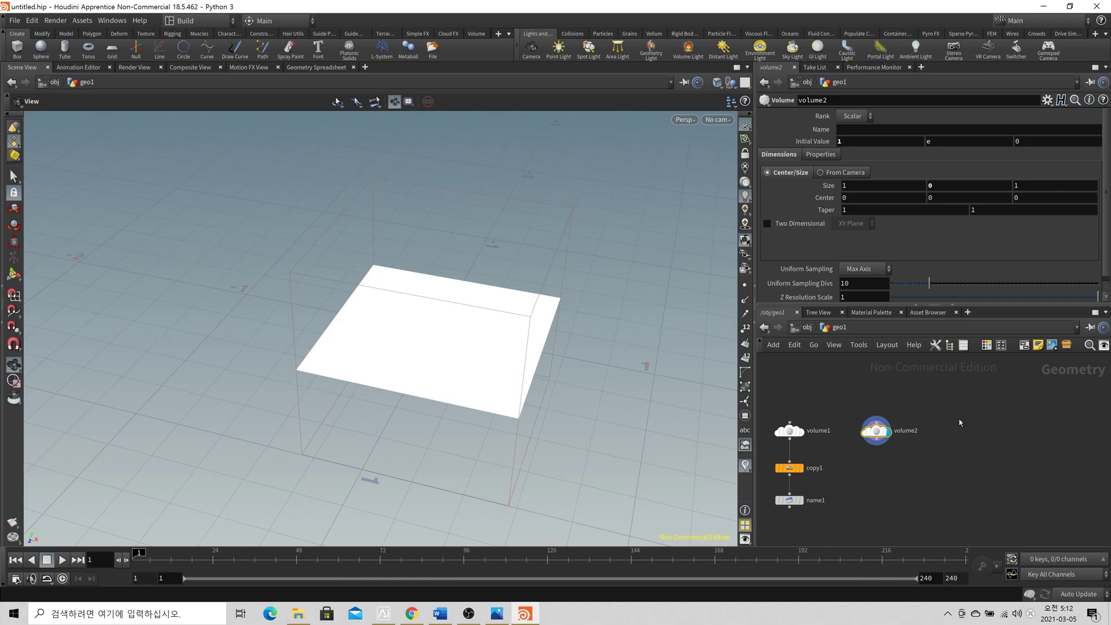
middle_click(877, 430)
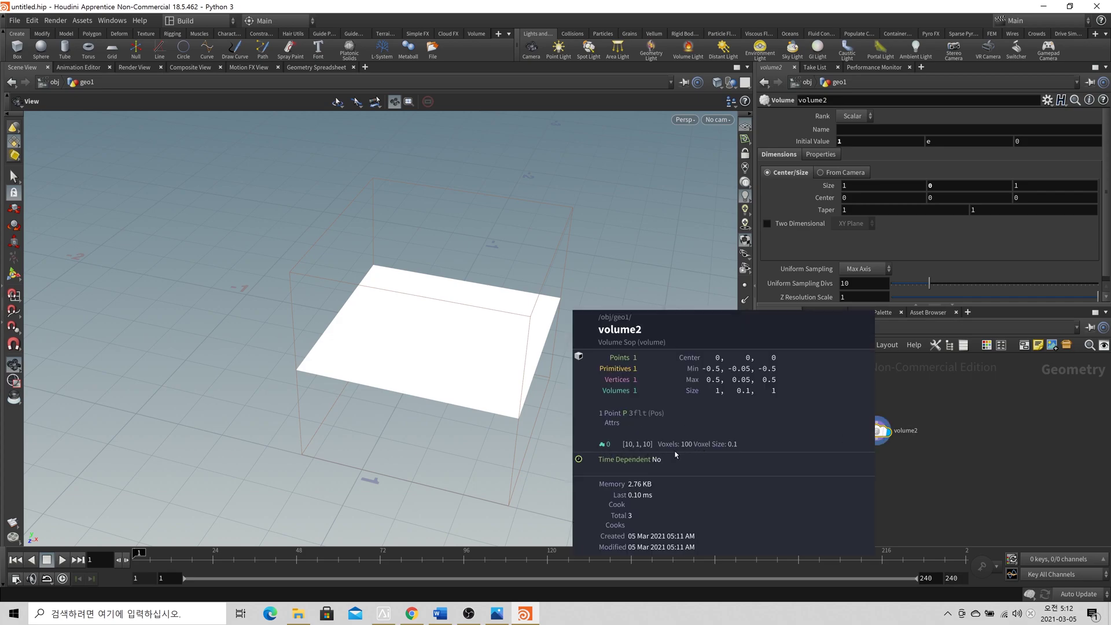
scroll(989, 436, down, 2)
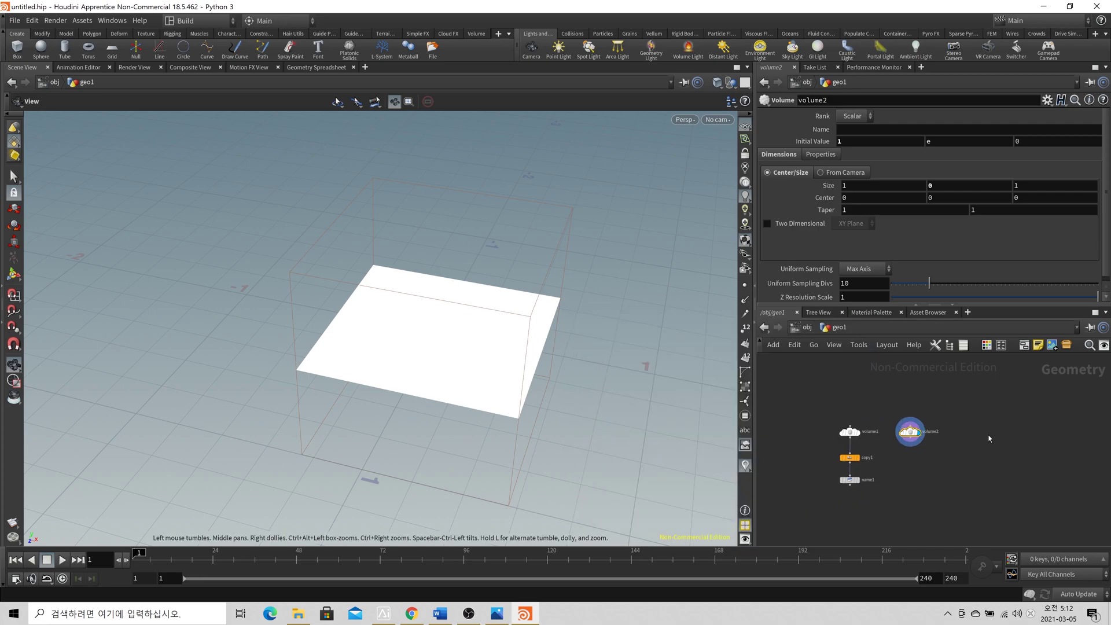
scroll(992, 428, up, 2)
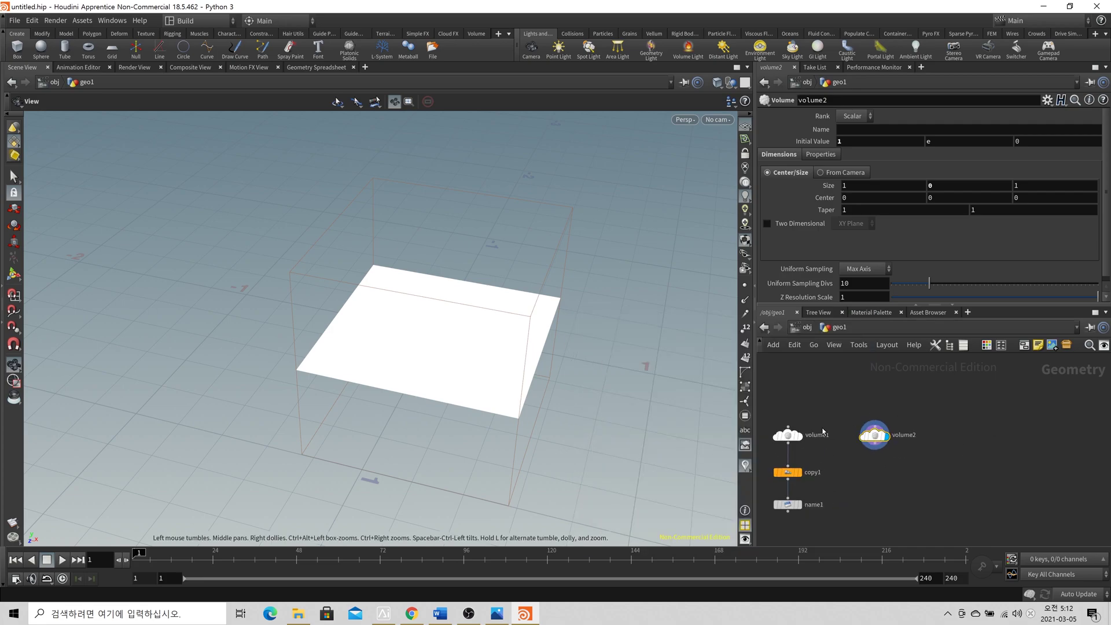
Step: Display the first volume node and inspect its box in the viewport
scroll(505, 333, up, 3)
drag(506, 333, 523, 311)
click(801, 435)
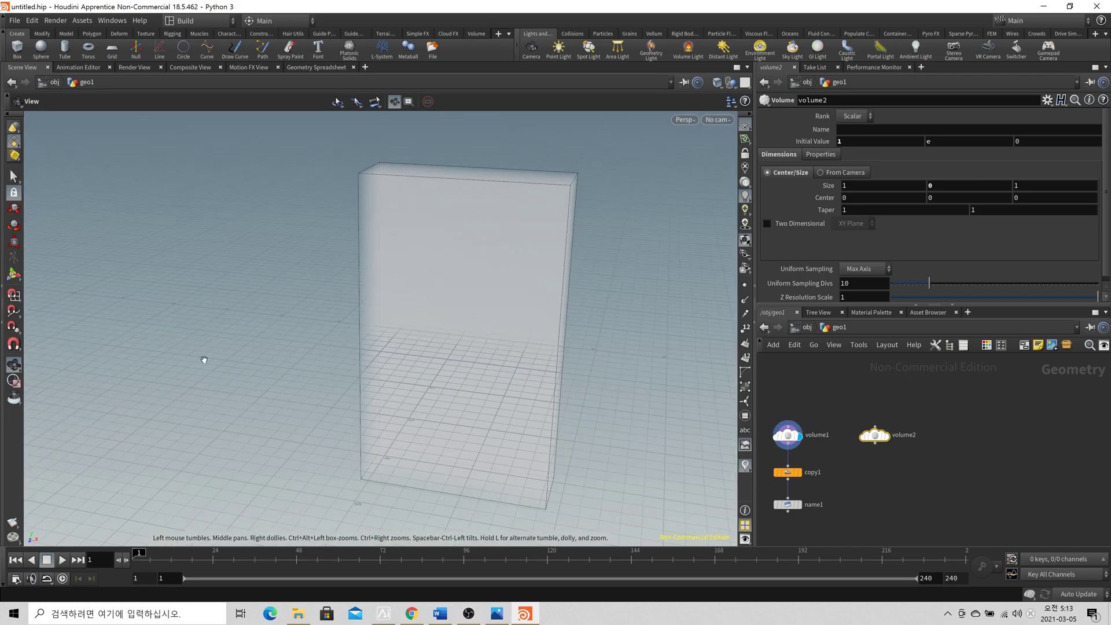
scroll(429, 307, up, 3)
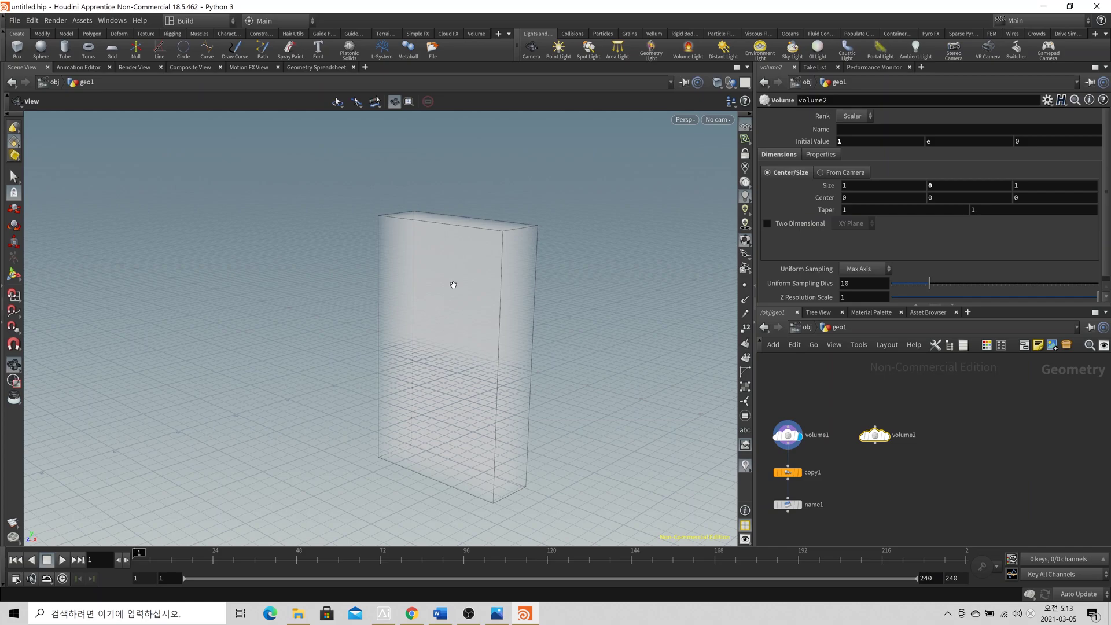
scroll(628, 245, up, 5)
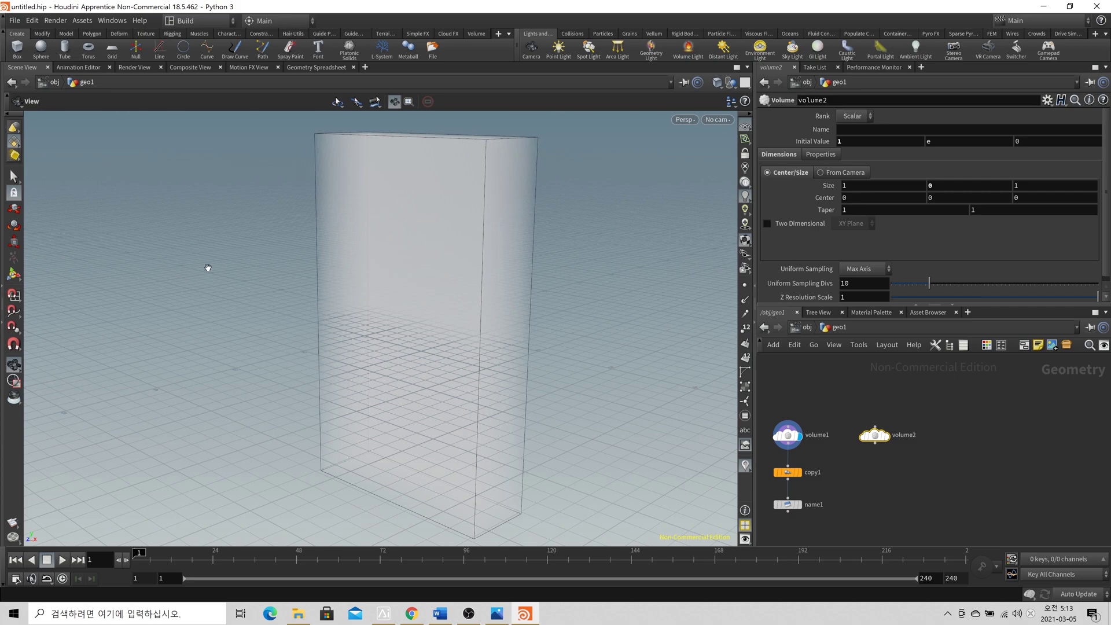
drag(575, 400, 525, 415)
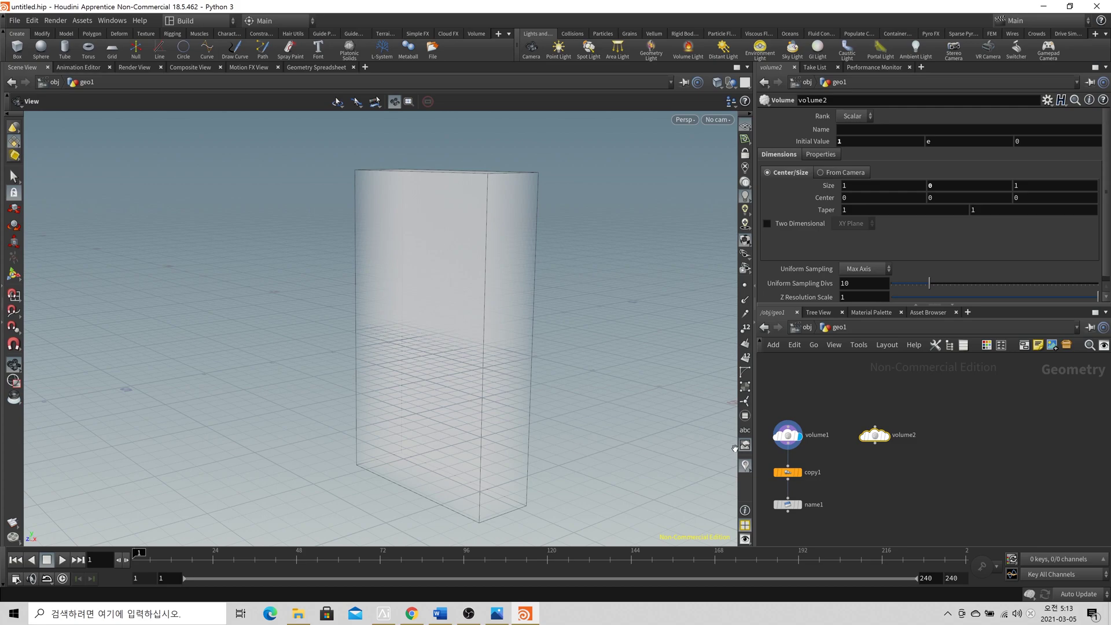
Step: Check the first volume node's geometry information, relating its size, resolution and voxel size to the displayed box
mouse_move(798, 438)
middle_drag(798, 439, 827, 441)
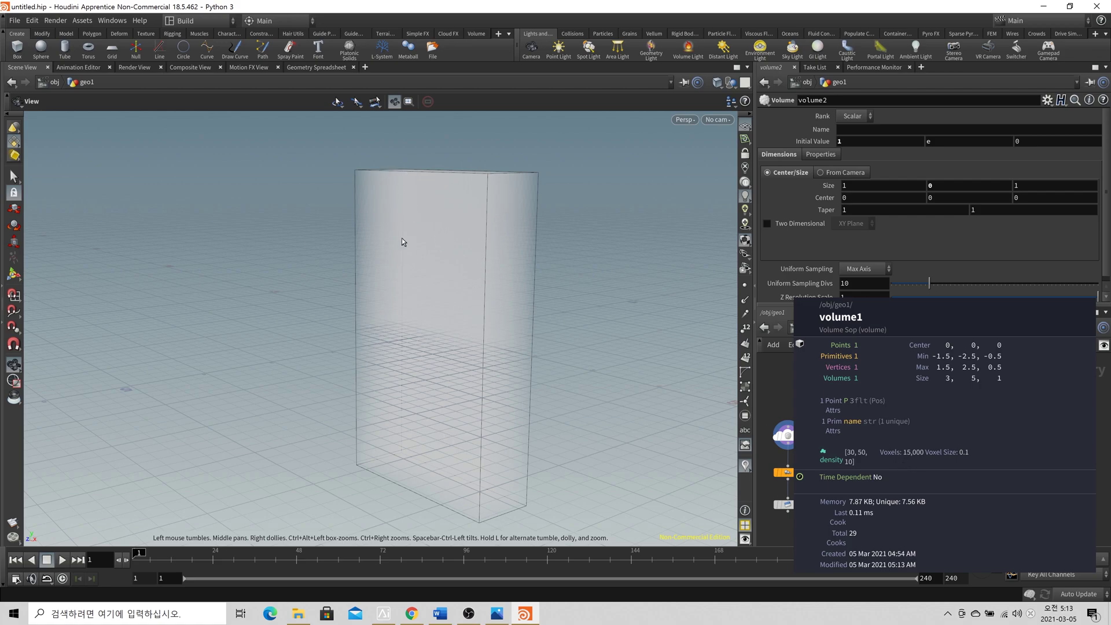
click(462, 340)
middle_drag(467, 314, 458, 345)
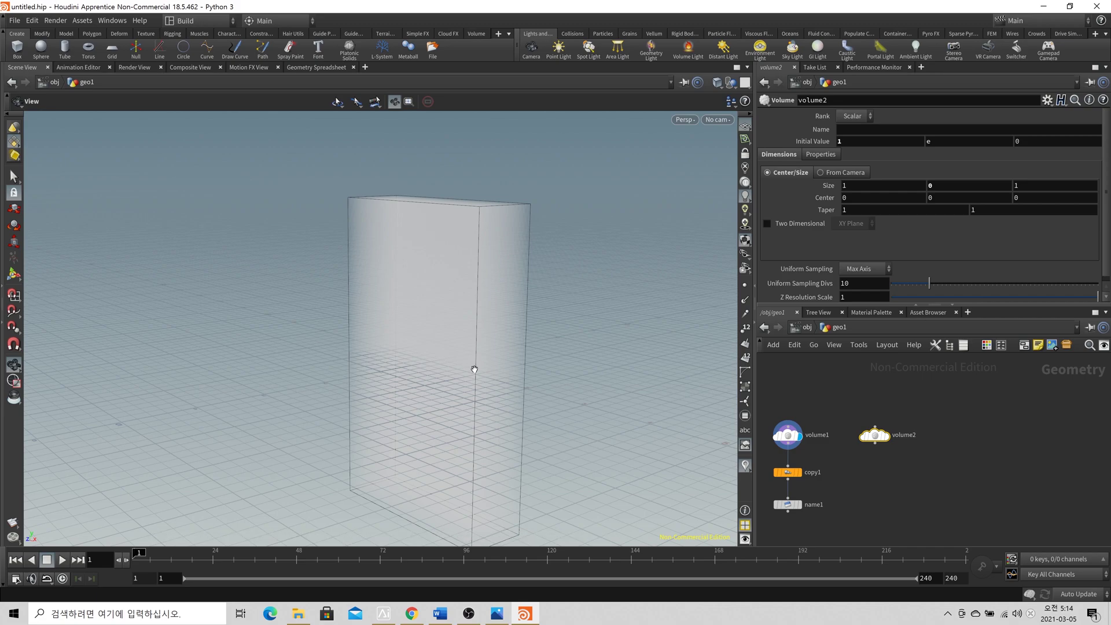
middle_click(818, 439)
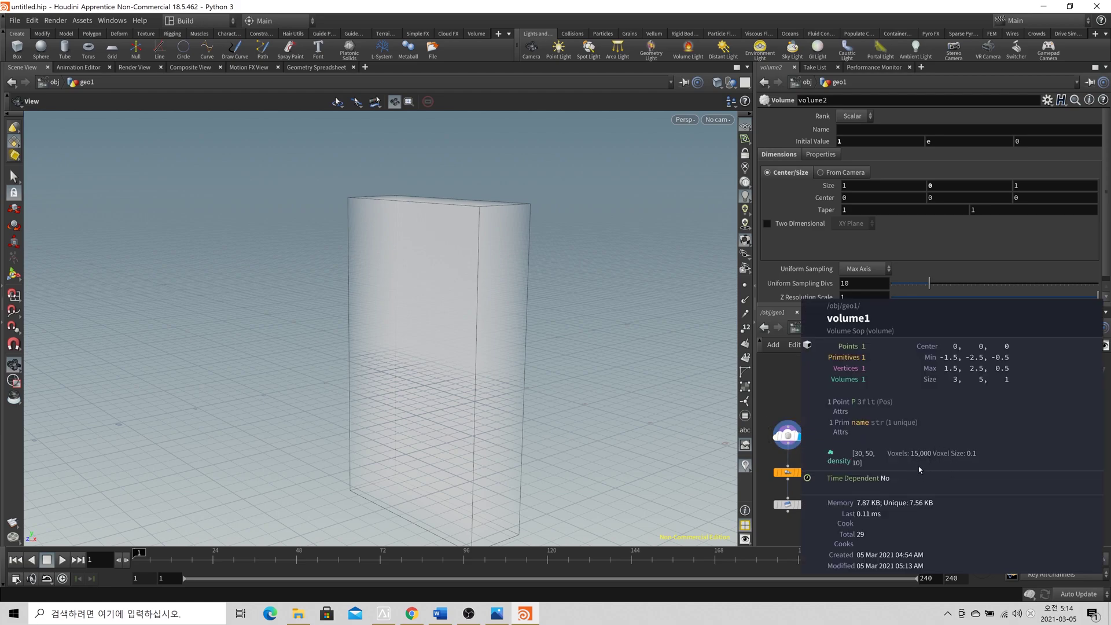
drag(532, 405, 561, 387)
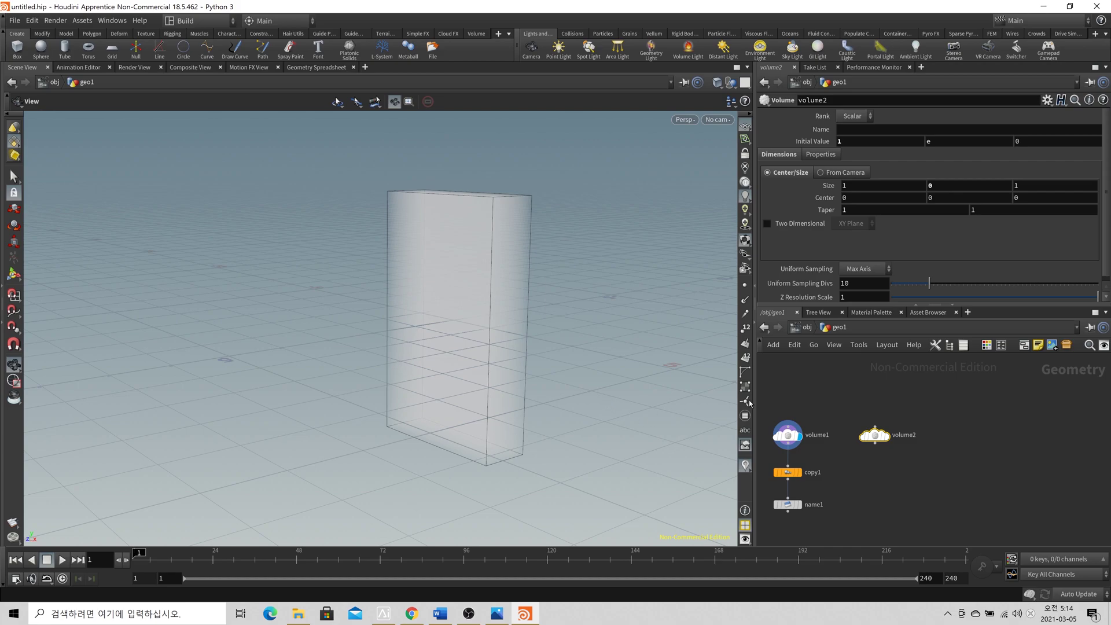
scroll(868, 417, up, 3)
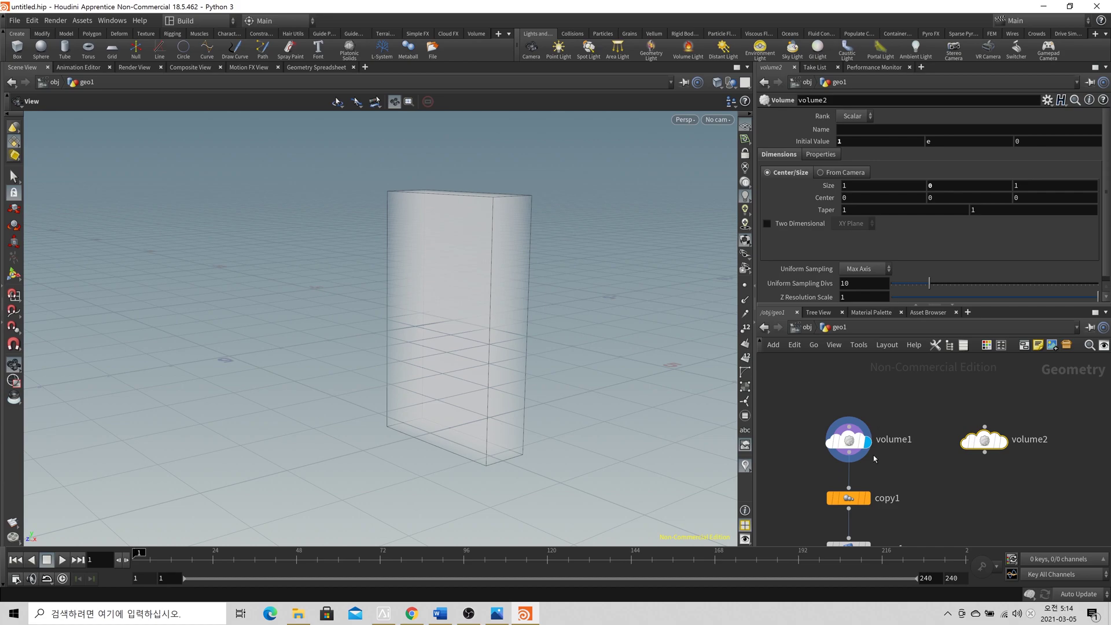
middle_click(847, 441)
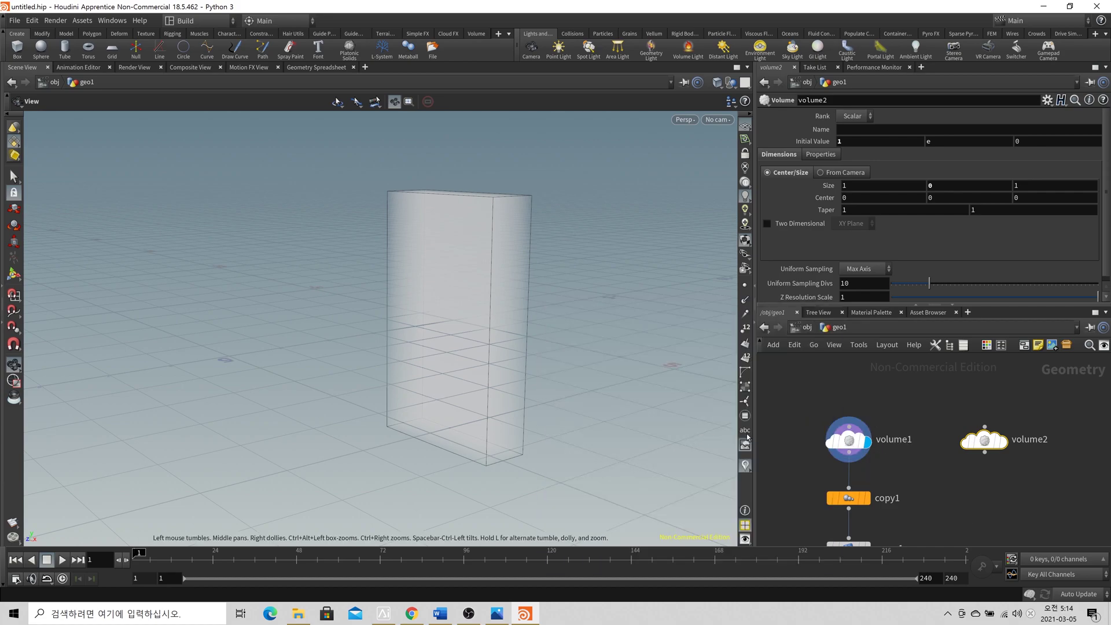
drag(538, 296, 437, 330)
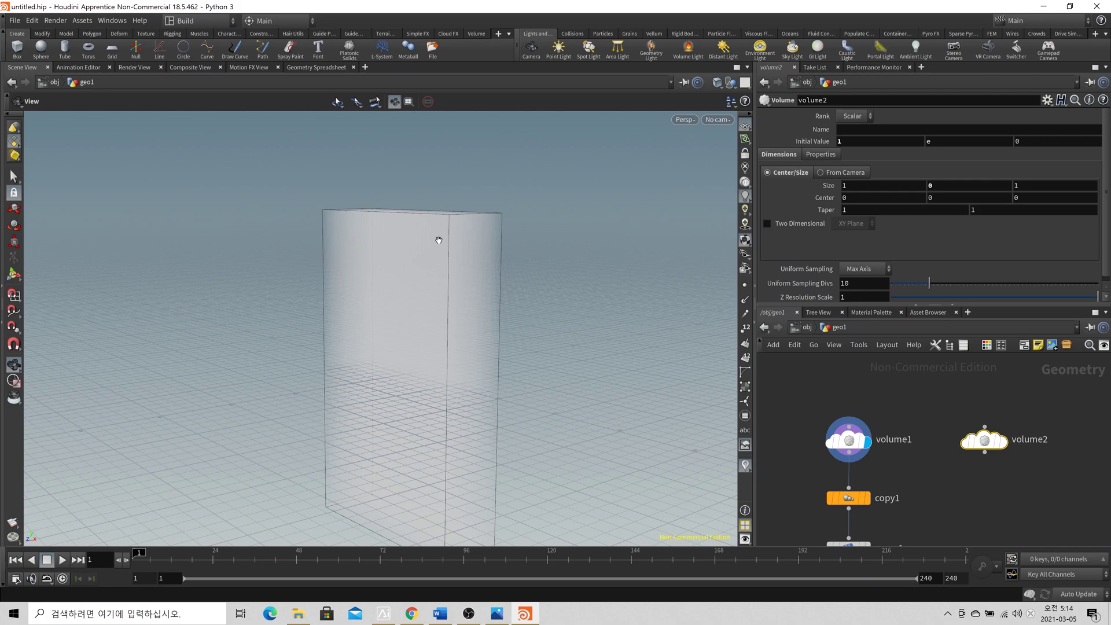
middle_drag(892, 466, 918, 424)
middle_click(878, 405)
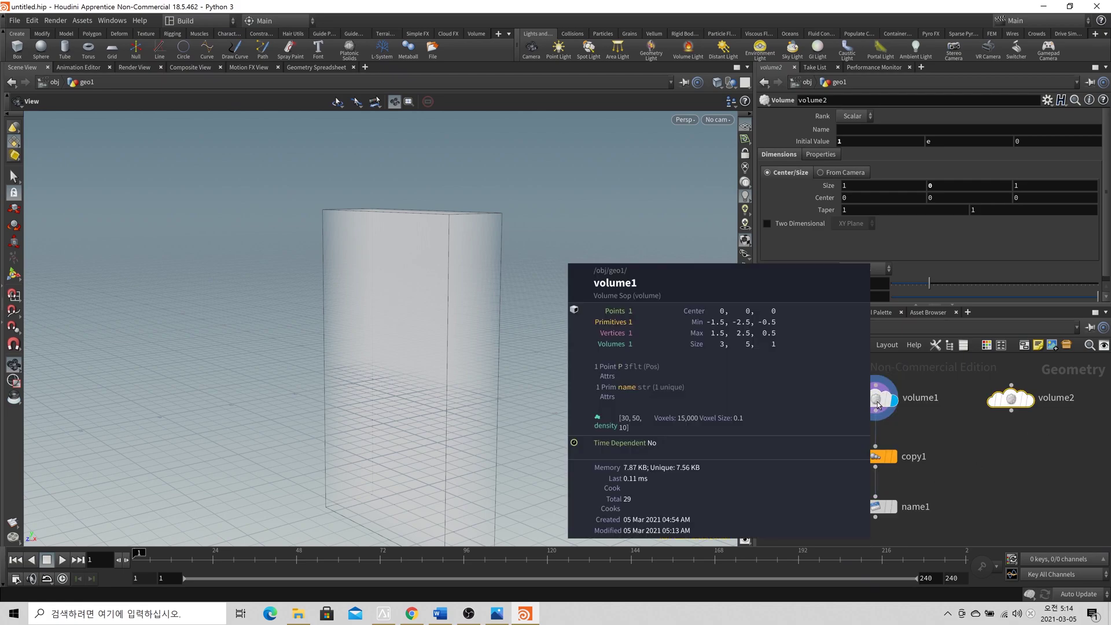
Step: Examine the first volume's width, height and depth from several angles and review its geometry information again
drag(362, 266, 323, 162)
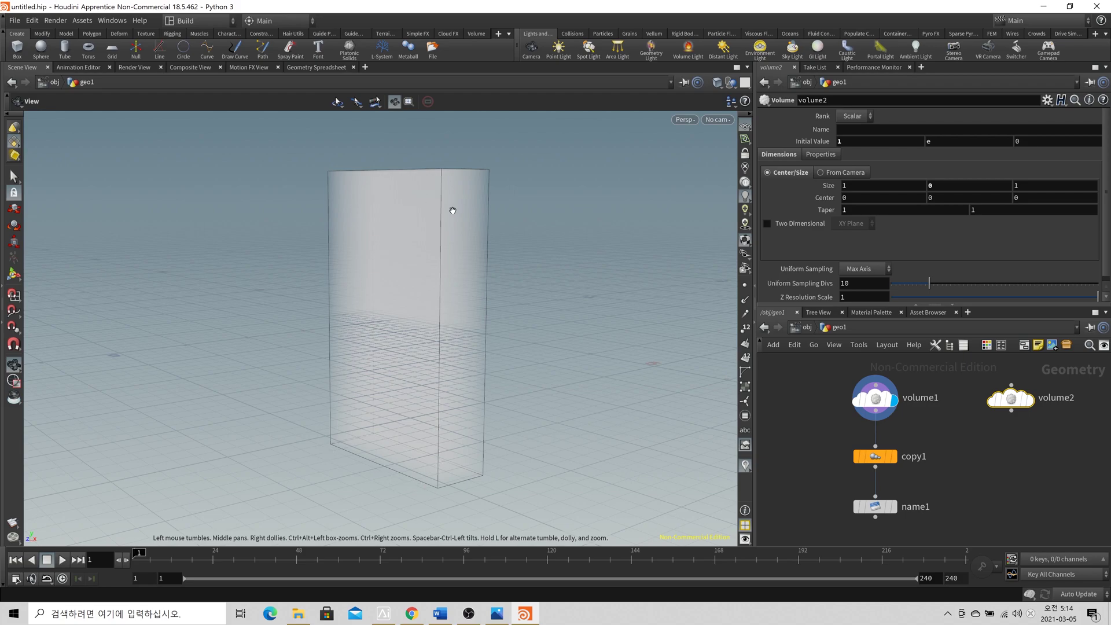
drag(403, 322, 396, 312)
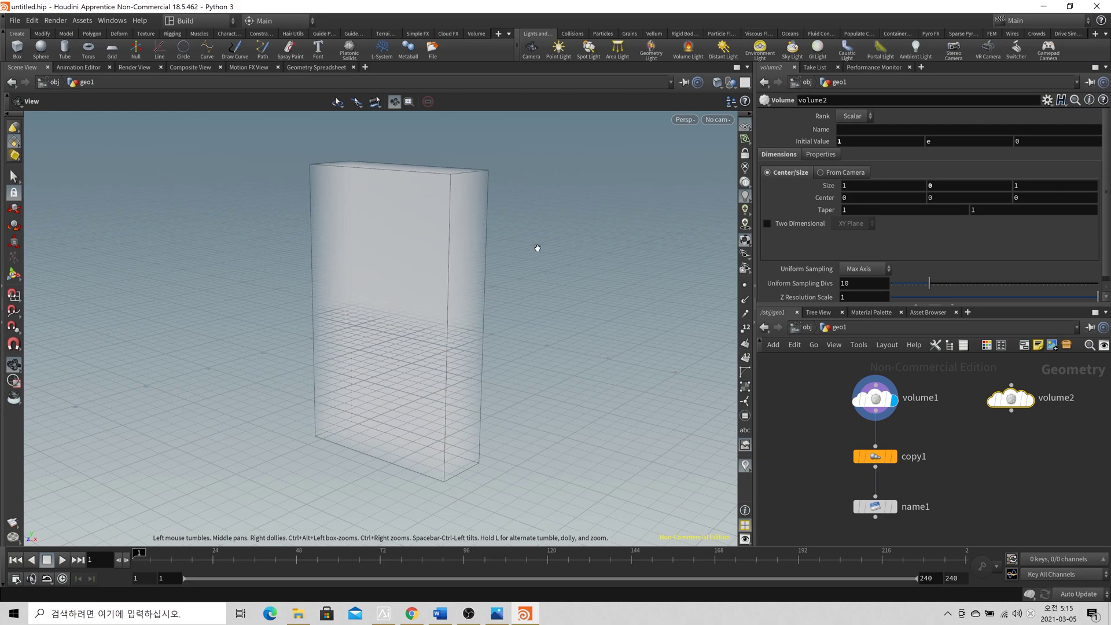
drag(537, 247, 449, 208)
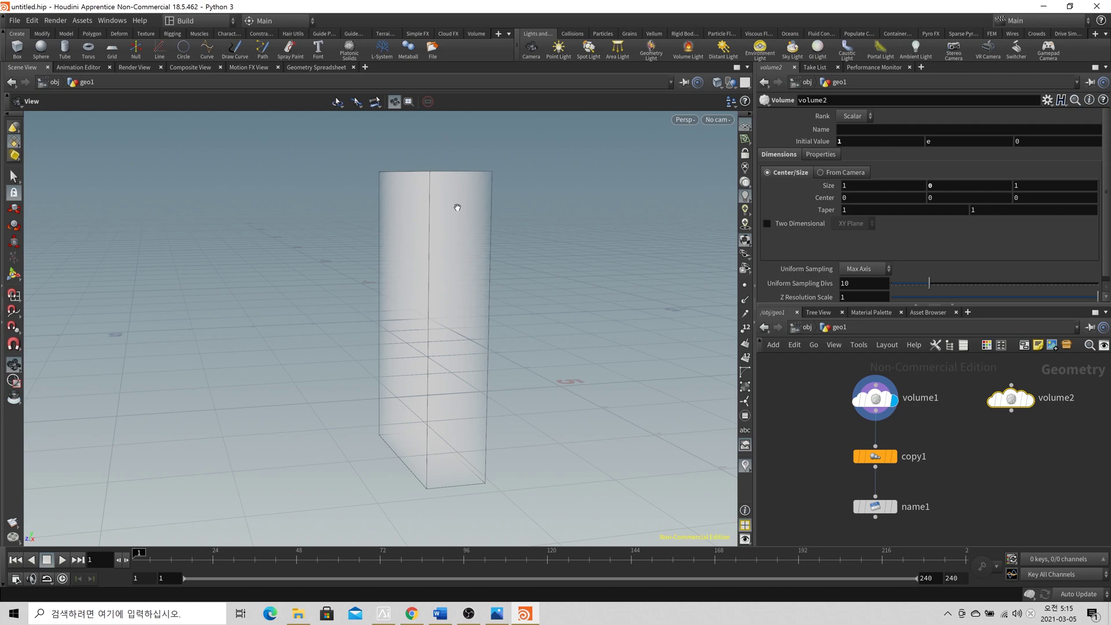
drag(293, 253, 456, 347)
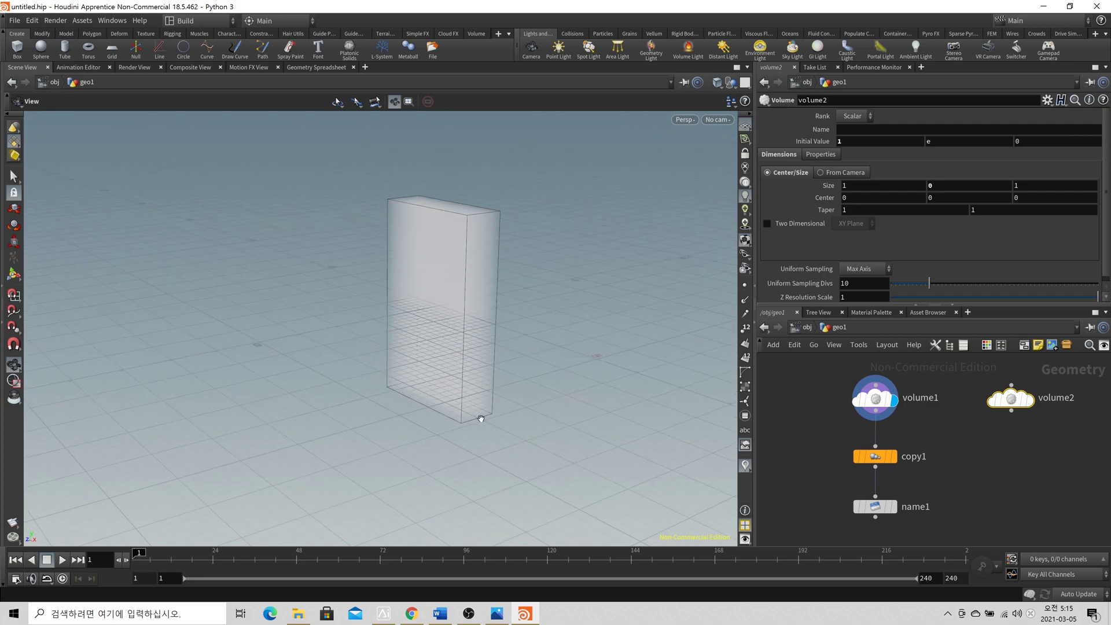
drag(480, 418, 453, 387)
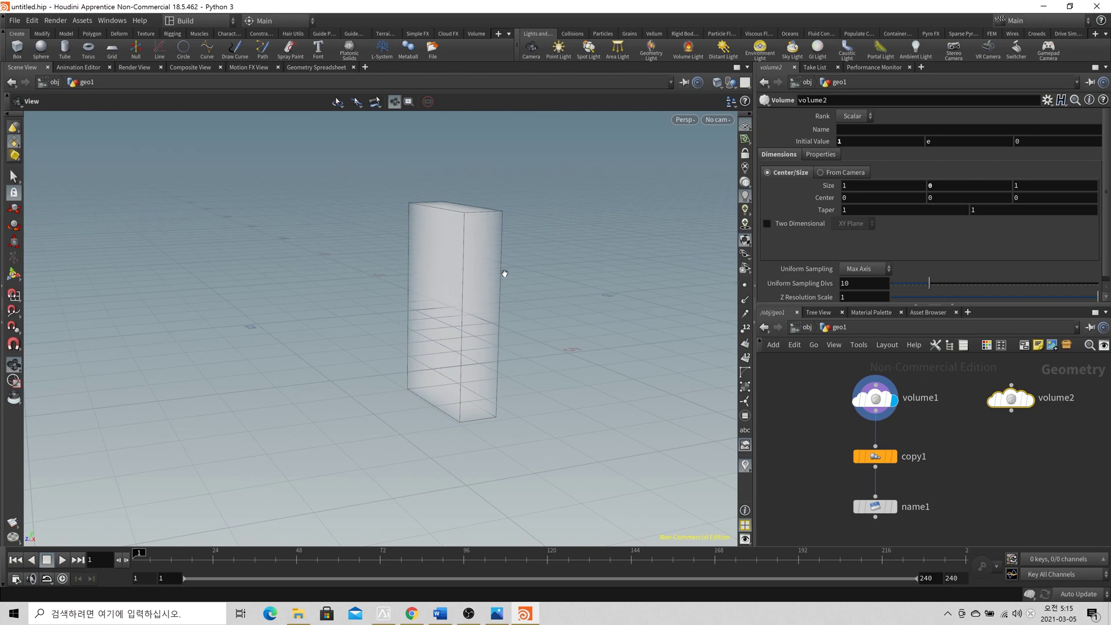
drag(459, 272, 322, 235)
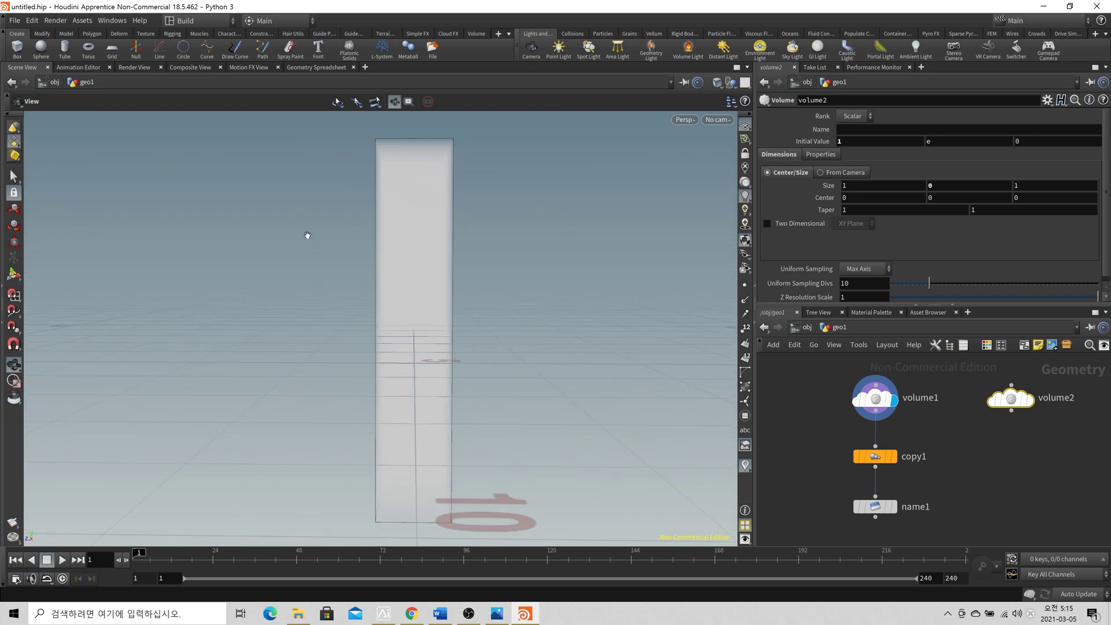
drag(402, 396, 390, 367)
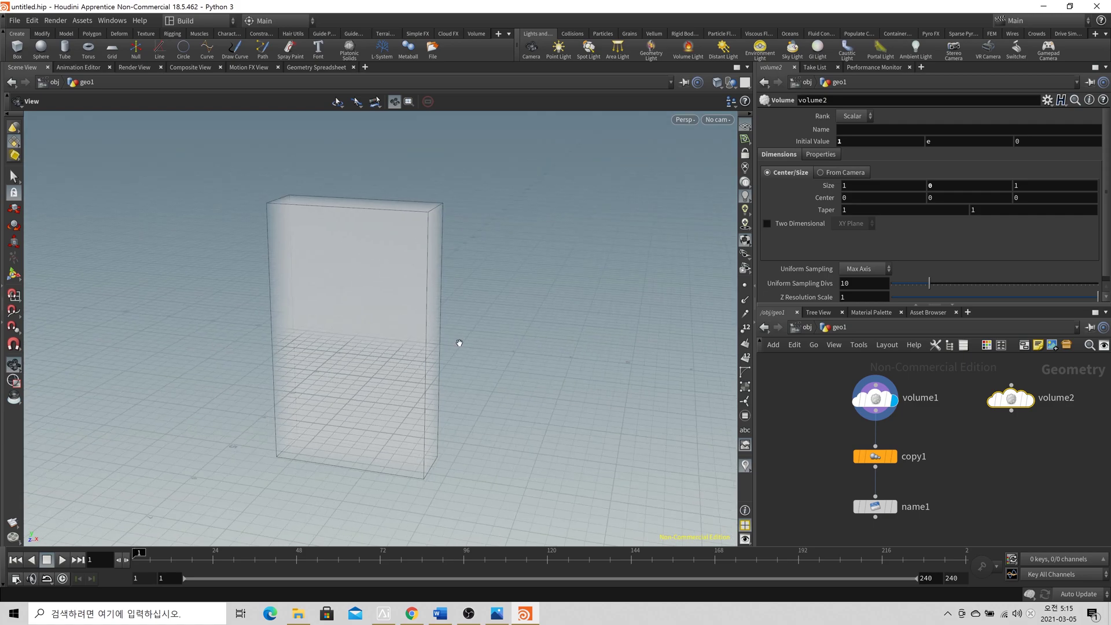
drag(472, 342, 516, 320)
middle_click(882, 399)
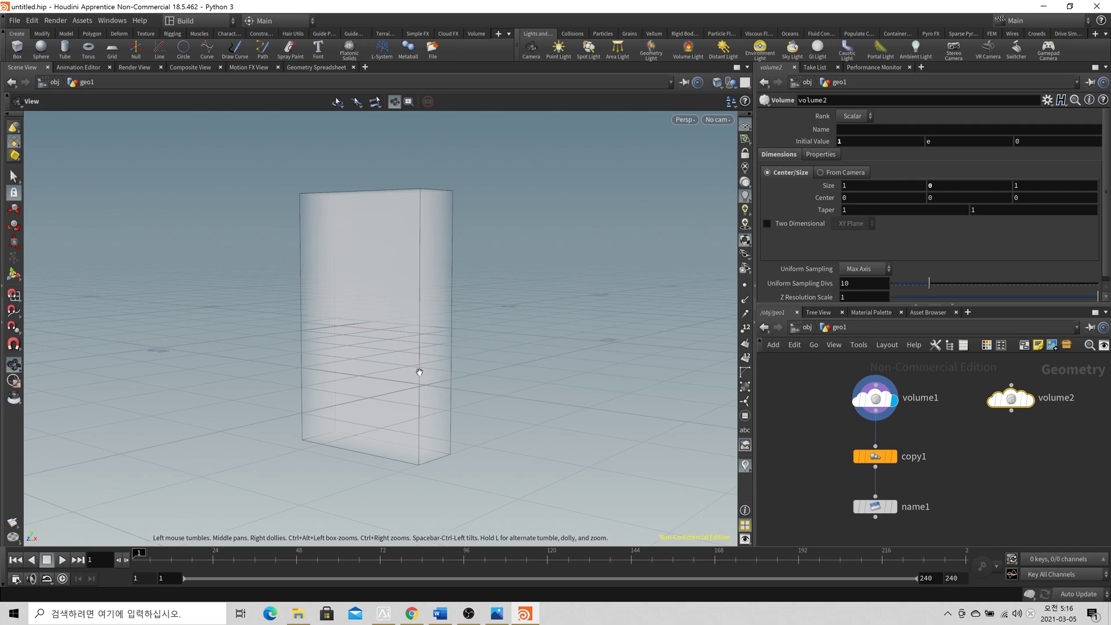
Step: Add a Test Geometry: Pig Head node in the empty network area beside the second volume node
click(1042, 481)
middle_drag(1042, 482, 847, 481)
scroll(863, 469, down, 4)
drag(374, 351, 433, 364)
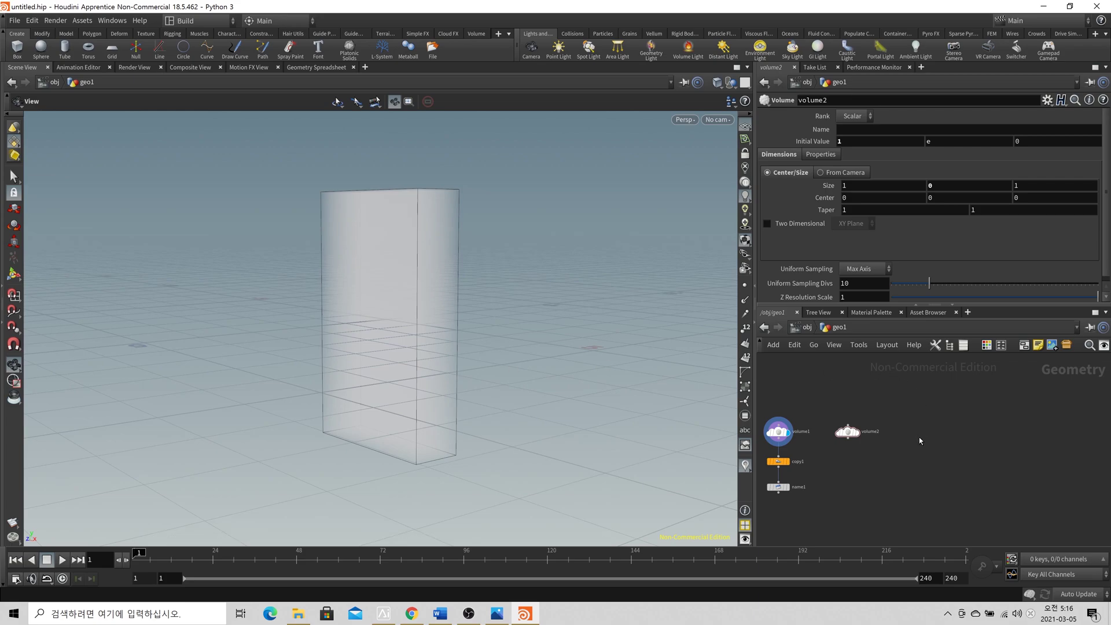
scroll(926, 437, up, 2)
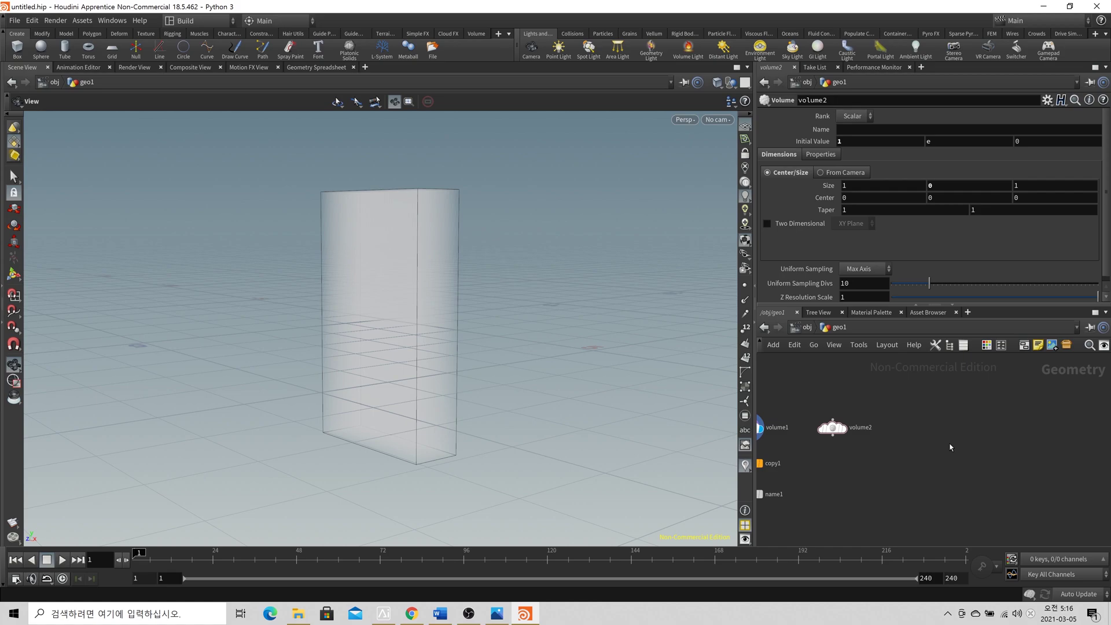
key(Tab)
text(testp)
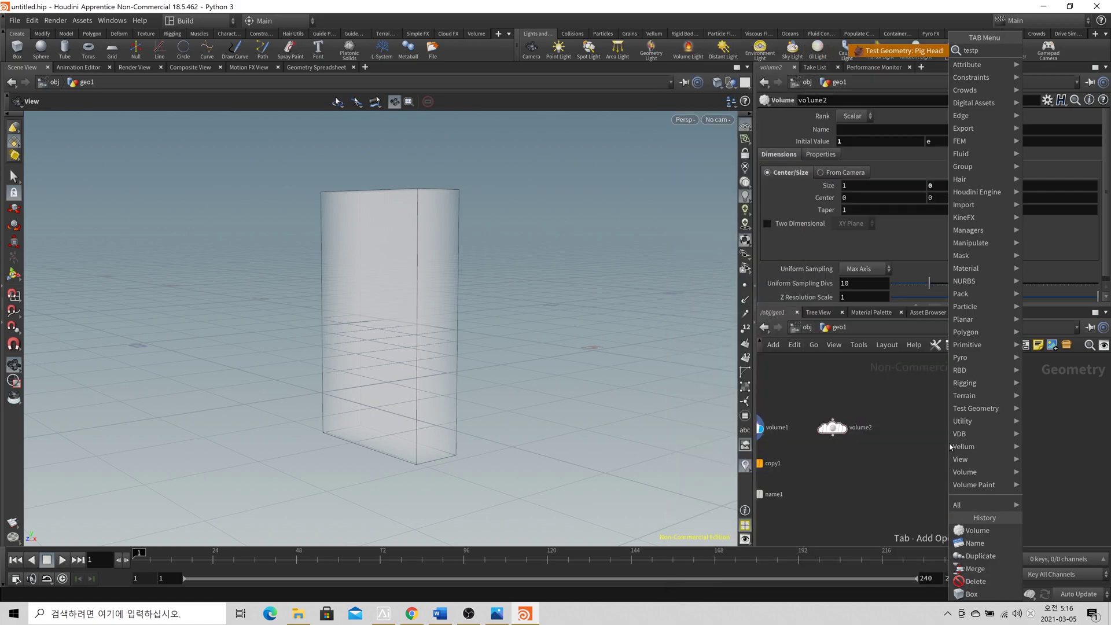
key(Return)
click(948, 443)
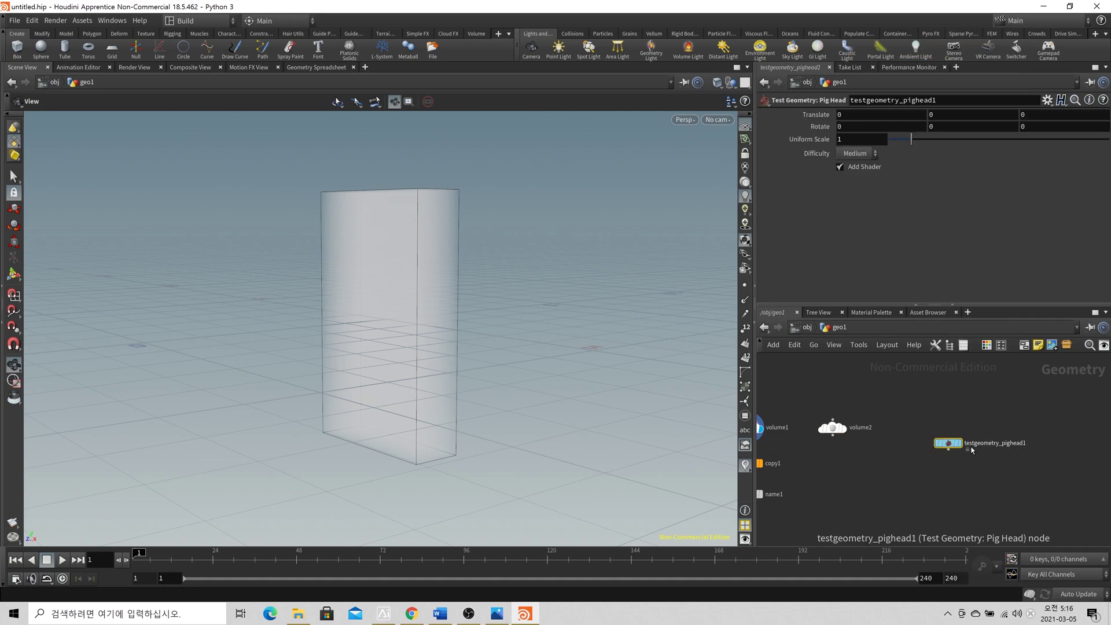
Step: Display the pig head node in line with the second volume node and add an IsoOffset node below it
drag(949, 446, 936, 432)
click(937, 429)
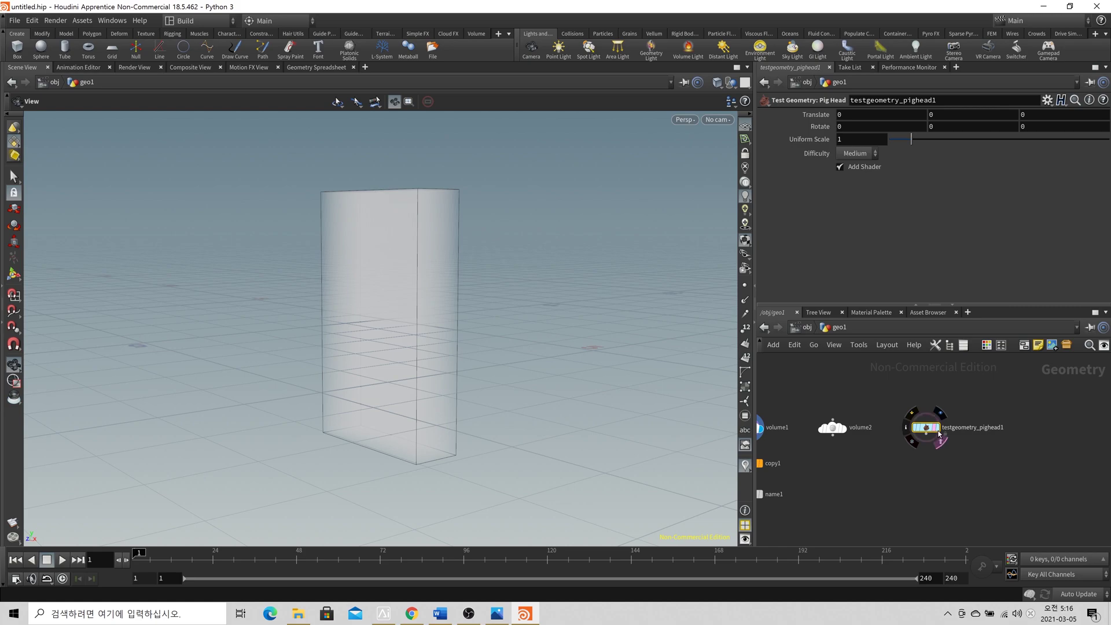
key(Tab)
text(iso)
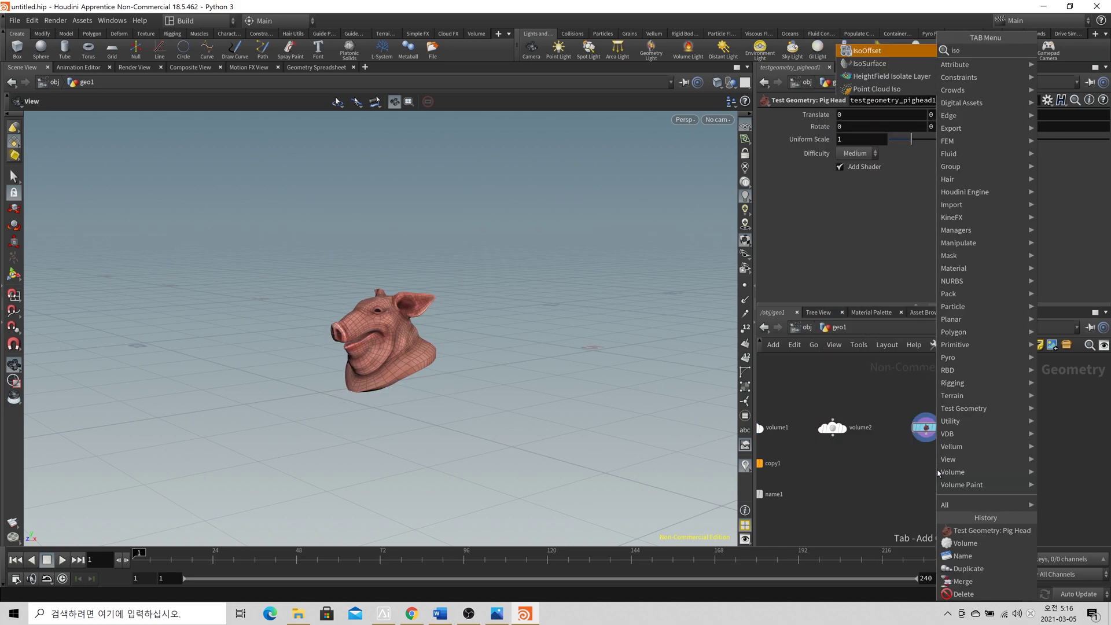
key(Return)
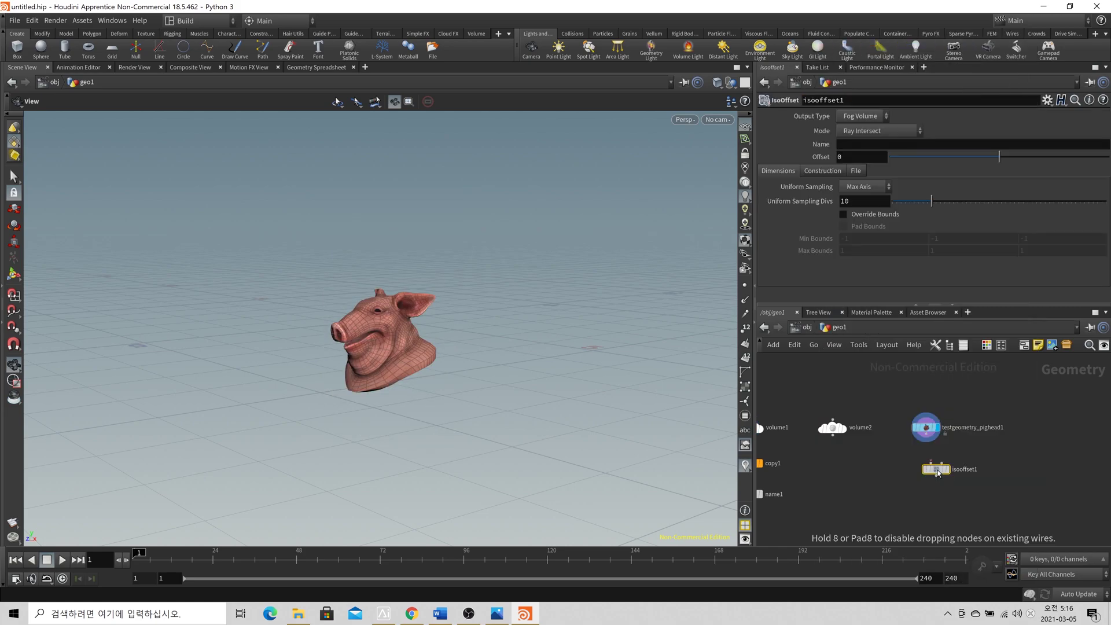
click(928, 466)
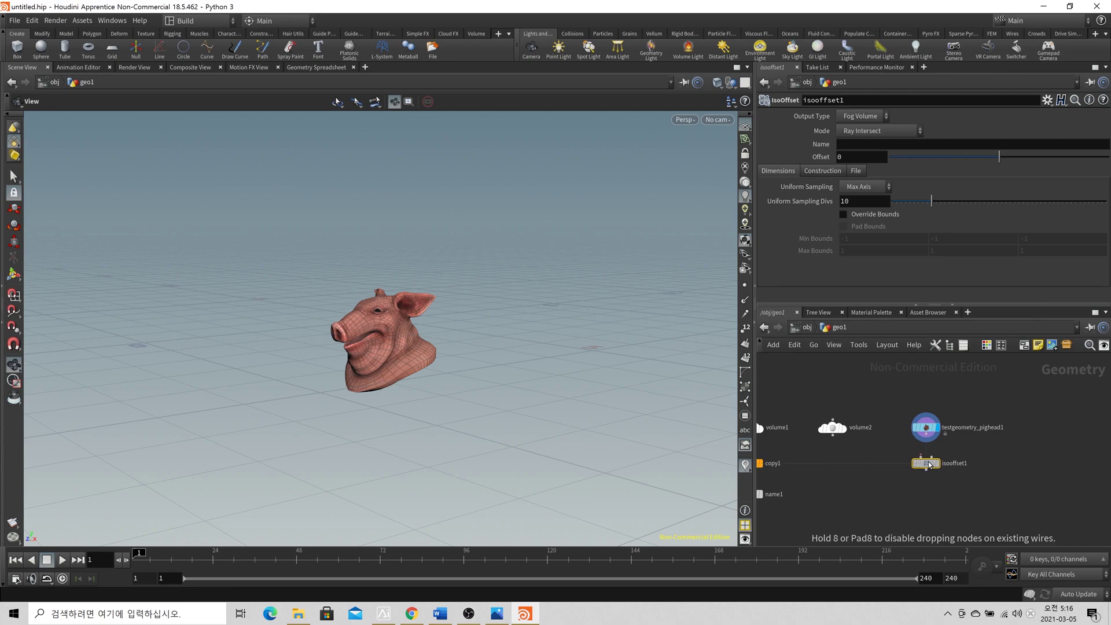
Step: Connect the pig head's output to the IsoOffset node's first input and align the two nodes vertically
scroll(985, 445, up, 3)
drag(885, 457, 893, 419)
drag(893, 472, 893, 459)
Step: Compare the pig head's geometry information with that of the IsoOffset node, displaying the fog volume in the viewport
middle_click(893, 414)
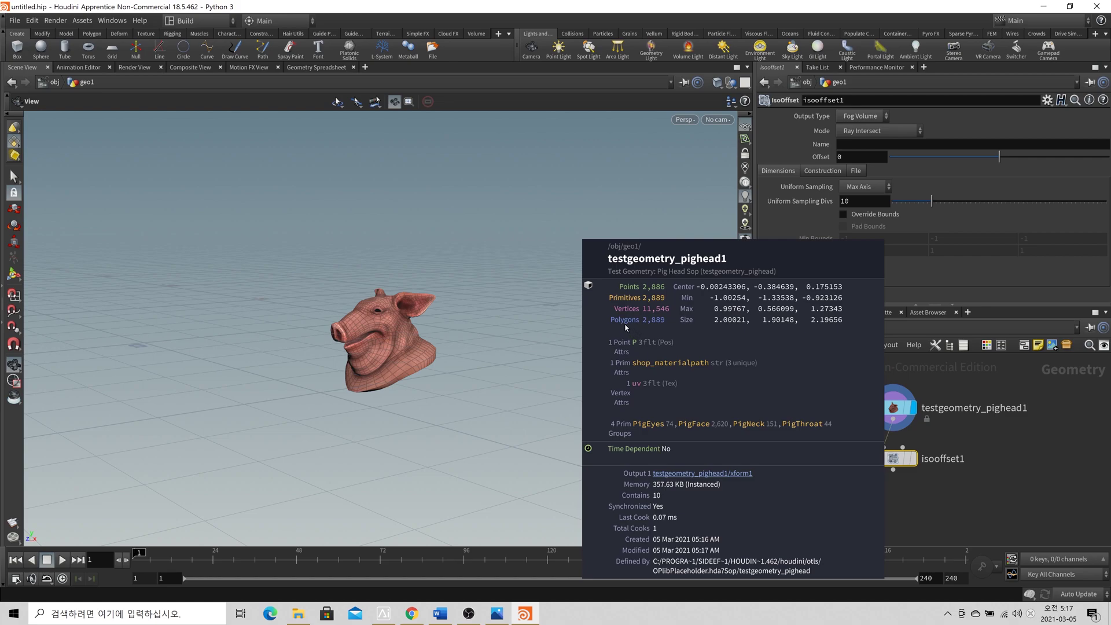
click(913, 459)
middle_click(896, 458)
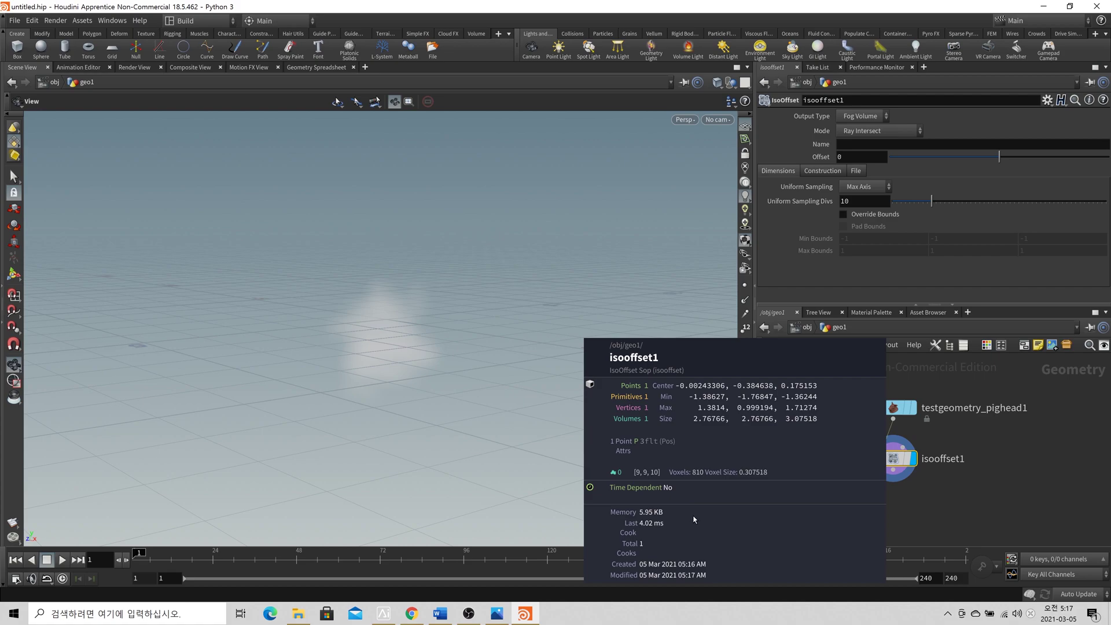
middle_click(891, 458)
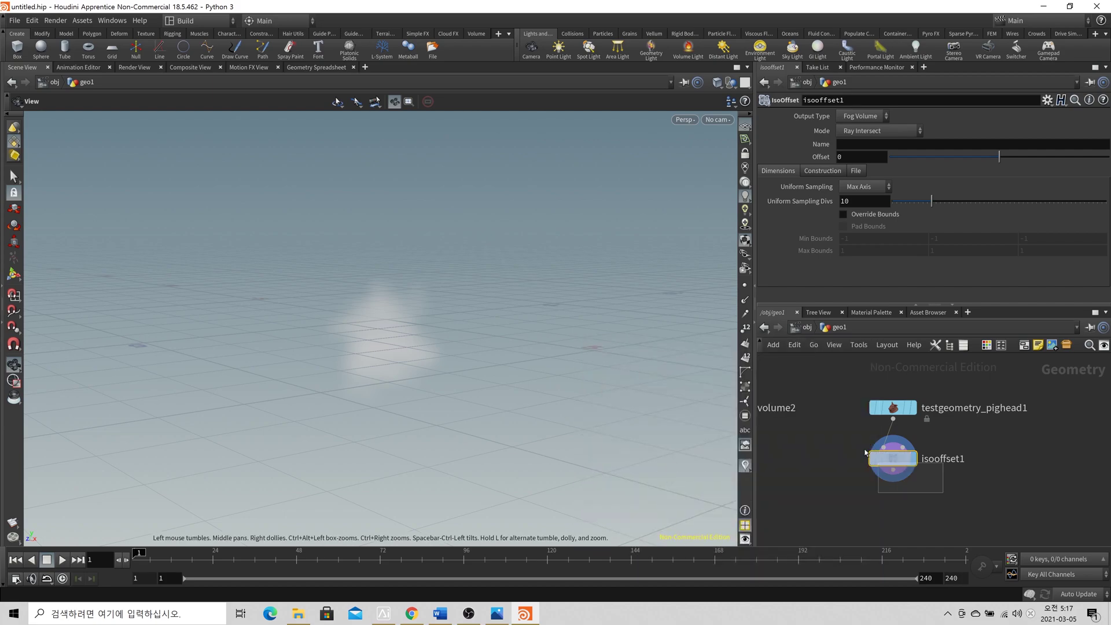
Step: Name the IsoOffset volume density and set its Uniform Sampling to By Size
click(862, 150)
text(density)
key(Return)
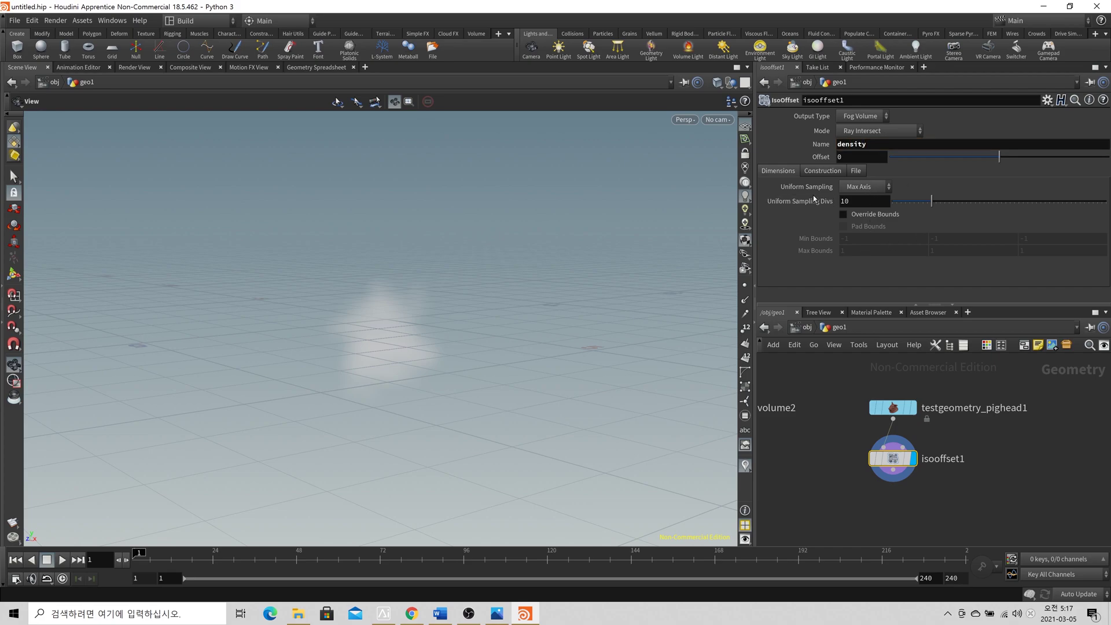
click(866, 187)
click(862, 263)
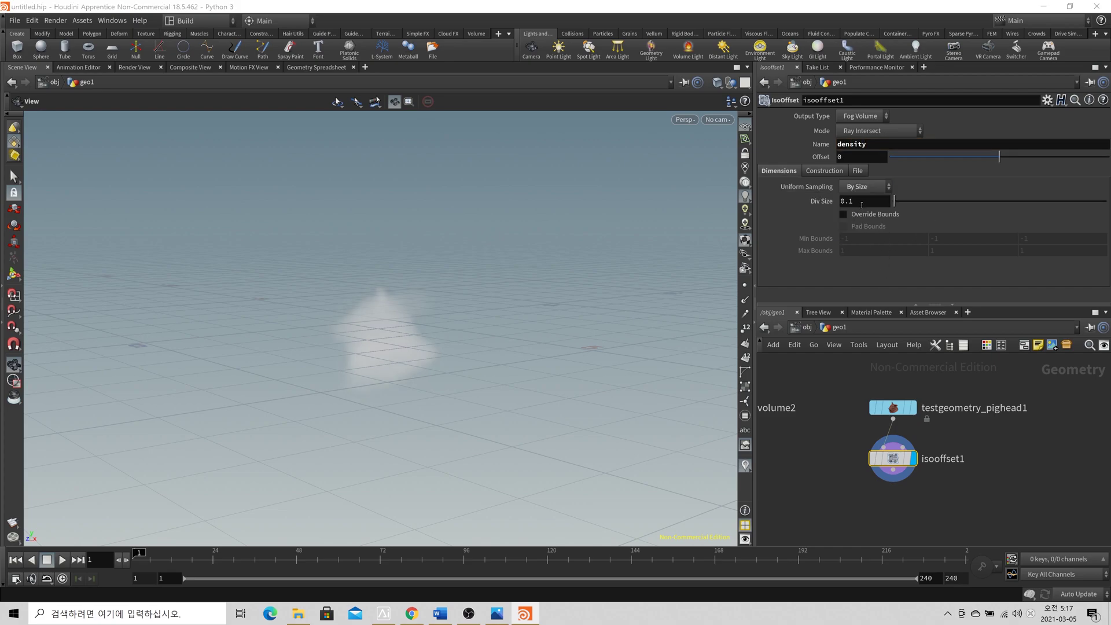
Step: Check the IsoOffset node's resolution and voxel size in its geometry information and examine the fog volume up close
middle_click(893, 459)
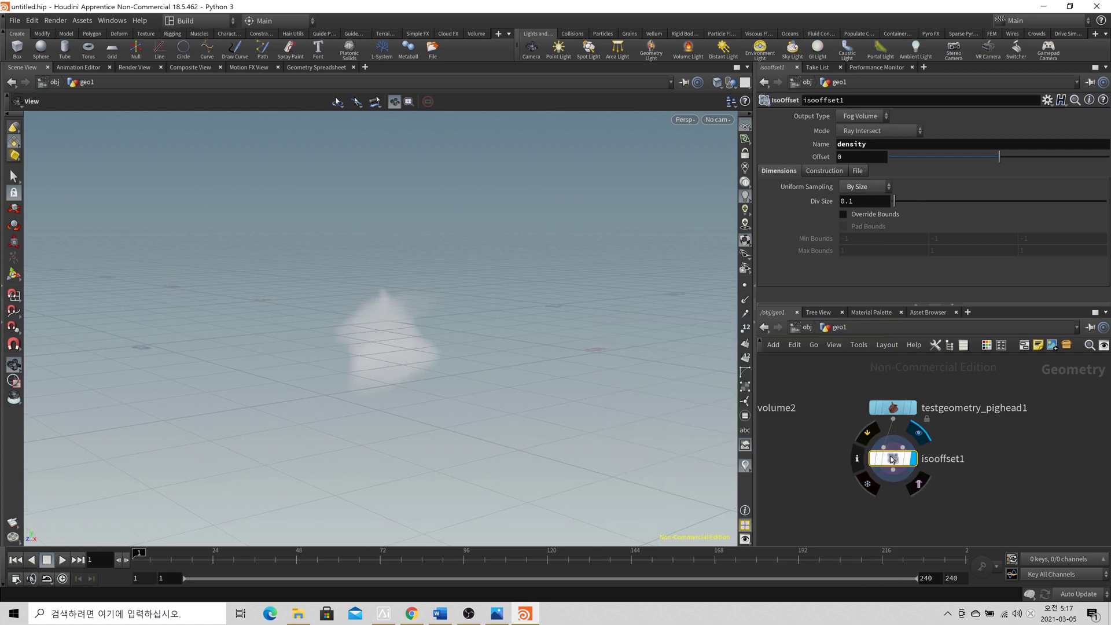
middle_click(892, 459)
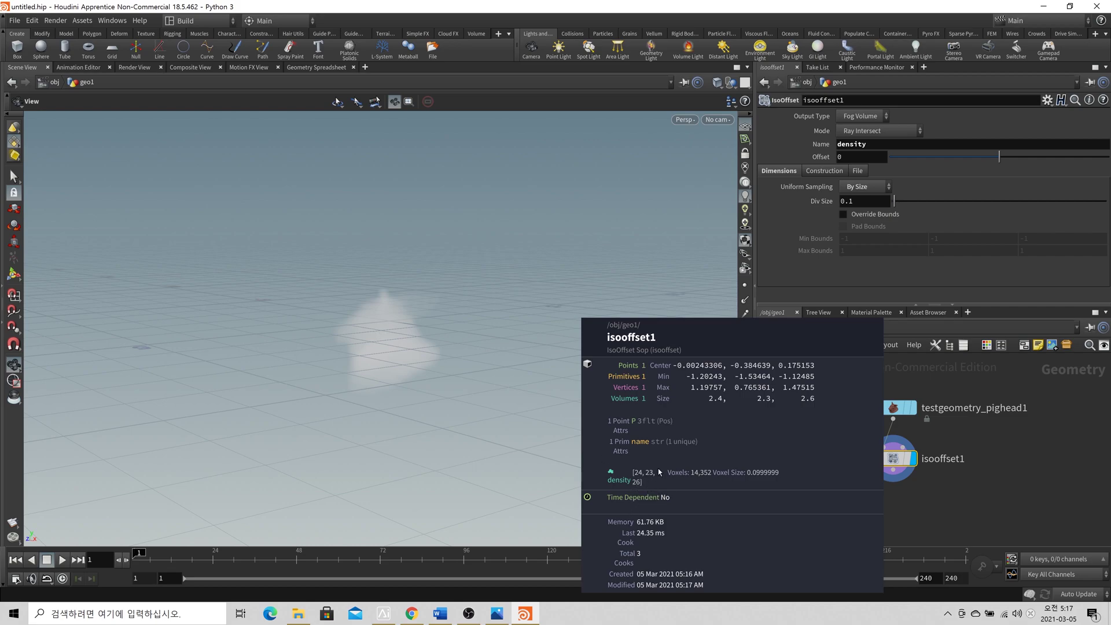
drag(495, 338, 572, 338)
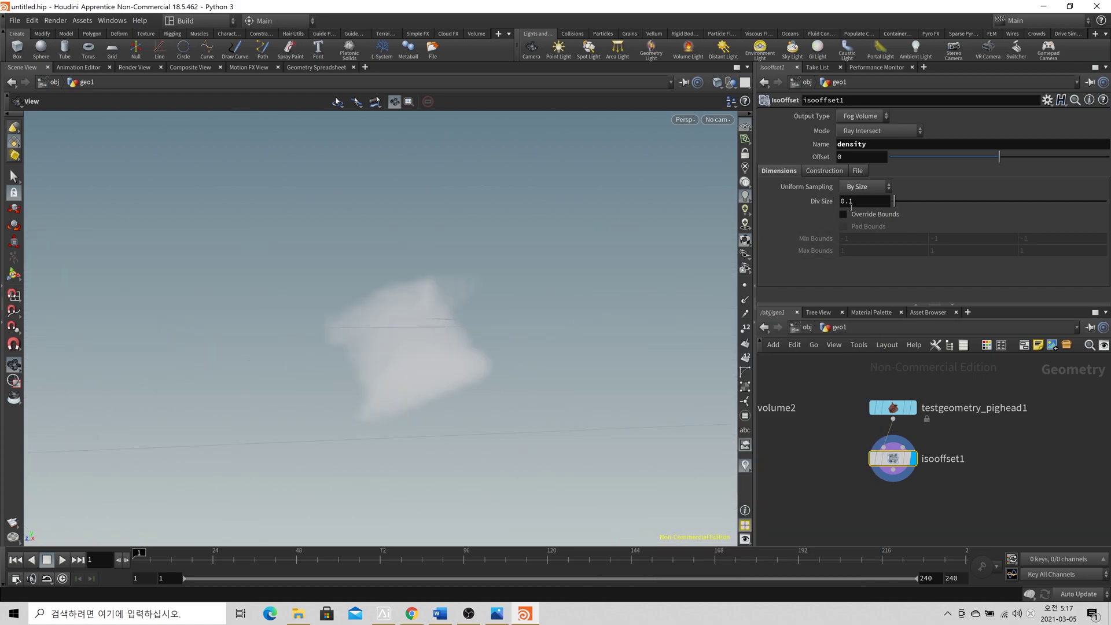
Step: Set the IsoOffset Div Size to 0.05 and inspect the finer pig head fog volume
click(882, 203)
key(BackSpace)
text(05)
key(Return)
drag(367, 405, 452, 293)
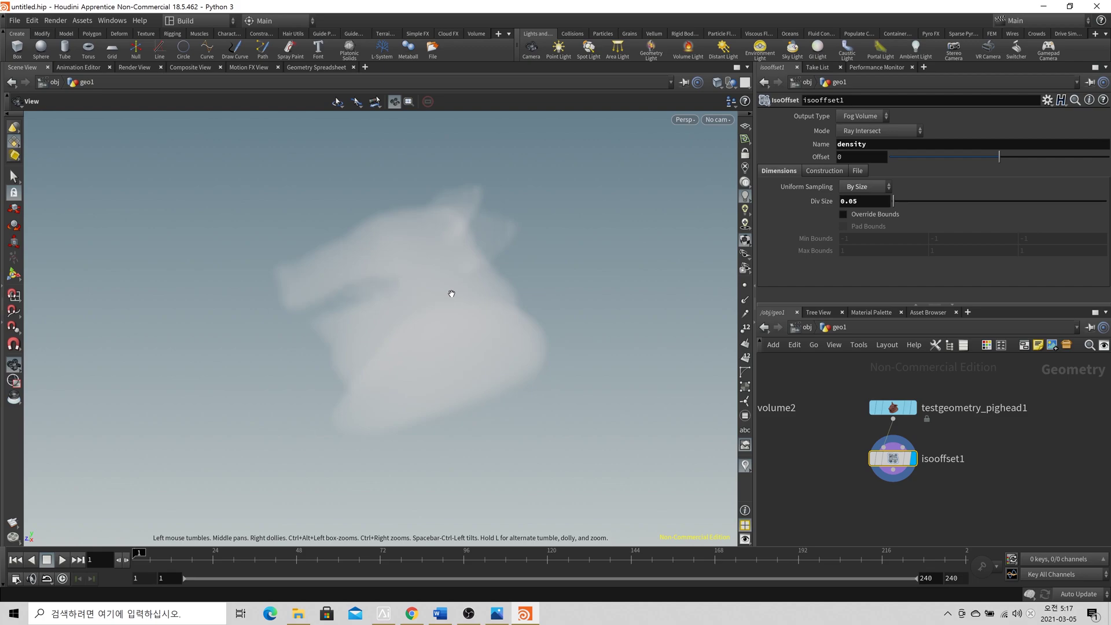
Step: Review the IsoOffset node's point, vertex, primitive and detail data in the Geometry Spreadsheet, including the attribute view options
click(331, 68)
click(202, 101)
click(214, 103)
click(191, 102)
click(226, 103)
click(193, 103)
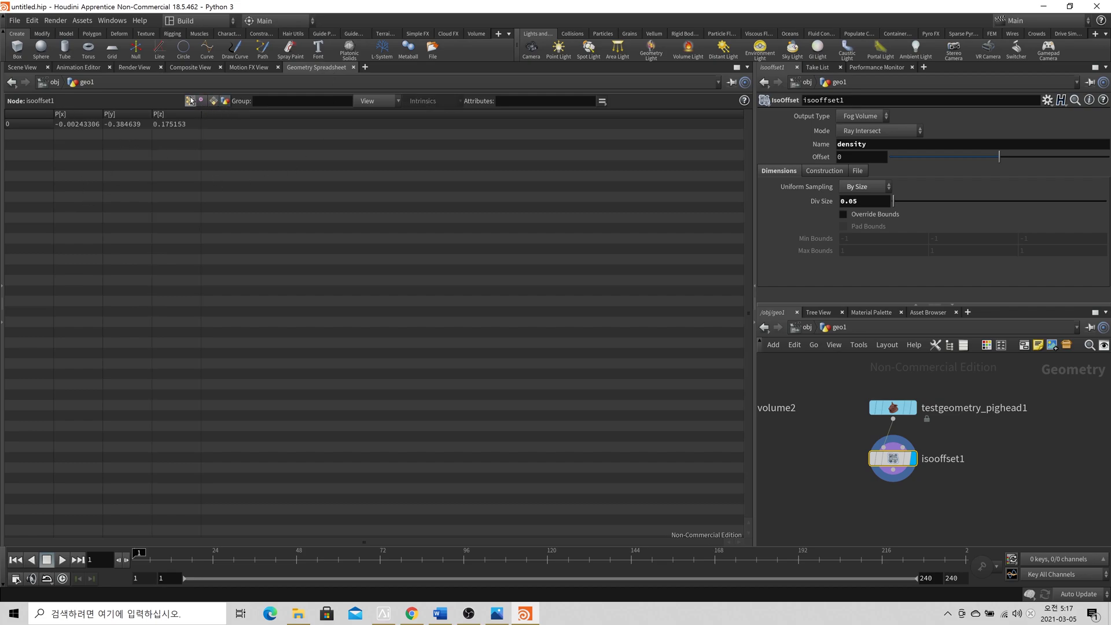
click(364, 103)
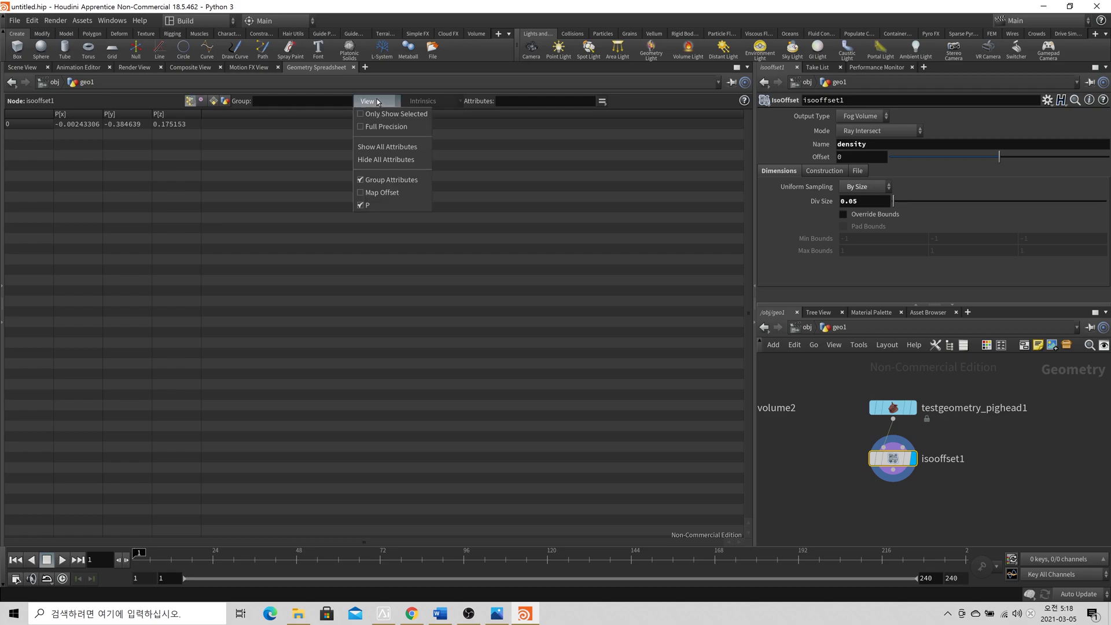
click(378, 102)
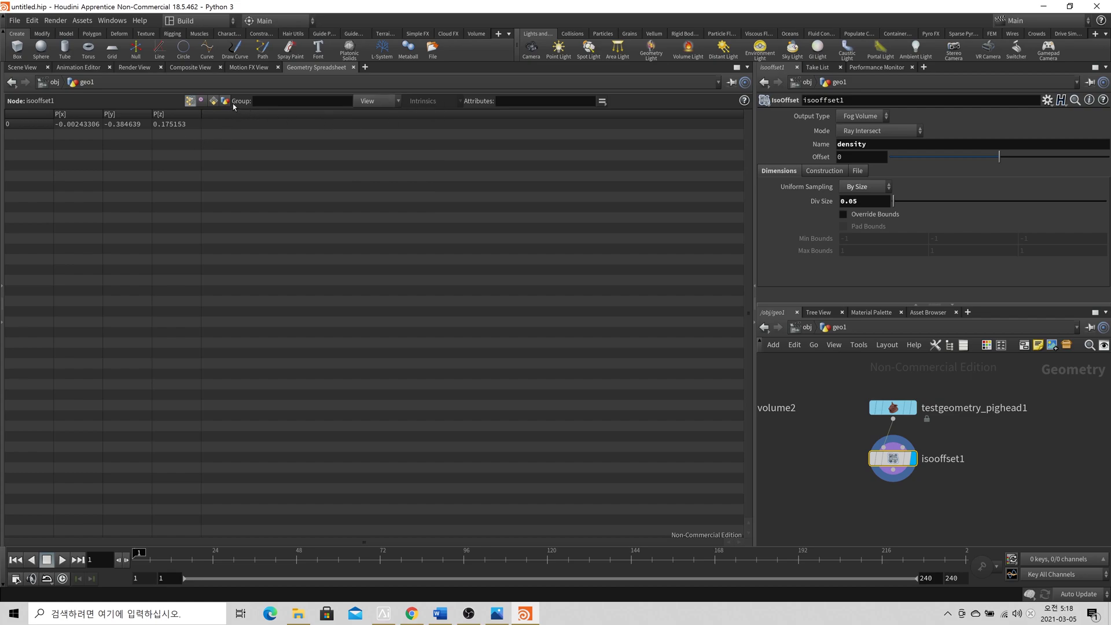
Step: Show the voxeldata intrinsic for the volume primitive and look through its columns from first to last
click(214, 101)
click(426, 101)
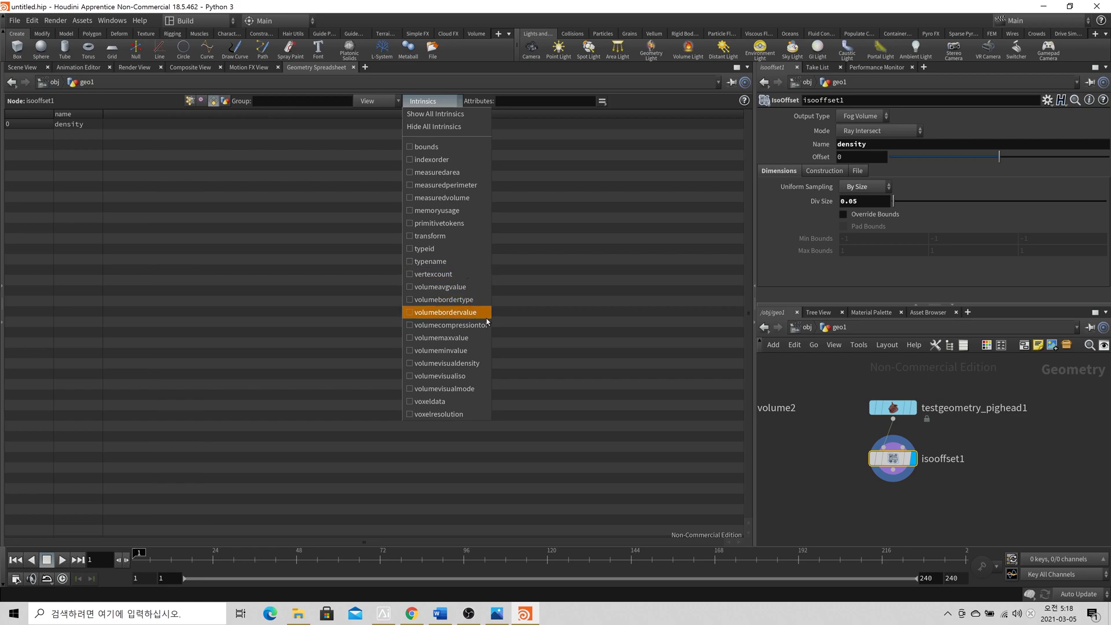
click(451, 400)
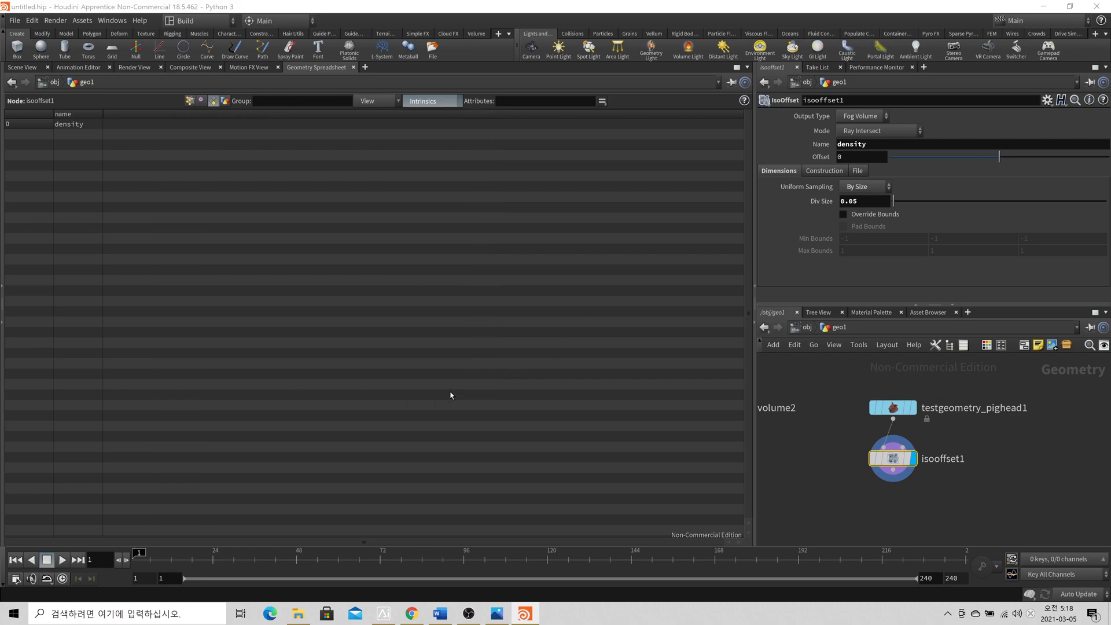
drag(8, 543, 728, 532)
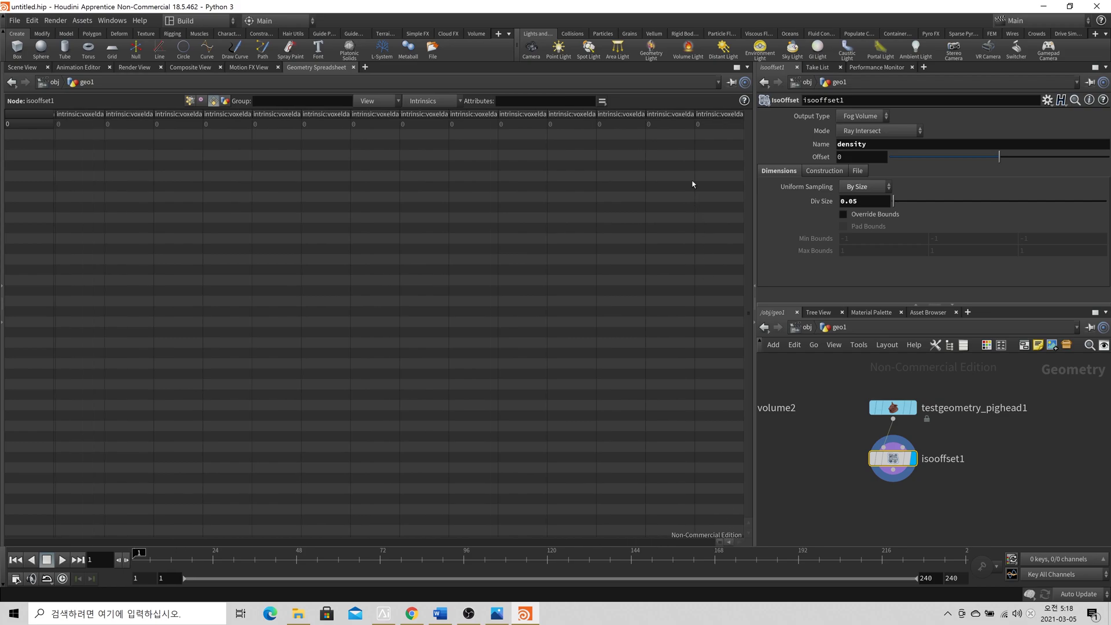
drag(695, 115, 758, 114)
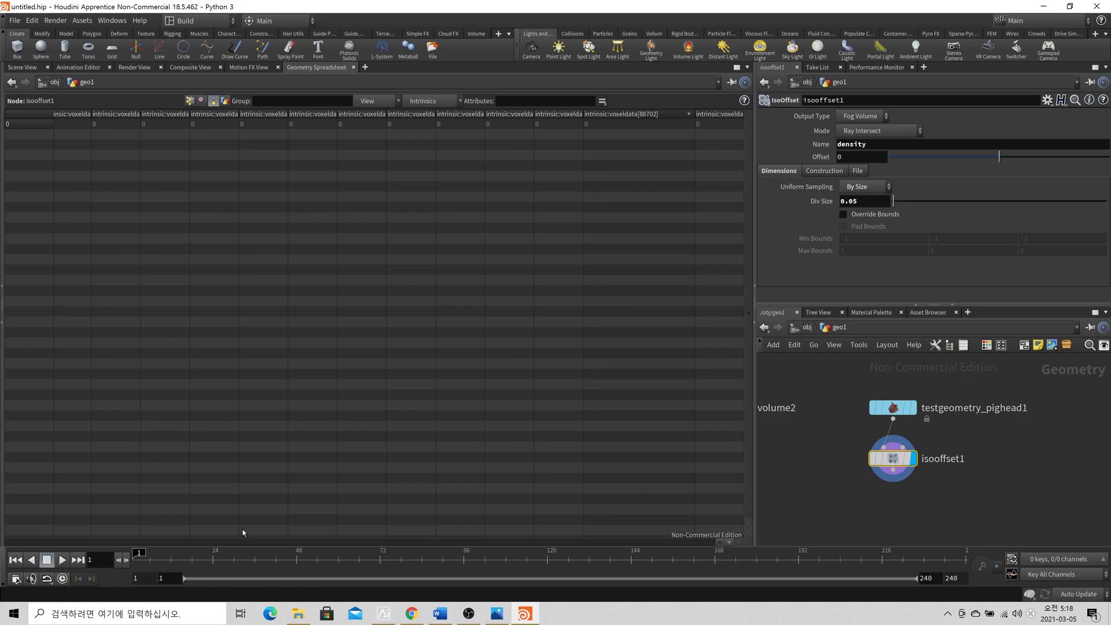
drag(723, 543, 357, 541)
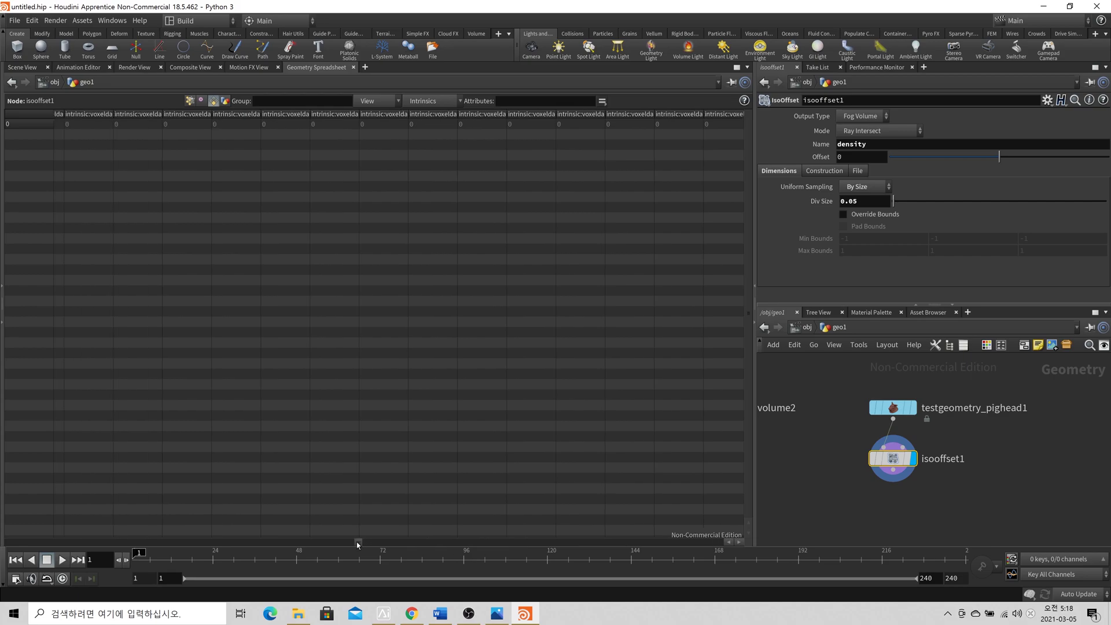
drag(108, 547, 2, 554)
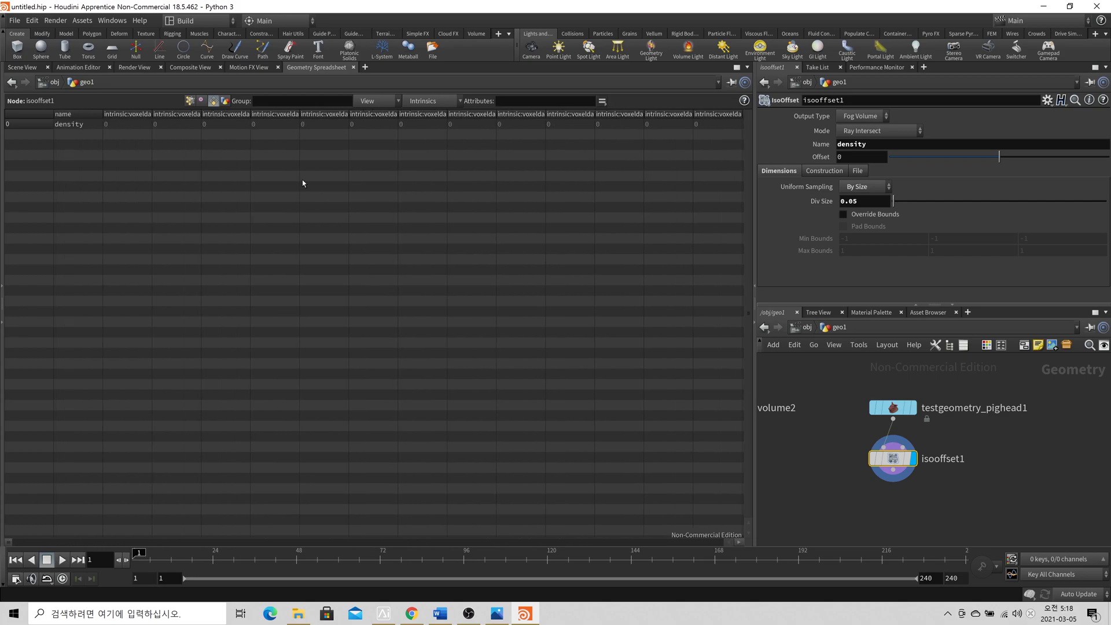
Step: Look at the fog volume in the Scene View again and hide the voxeldata intrinsic in the Geometry Spreadsheet
click(23, 68)
drag(448, 284, 395, 248)
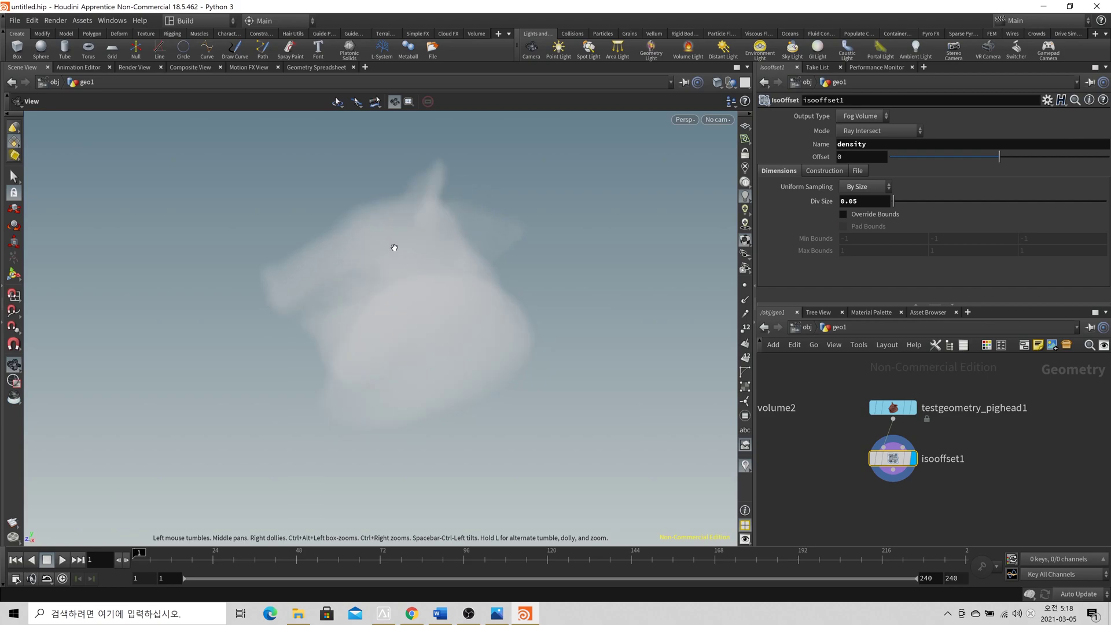
click(316, 68)
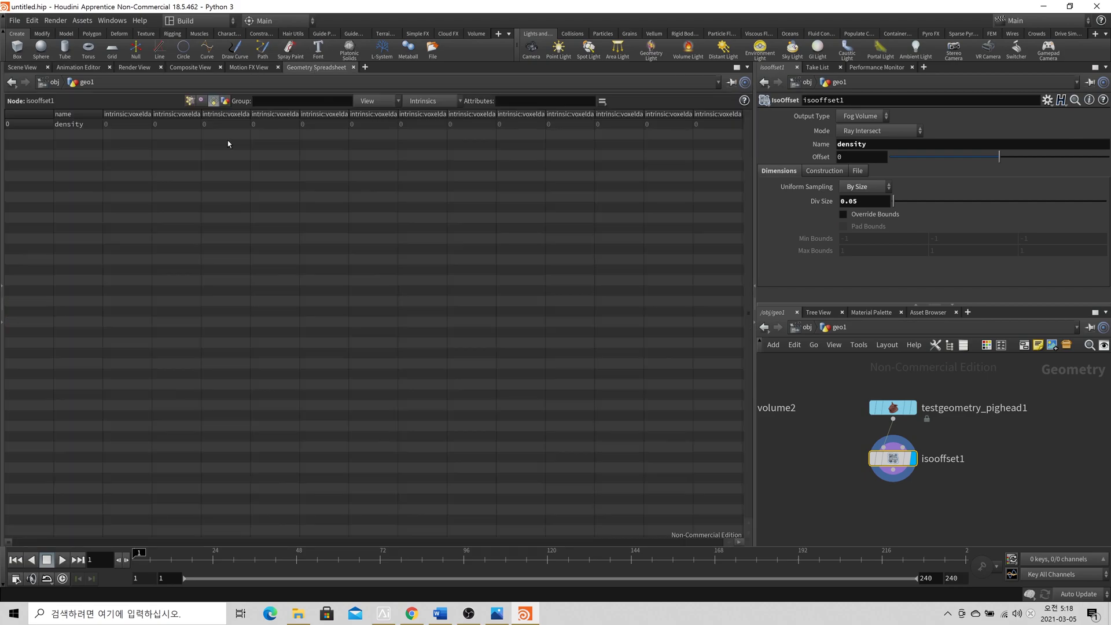
click(425, 105)
click(428, 407)
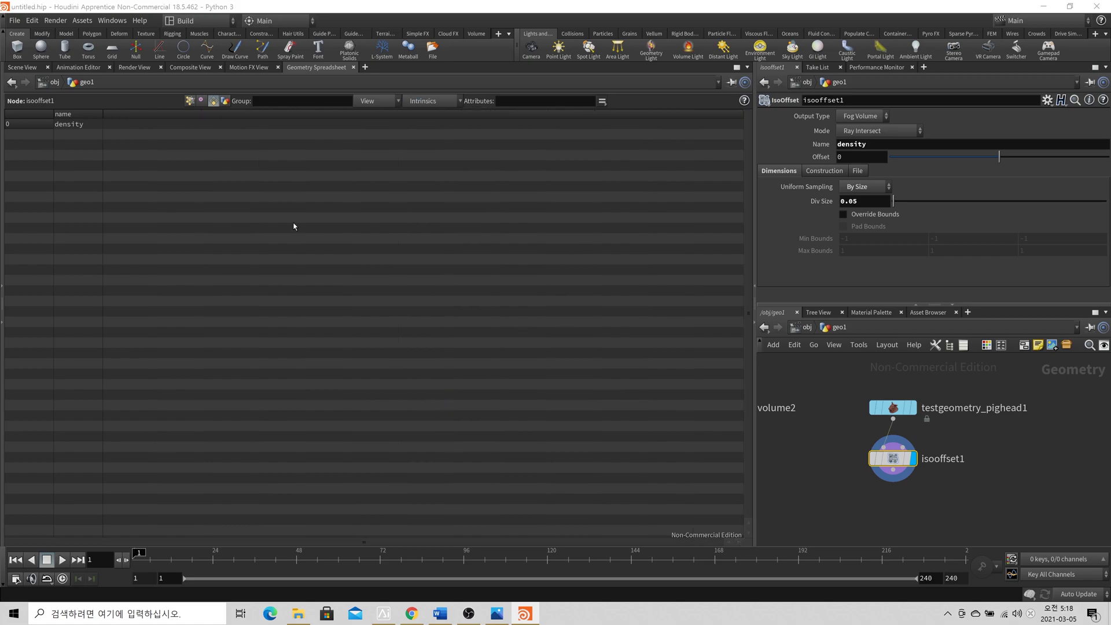
Step: Examine the pig head fog volume from several angles in the Scene View, toggling between wireframe and shaded display
click(32, 68)
drag(426, 340, 456, 228)
scroll(330, 320, up, 2)
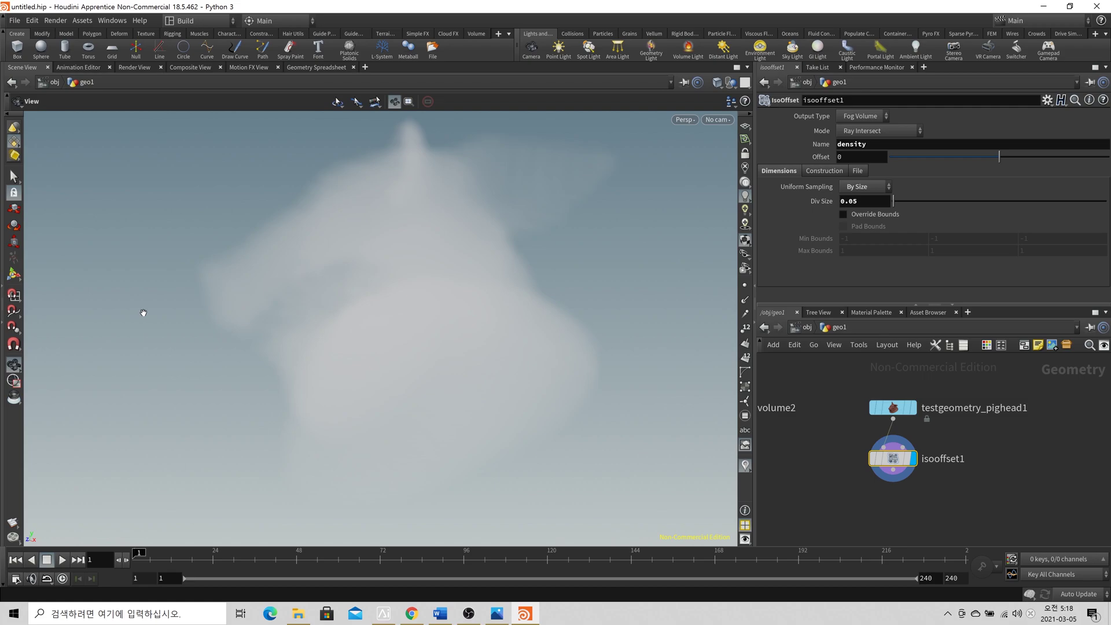
scroll(347, 283, down, 5)
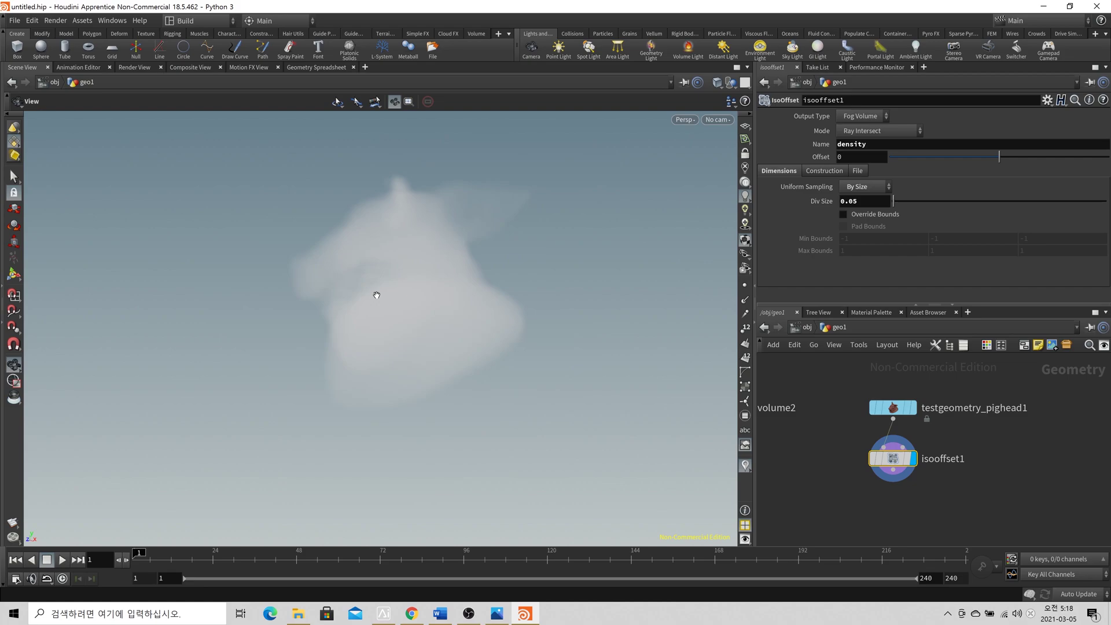
drag(474, 328, 400, 298)
middle_drag(986, 485, 961, 491)
key(w)
key(w)
key(w)
key(w)
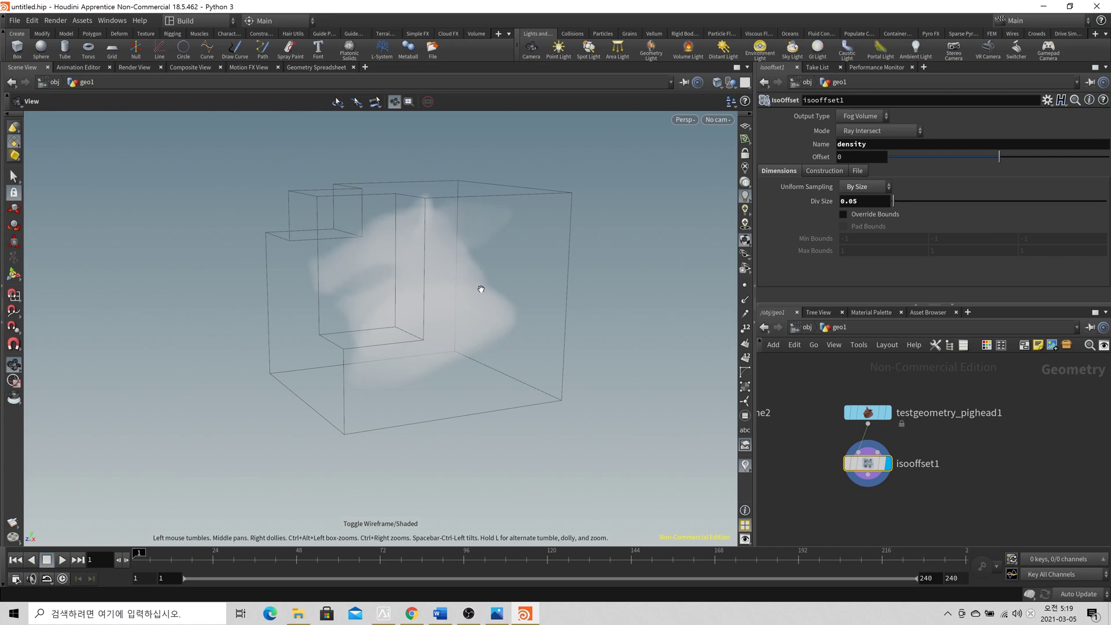
drag(958, 505, 827, 386)
scroll(888, 414, down, 3)
middle_drag(906, 426, 861, 427)
drag(877, 463, 827, 407)
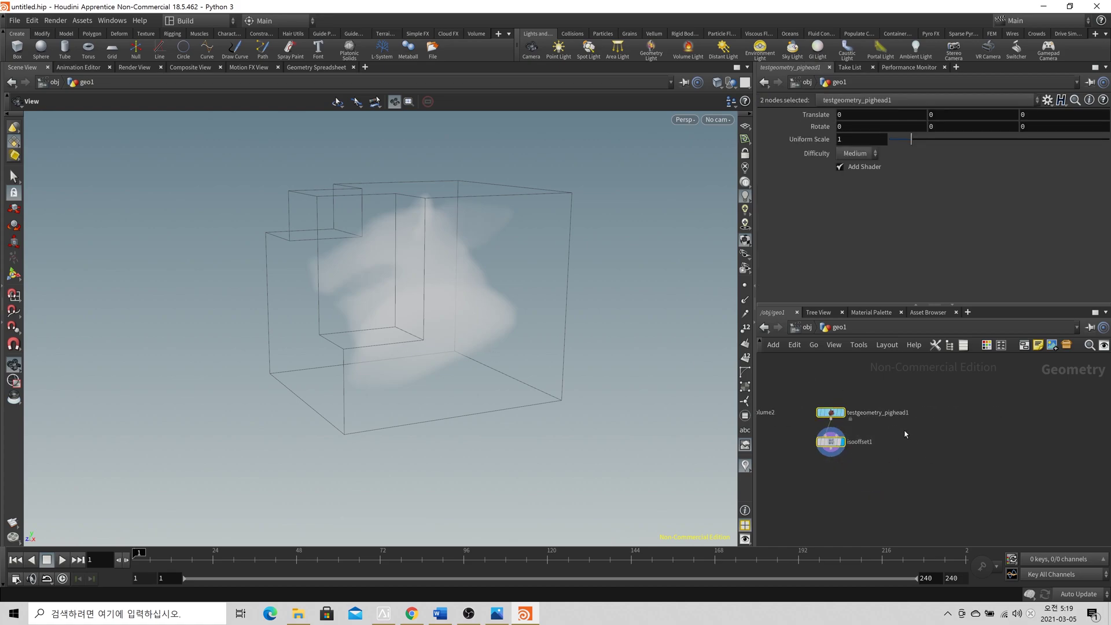
Step: Add a Point Generate node beside the pig head node and display it with point markers turned on
click(905, 434)
scroll(898, 430, up, 4)
scroll(975, 442, down, 3)
middle_drag(953, 436, 966, 453)
key(Tab)
text(poinp)
key(BackSpace)
text(te)
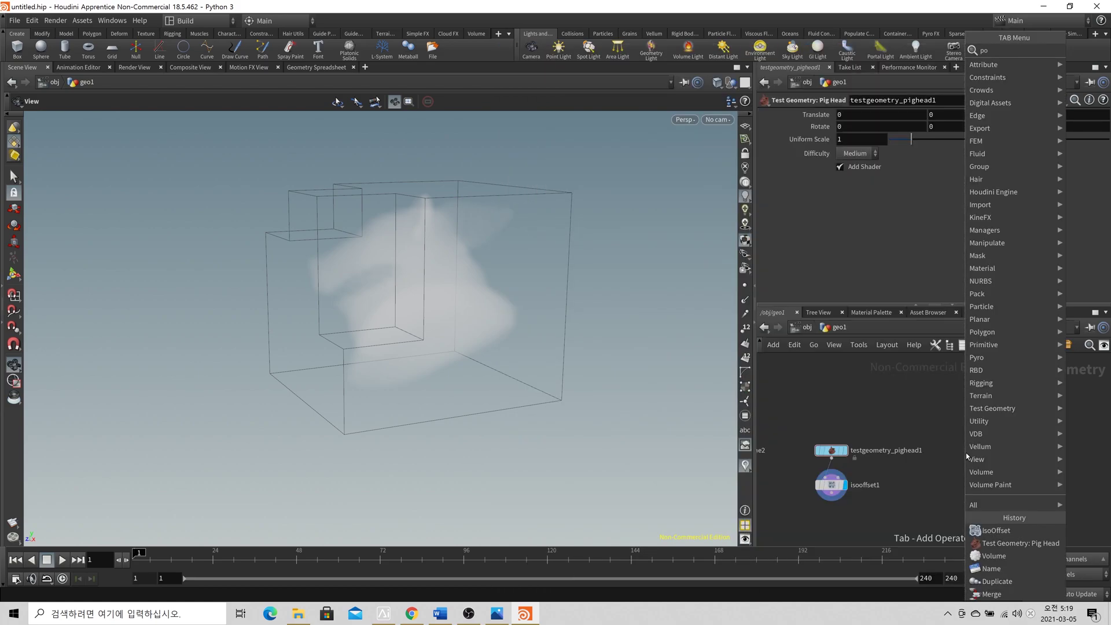
key(Return)
click(970, 458)
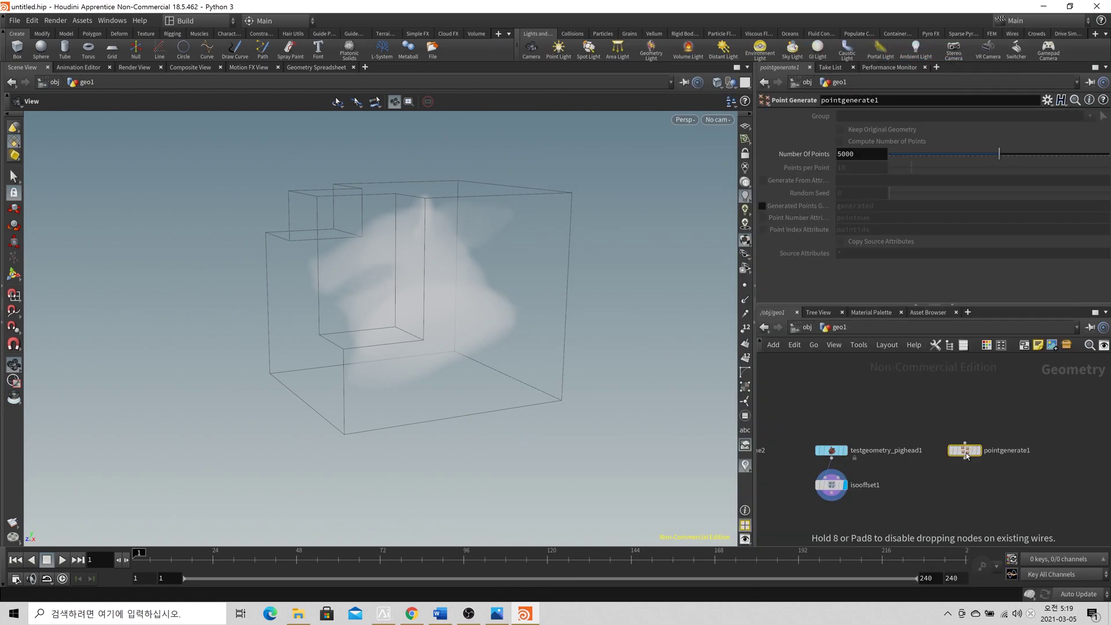
key(r)
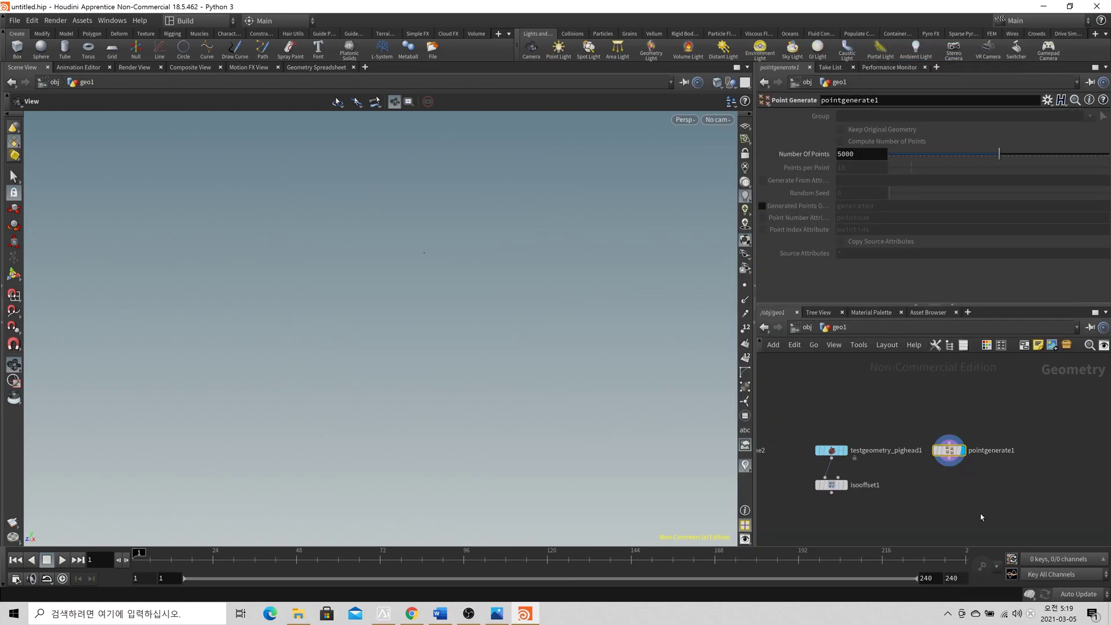
click(745, 286)
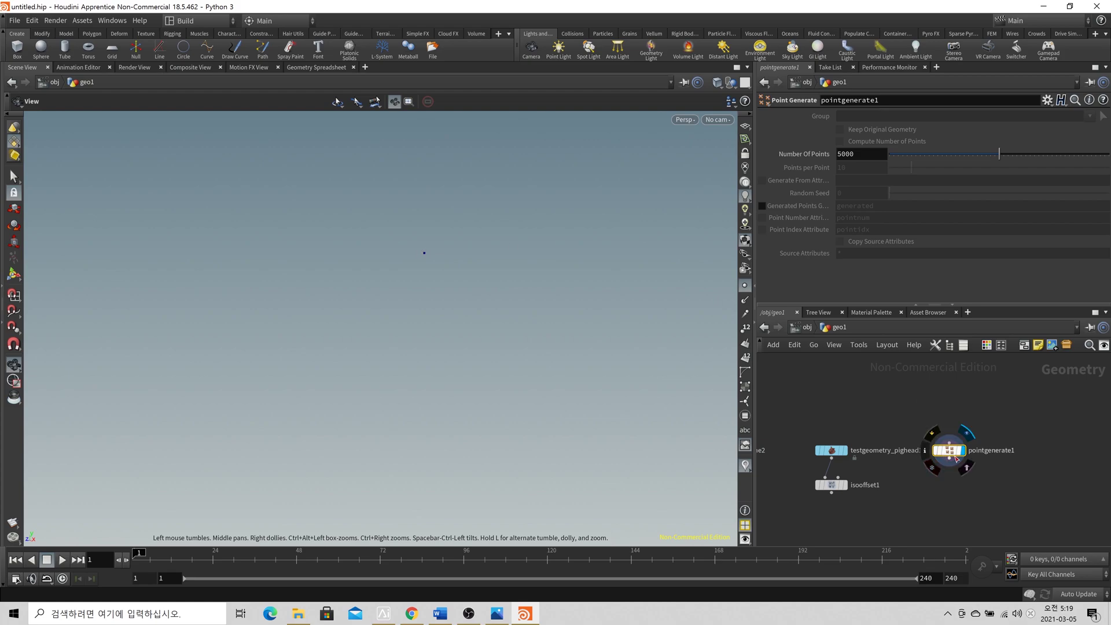
Step: Display the IsoOffset node again and check the resolution and voxel count in its geometry information
click(847, 486)
click(832, 485)
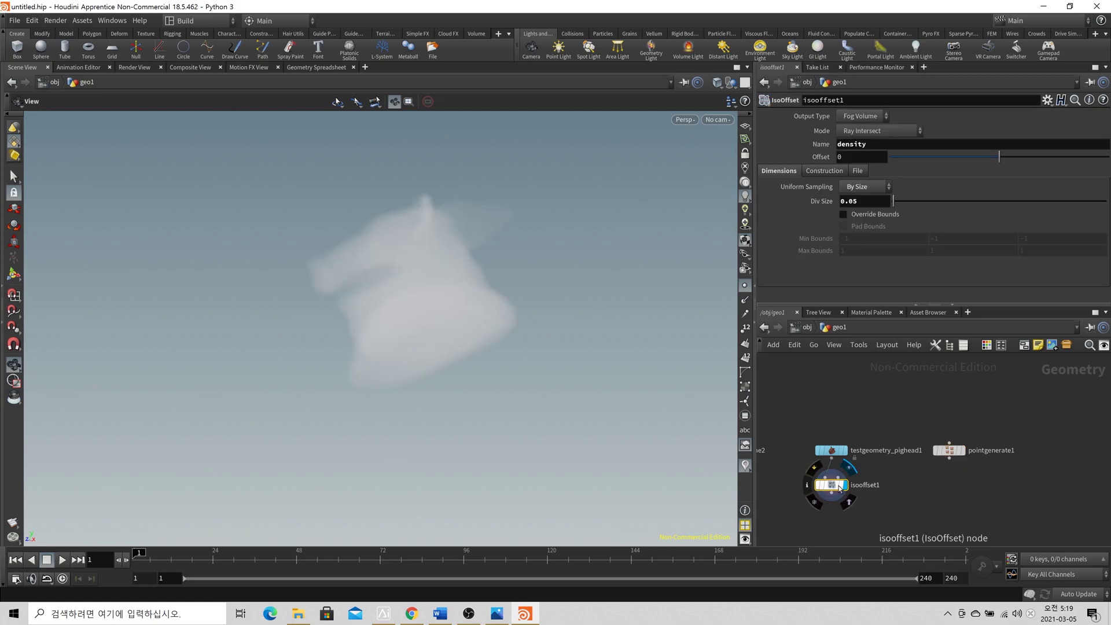
click(808, 485)
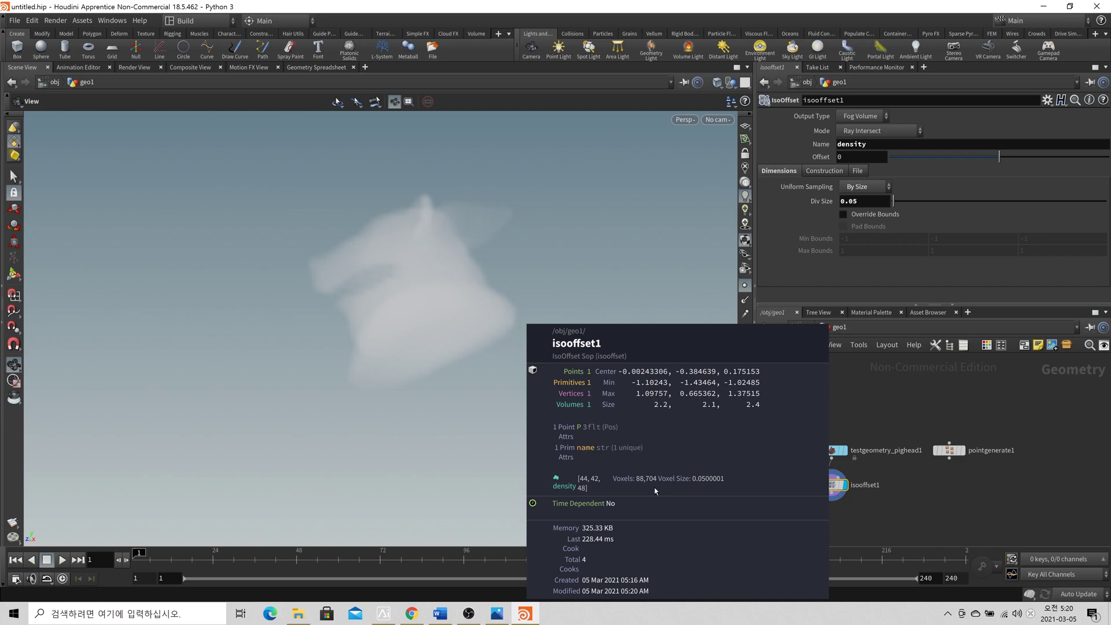
Step: Display the Point Generate node and begin its Number Of Points expression with the volumeres( function
click(951, 455)
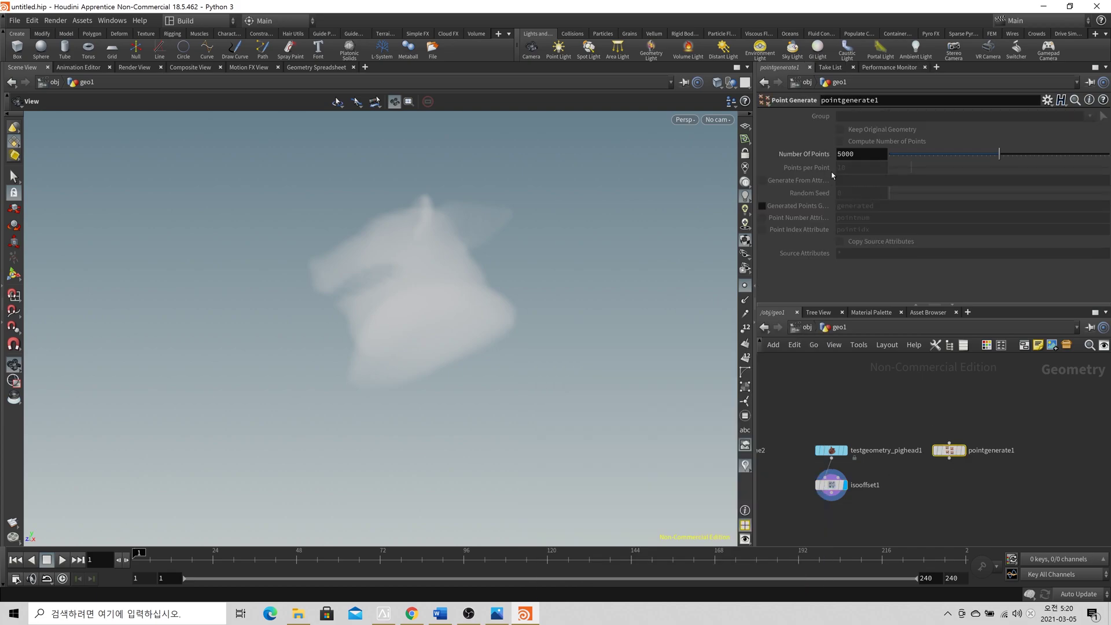
middle_click(849, 485)
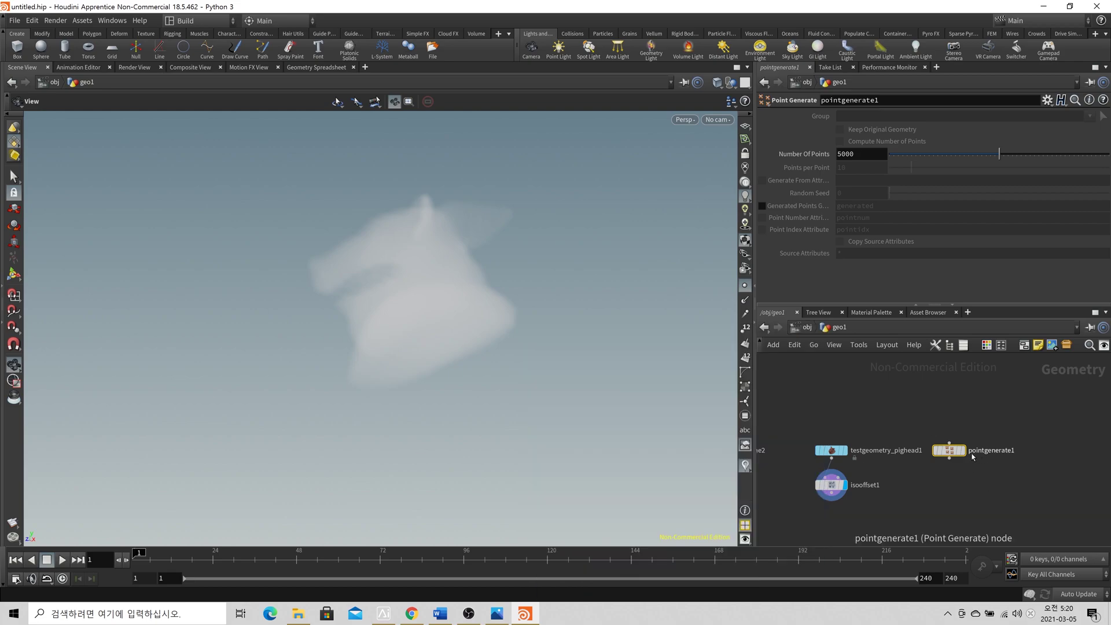
key(r)
double_click(875, 157)
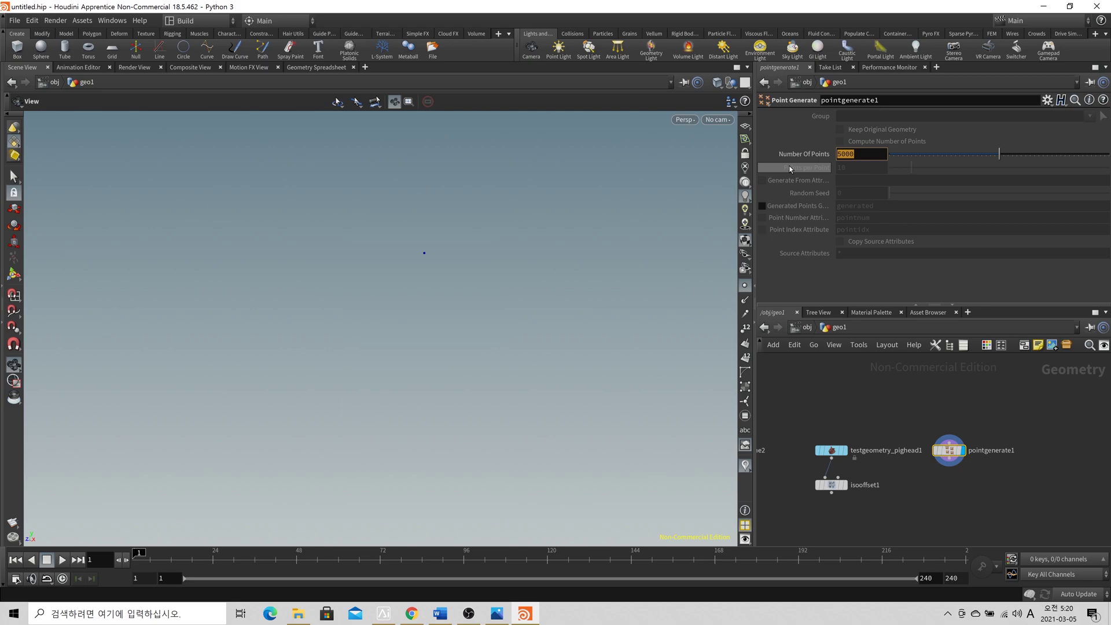
text(volumeres)
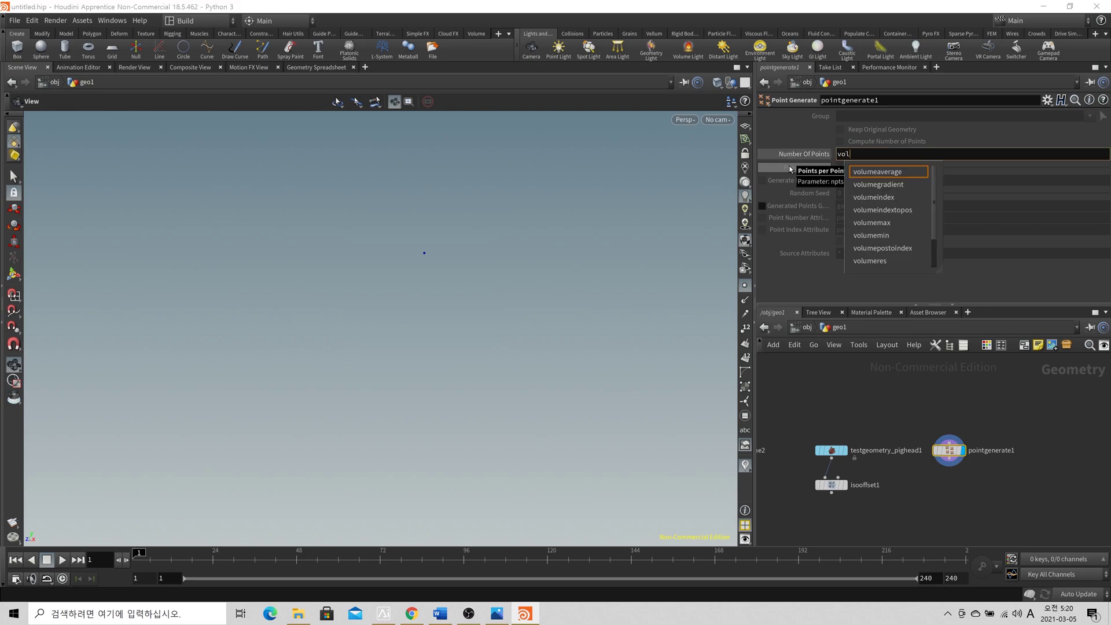
key(BackSpace)
key(BackSpace)
key(BackSpace)
text(res)
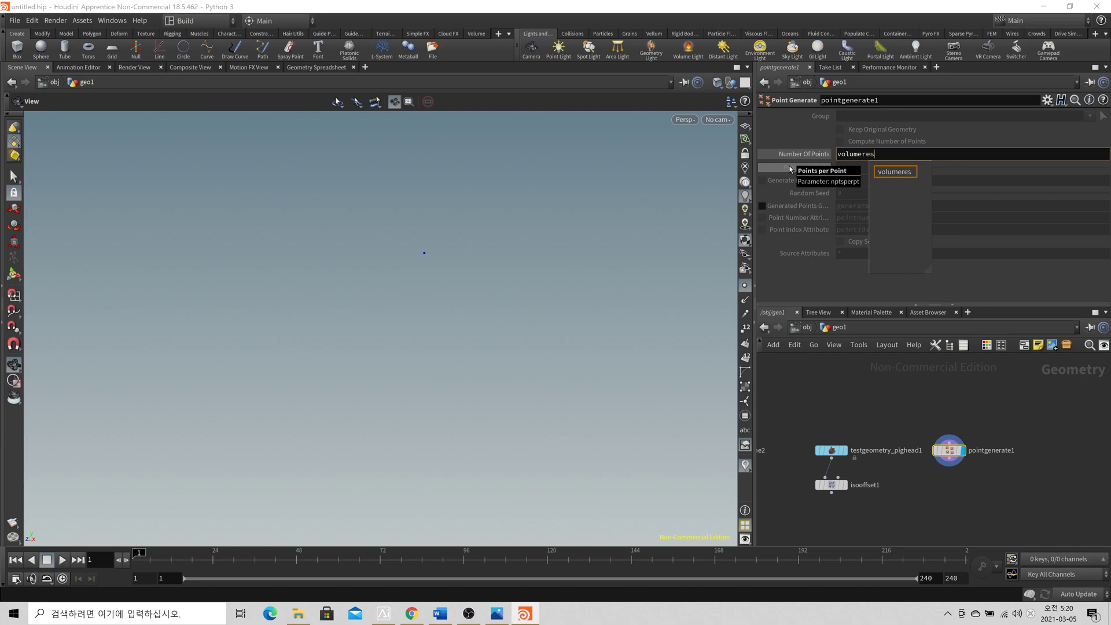
text(()
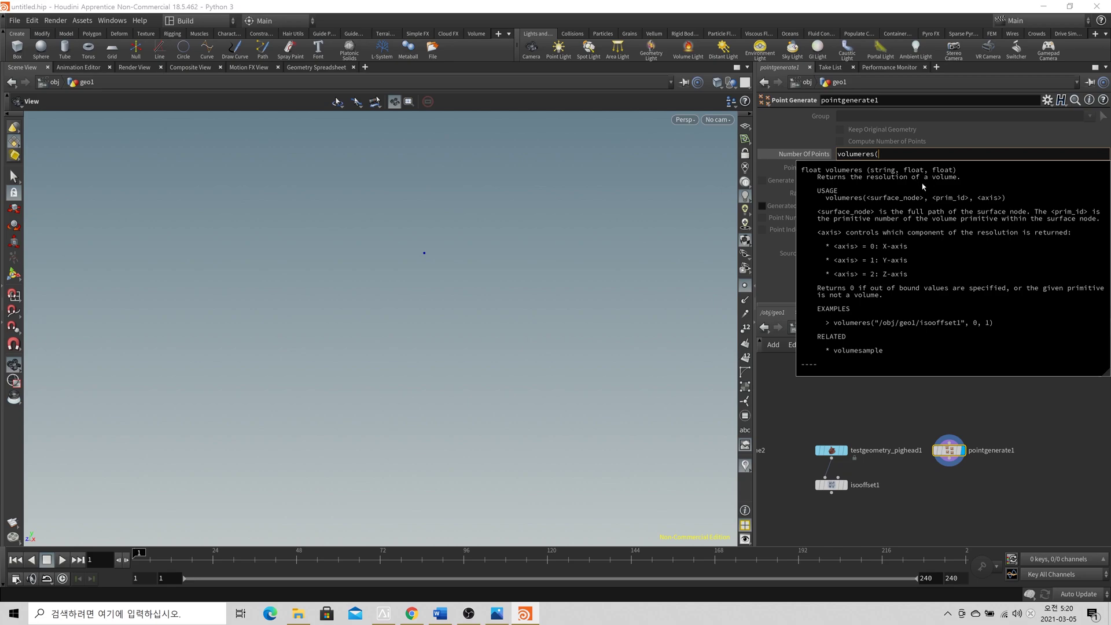
click(1023, 459)
middle_click(835, 488)
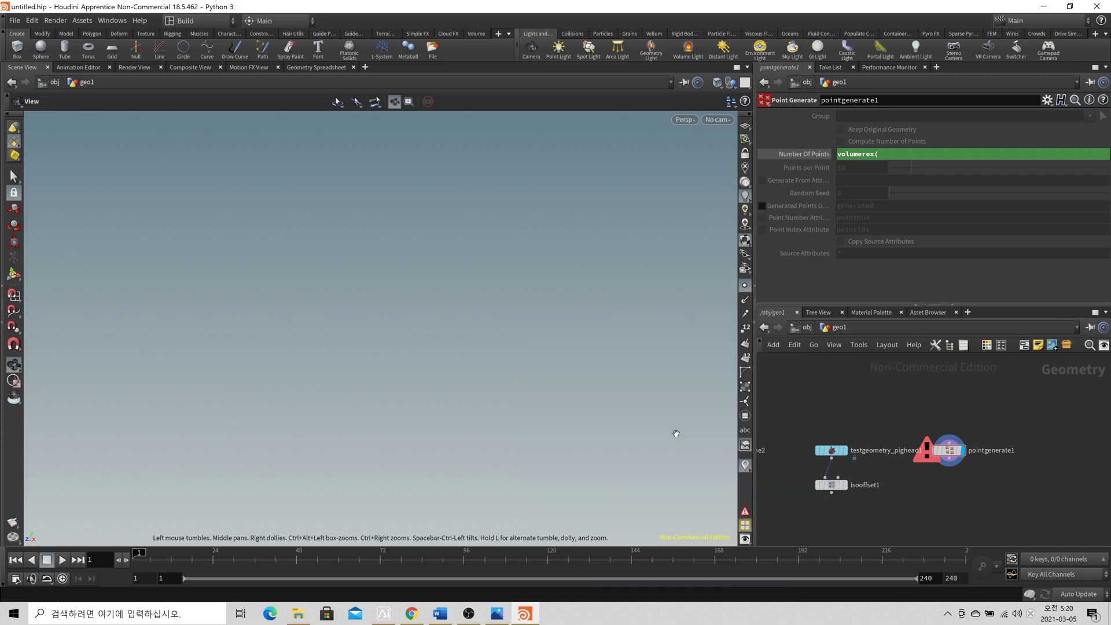
Step: Add a Null node connected below the IsoOffset node and rename it VOL
click(903, 158)
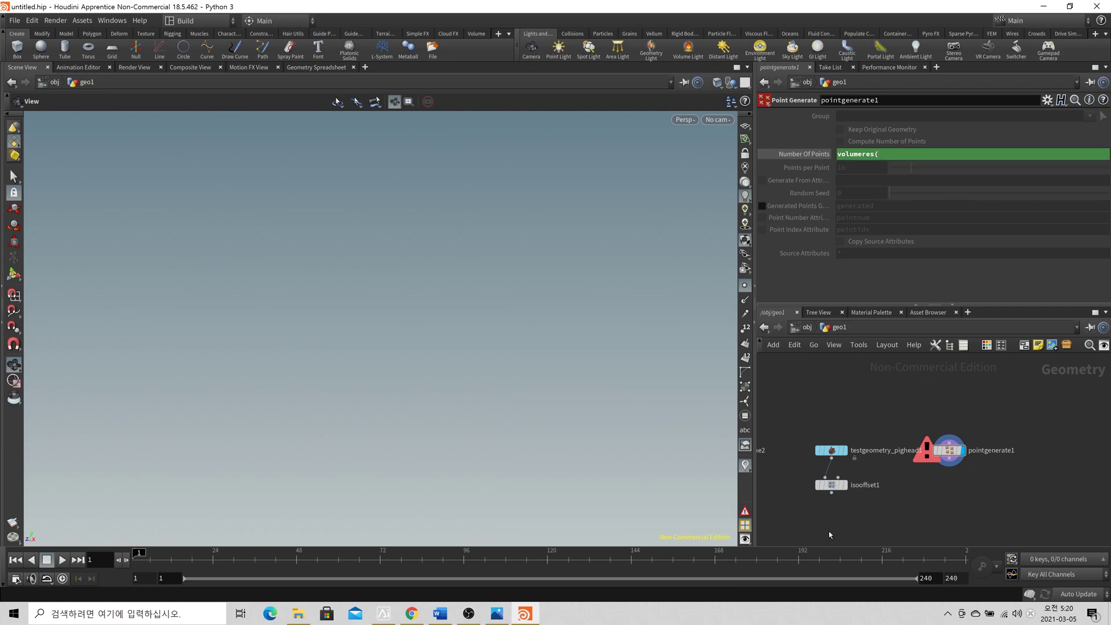
key(Tab)
key(Return)
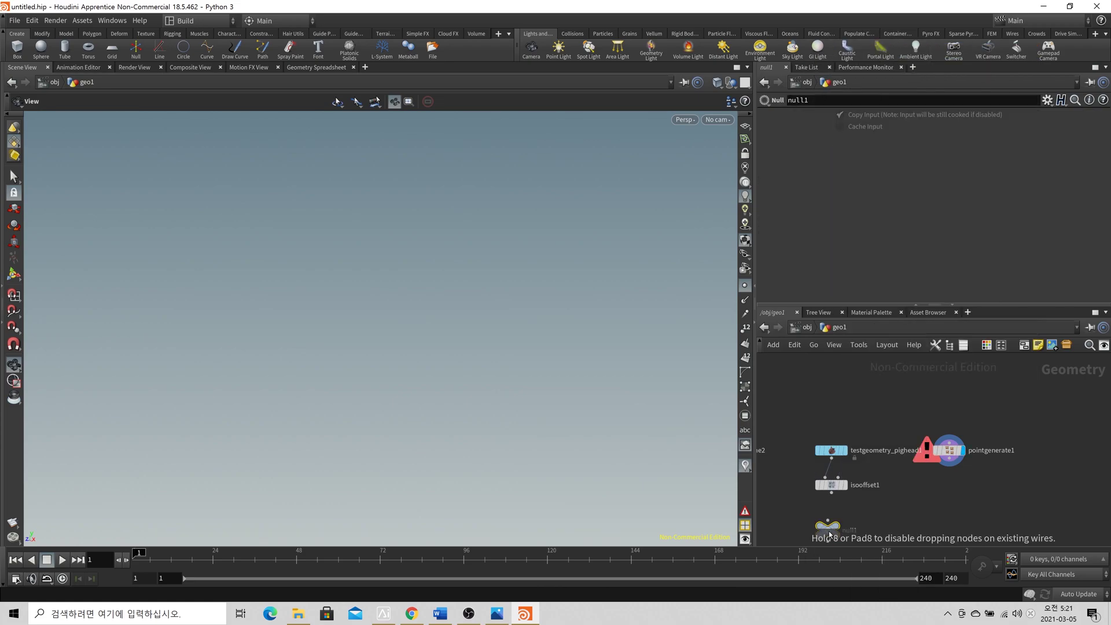
click(829, 531)
mouse_move(829, 531)
mouse_down()
mouse_move(831, 518)
mouse_move(828, 528)
mouse_up()
key(F2)
text(VOL)
key(Return)
Step: Set Point Generate's Number Of Points to volumeres("../VOL",0,0) and compare the evaluated value with VOL's resolution in its node information
click(948, 447)
click(913, 157)
text(volumeres("../)
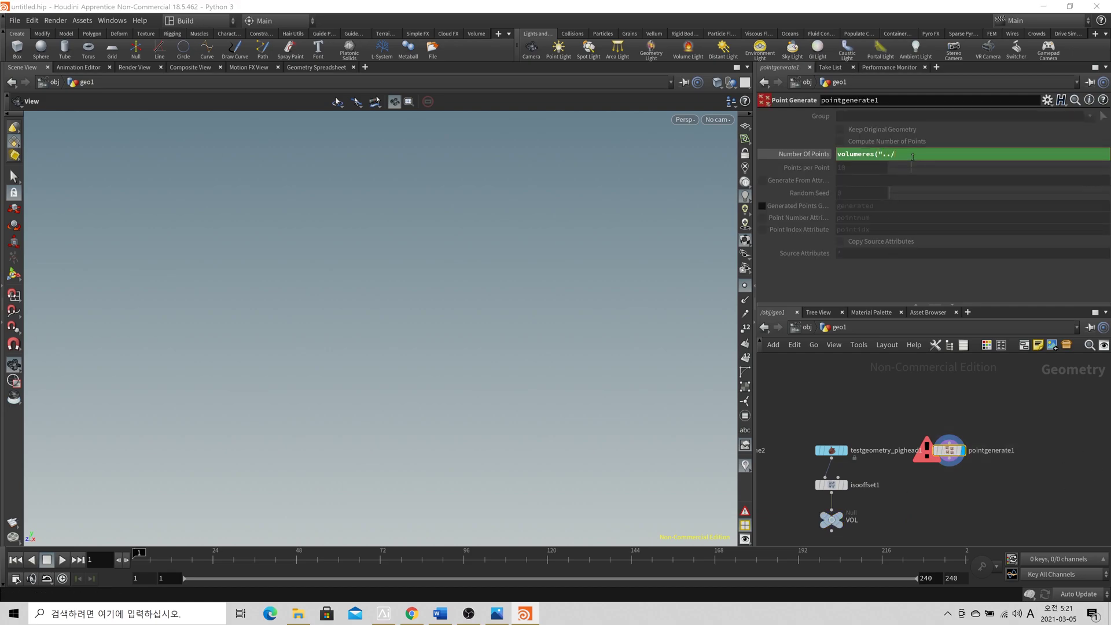
text(VO)
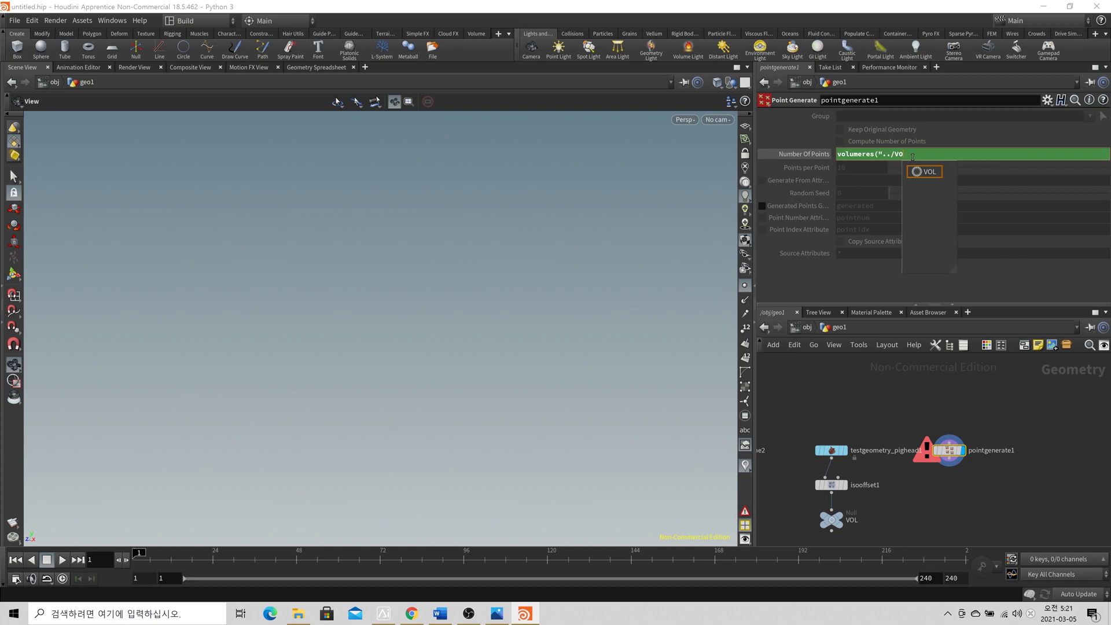
text(L",0)
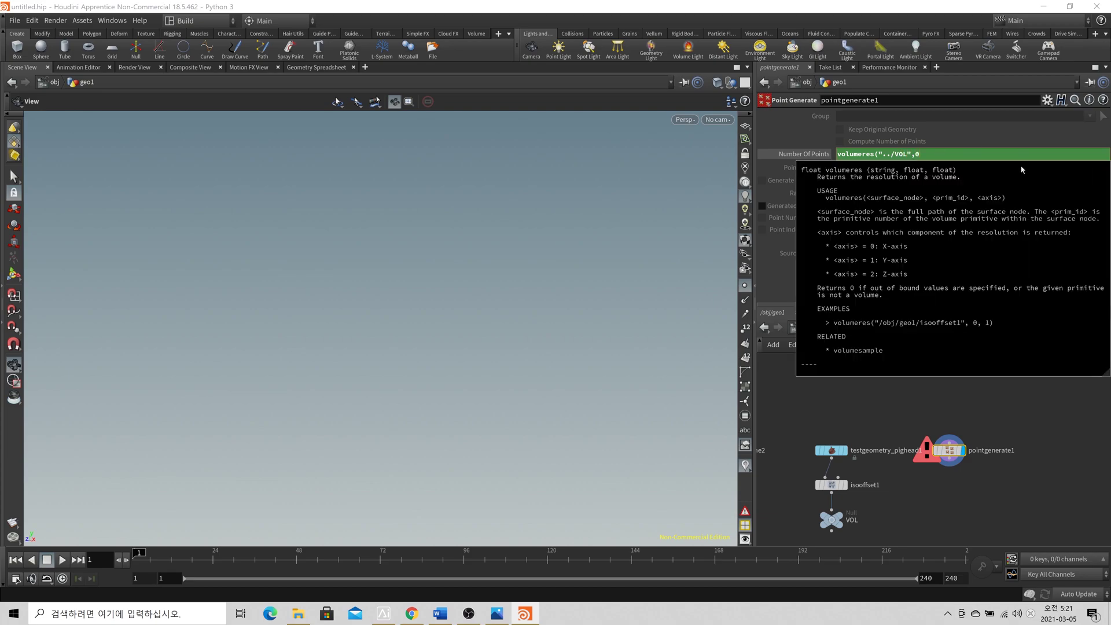
text(,0))
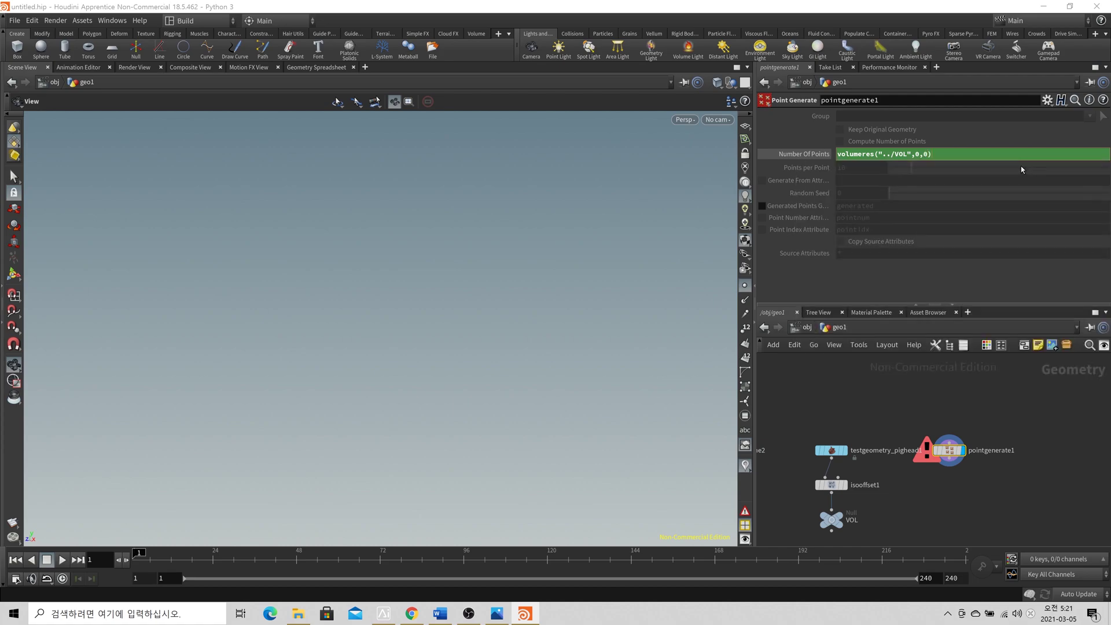
key(Return)
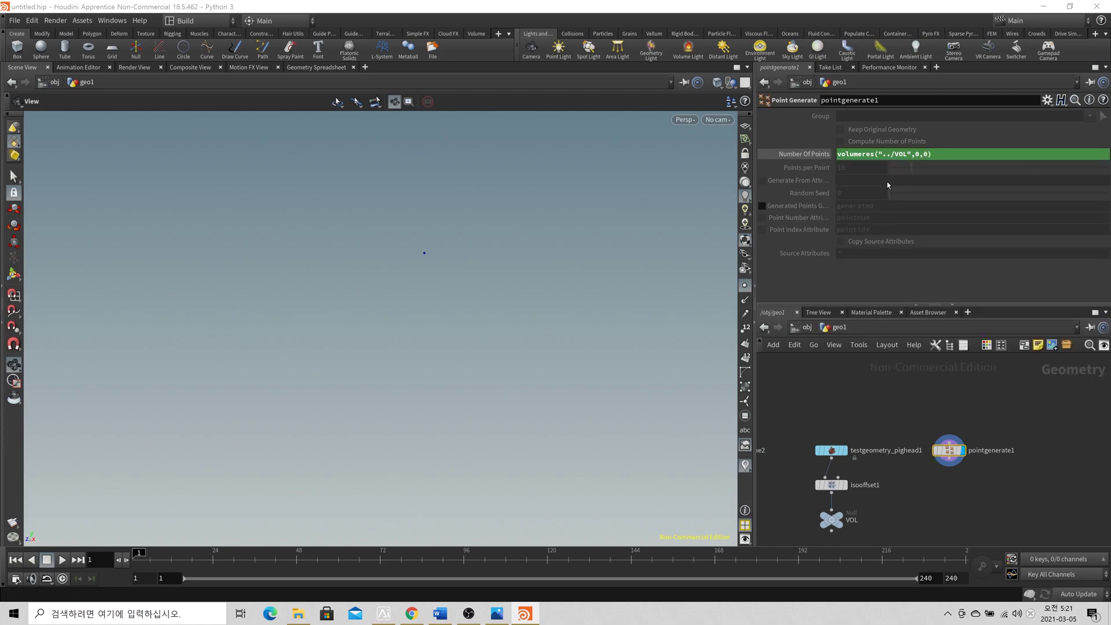
click(805, 154)
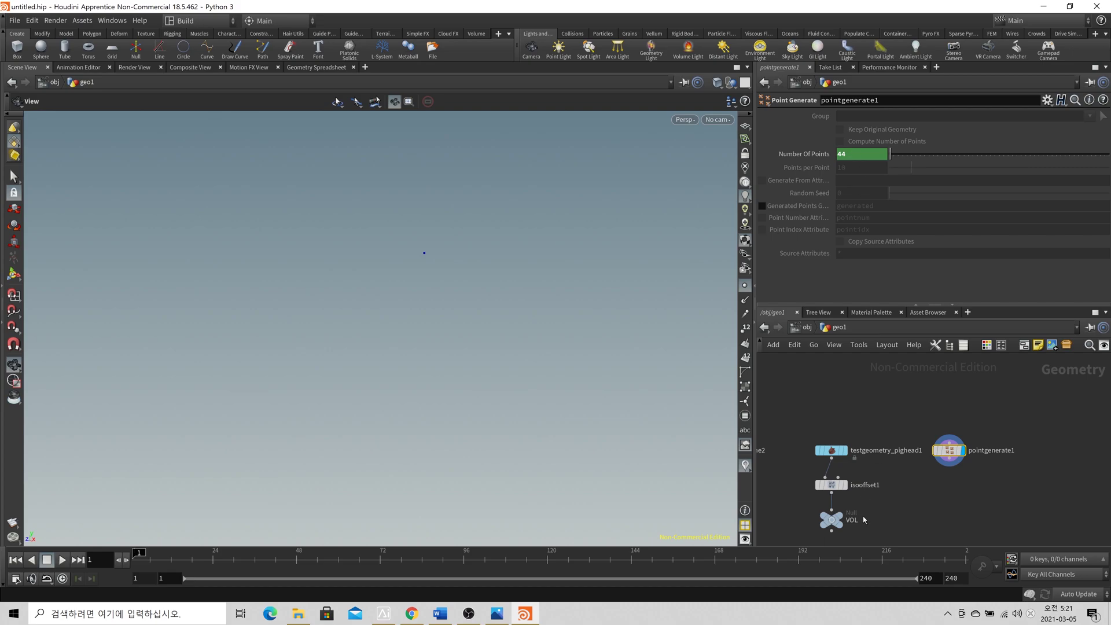
middle_click(832, 520)
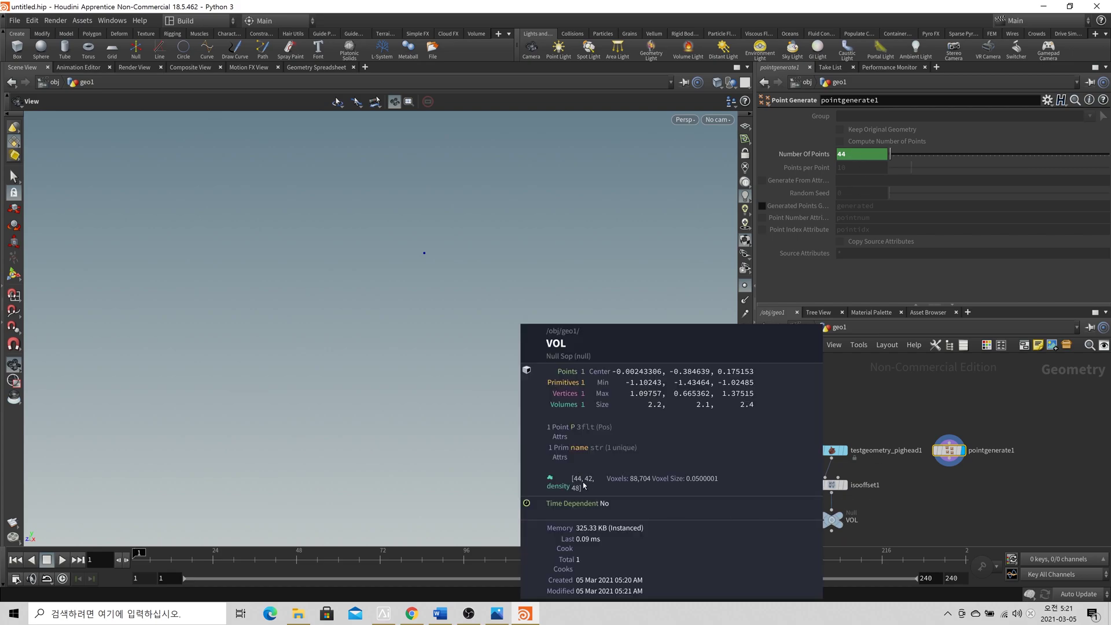
Step: Extend the Number Of Points expression by multiplying it with volumeres("../VOL",0,1) and volumeres("../VOL",0,2)
click(813, 155)
click(966, 158)
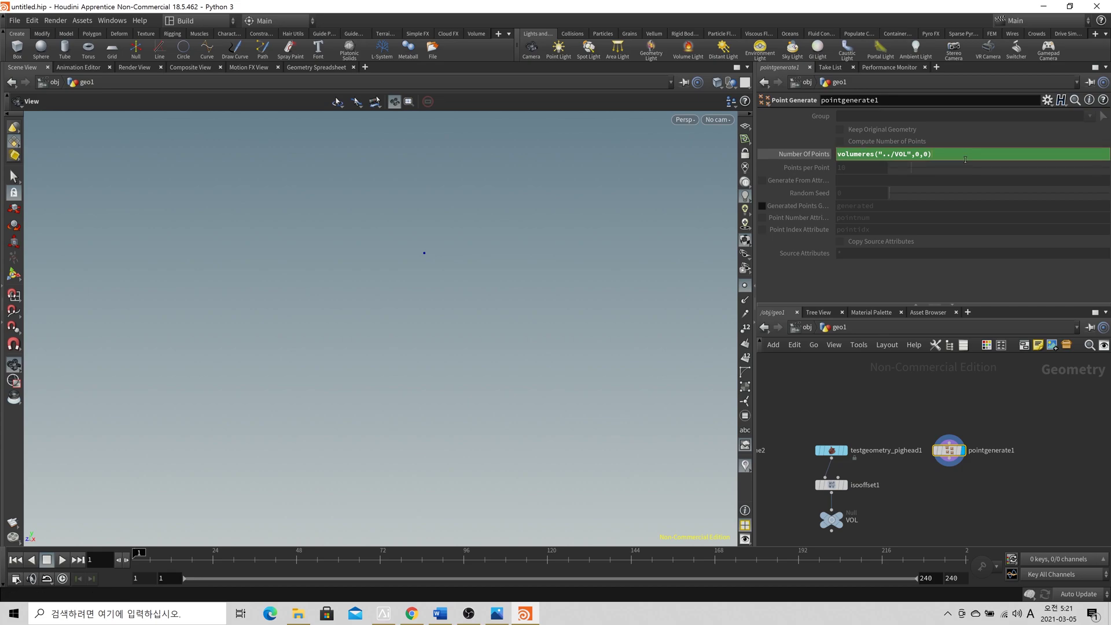
key(shift+Left)
key(shift+Left)
key(shift+Left)
key(shift+Left)
key(shift+Left)
key(shift+Left)
key(shift+Left)
key(shift+Left)
key(shift+Left)
key(shift+Left)
key(shift+Left)
key(shift+Left)
key(shift+Left)
key(shift+Left)
key(shift+Left)
key(shift+Left)
key(shift+Left)
key(shift+Left)
key(shift+Left)
key(shift+Left)
key(ctrl+c)
key(End)
key(ctrl+v)
key(Left)
key(BackSpace)
text(1)
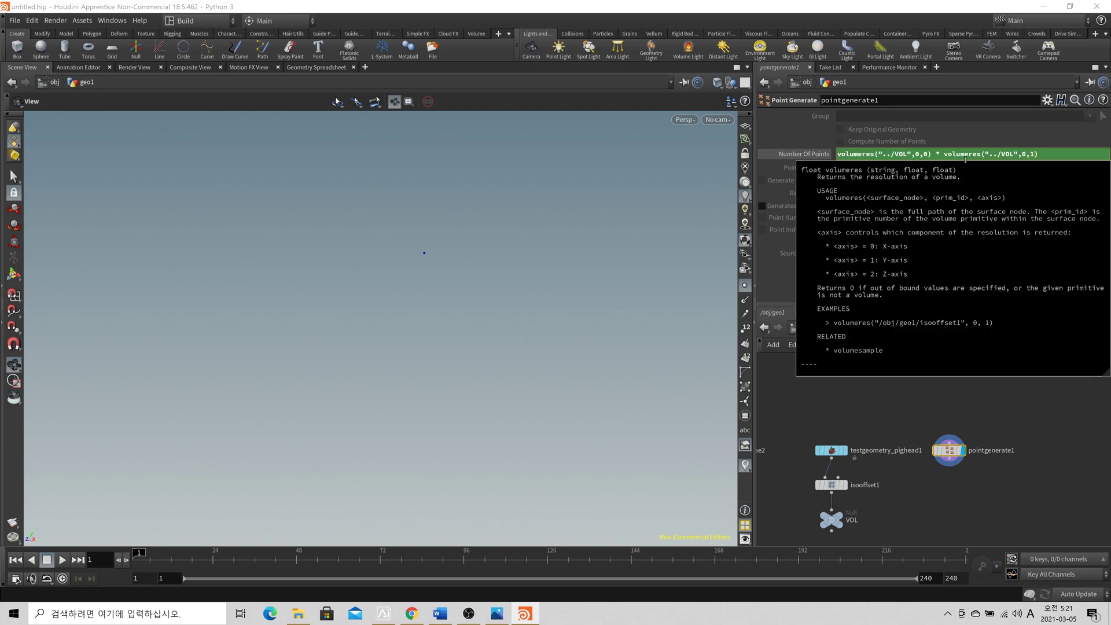
key(ctrl+v)
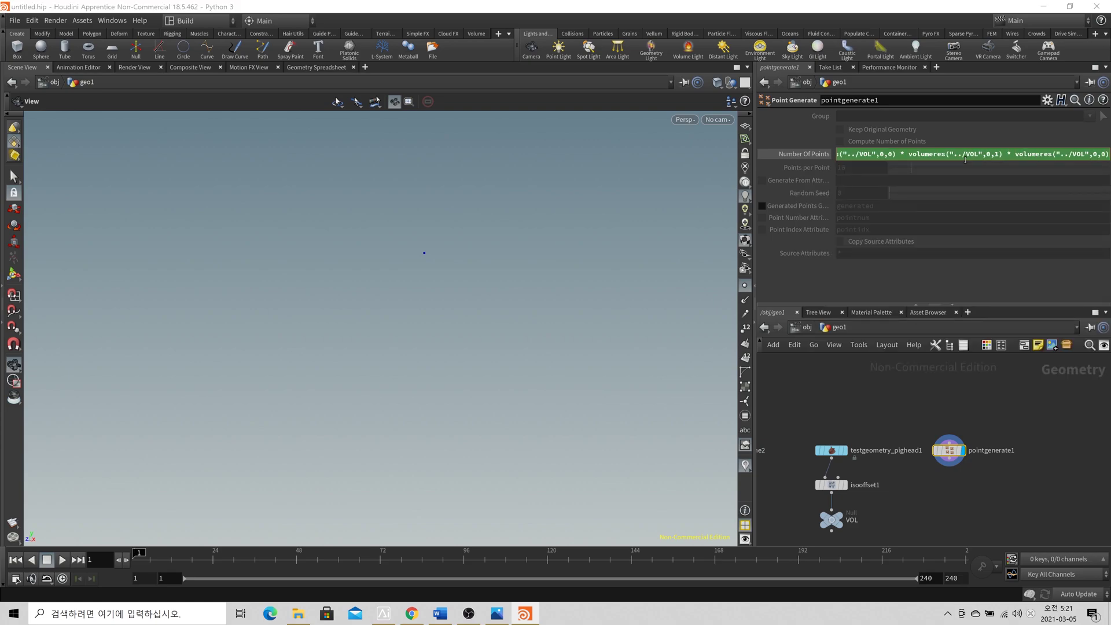
key(Left)
key(BackSpace)
text(2)
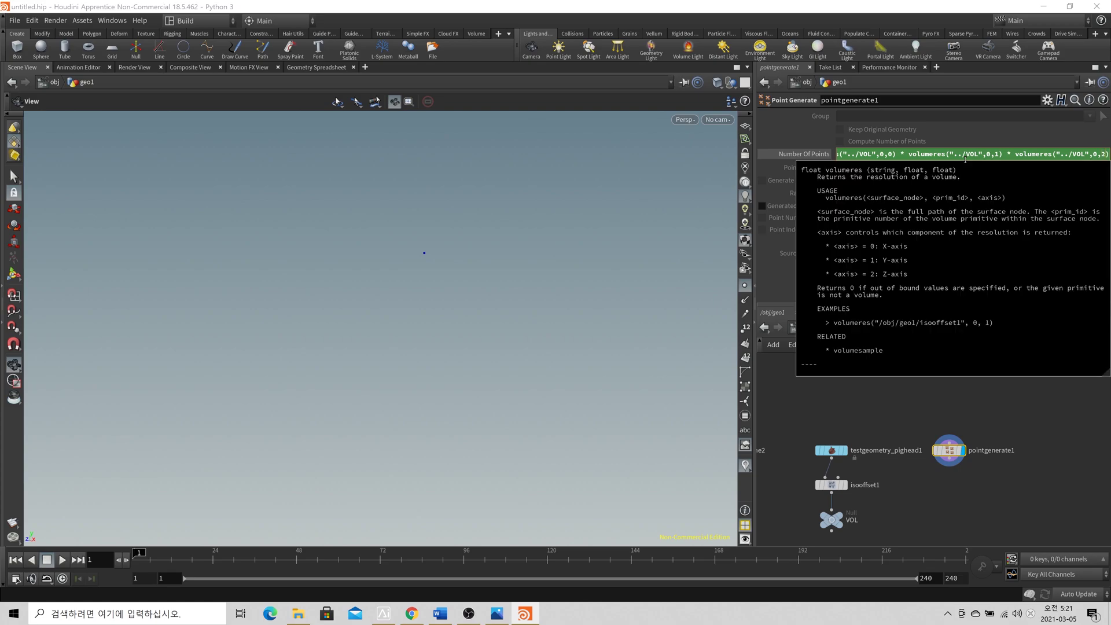
key(Return)
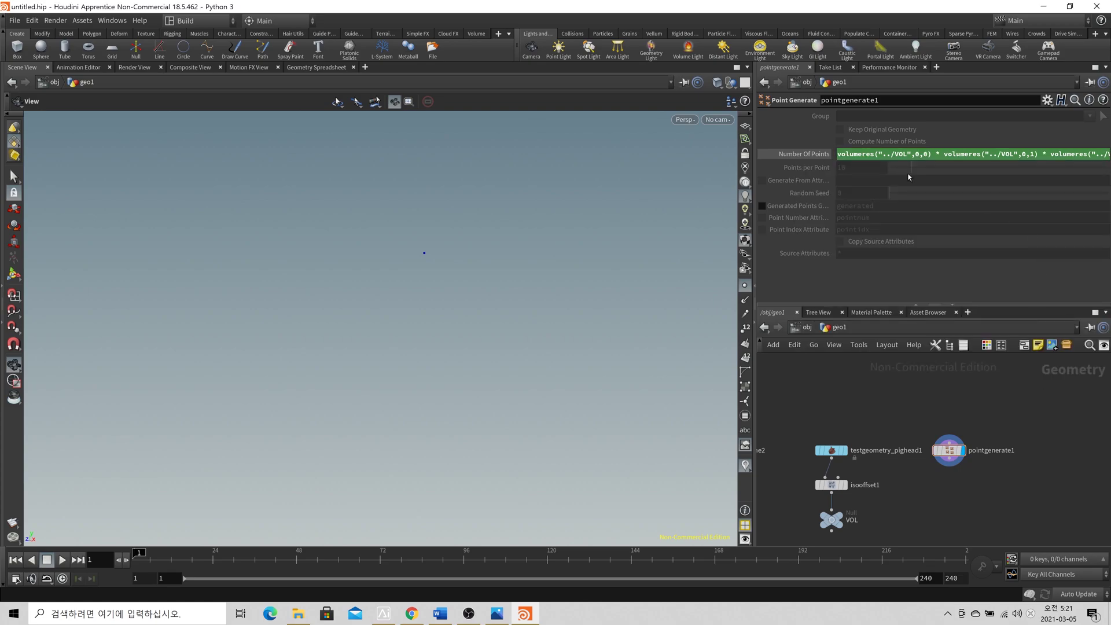
Step: Compare Point Generate's evaluated number of points with the VOL node's voxel count, and display the VOL volume
click(809, 157)
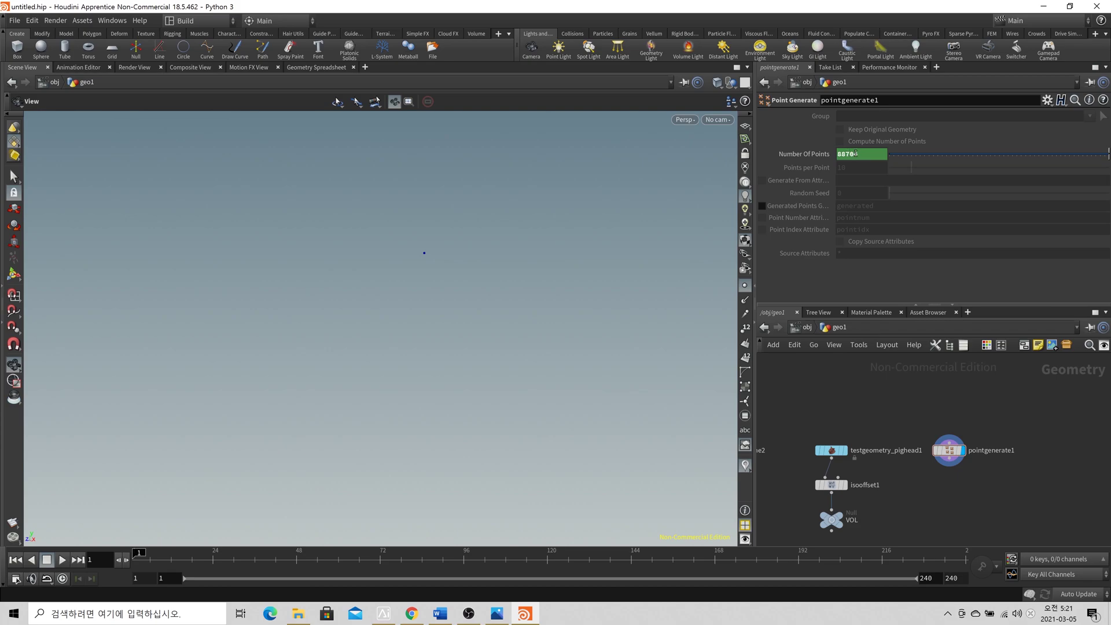
click(832, 520)
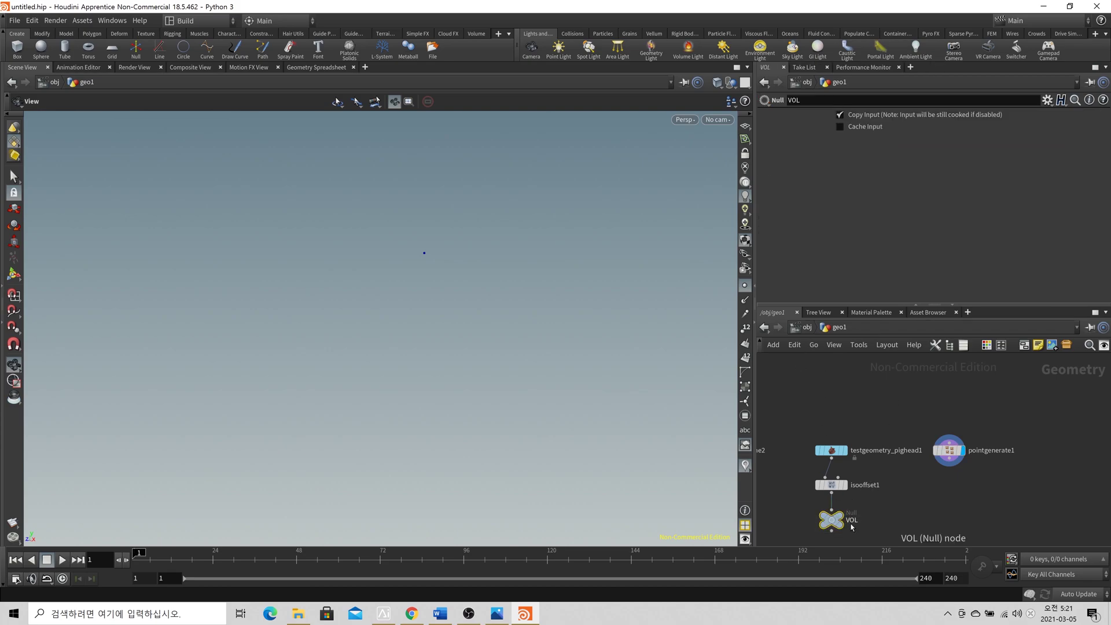
middle_click(832, 520)
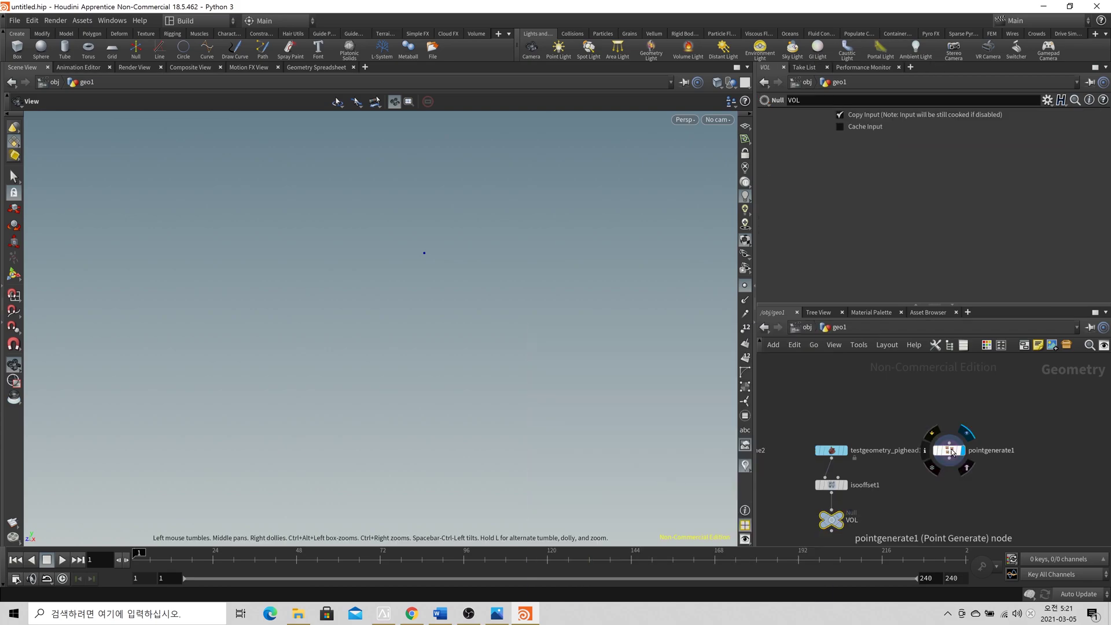
click(948, 451)
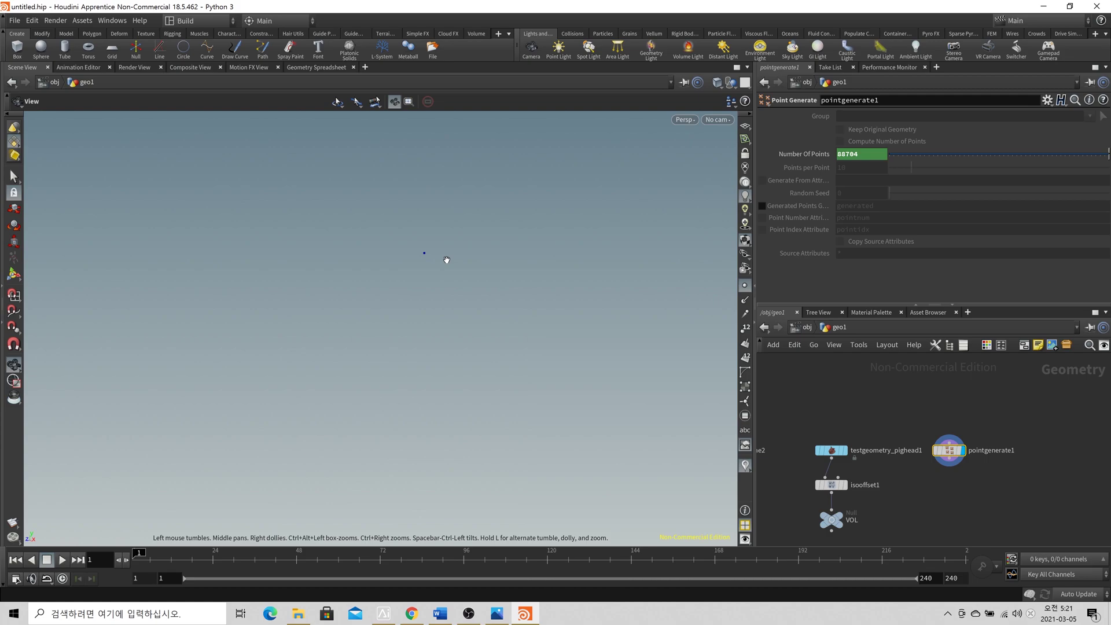
scroll(985, 485, down, 3)
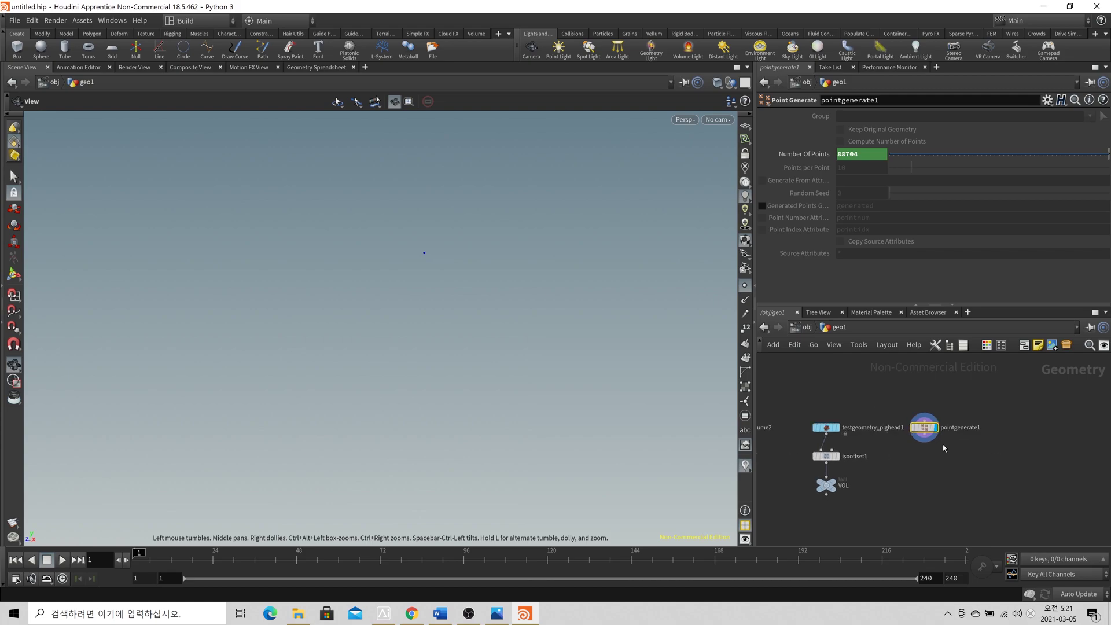
click(834, 481)
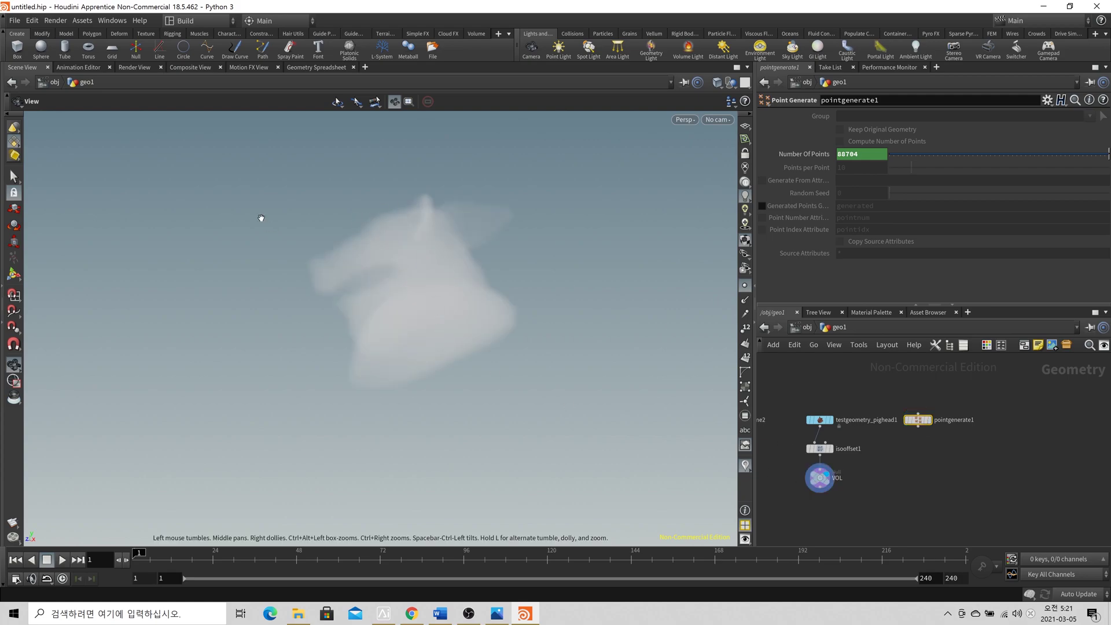
drag(863, 502, 775, 456)
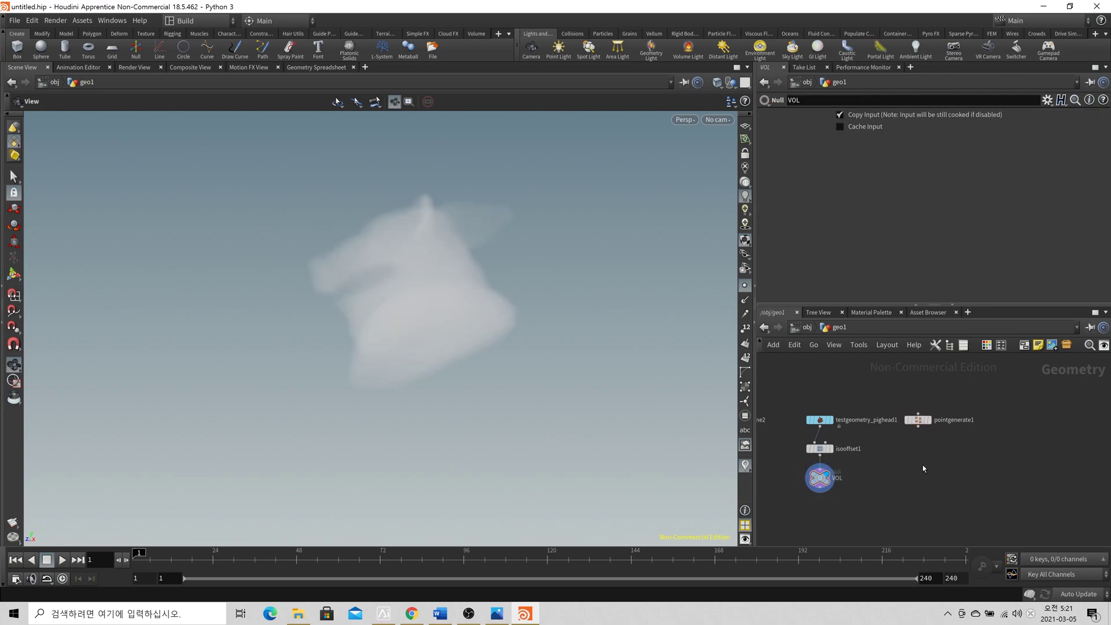
Step: Add an Attribute Wrangle node below Point Generate, connect the two, and display the wrangle
key(Tab)
text(attributw)
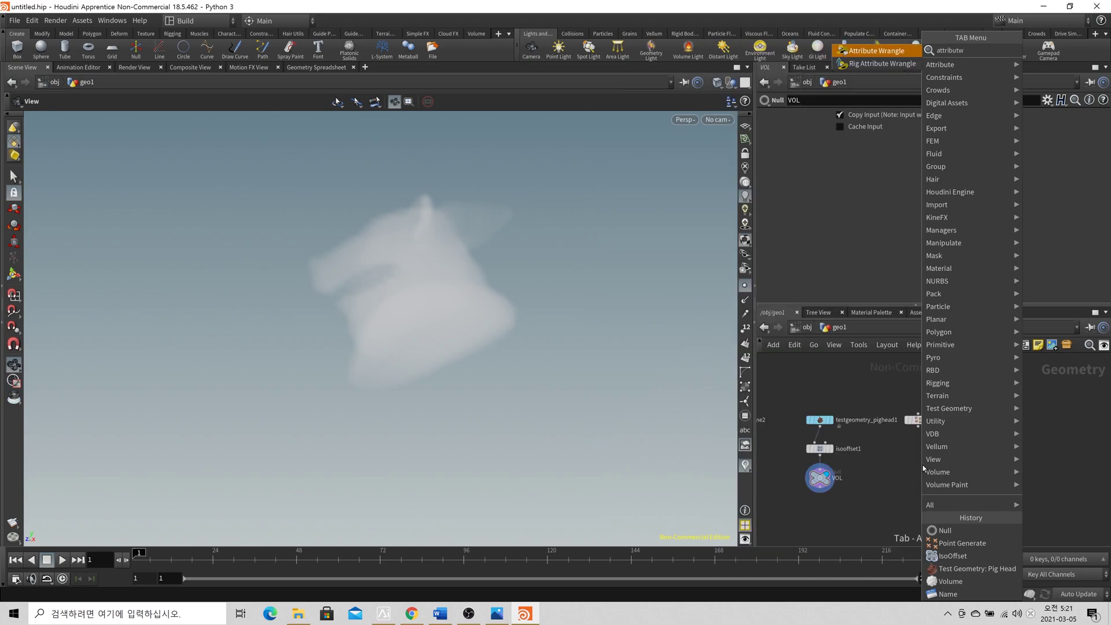
key(Return)
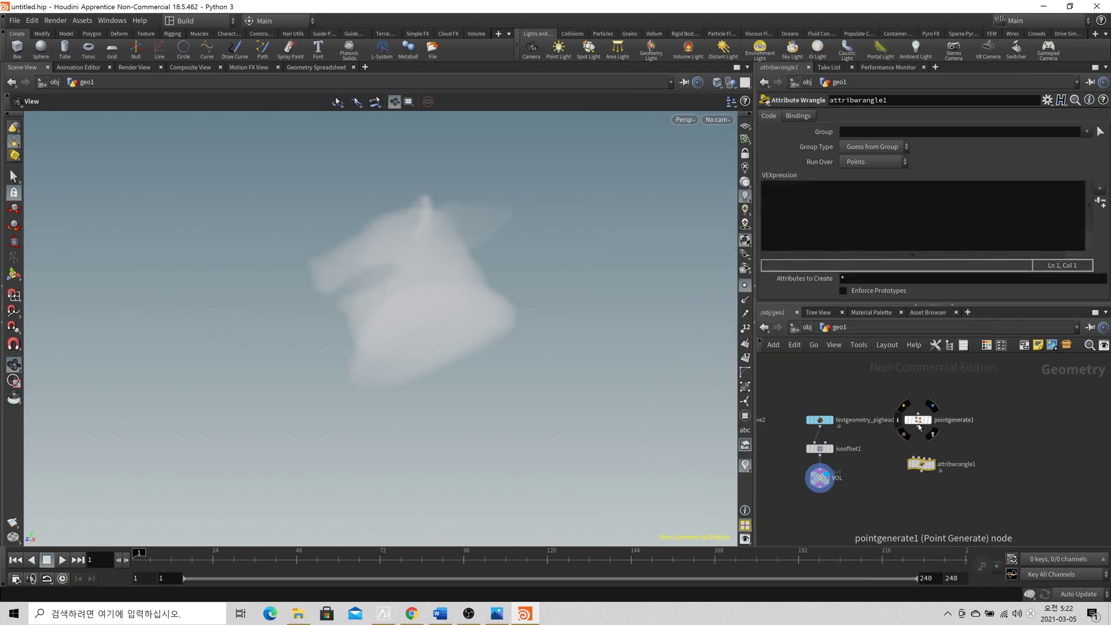
mouse_move(913, 455)
mouse_down()
mouse_move(929, 440)
mouse_move(919, 434)
mouse_move(913, 461)
mouse_up()
click(913, 458)
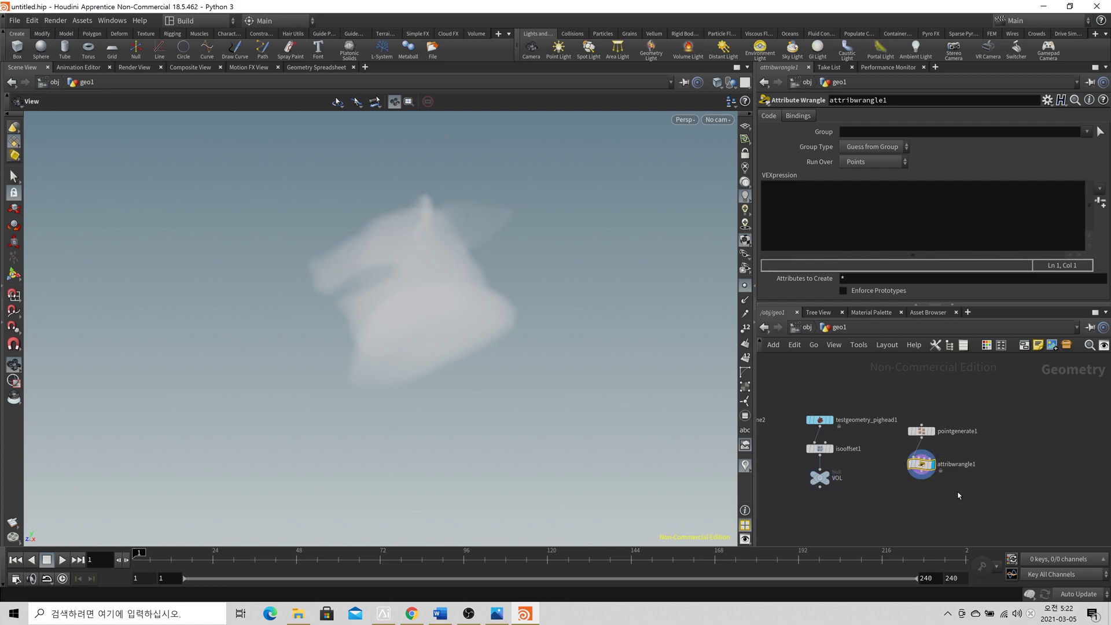
click(934, 464)
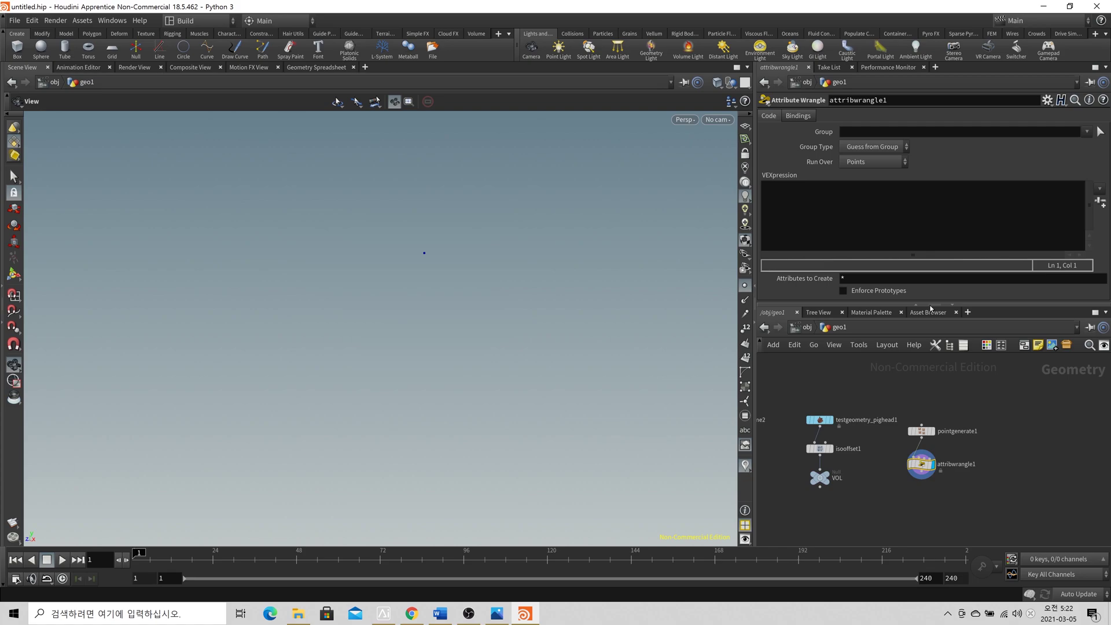
Step: Start the wrangle's VEX code by declaring vector res with the volumeres function: vector res = volumeres(
click(864, 195)
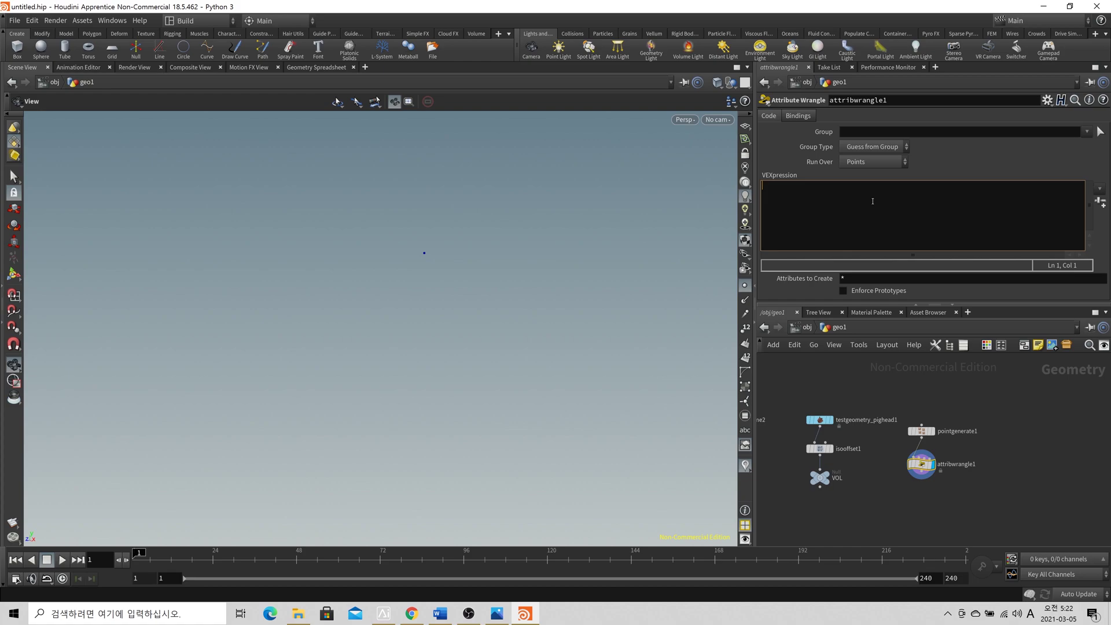
text(vector rs)
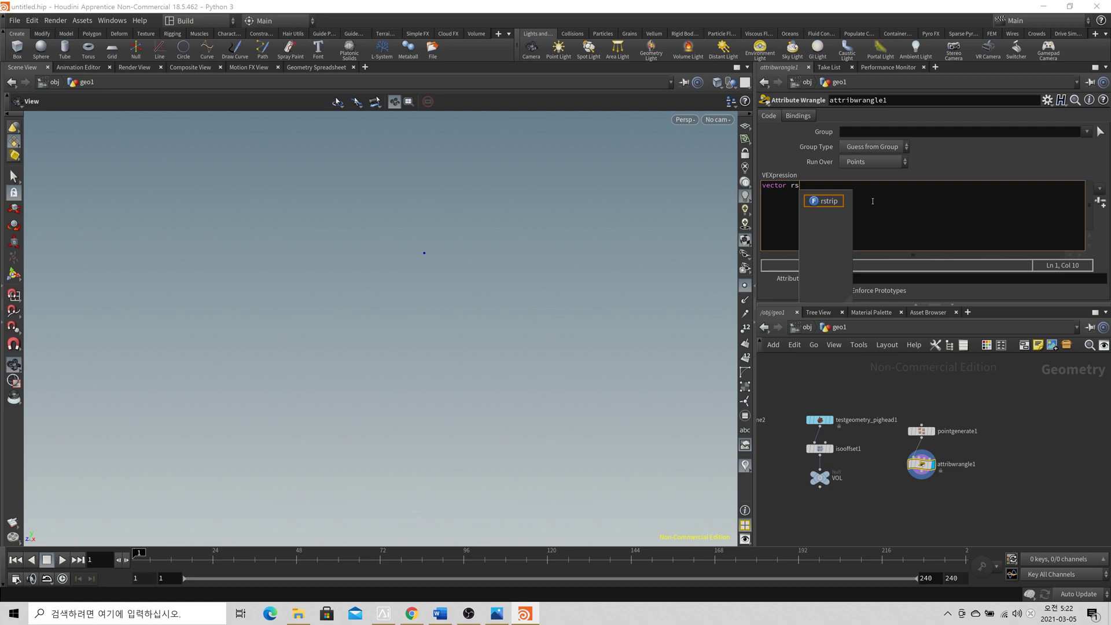
key(BackSpace)
text(es)
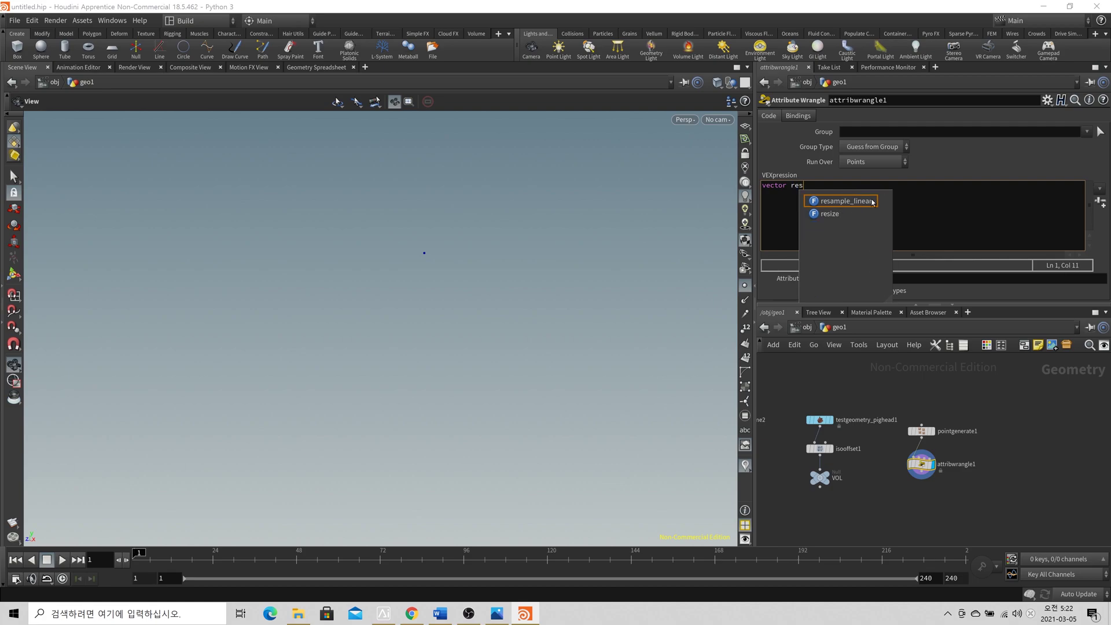
text( =)
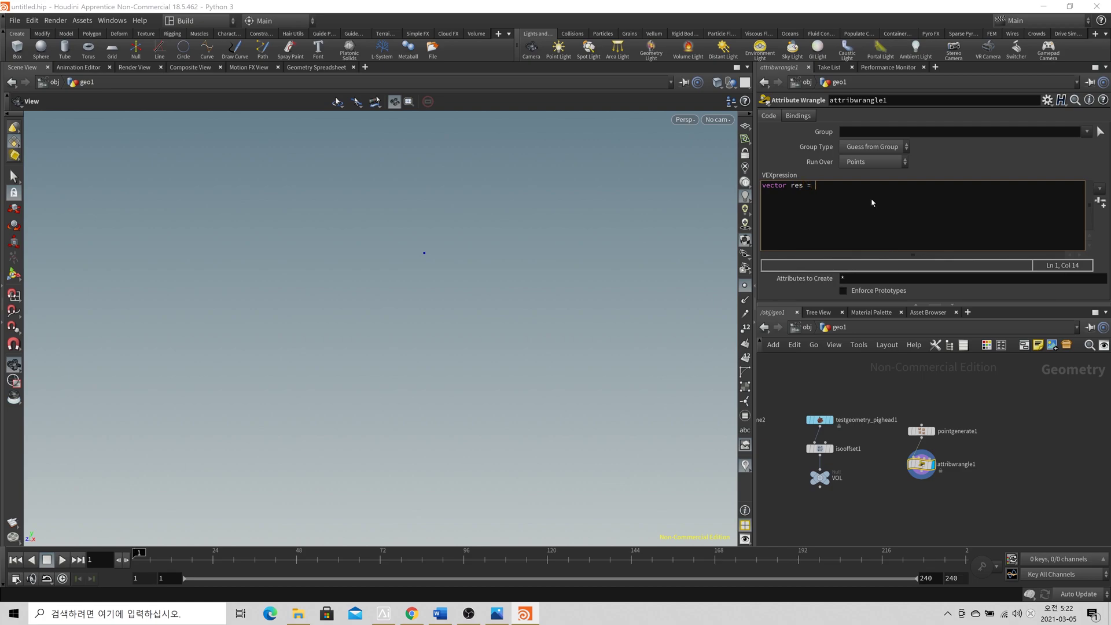
text( volumeres)
click(873, 202)
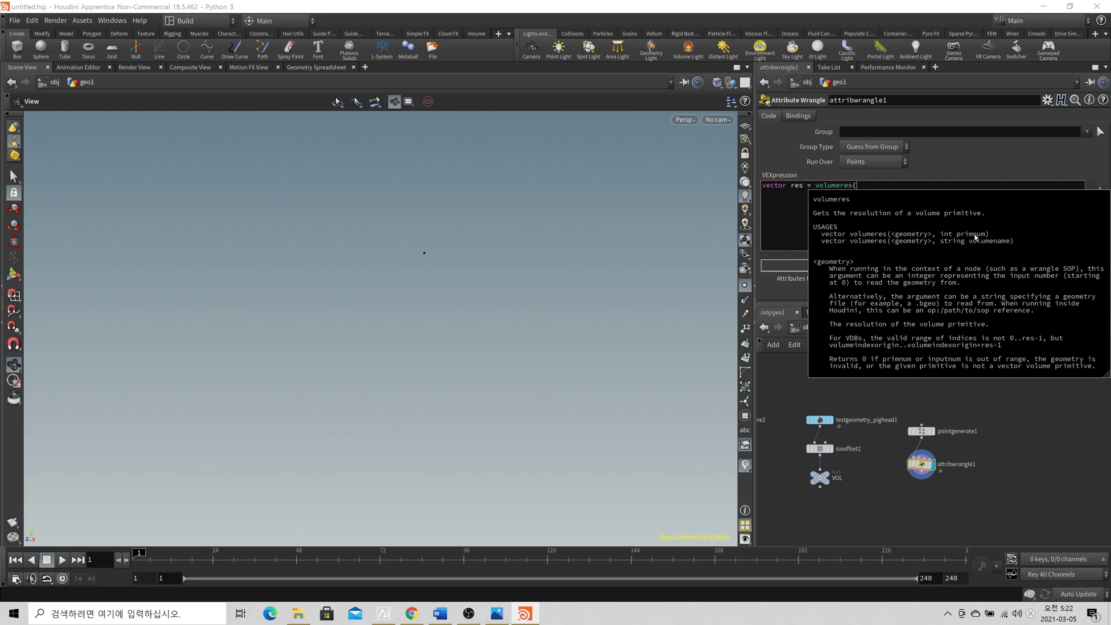
Step: Connect the VOL node to the Attribute Wrangle's second input and move the wrangle lower in the network
click(946, 493)
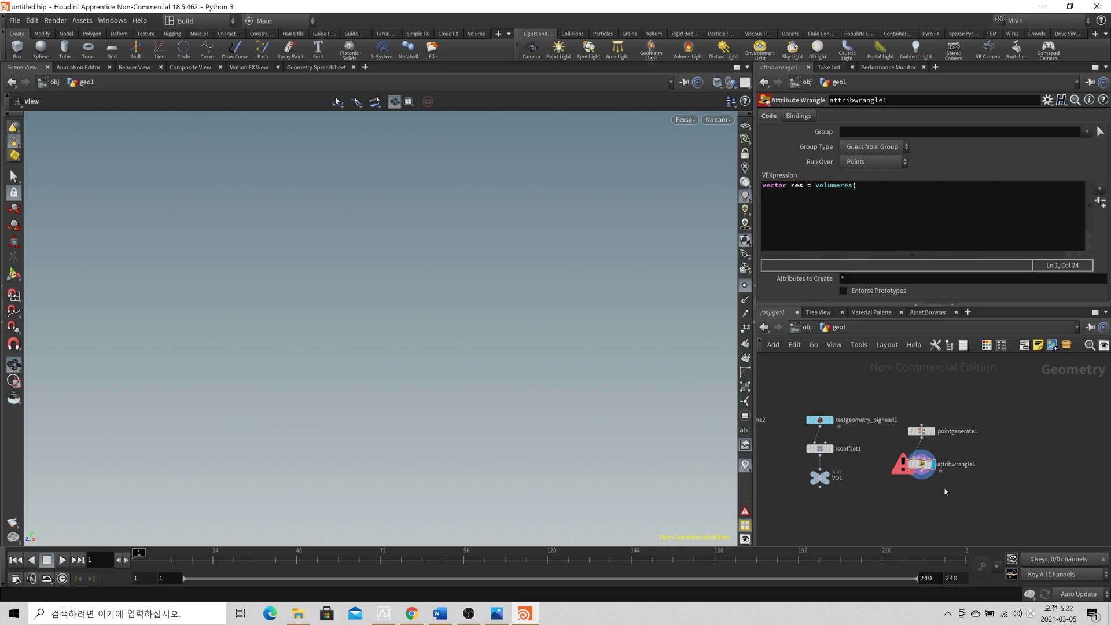
click(821, 488)
click(922, 465)
drag(922, 465, 918, 506)
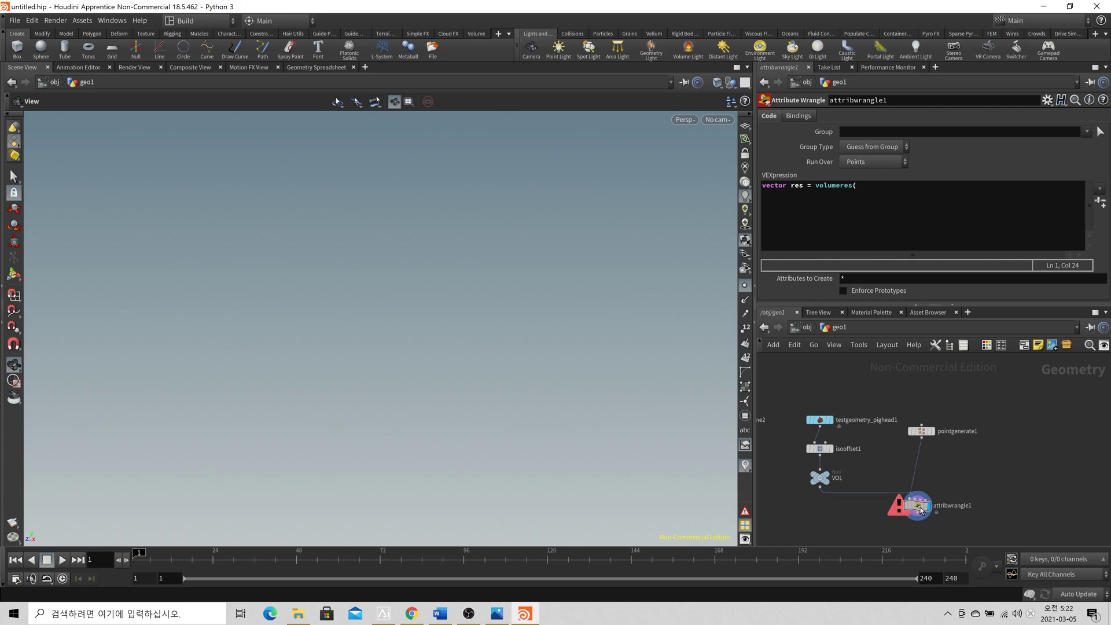
Step: Complete the res declaration in the wrangle code as vector res = volumeres(1, 0);
click(886, 208)
text(1, 0)
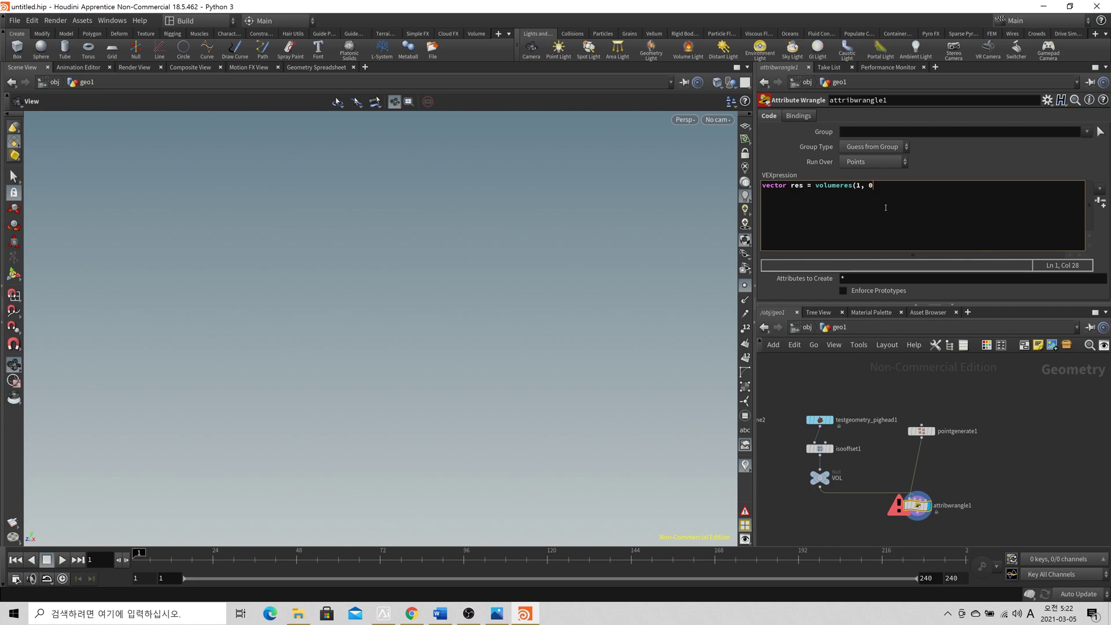
text(;)
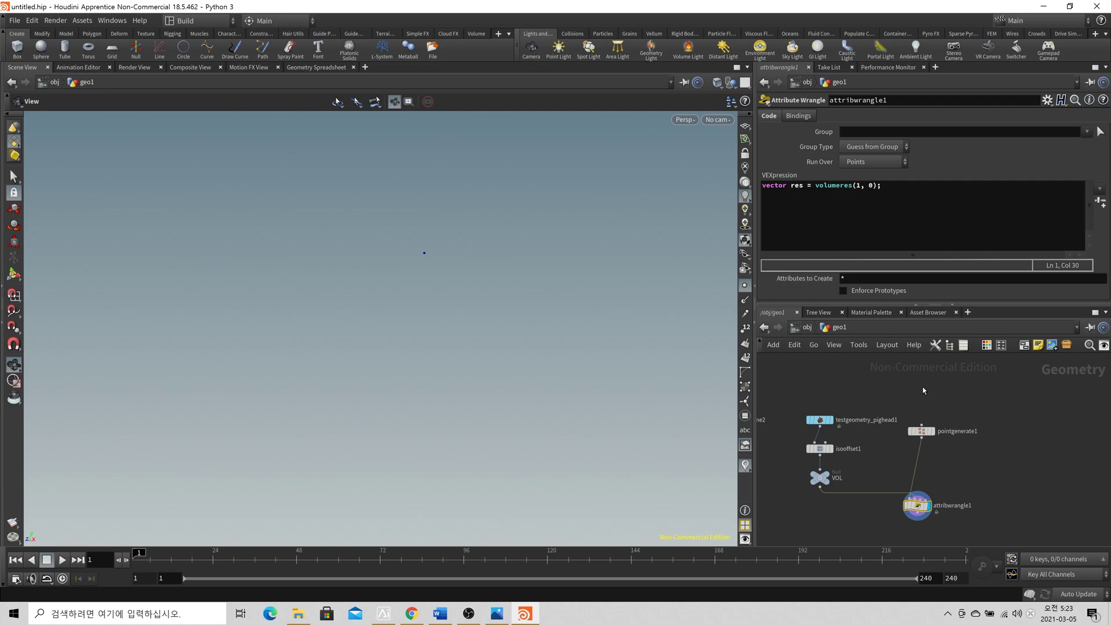
Step: Reposition the Attribute Wrangle below its inputs and check Point Generate's point count in its node information
middle_drag(945, 502, 933, 457)
drag(908, 462, 899, 487)
click(888, 387)
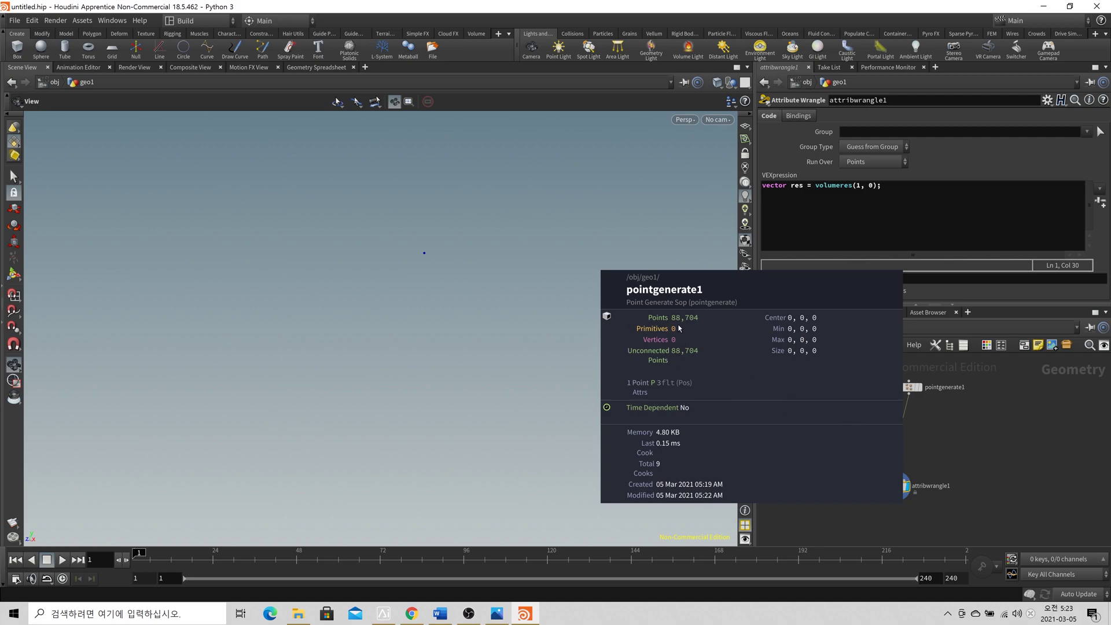
click(912, 389)
middle_drag(908, 392, 709, 334)
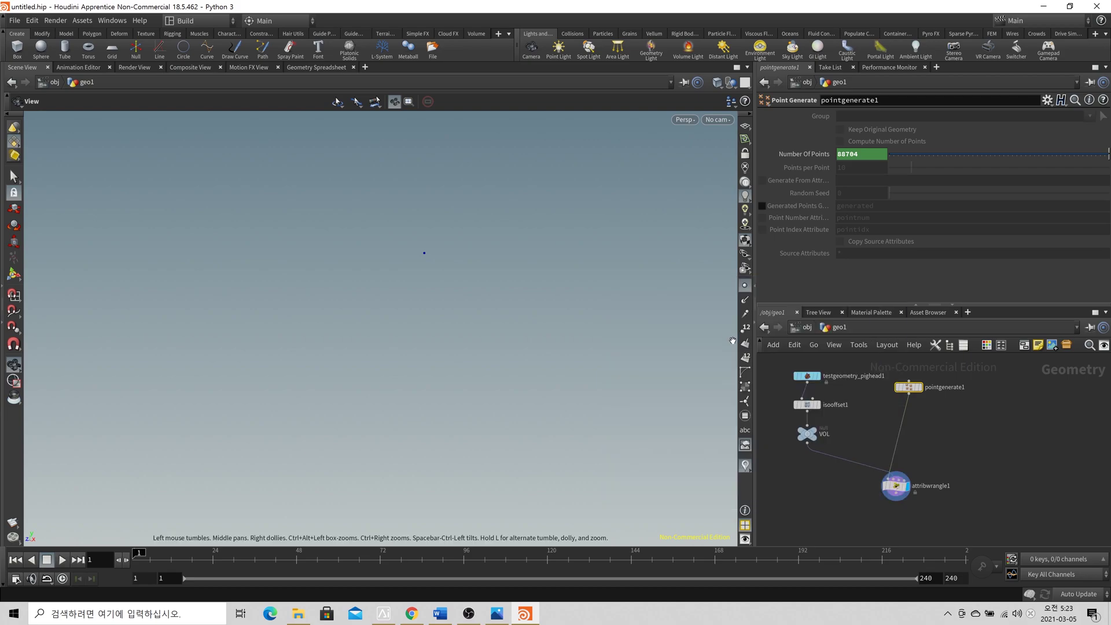
click(889, 483)
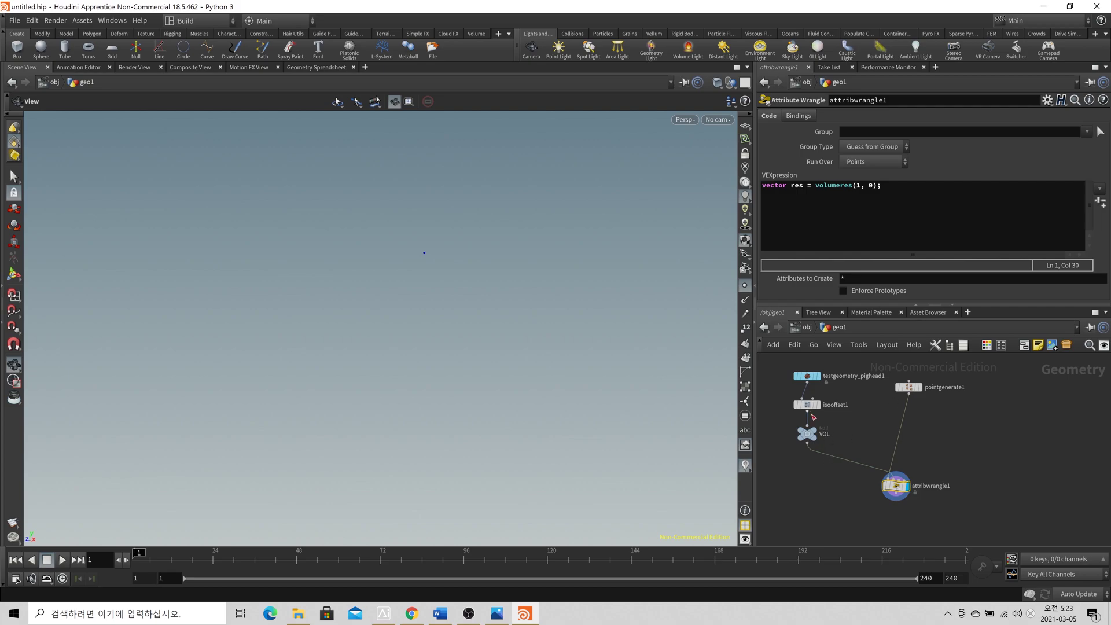
Step: Display the VOL volume, then examine the voxel diagram 01_voxel.jpg in Photos and return to Houdini
click(811, 434)
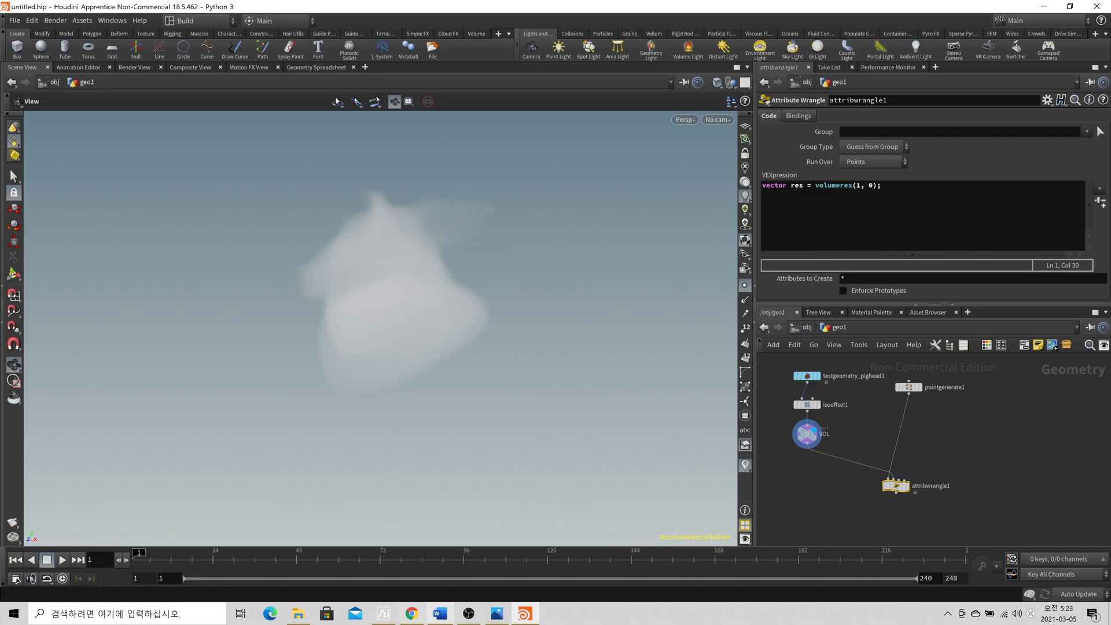
click(498, 614)
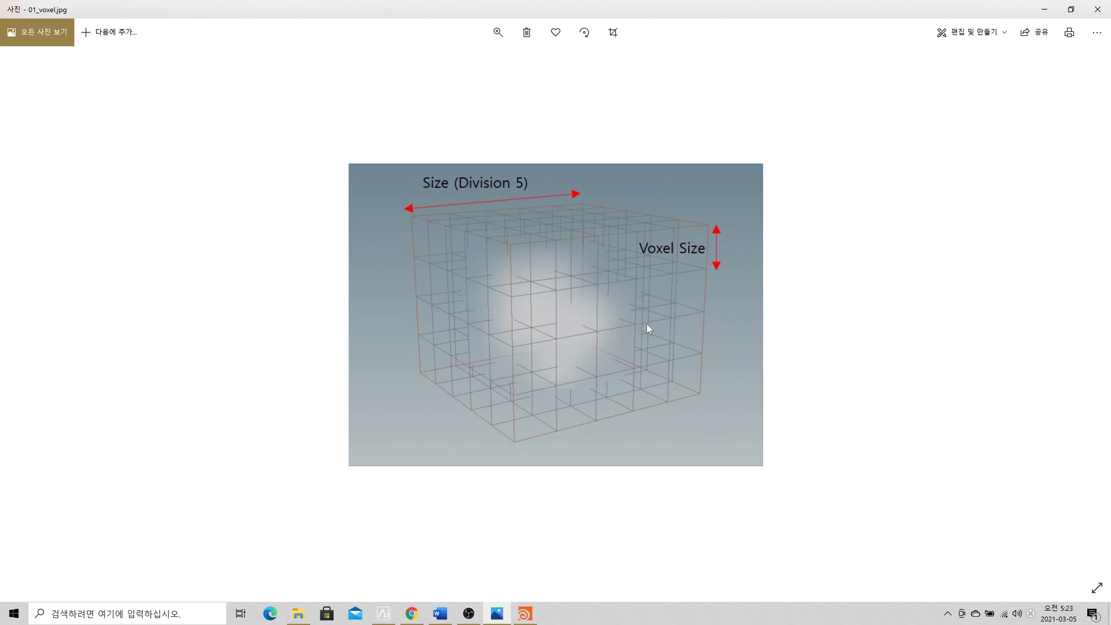
key(alt+Tab)
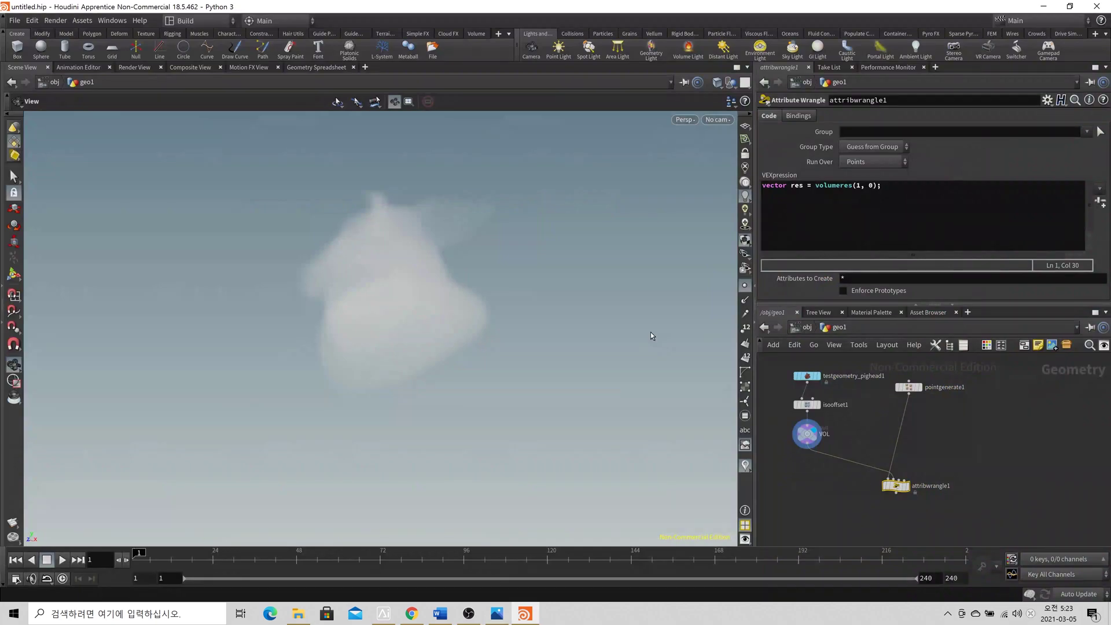
click(917, 223)
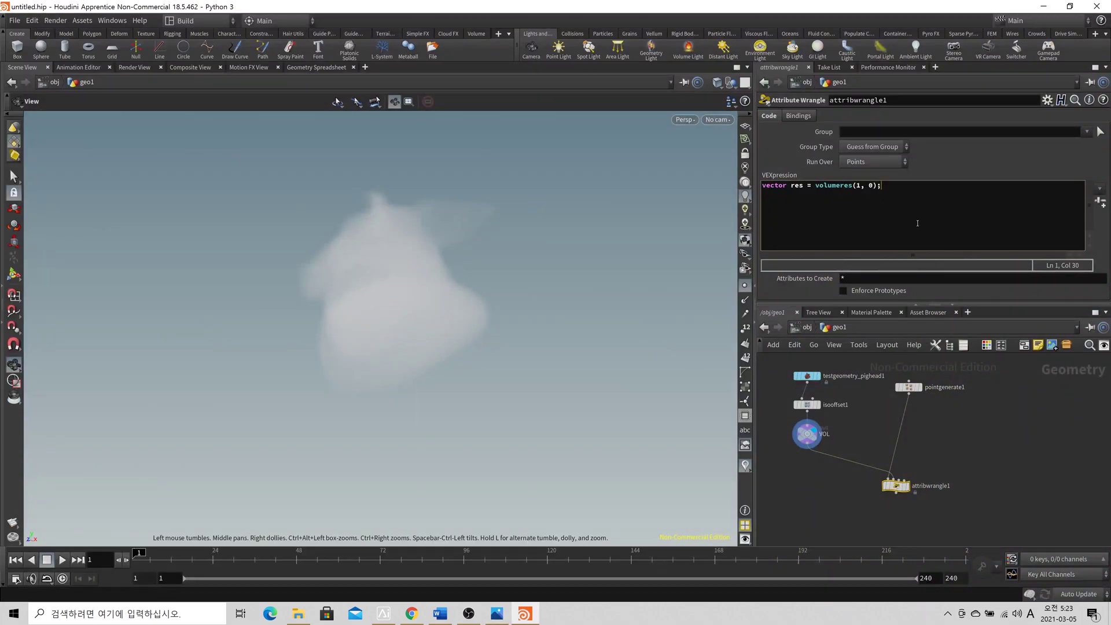
key(Return)
text(int i )
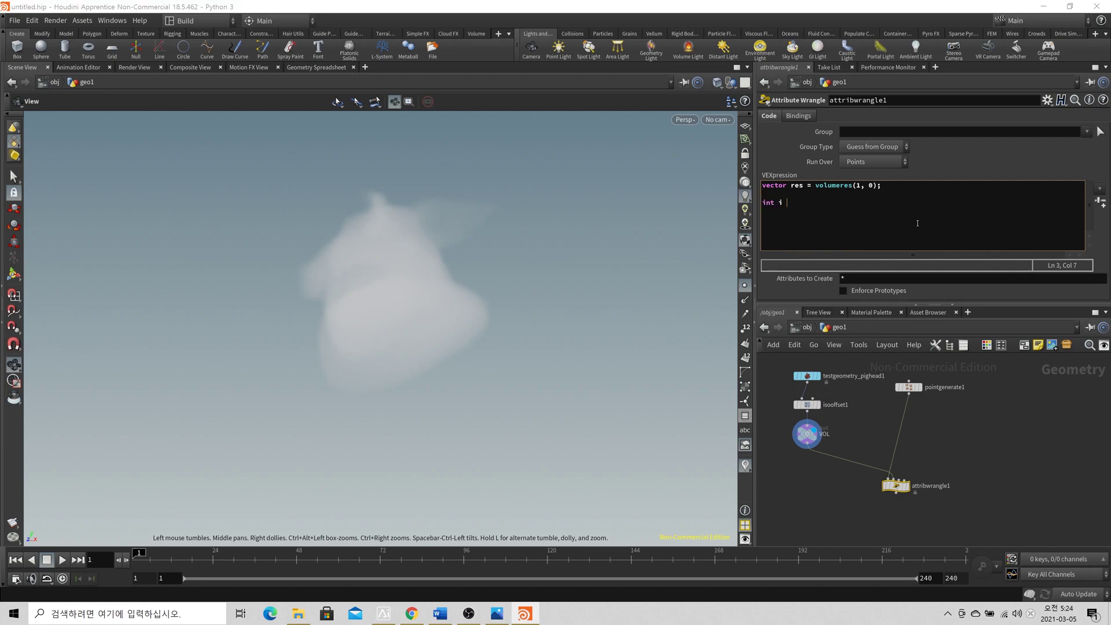
text(= @ptnum % res.x;)
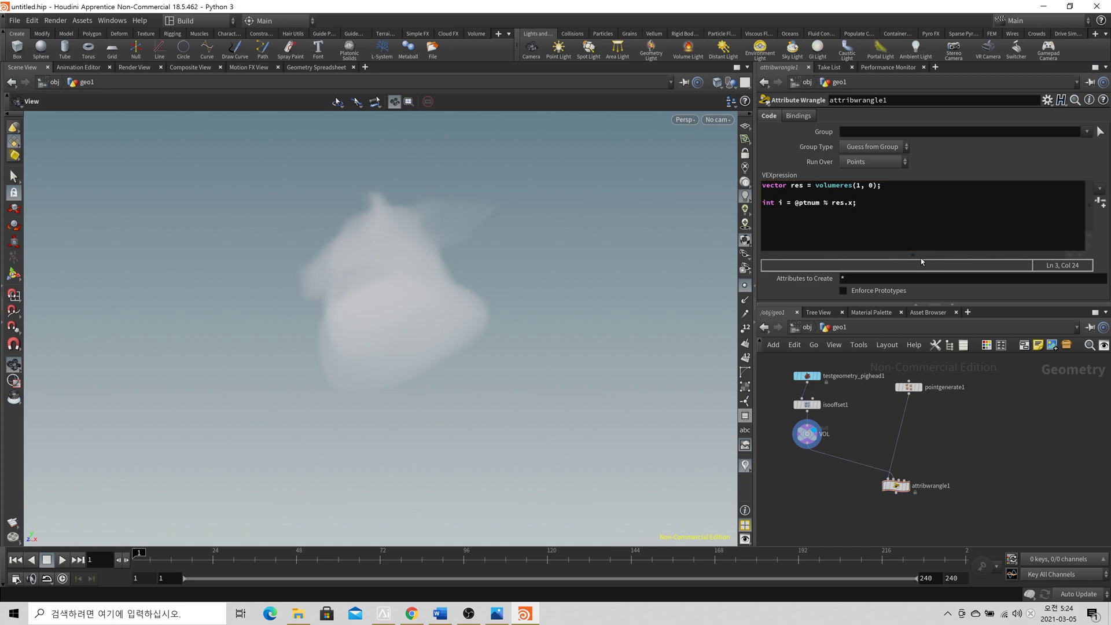
Step: Check VOL's resolution in its node information, reselect the wrangle, and review the voxel grid image in Photos before returning to Houdini
click(797, 427)
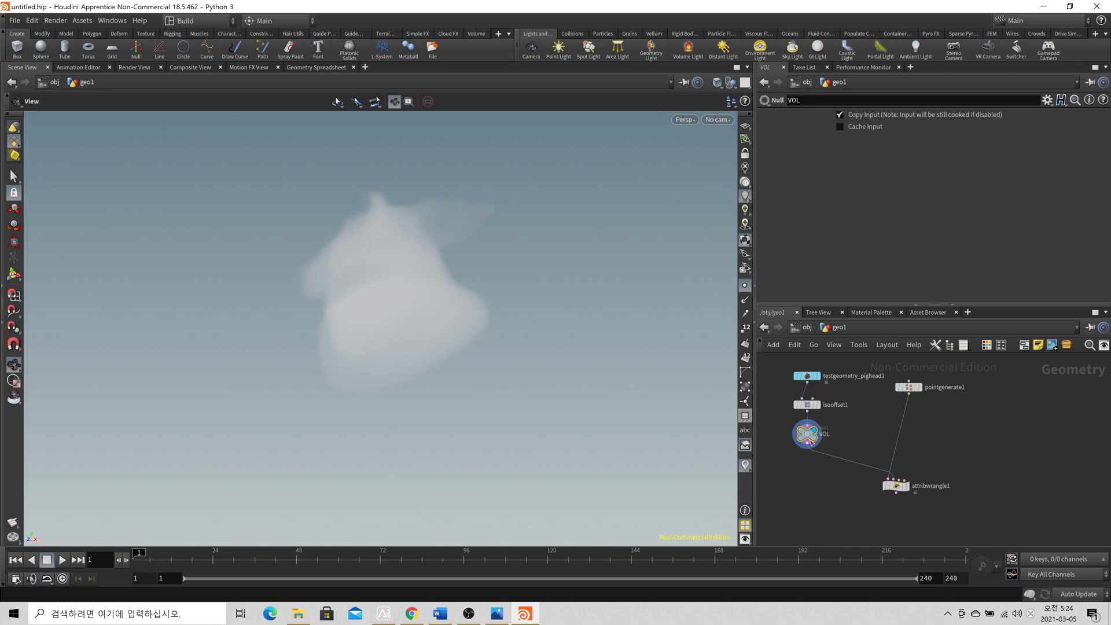
mouse_move(799, 429)
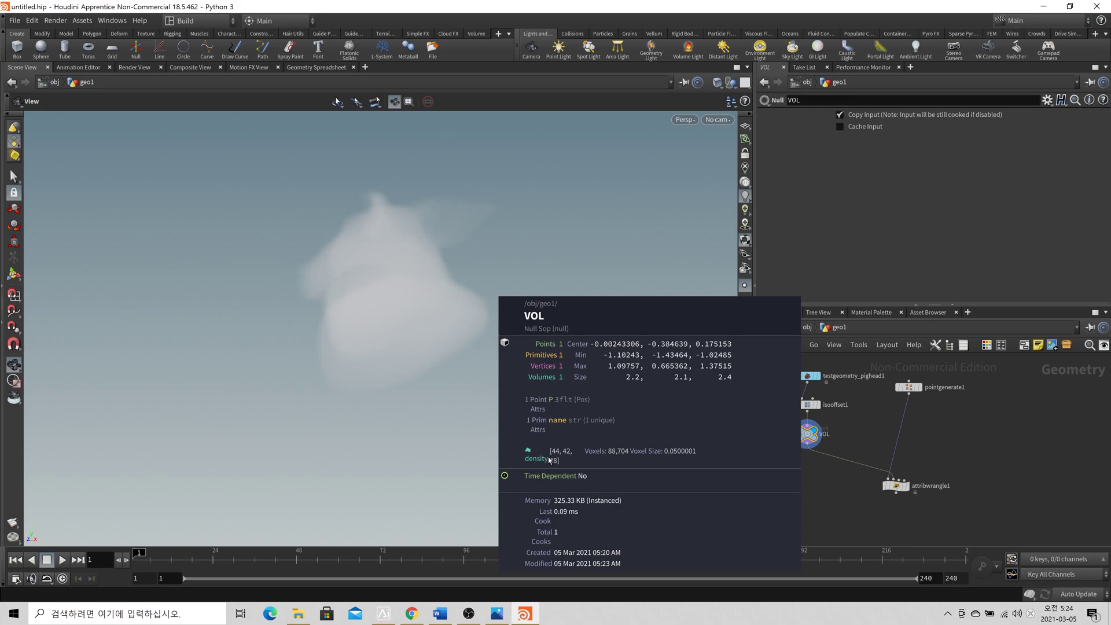
click(896, 486)
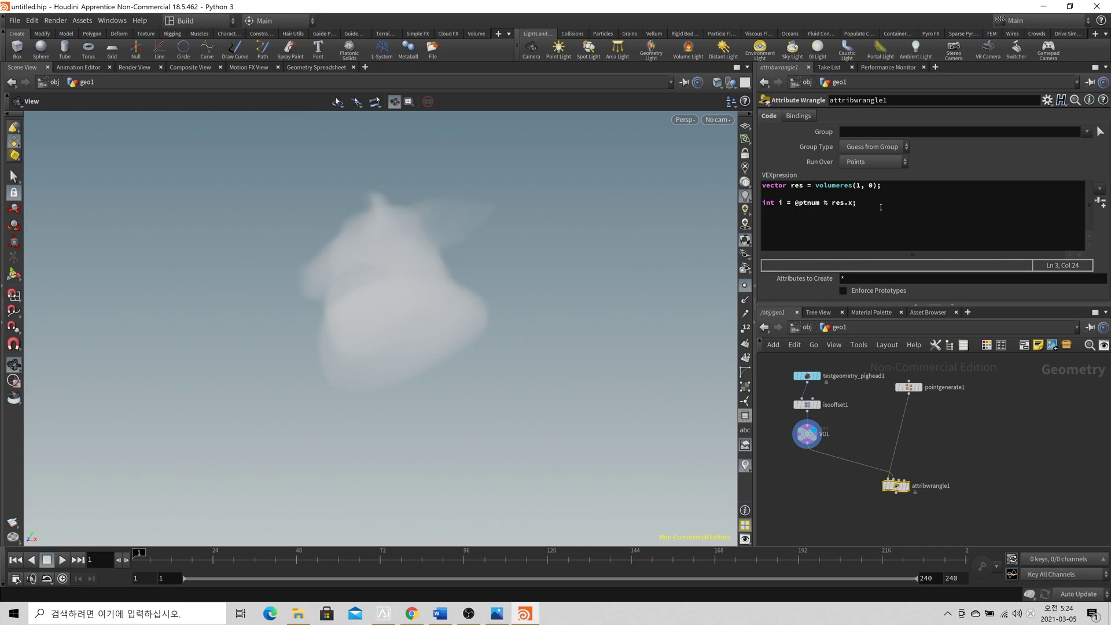
click(497, 614)
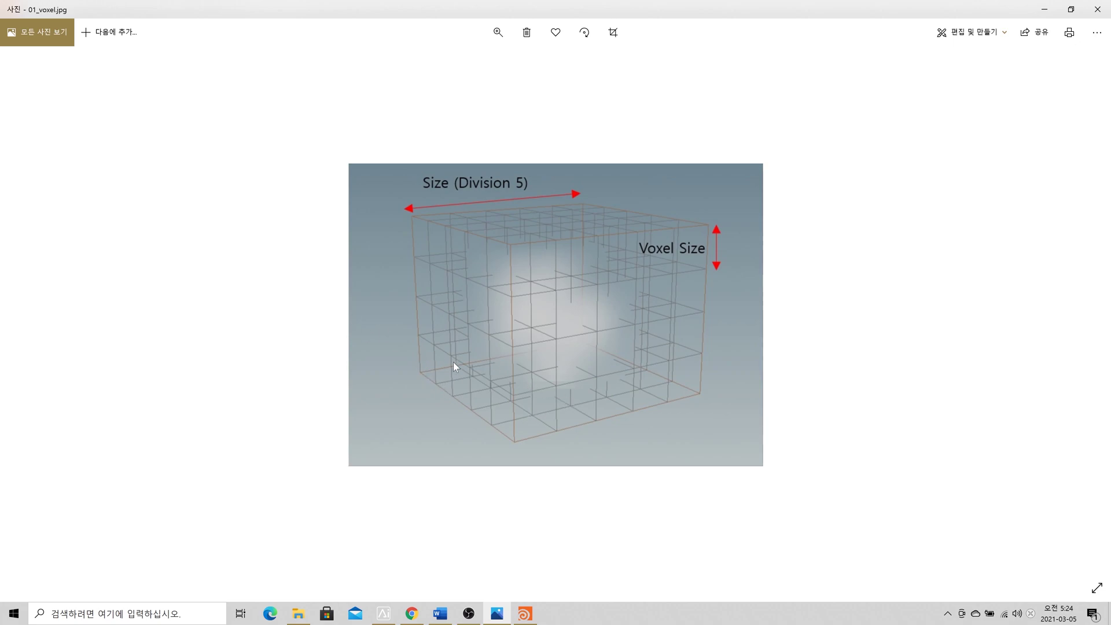
key(alt+Tab)
click(871, 209)
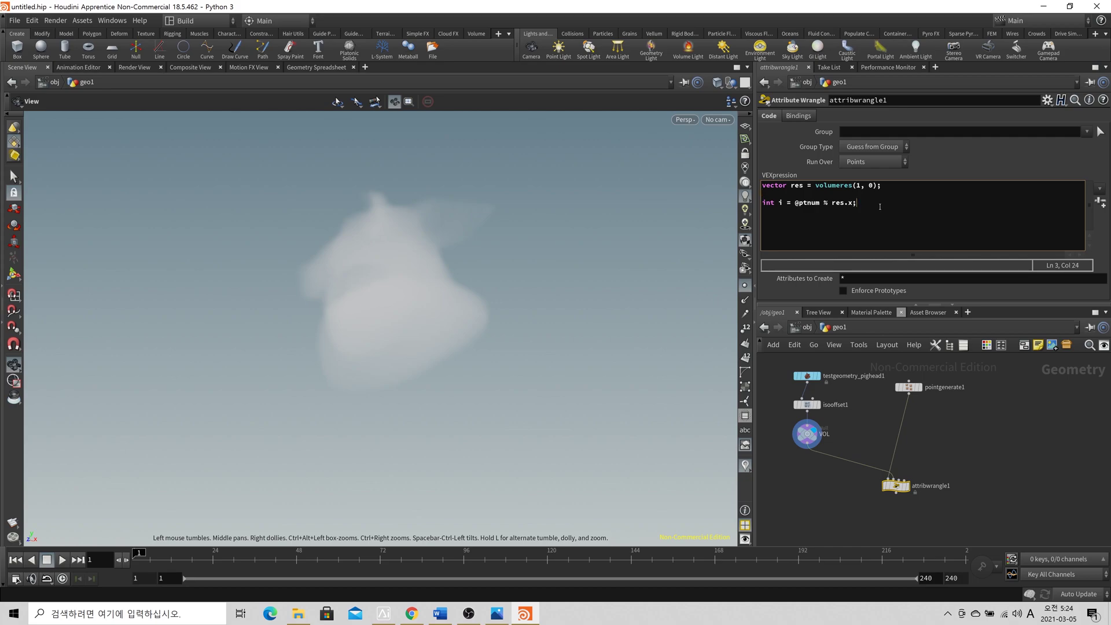
key(Return)
text(int j =)
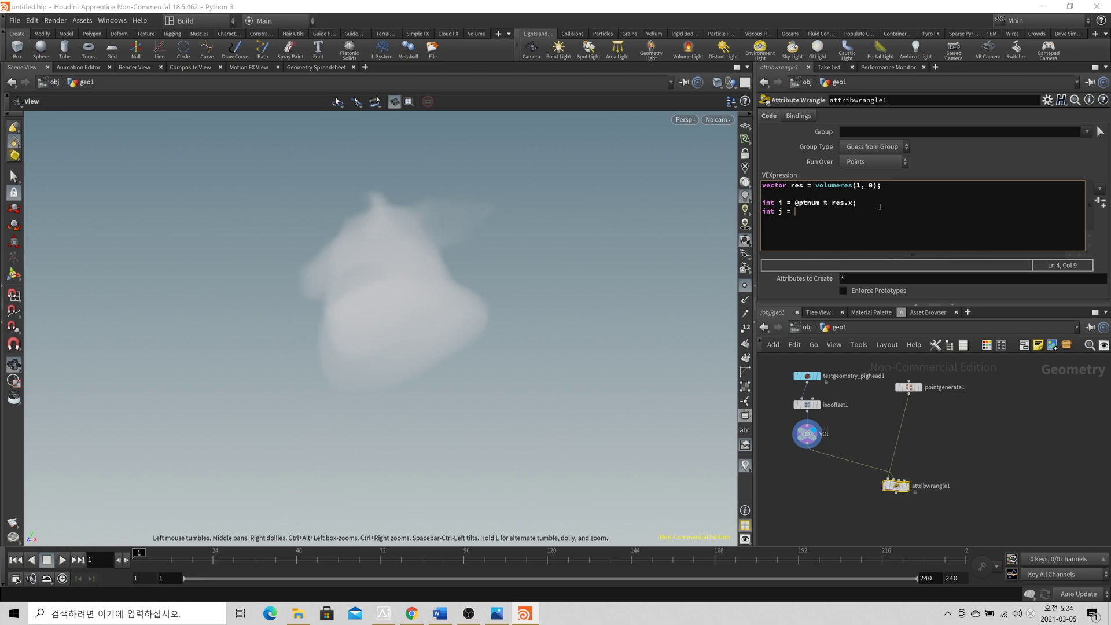
click(879, 204)
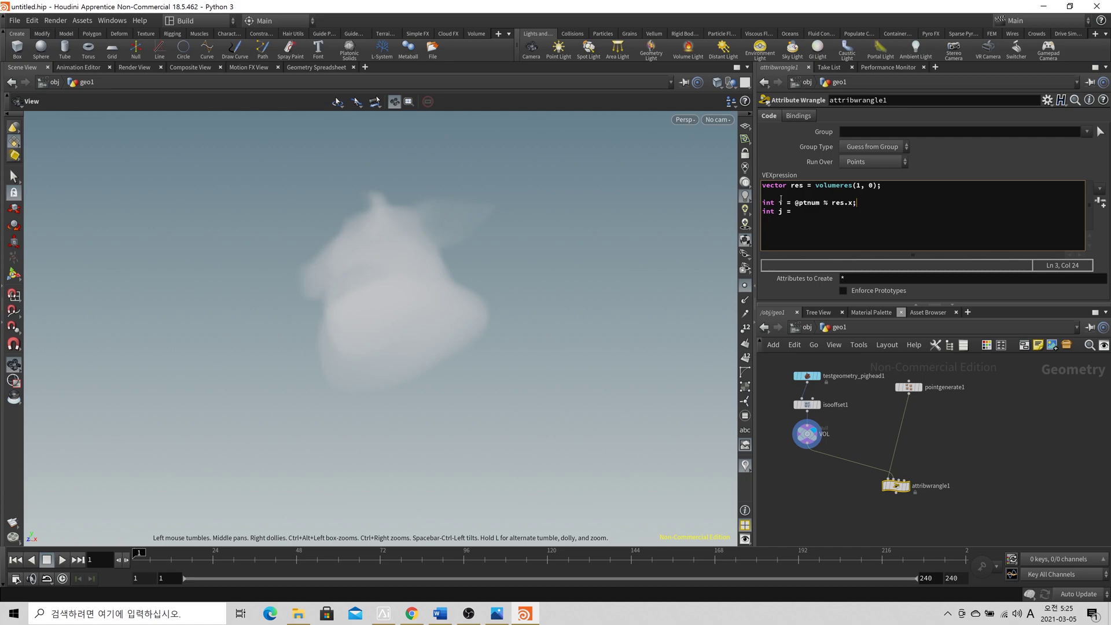
click(806, 212)
text(@ptnum)
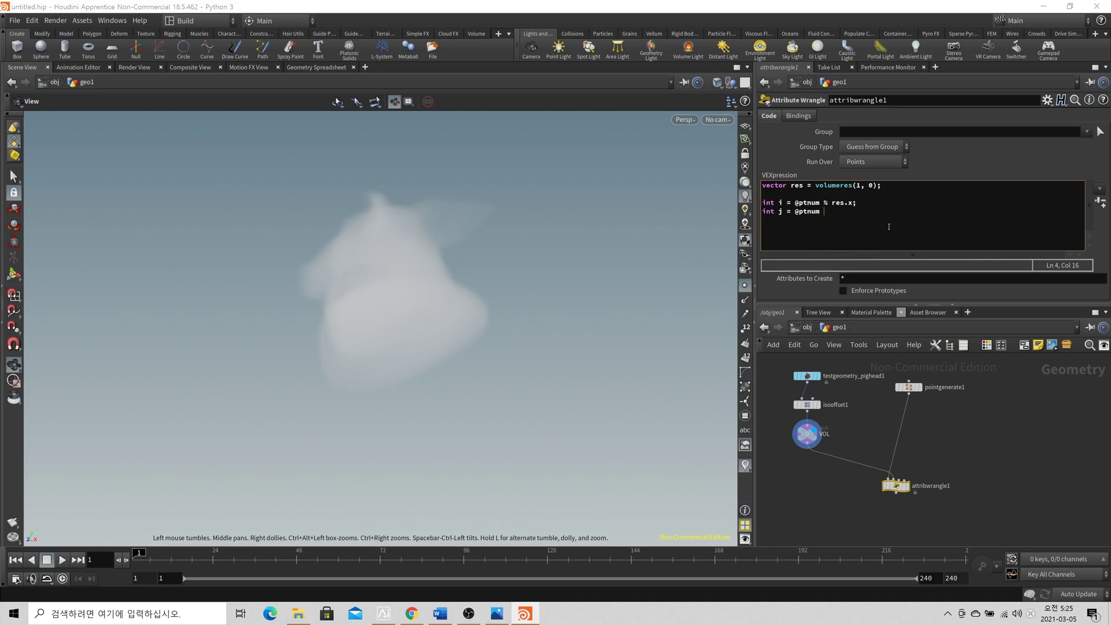
key(BackSpace)
text(/rex.x))
key(Left)
key(Left)
key(Left)
text(()
key(End)
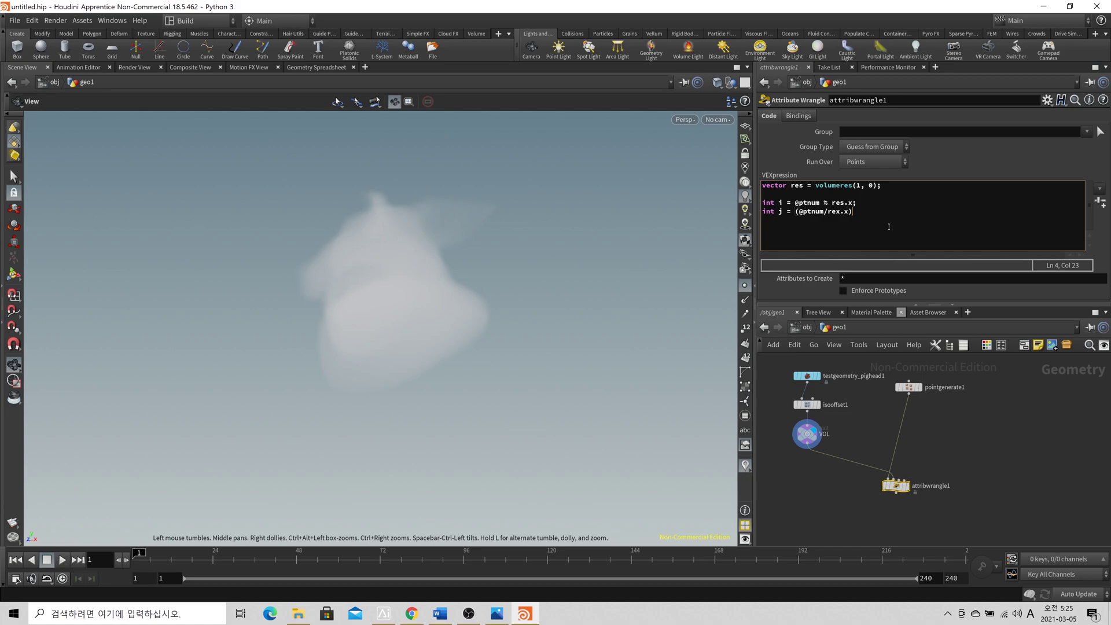
text(% res.x)
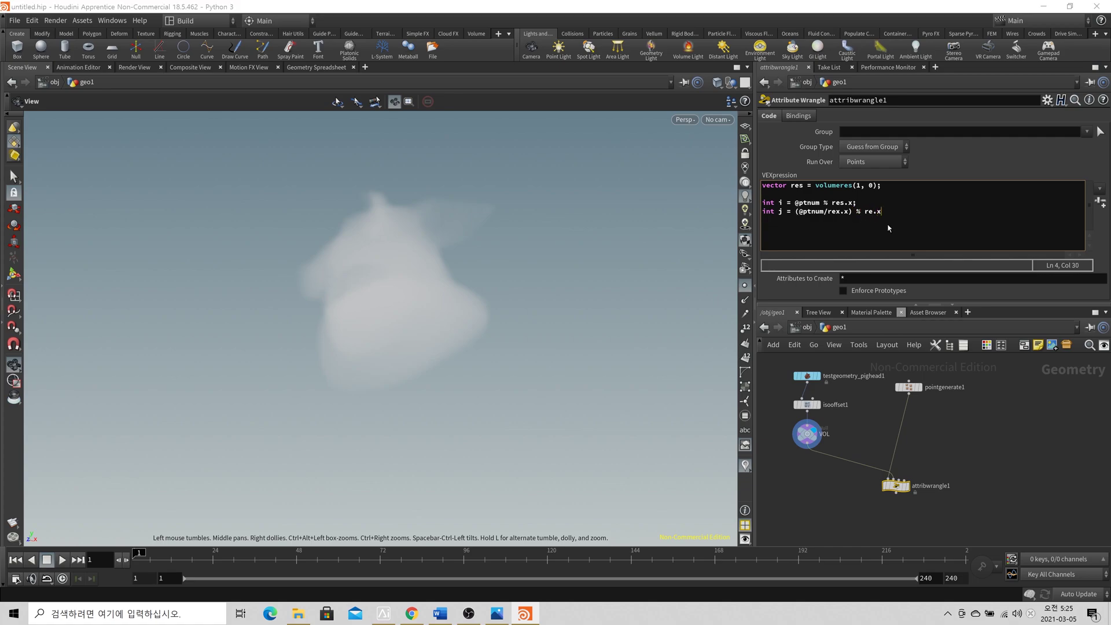
key(BackSpace)
text(y;)
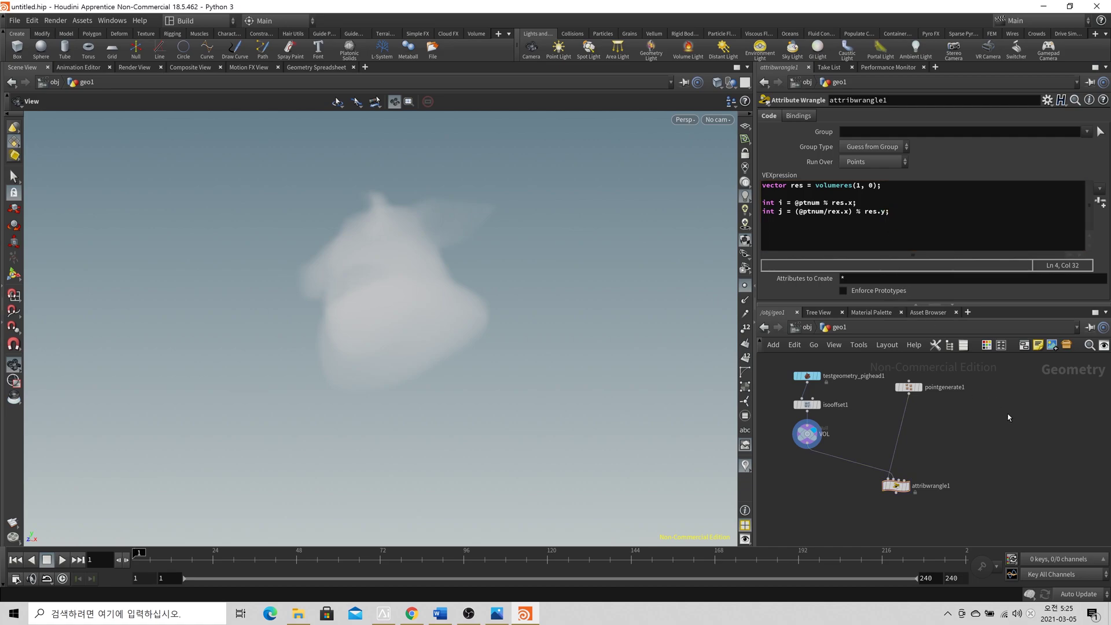
click(912, 213)
key(Return)
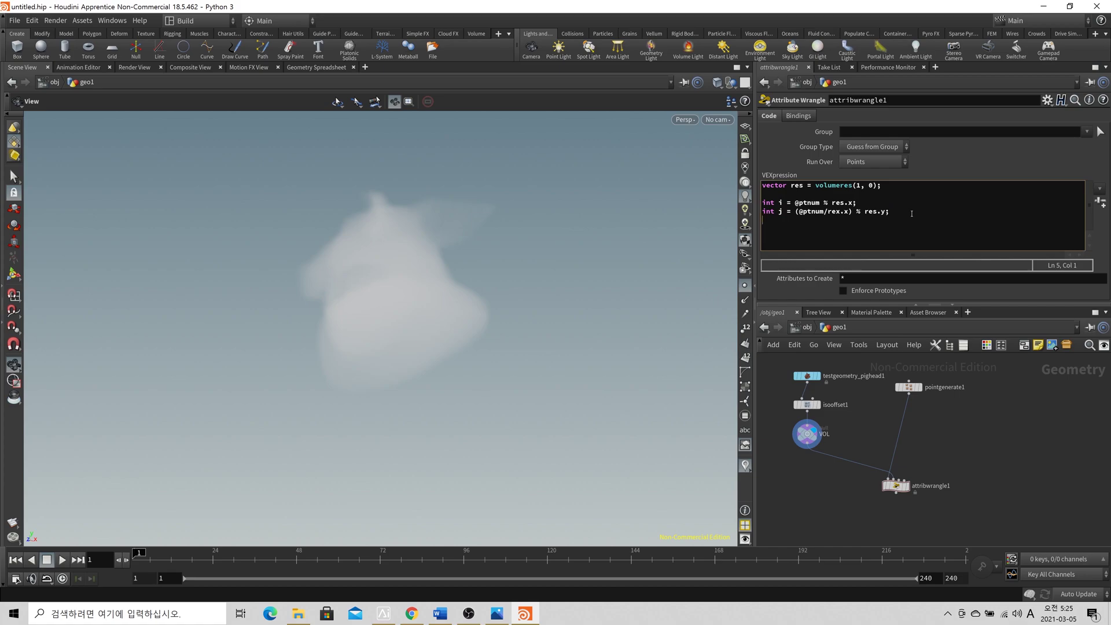
text(int )
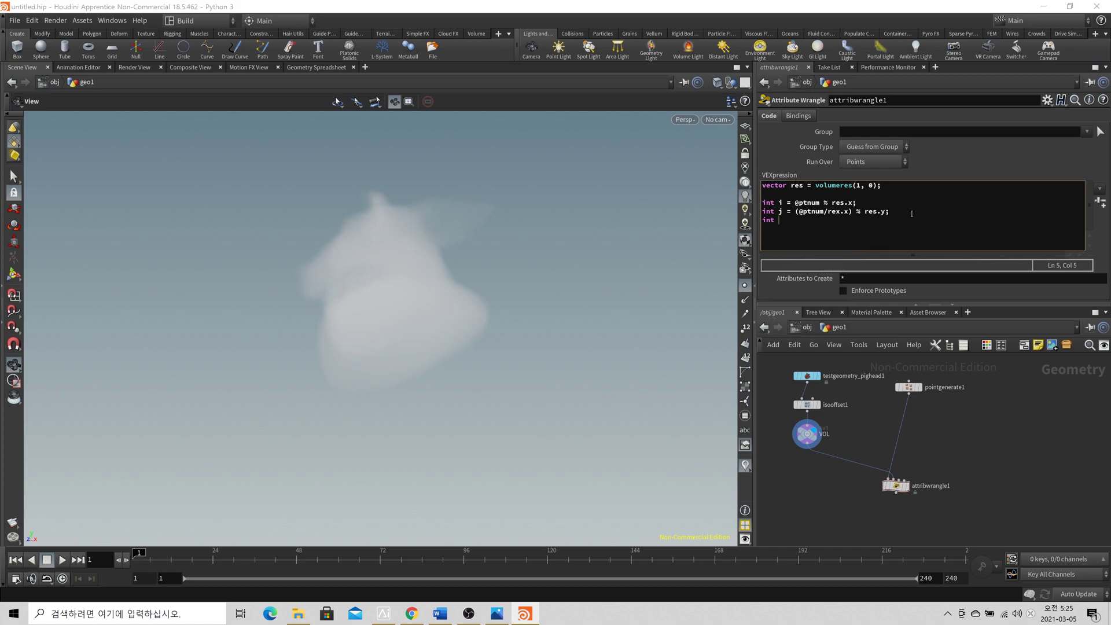
text(k = (@ptnum/res.x/res.y) % resx)
key(BackSpace)
text(.x')
key(BackSpace)
key(BackSpace)
text(z;)
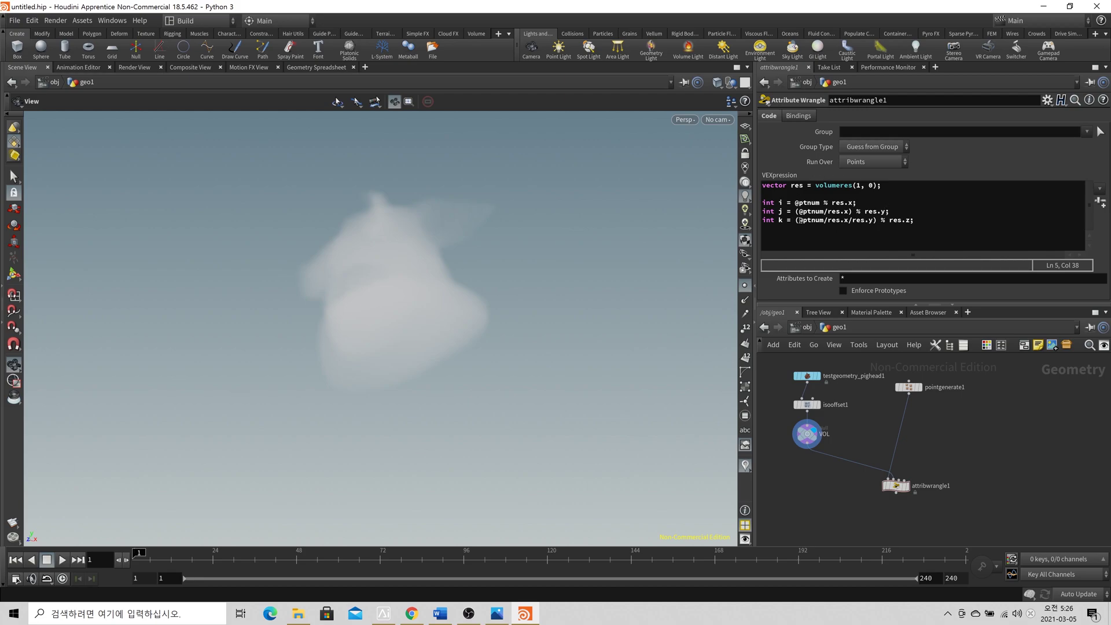
Step: Below the k line in the wrangle, leave a blank line and begin @P = volumeindextopos(1, 0, set(
click(950, 224)
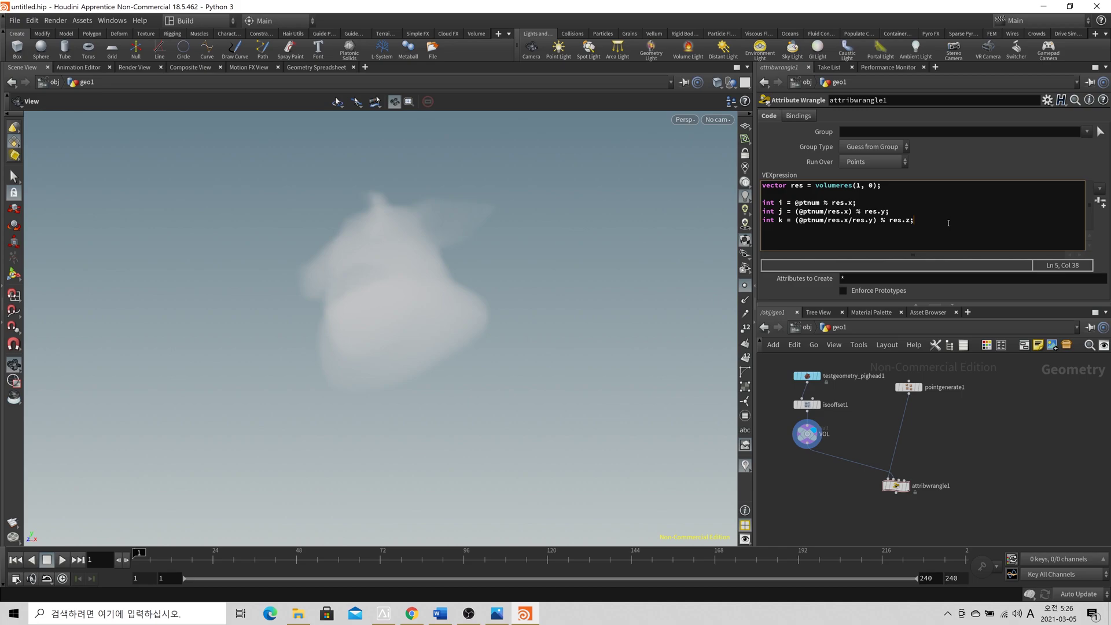
key(Return)
text(@P = vol)
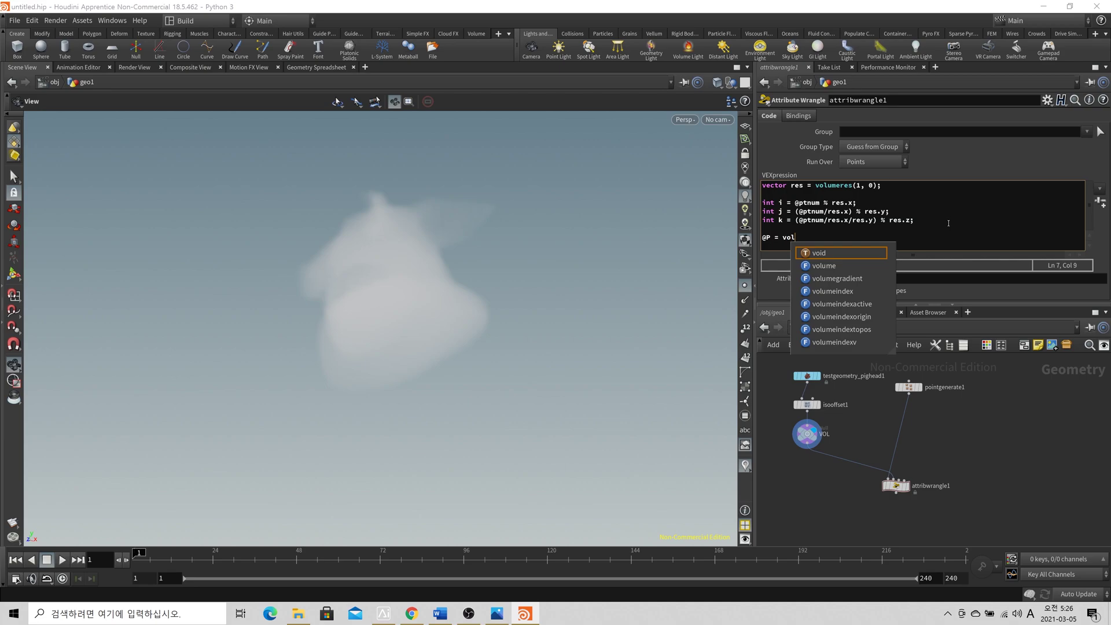
text(umeindextopos()
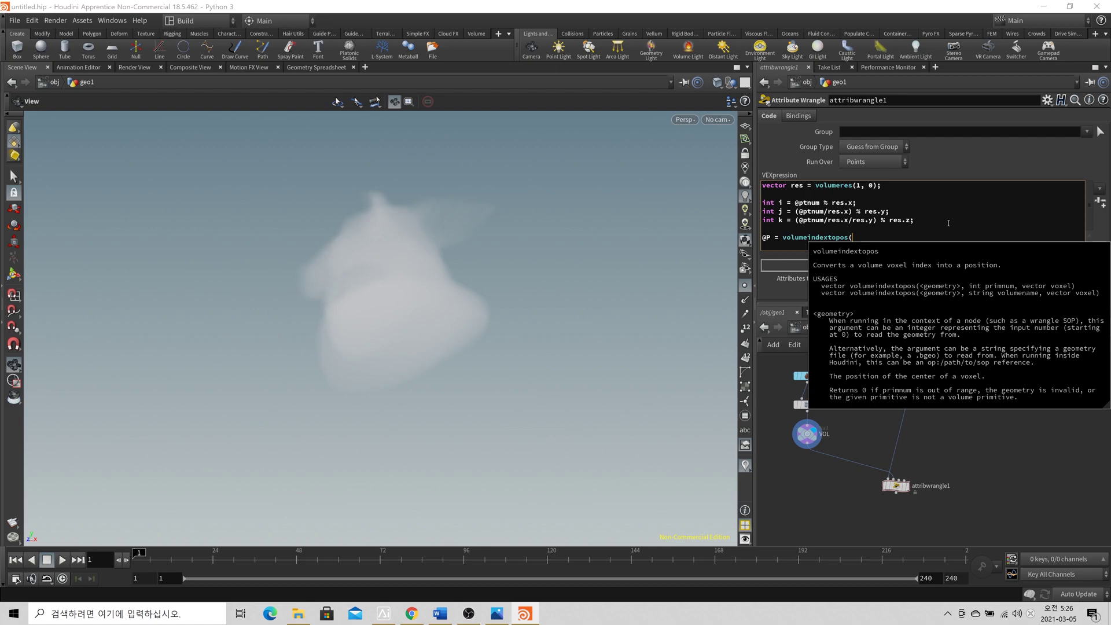
text(1,)
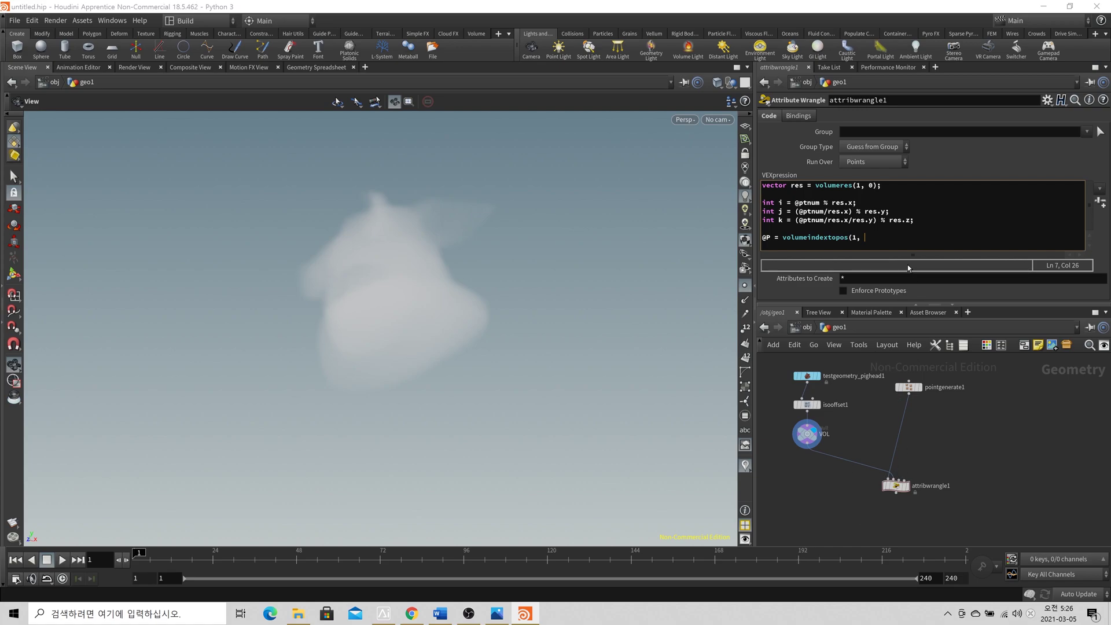
text( 0)
text(, set()
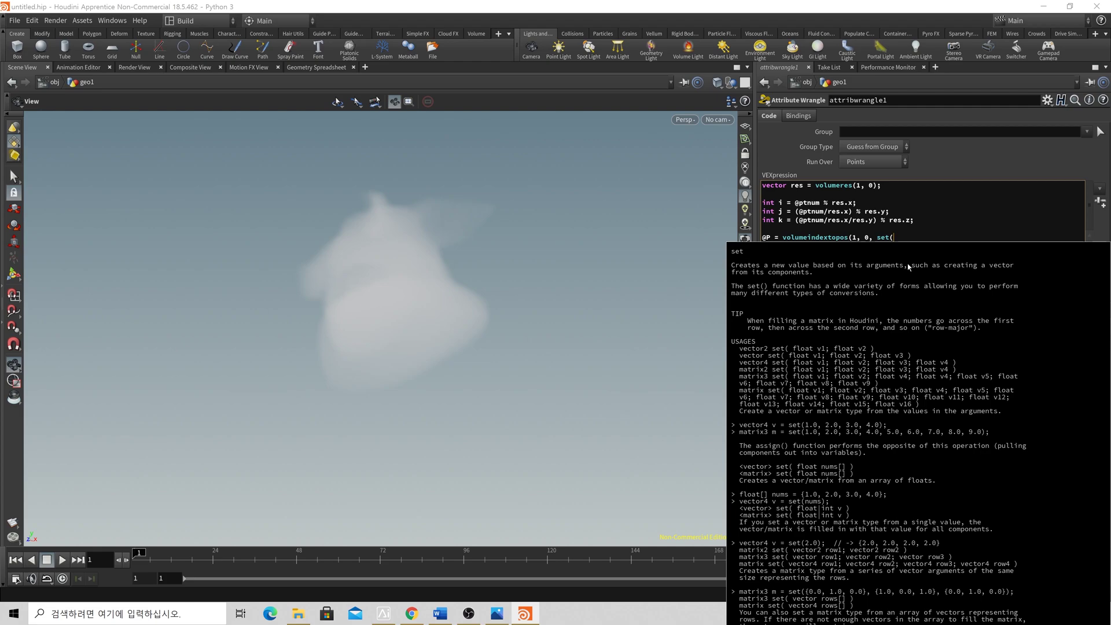
Step: Comment out the unfinished @P line and add the test line vector t = {1,2,3}; above it
click(977, 227)
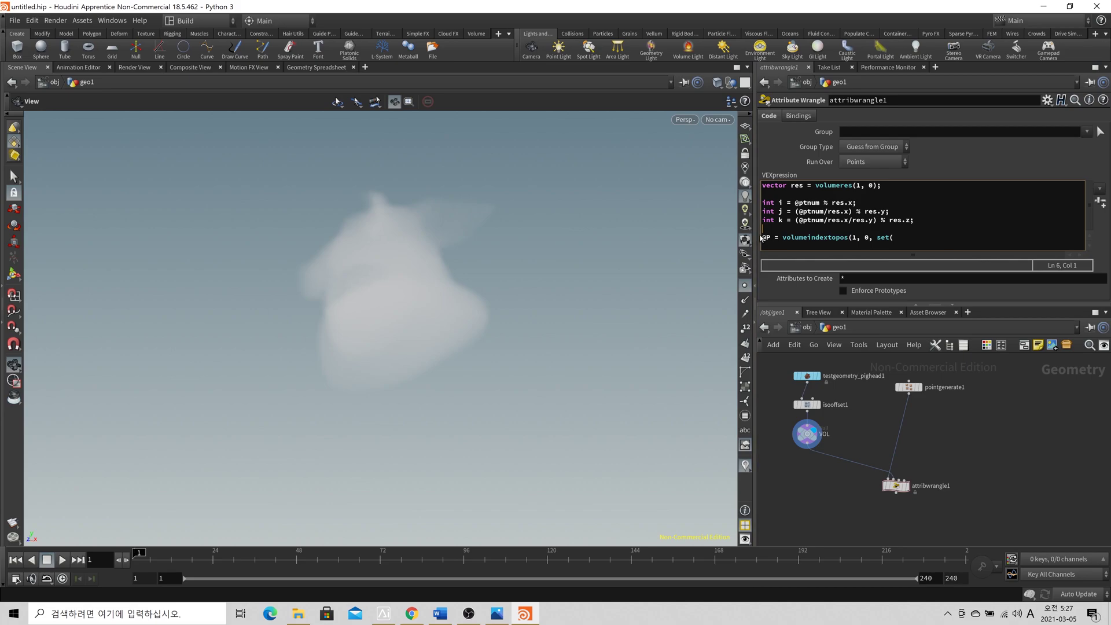
key(ctrl+slash)
key(Up)
text(vector)
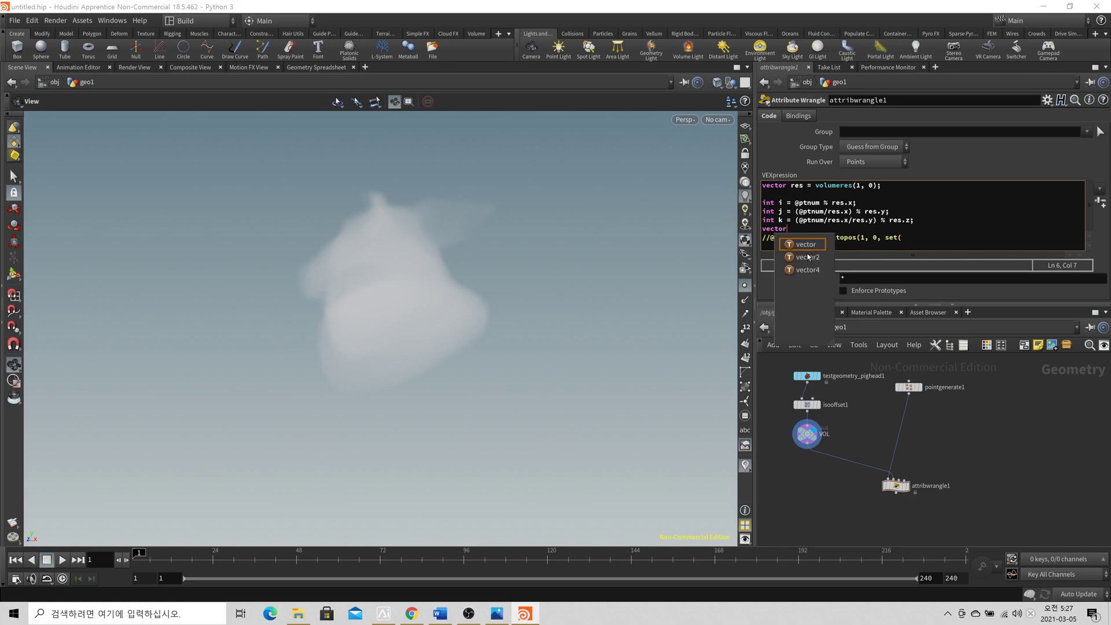
text( t = {1,2,3};)
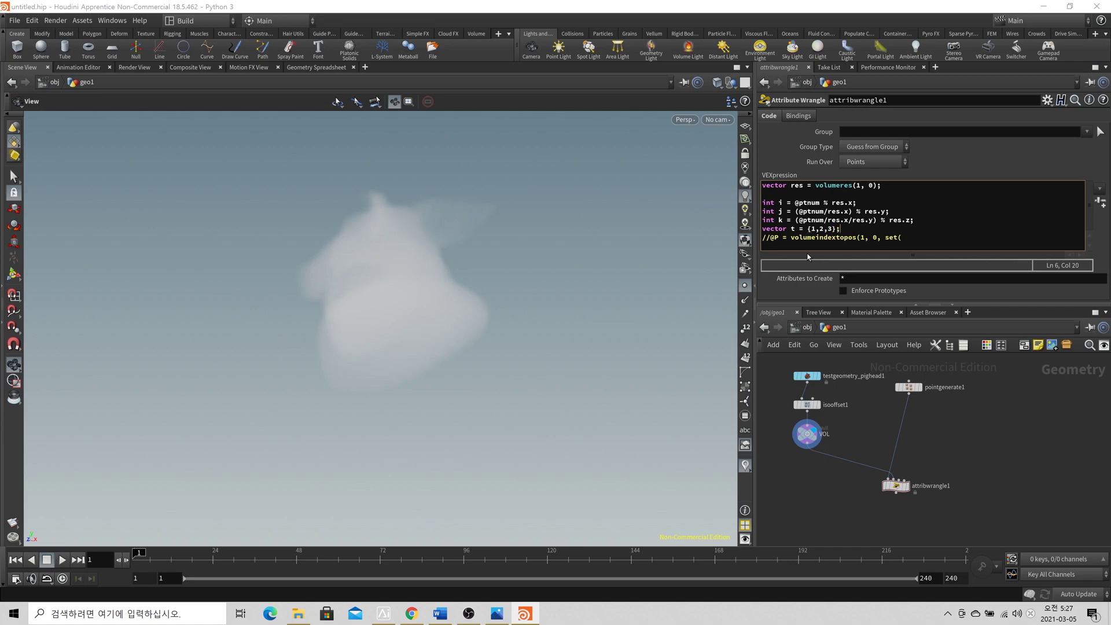
Step: Change the test vector's first component to i+1 and display attribwrangle1's result
drag(818, 229, 811, 228)
text(i)
drag(1016, 468, 883, 487)
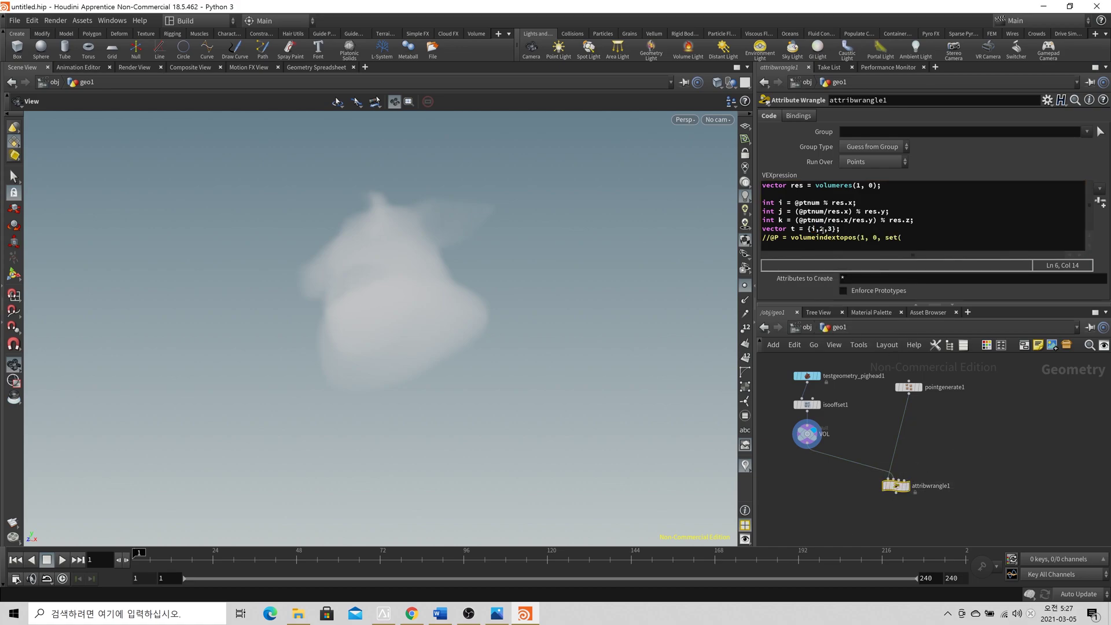
text(+1)
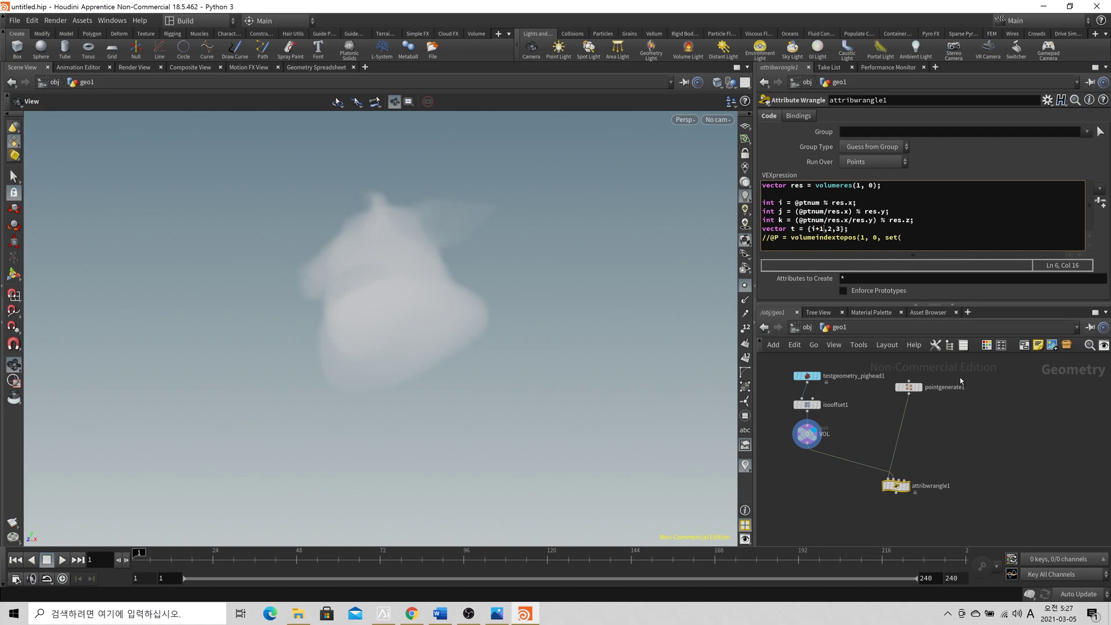
middle_click(901, 488)
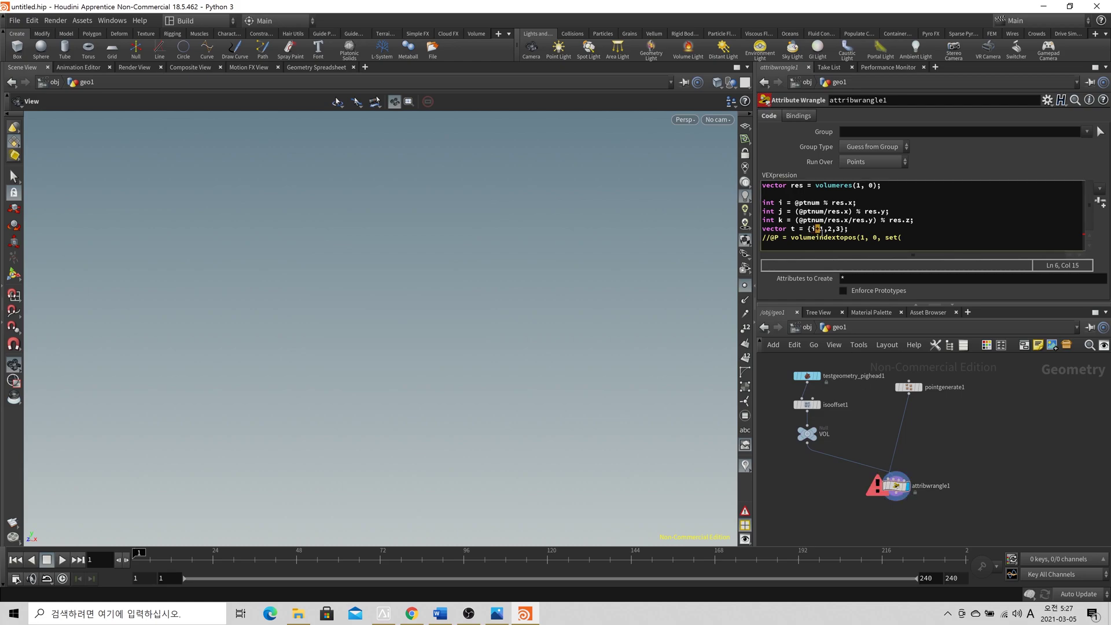
Step: Rewrite the test line with the set function instead of braces: vector t = set(i,2,3);
key(BackSpace)
key(BackSpace)
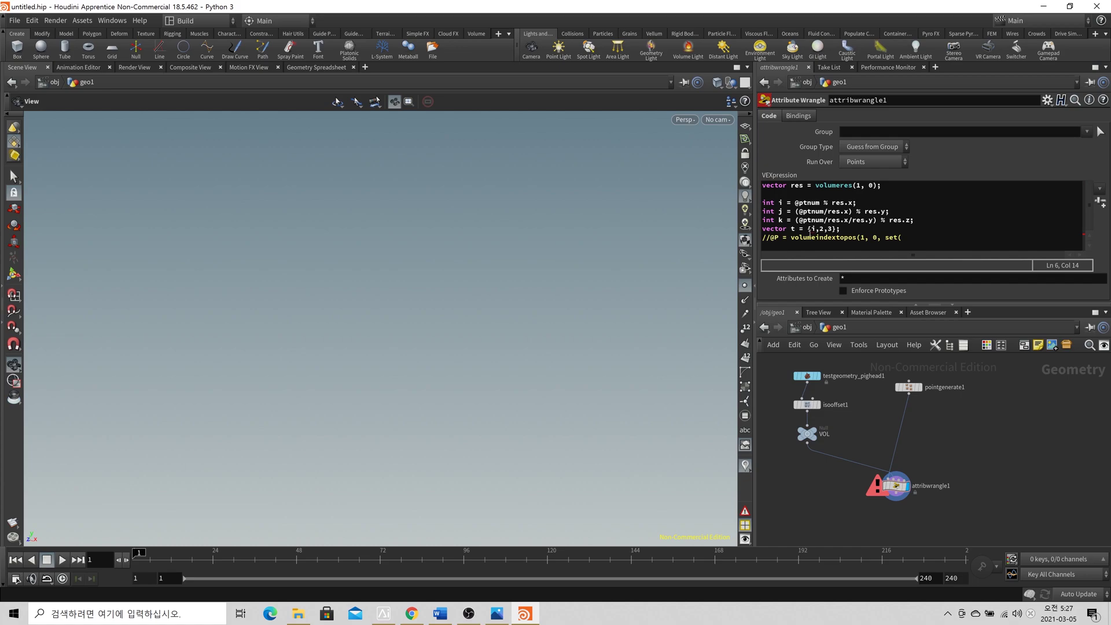
click(811, 229)
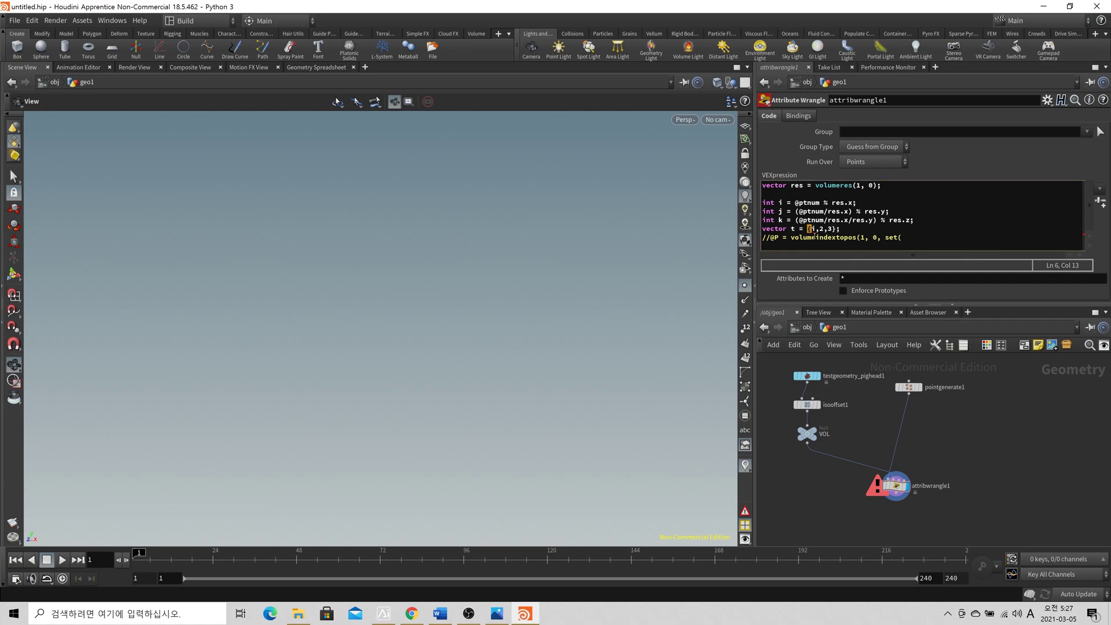
mouse_move(869, 294)
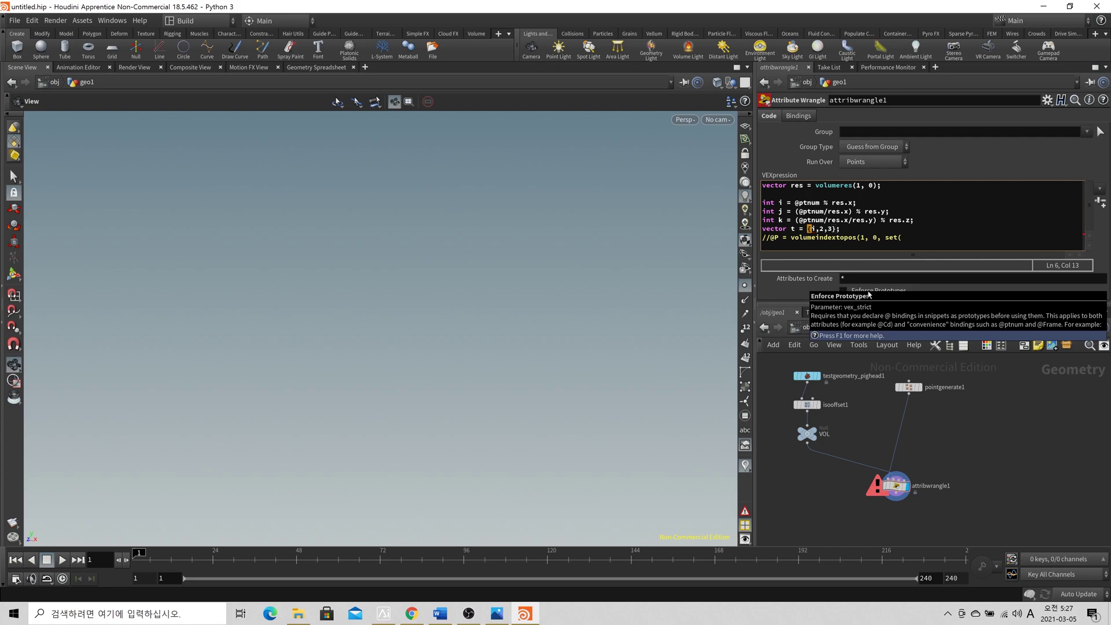
key(BackSpace)
text(set()
key(Right)
key(Right)
key(Right)
key(Right)
key(Right)
key(Right)
key(Right)
key(Right)
key(Left)
key(Left)
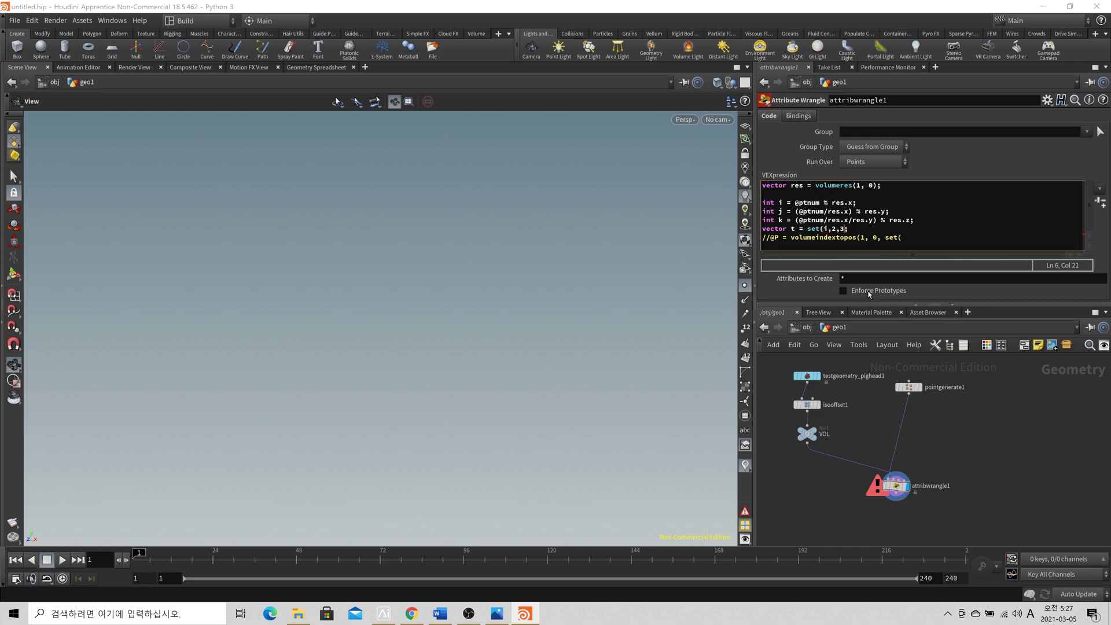
click(955, 456)
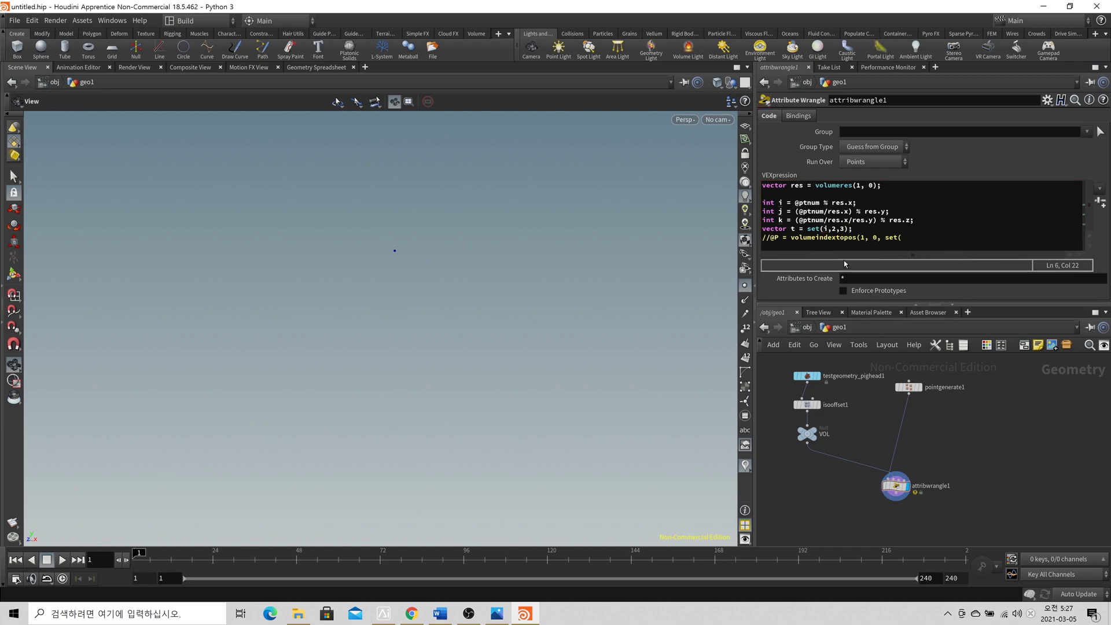
Step: Delete the test vector line from the wrangle code and uncomment the @P line
click(826, 228)
click(837, 230)
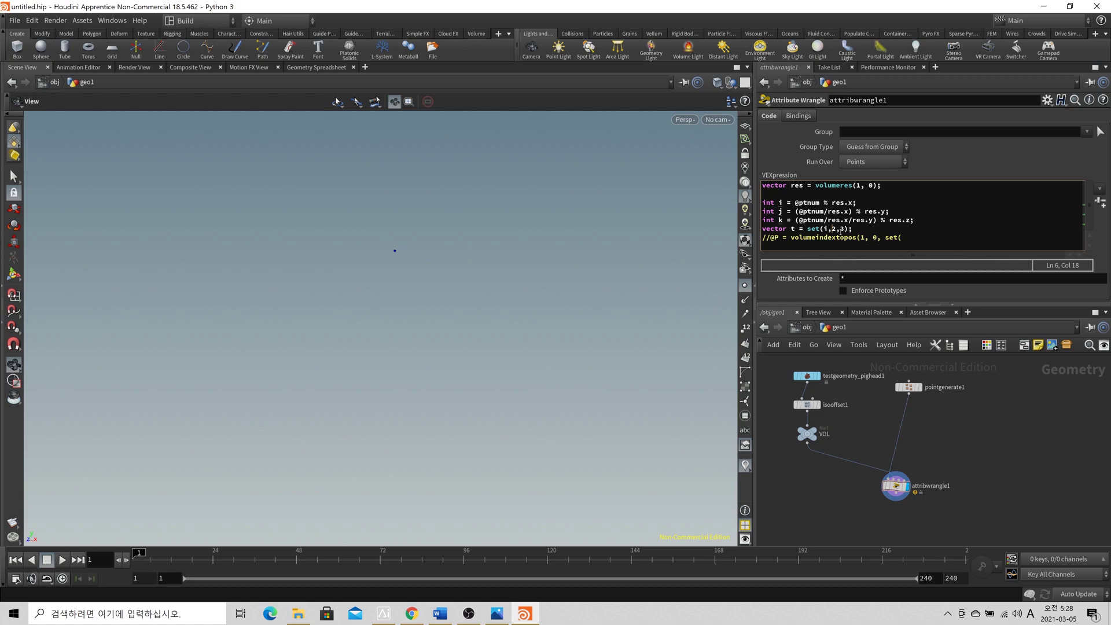
drag(862, 229, 763, 229)
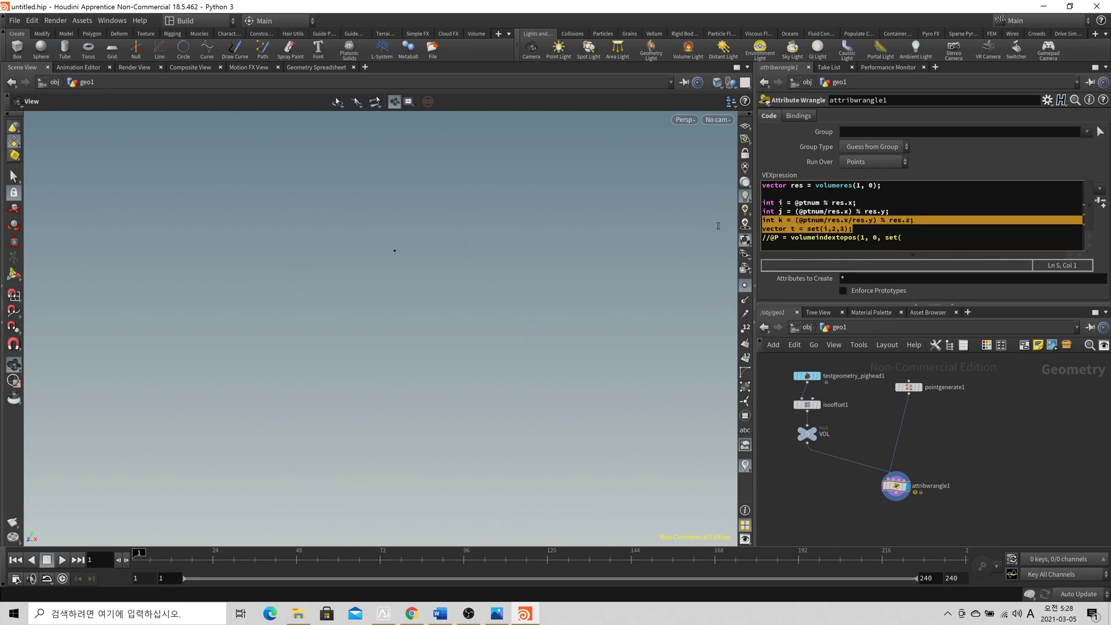
key(BackSpace)
click(763, 238)
key(Delete)
key(Delete)
Step: Complete the position line as @P = volumeindextopos(1, 0, set(i,j,k)); and apply the code
click(923, 242)
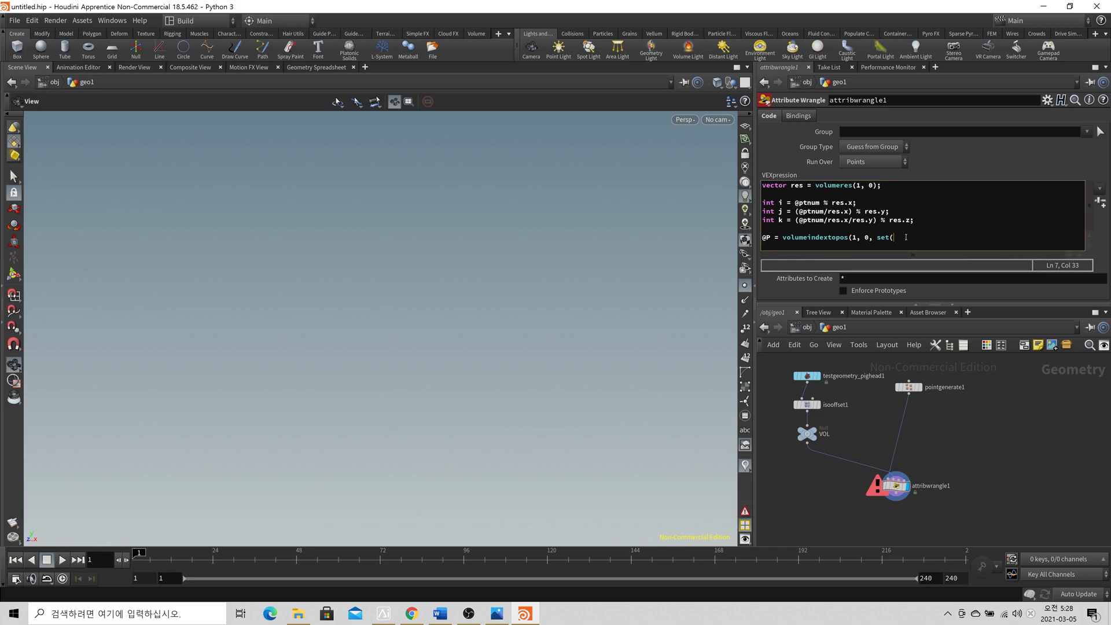
text(i,)
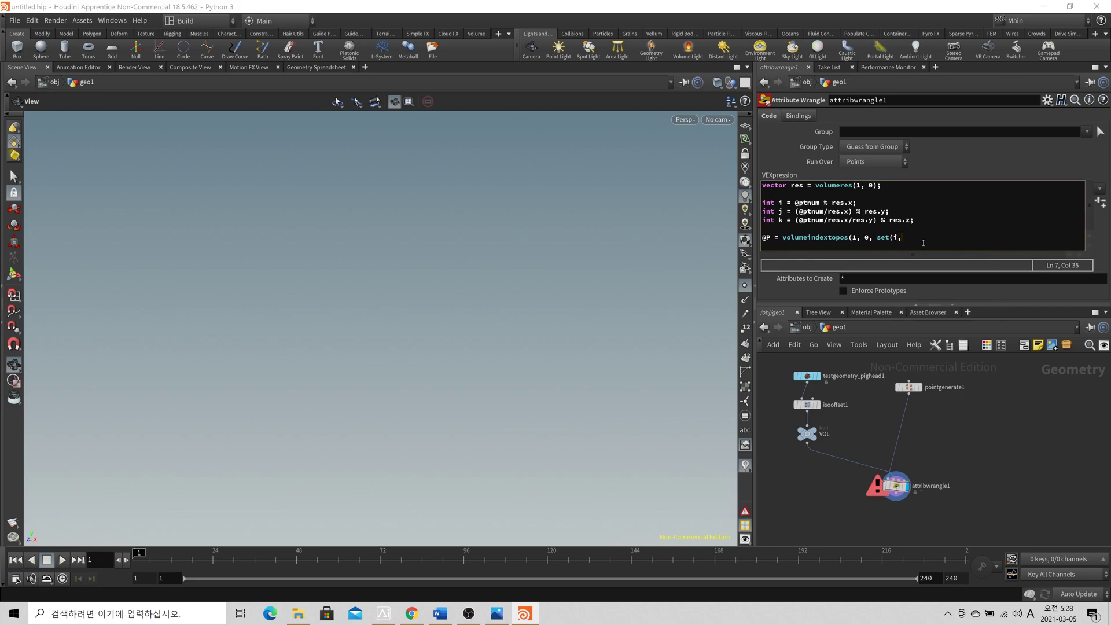
text(j,k))
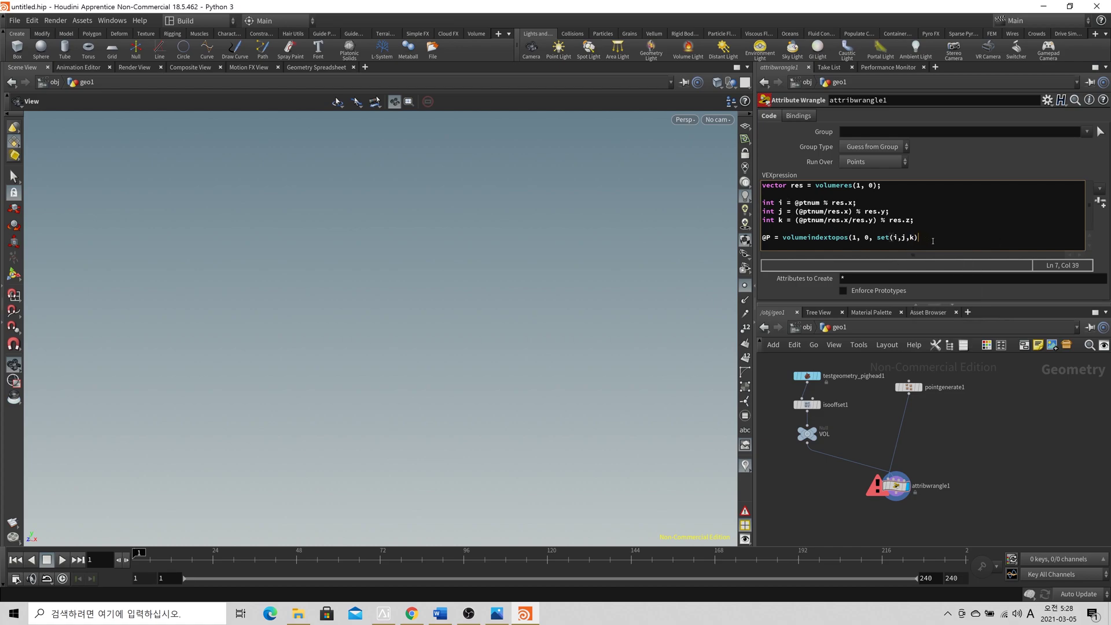
text();)
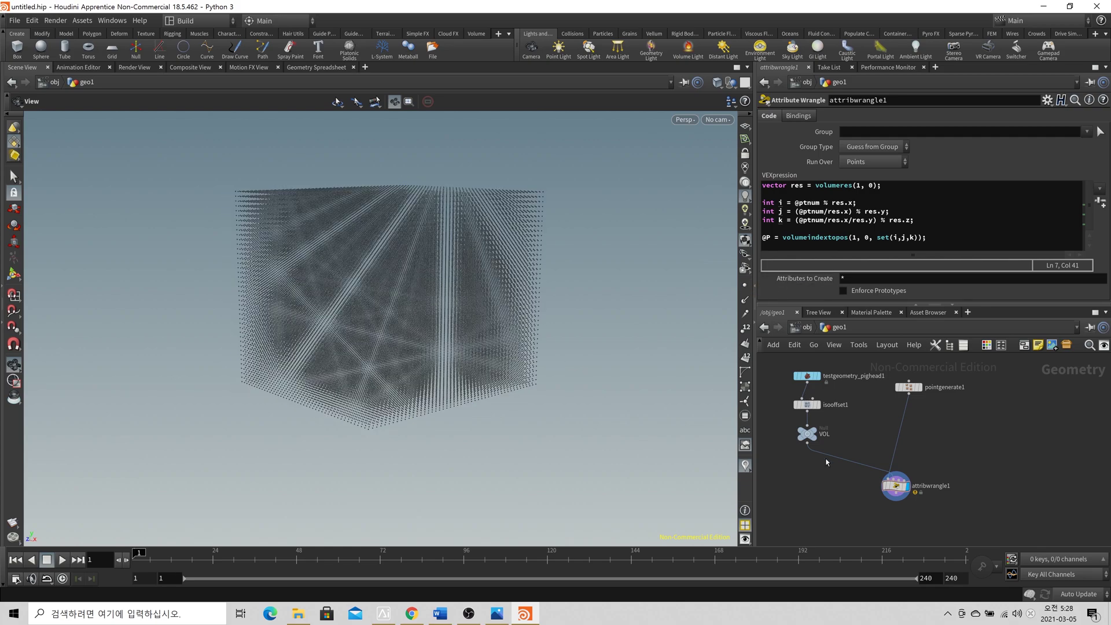
Step: Compare VOL in wireframe view with attribwrangle1's point grid, examining both from different angles
click(816, 433)
key(shift+w)
drag(530, 374, 422, 337)
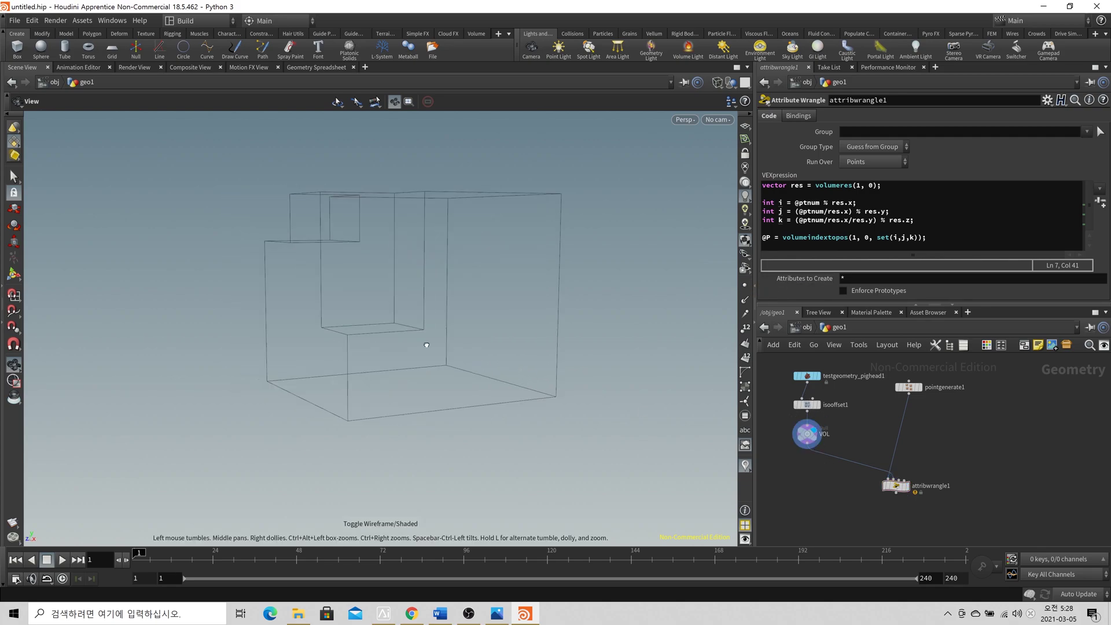
click(908, 487)
drag(585, 374, 484, 398)
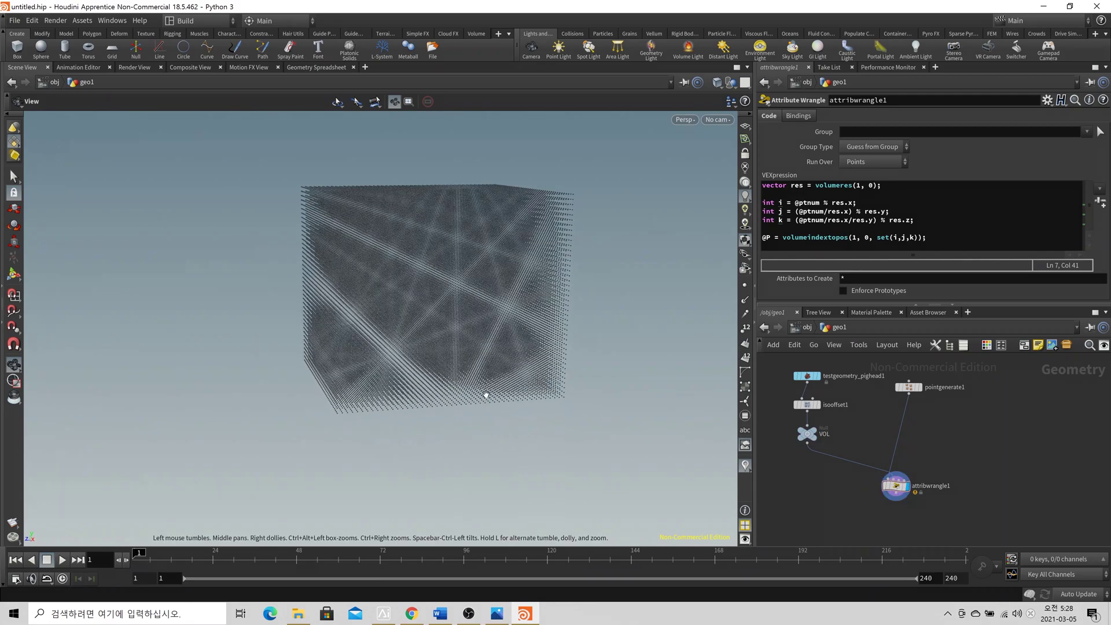
click(973, 238)
key(Return)
key(Return)
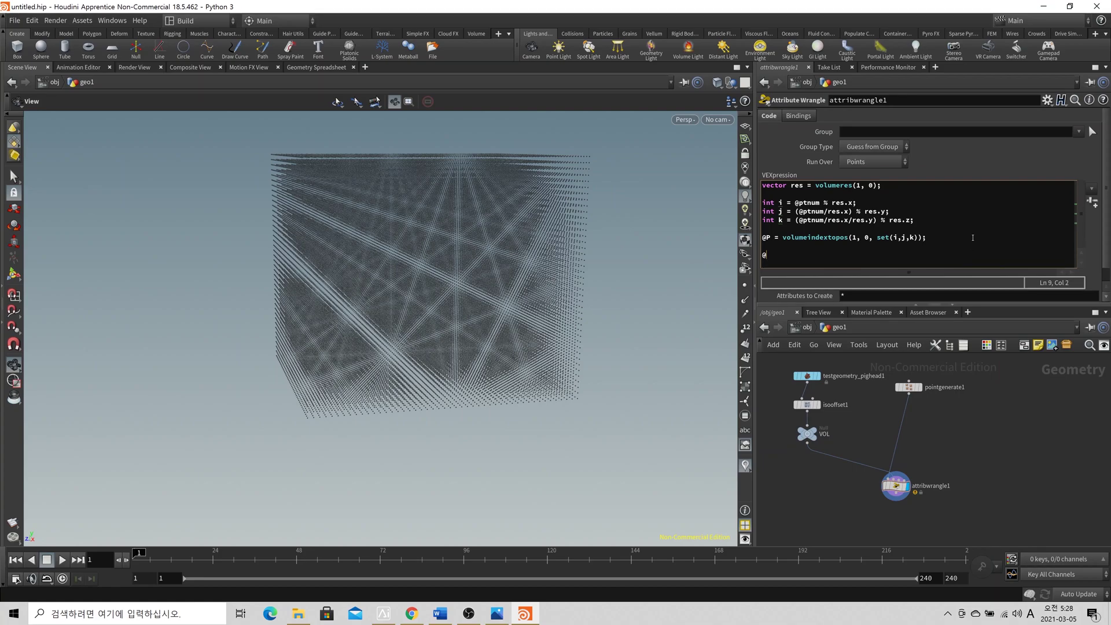
text(@Cd = volumesample()
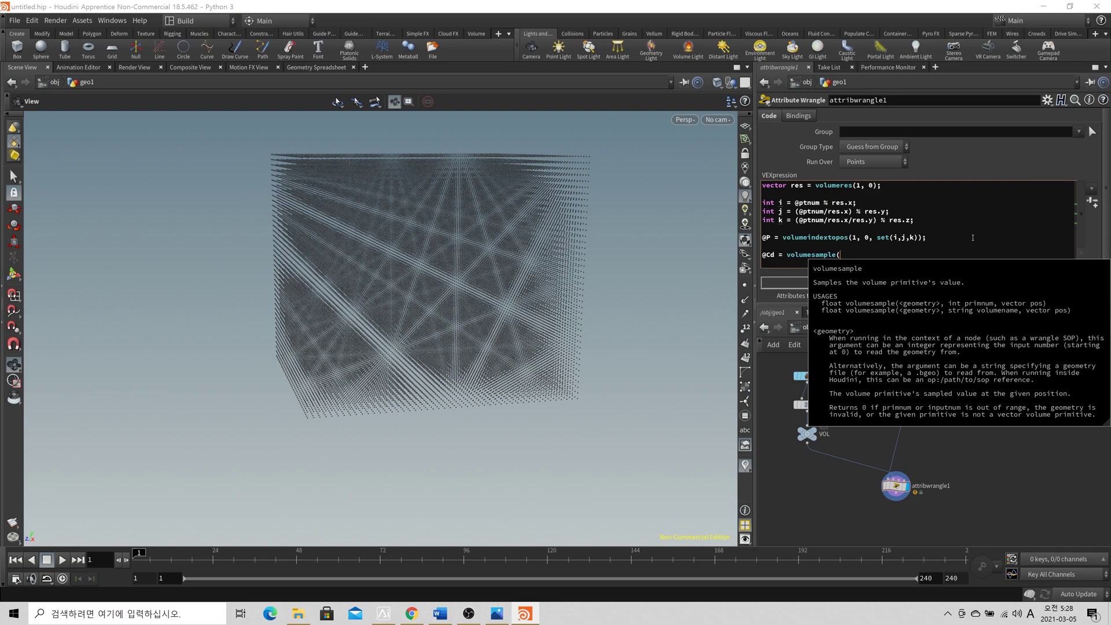
click(497, 613)
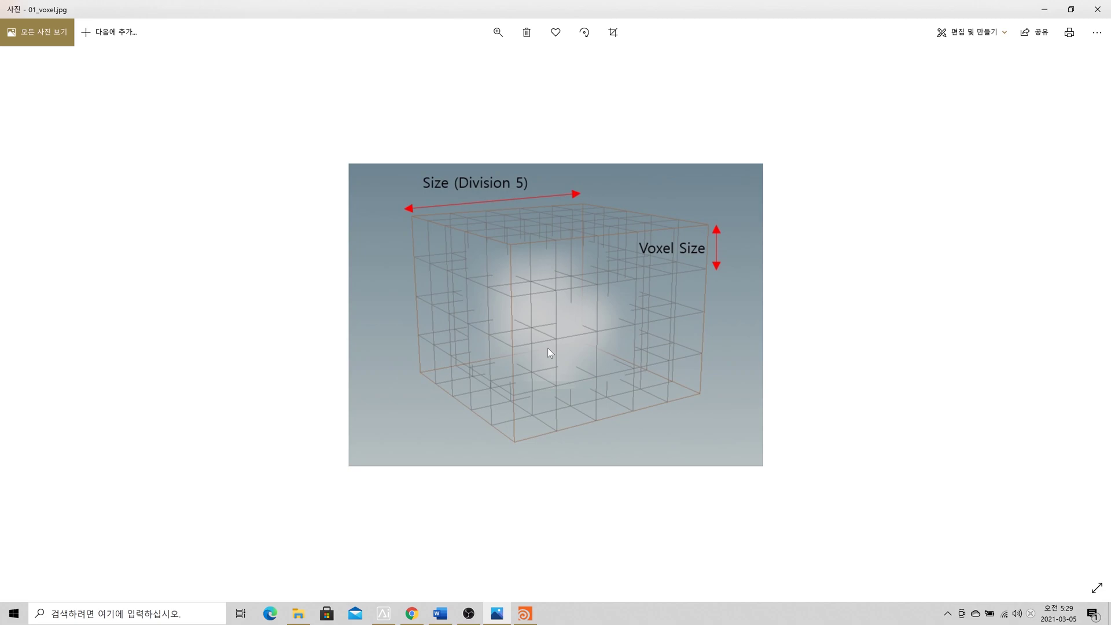
key(alt+Tab)
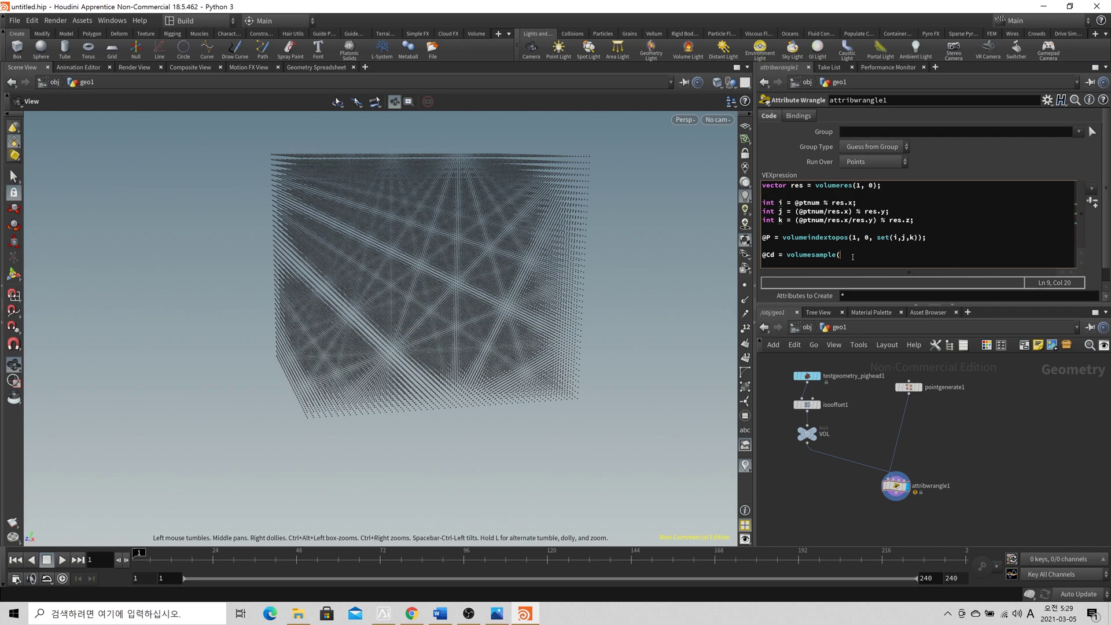
text(1, 0, @P))
Step: Examine the coloured points against the VOL volume by overlaying attribwrangle1 as a template, and display attribwrangle1 again
drag(405, 284, 466, 402)
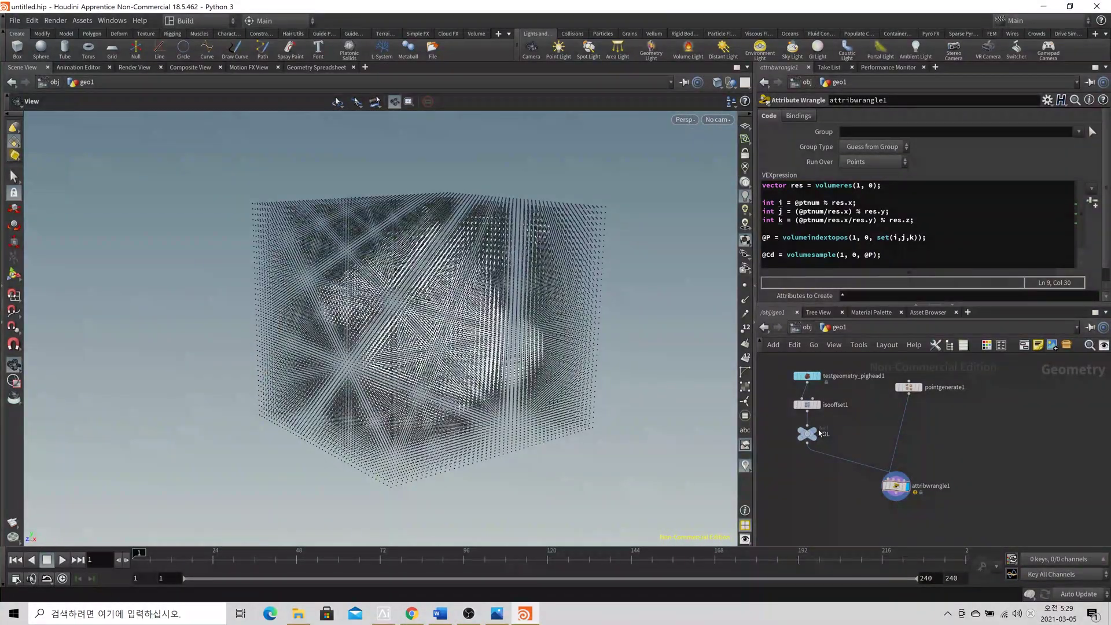
click(816, 430)
click(910, 497)
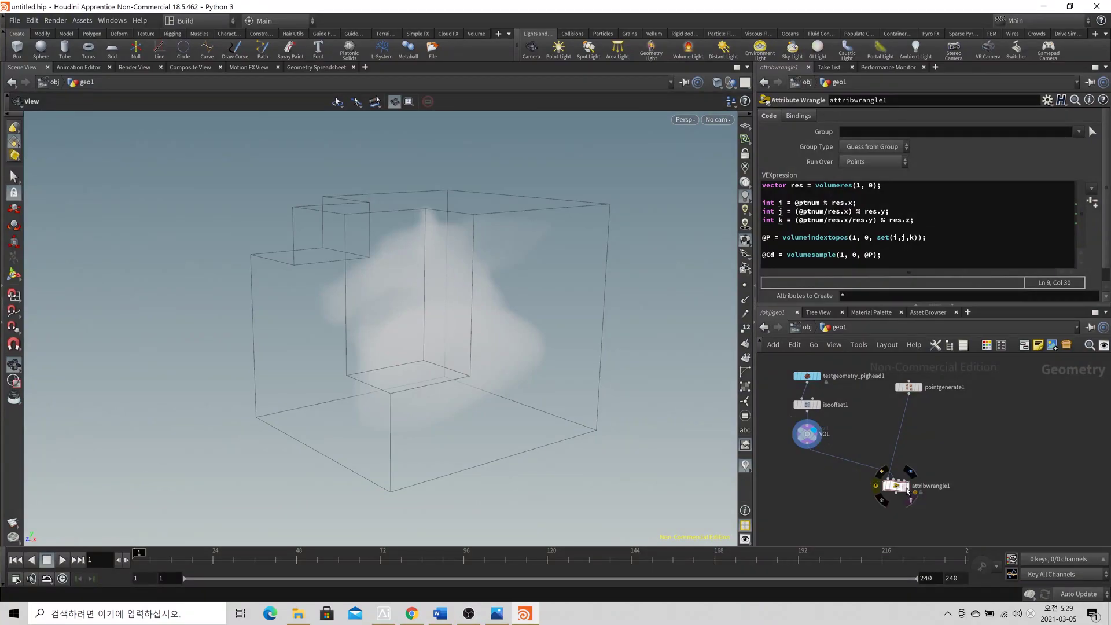
drag(484, 366, 373, 261)
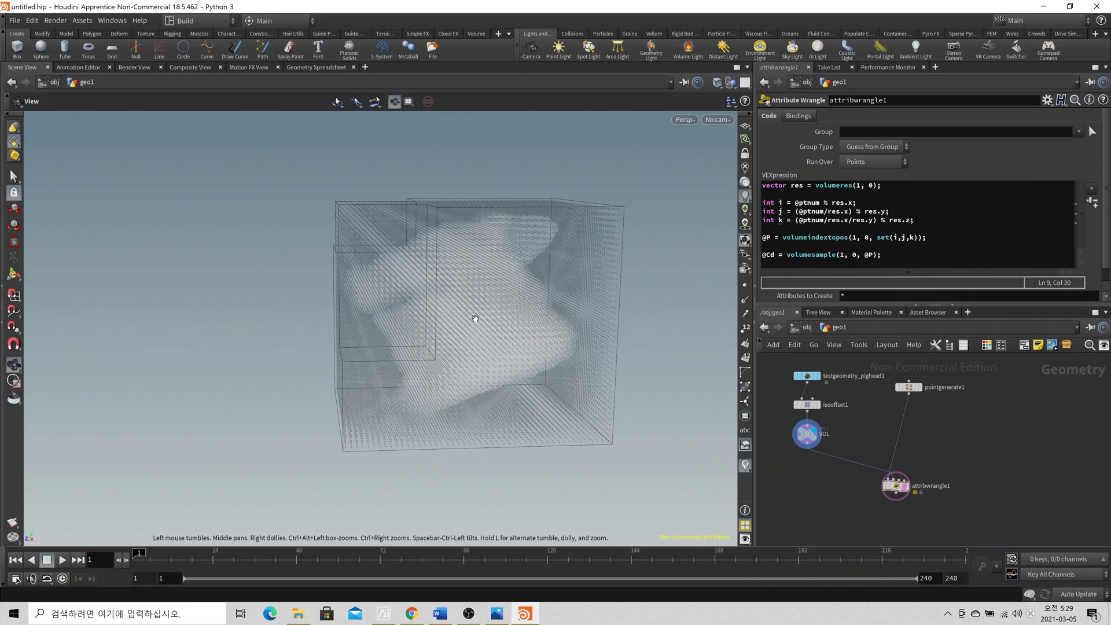
click(908, 488)
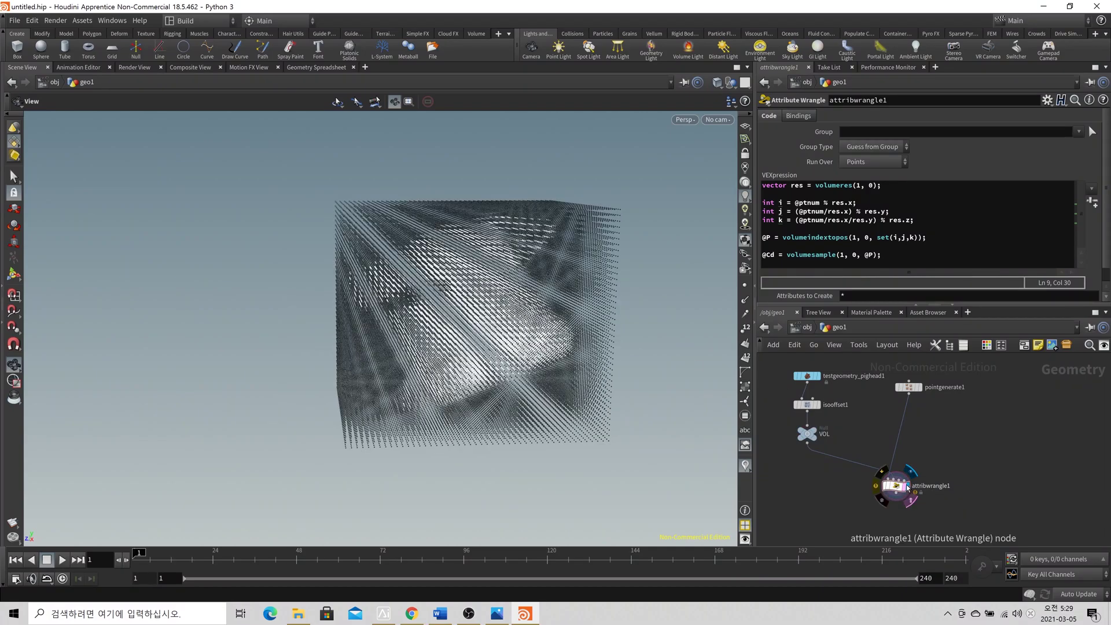
Step: Inspect attribwrangle1's point attributes in the Geometry Spreadsheet, sorted by Cd[r] from highest to lowest
click(315, 67)
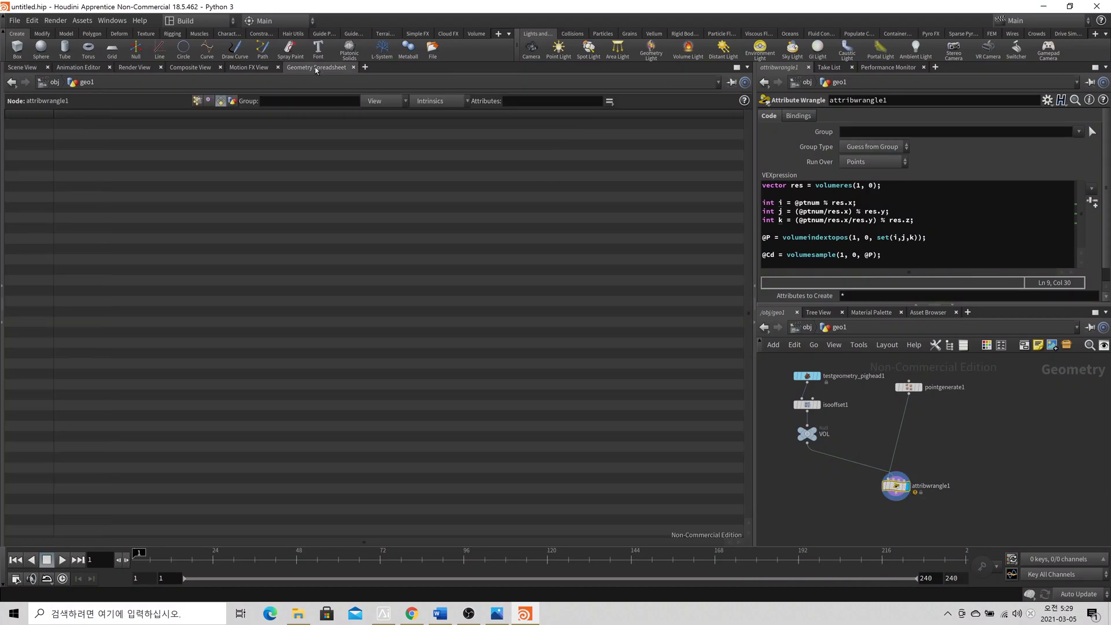
click(197, 102)
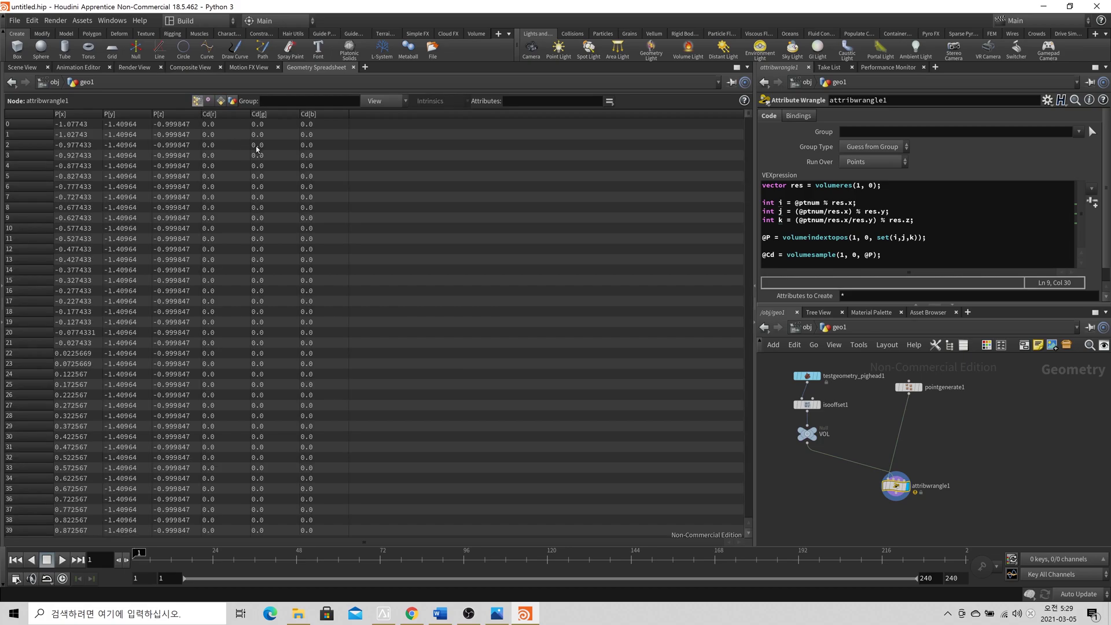
click(246, 115)
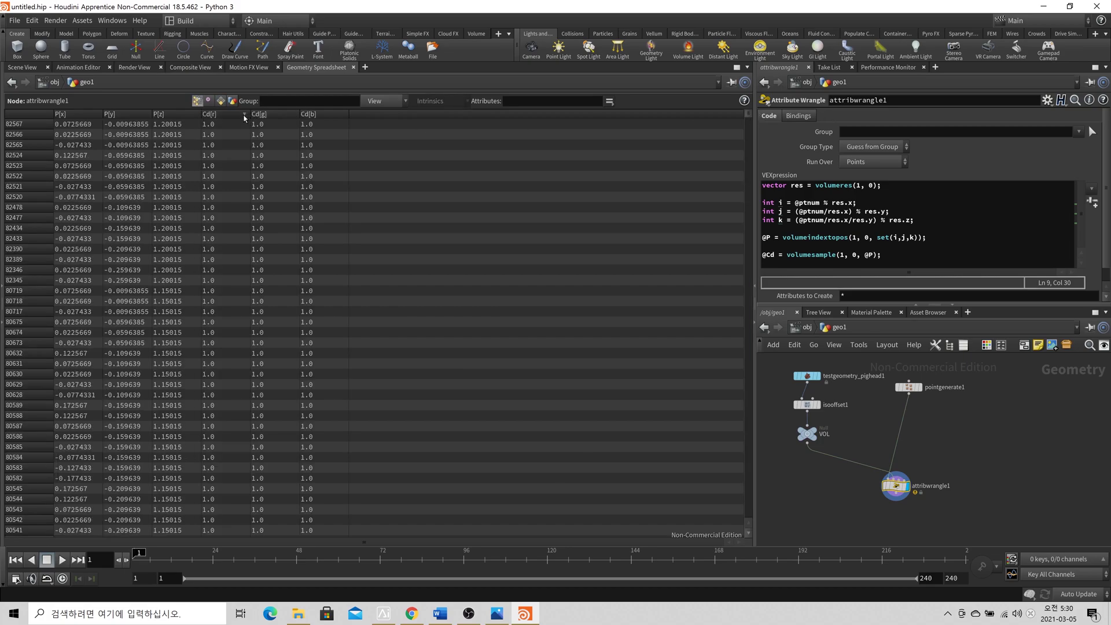
Step: Review the lower Cd[r] values in the spreadsheet, and compare the VOL volume with attribwrangle1's points in the scene view
drag(749, 114, 749, 203)
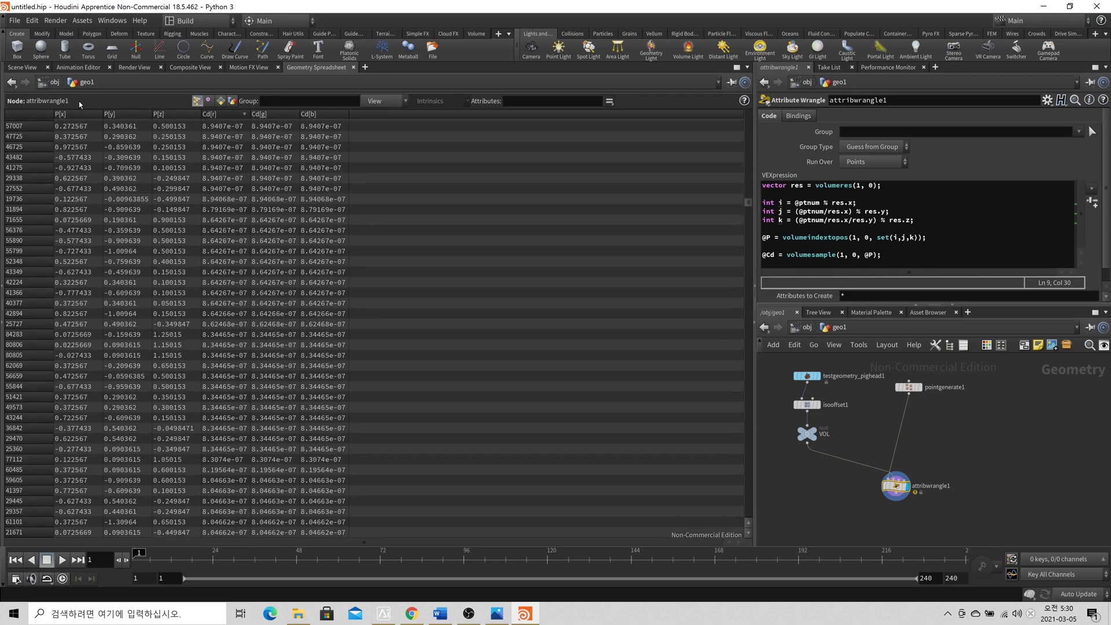
click(36, 69)
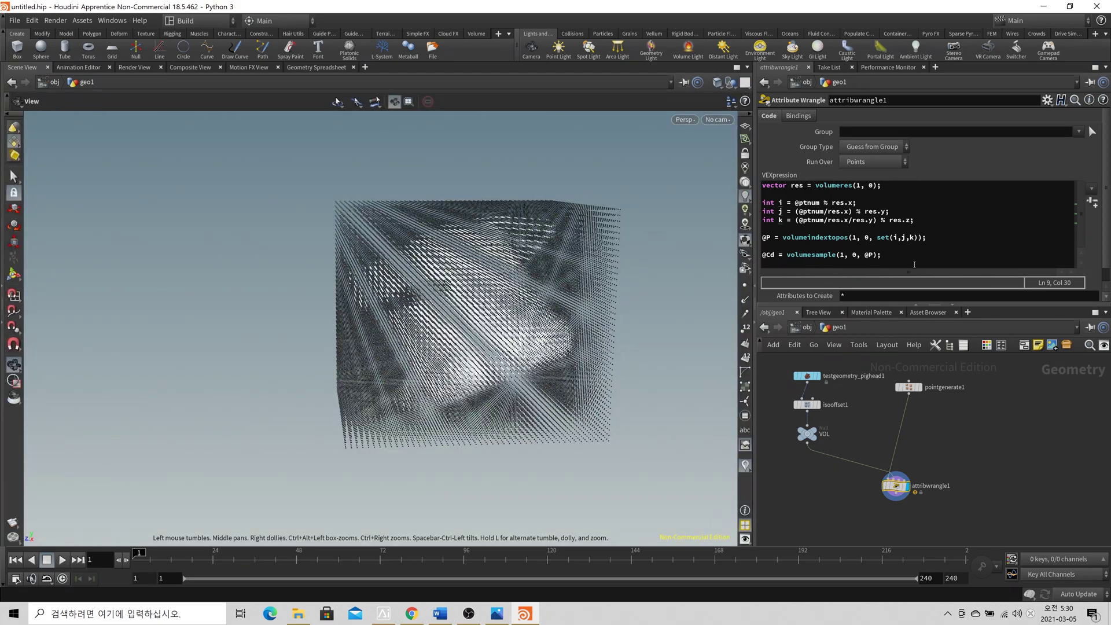
drag(511, 345, 378, 412)
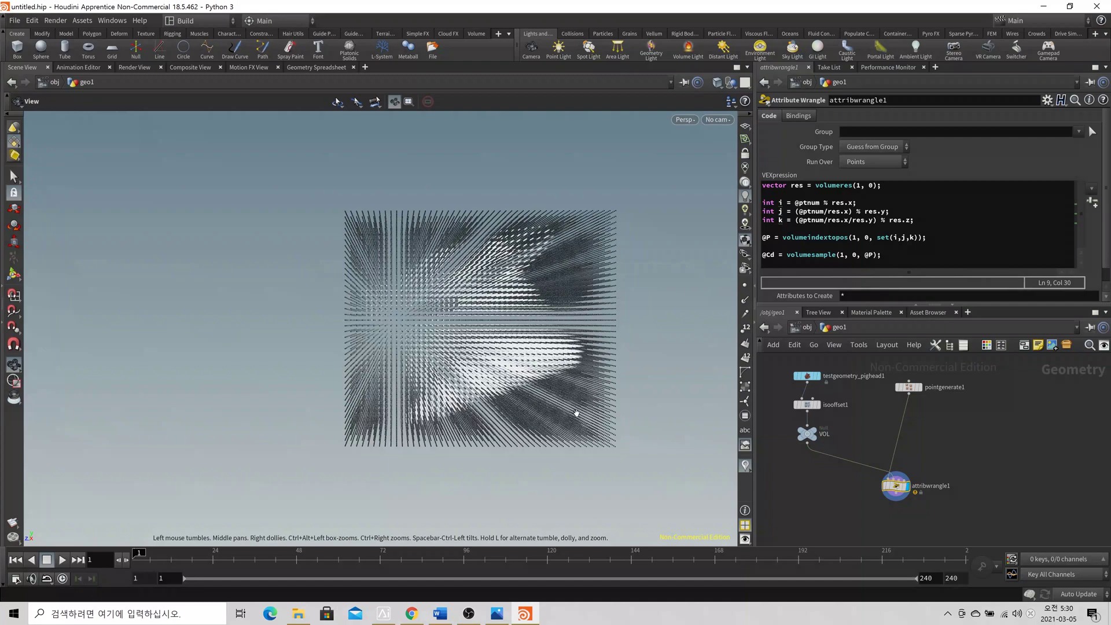
drag(576, 415, 574, 405)
click(820, 435)
drag(411, 325, 406, 250)
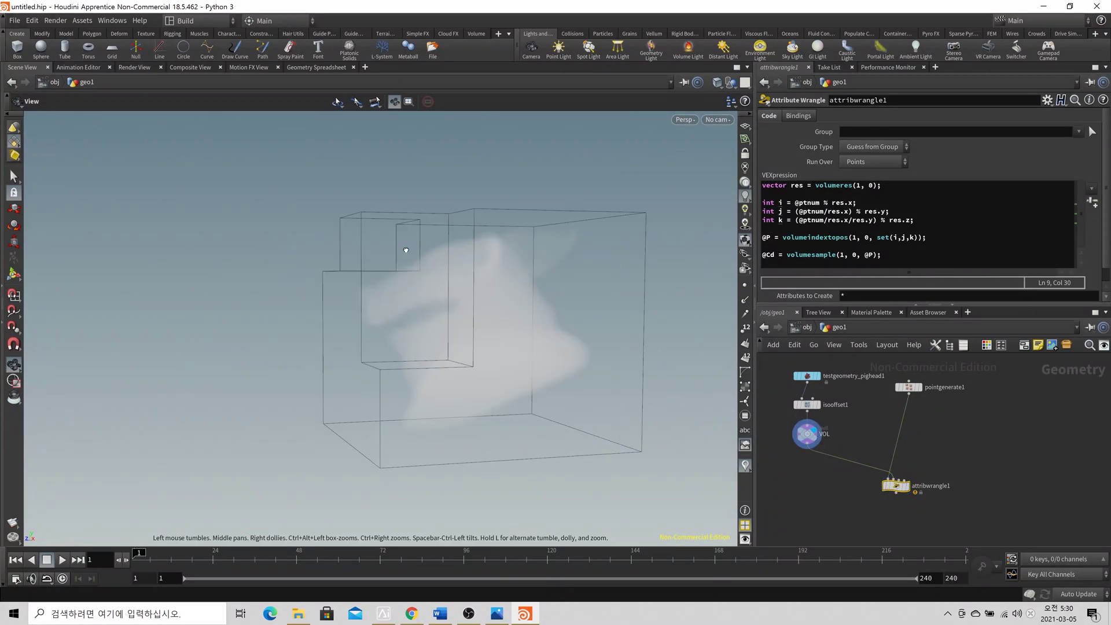
click(907, 486)
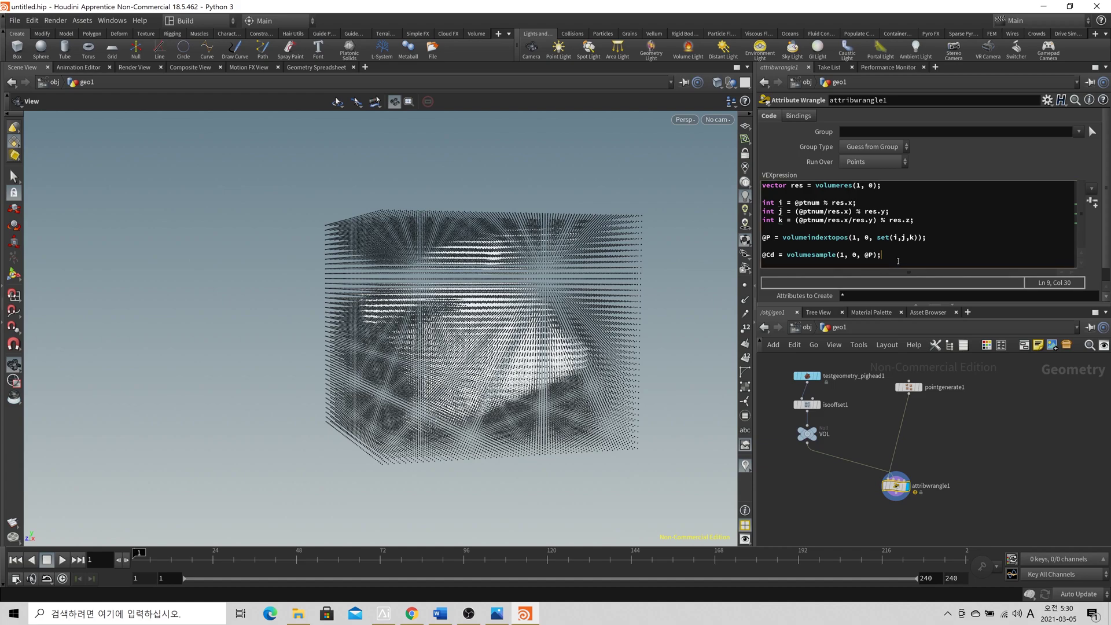
key(Return)
key(Return)
text(o)
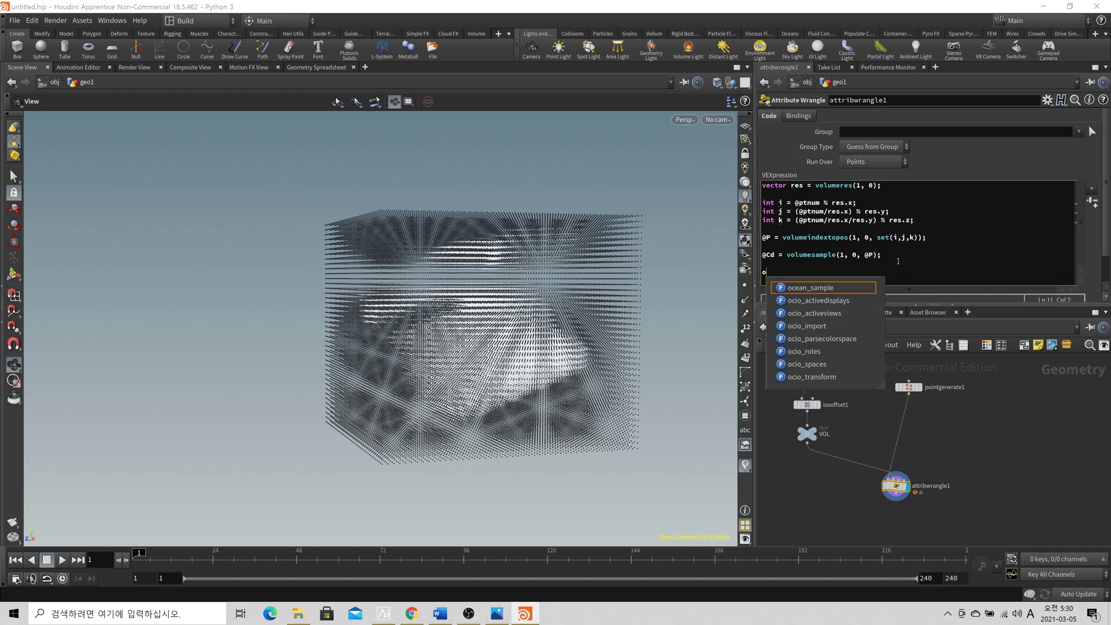
text(f ( @Cd.x == 0 _)
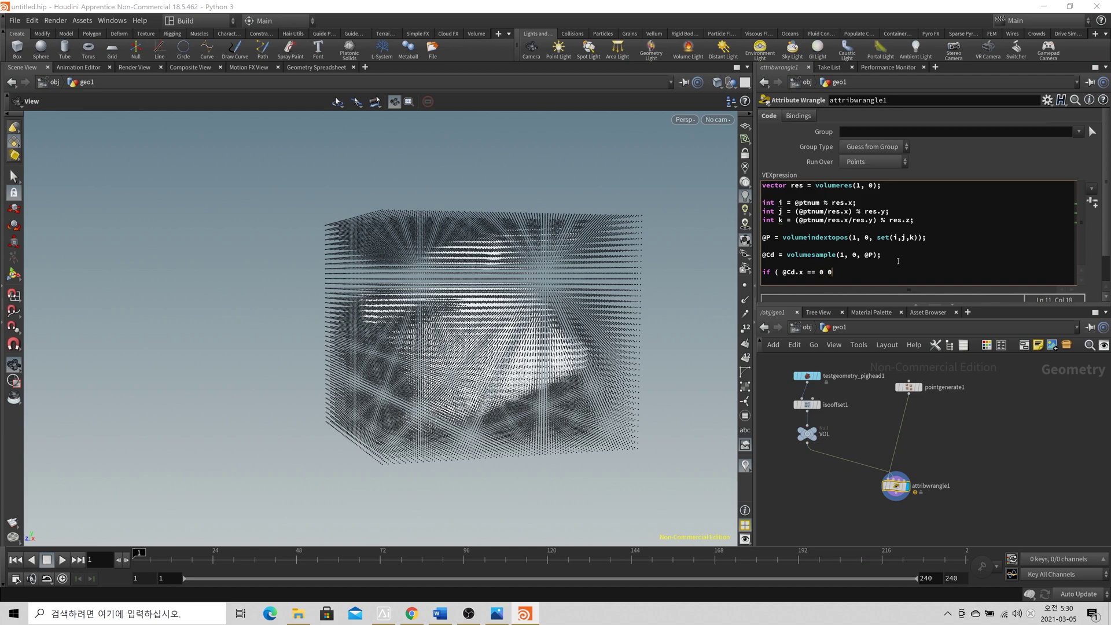
key(BackSpace)
text()re,p)
text(emove)
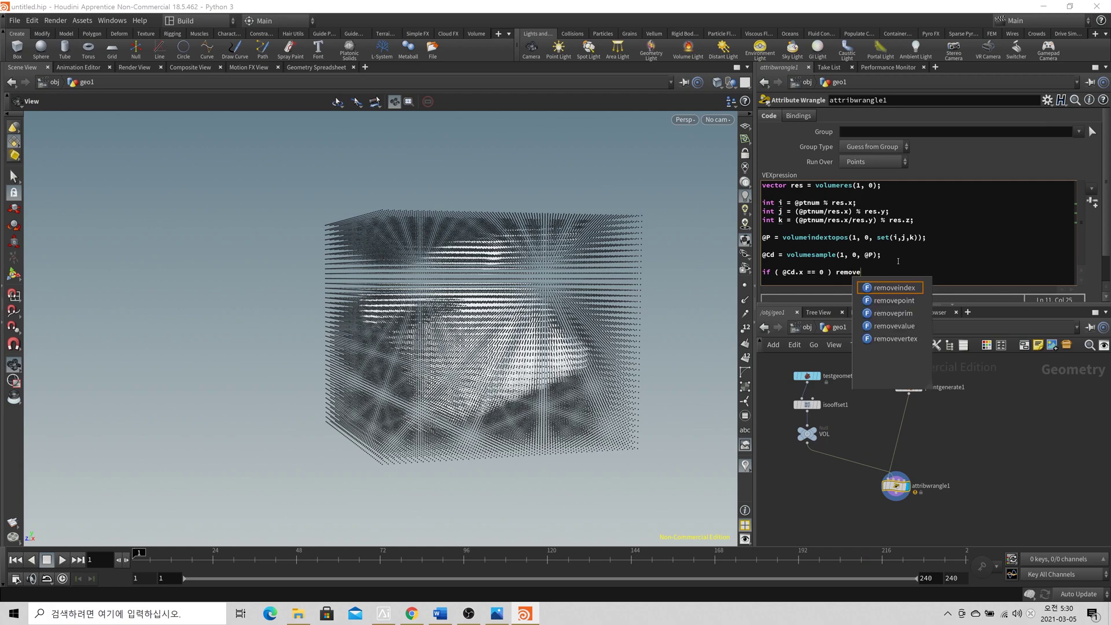
text(point()
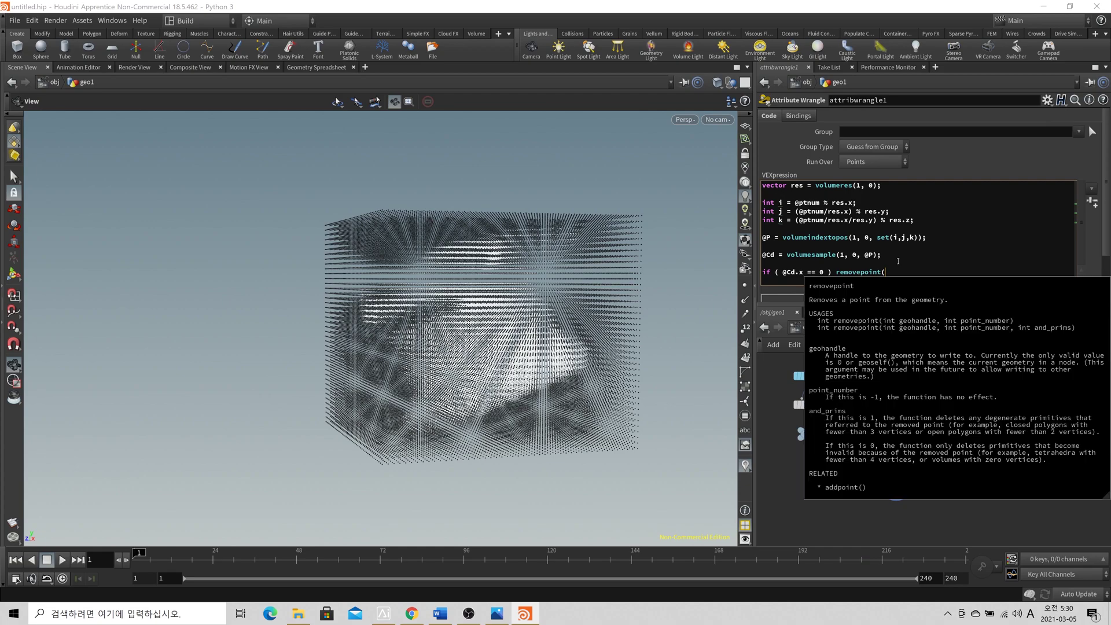
text(0.)
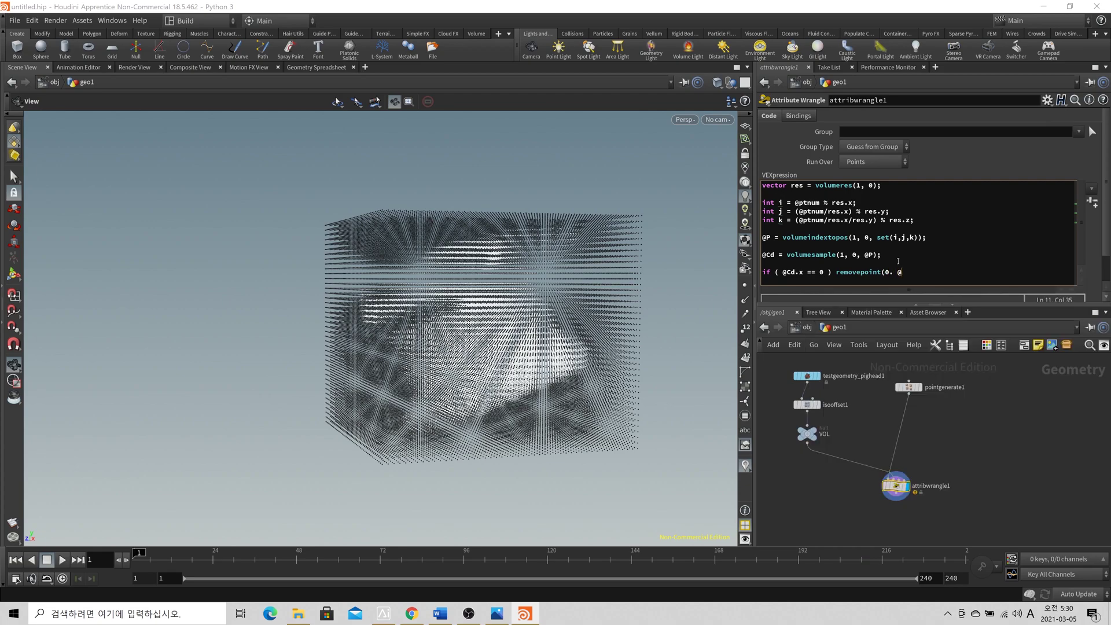
text( @ptnum);)
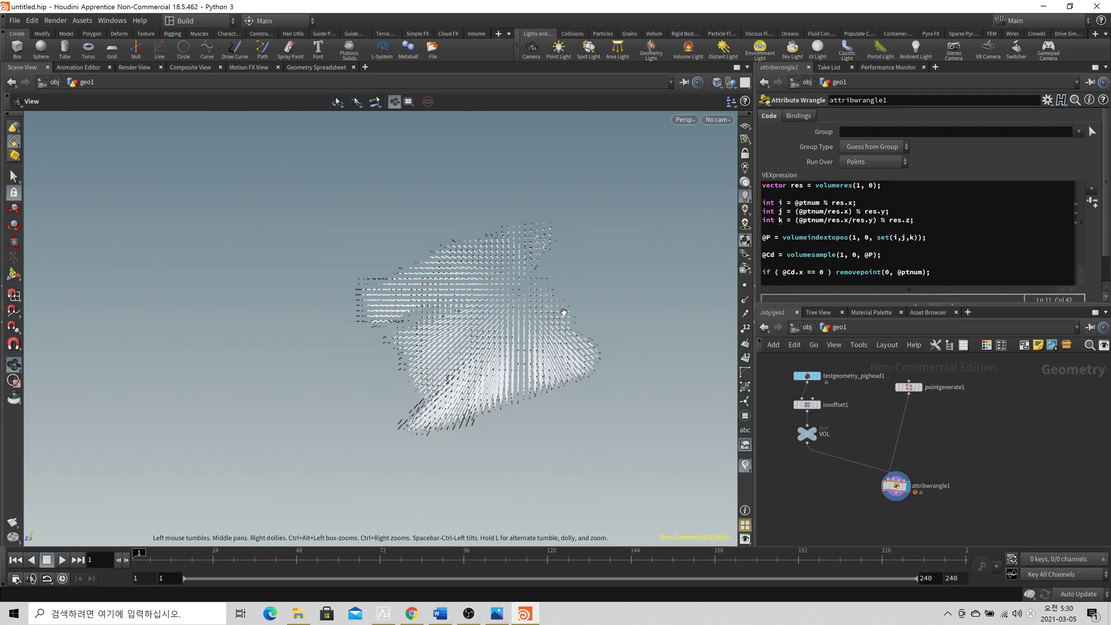
Step: Examine the culled point cloud from several angles, display VOL for comparison, and display attribwrangle1 again
drag(402, 402, 354, 270)
drag(373, 321, 434, 370)
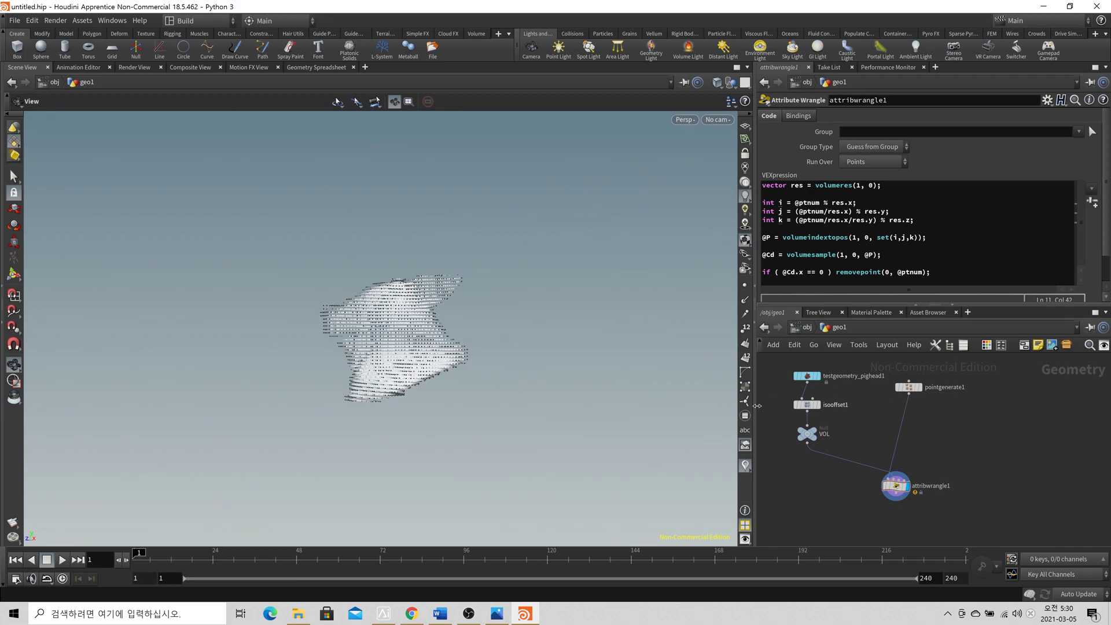
drag(444, 340, 481, 350)
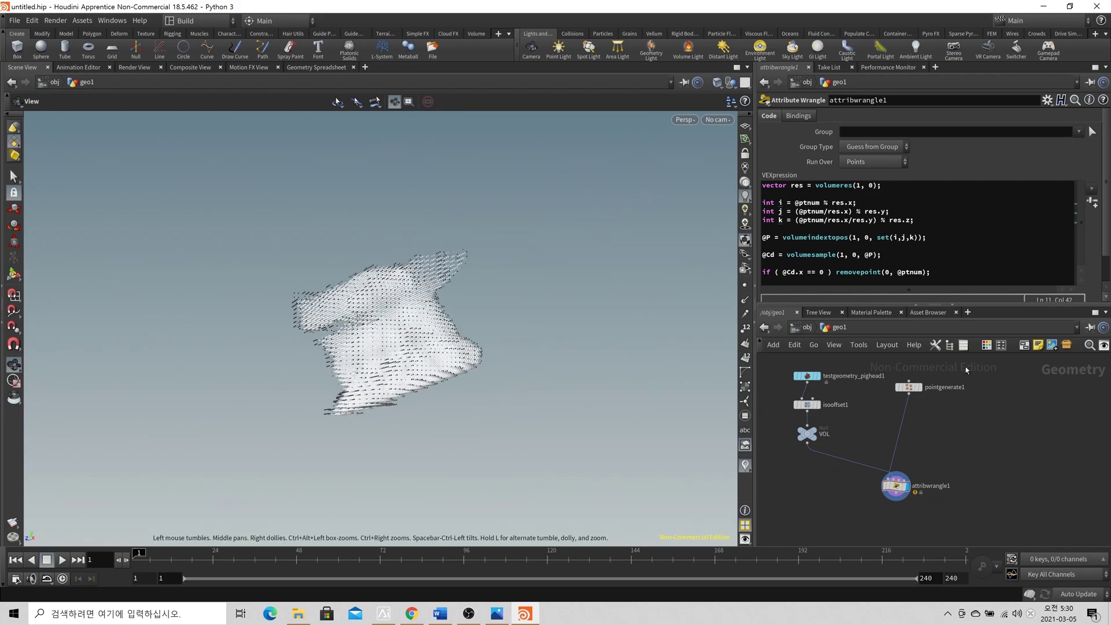
click(820, 434)
click(907, 485)
drag(436, 374, 446, 395)
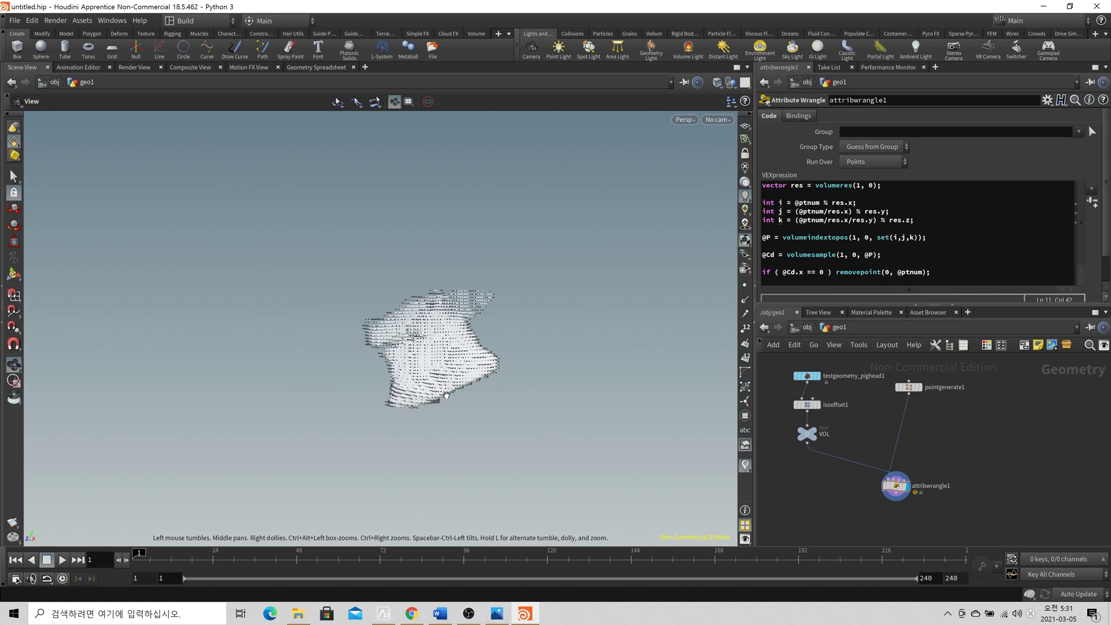